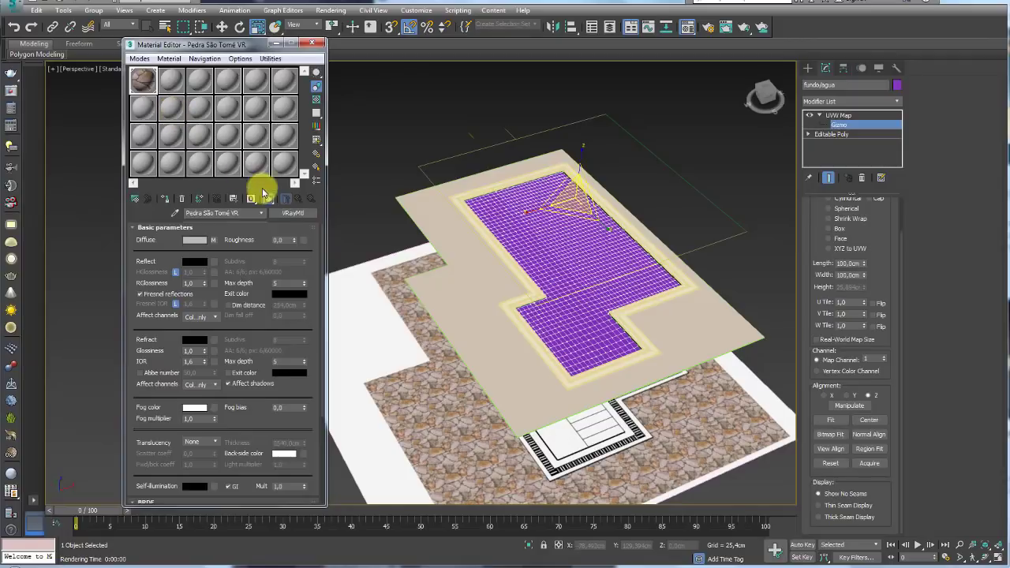
# Show the stone texture in the viewport and orbit to a low view of the pool edge
pyautogui.click(267, 197)
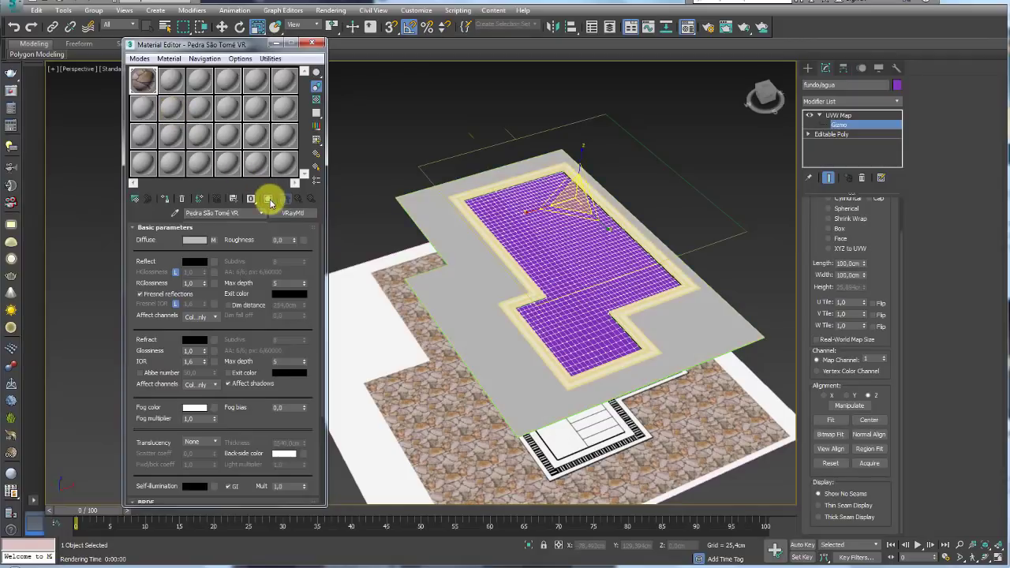
pyautogui.scroll(3, 513, 298)
pyautogui.scroll(3, 513, 298)
pyautogui.moveTo(512, 299)
pyautogui.keyDown('alt'); pyautogui.mouseDown(button='middle')
pyautogui.moveTo(500, 356)
pyautogui.moveTo(471, 212)
pyautogui.mouseUp(button='middle'); pyautogui.keyUp('alt')
pyautogui.click(838, 116)
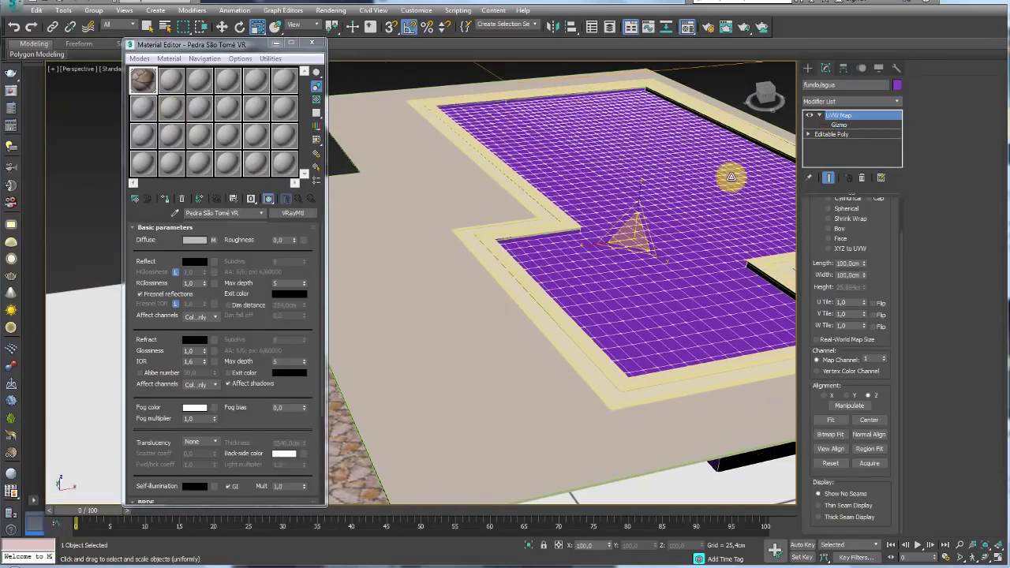
pyautogui.moveTo(541, 331)
pyautogui.keyDown('alt'); pyautogui.mouseDown(button='middle')
pyautogui.moveTo(526, 305)
pyautogui.moveTo(552, 289)
pyautogui.moveTo(565, 320)
pyautogui.moveTo(528, 289)
pyautogui.moveTo(505, 292)
pyautogui.moveTo(512, 250)
pyautogui.moveTo(507, 321)
pyautogui.moveTo(509, 272)
pyautogui.mouseUp(button='middle'); pyautogui.keyUp('alt')
# Run a test render, close the black result, and bring up the Create panel
pyautogui.click(742, 28)
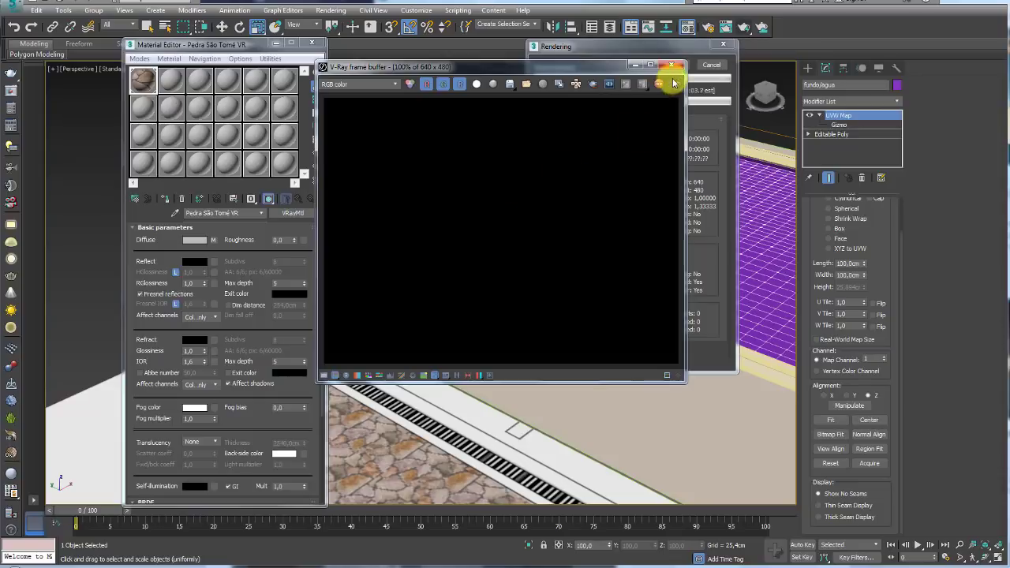
pyautogui.click(677, 69)
pyautogui.click(712, 65)
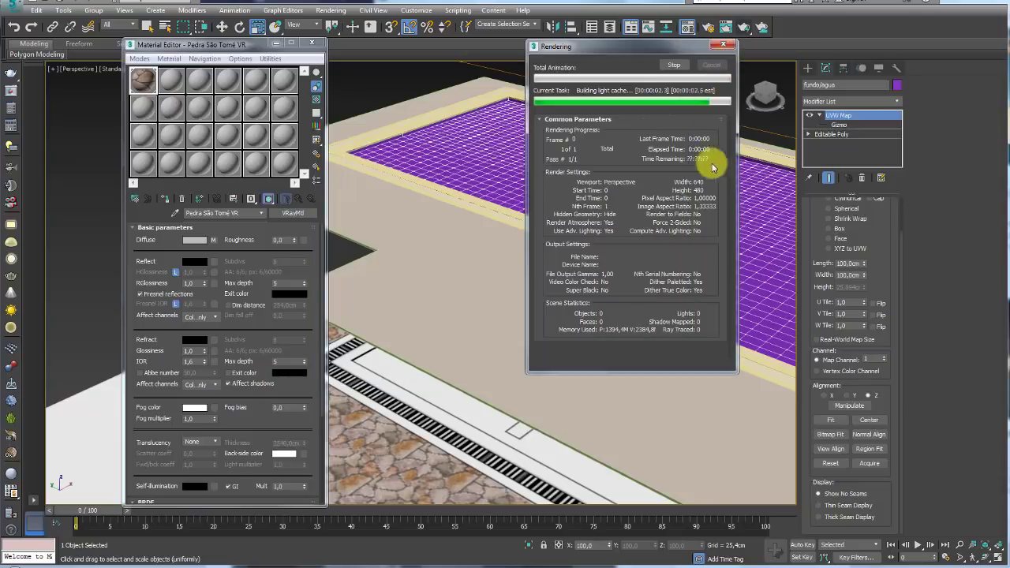
pyautogui.scroll(-2, 742, 189)
pyautogui.keyDown('alt'); pyautogui.moveTo(767, 178); pyautogui.dragTo(660, 198, button='middle'); pyautogui.keyUp('alt')
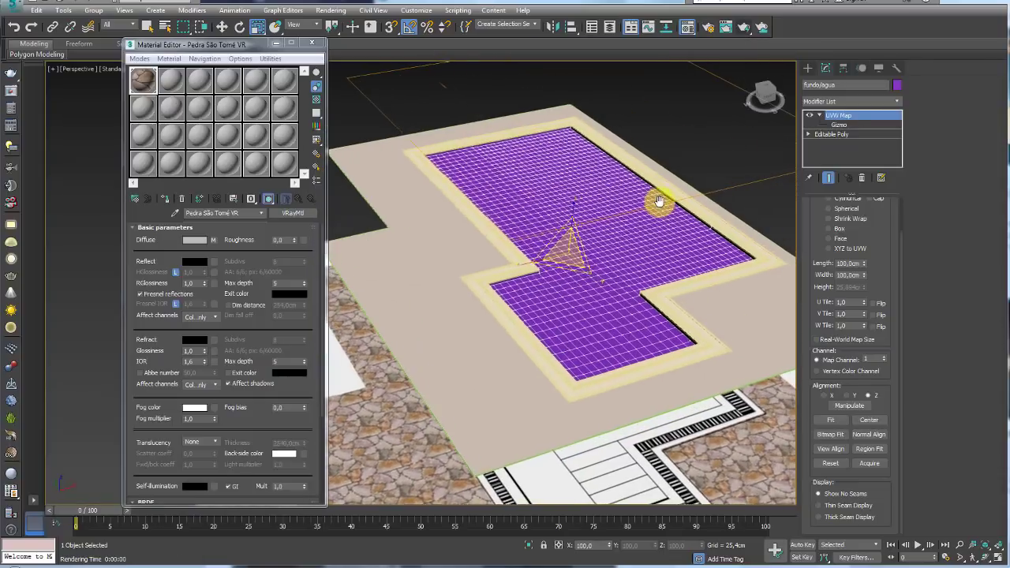
pyautogui.click(807, 68)
# Place a Standard Omni light and move it to the pool's far edge
pyautogui.click(835, 85)
pyautogui.click(848, 101)
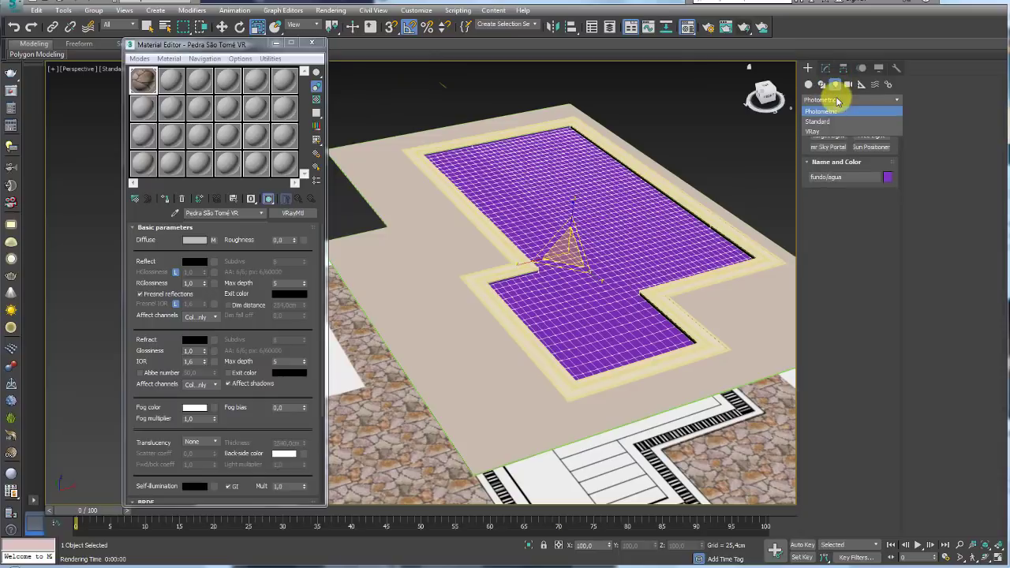
pyautogui.click(829, 115)
pyautogui.click(830, 158)
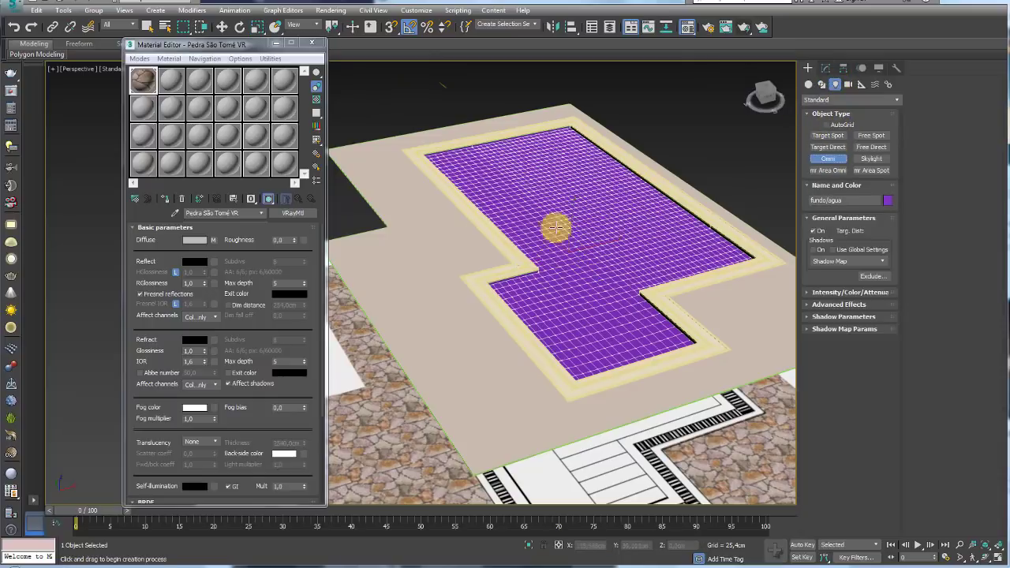
pyautogui.click(430, 203)
pyautogui.rightClick(430, 203)
pyautogui.moveTo(430, 203); pyautogui.dragTo(436, 120)
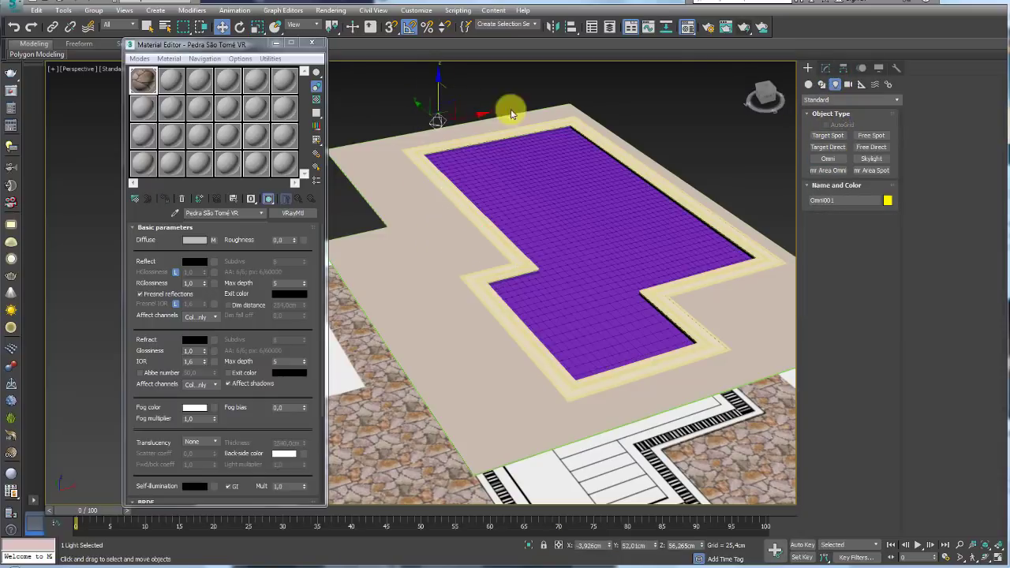
# Render the scene lit by the Omni light, then close the render windows
pyautogui.click(728, 28)
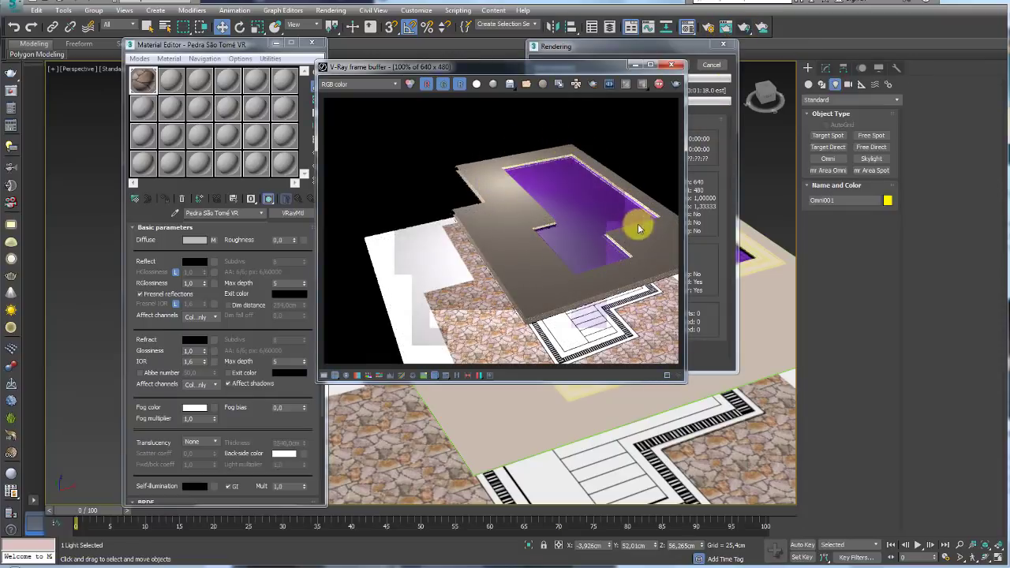
pyautogui.click(671, 64)
pyautogui.click(712, 65)
pyautogui.moveTo(429, 242)
pyautogui.keyDown('alt'); pyautogui.mouseDown(button='middle')
pyautogui.moveTo(483, 224)
pyautogui.moveTo(482, 237)
pyautogui.mouseUp(button='middle'); pyautogui.keyUp('alt')
# Select the upper deck slab and convert it to Editable Poly
pyautogui.click(505, 208)
pyautogui.scroll(5, 485, 234)
pyautogui.rightClick(476, 209)
pyautogui.moveTo(528, 338)
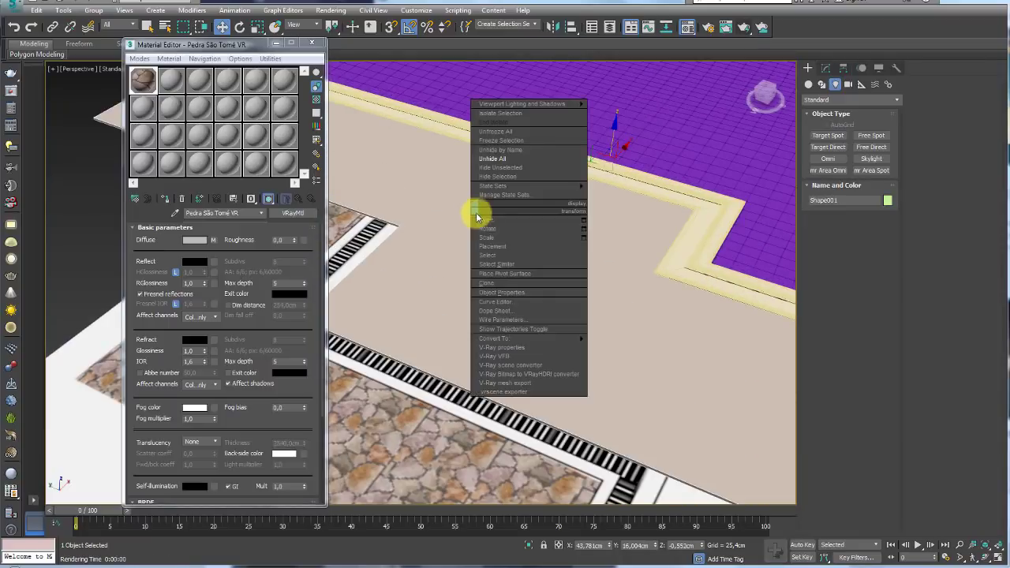
pyautogui.click(624, 347)
pyautogui.keyDown('alt'); pyautogui.moveTo(620, 345); pyautogui.dragTo(429, 226, button='middle'); pyautogui.keyUp('alt')
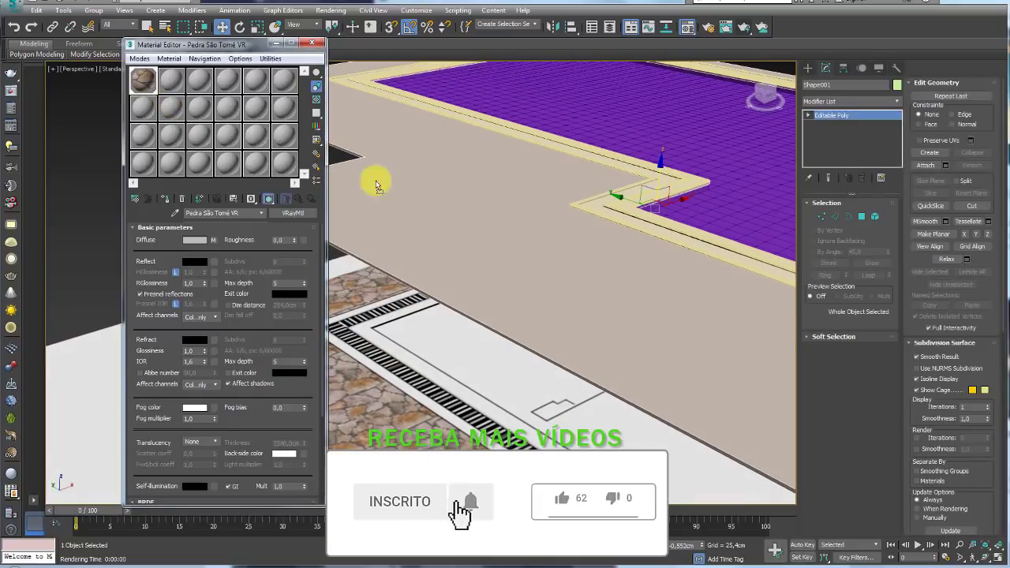
# Assign the Pedra São Tomé VR stone material to the slab and add a UVW Map modifier
pyautogui.click(268, 199)
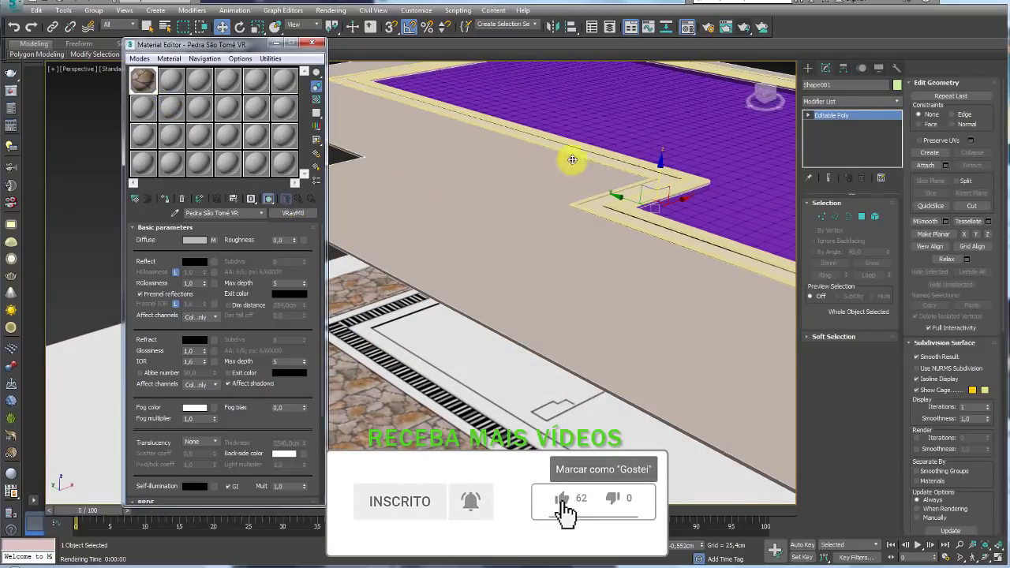
pyautogui.click(885, 101)
pyautogui.moveTo(897, 117); pyautogui.dragTo(897, 439)
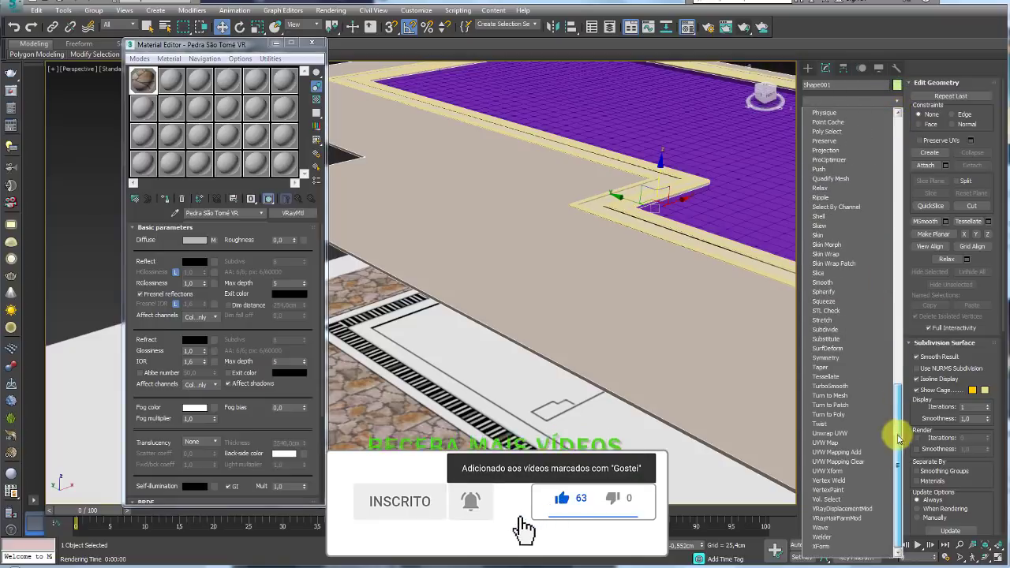
pyautogui.click(836, 442)
pyautogui.moveTo(643, 311)
pyautogui.keyDown('alt'); pyautogui.mouseDown(button='middle')
pyautogui.moveTo(669, 270)
pyautogui.moveTo(574, 373)
pyautogui.moveTo(716, 228)
pyautogui.mouseUp(button='middle'); pyautogui.keyUp('alt')
pyautogui.scroll(-3, 669, 271)
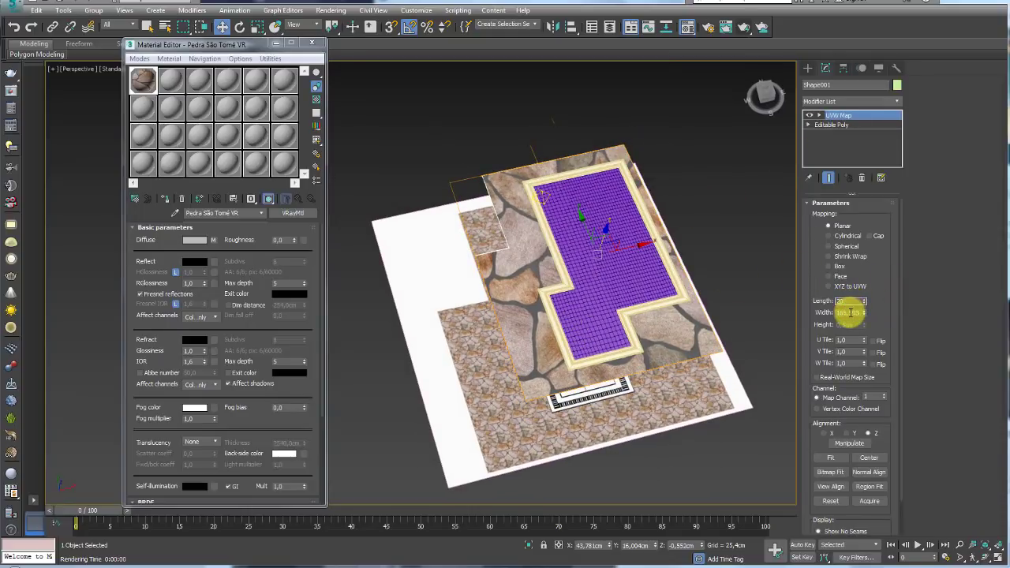
# Set the UVW Map length and width to 200 cm and shift the gizmo across the slab
pyautogui.press('Return')
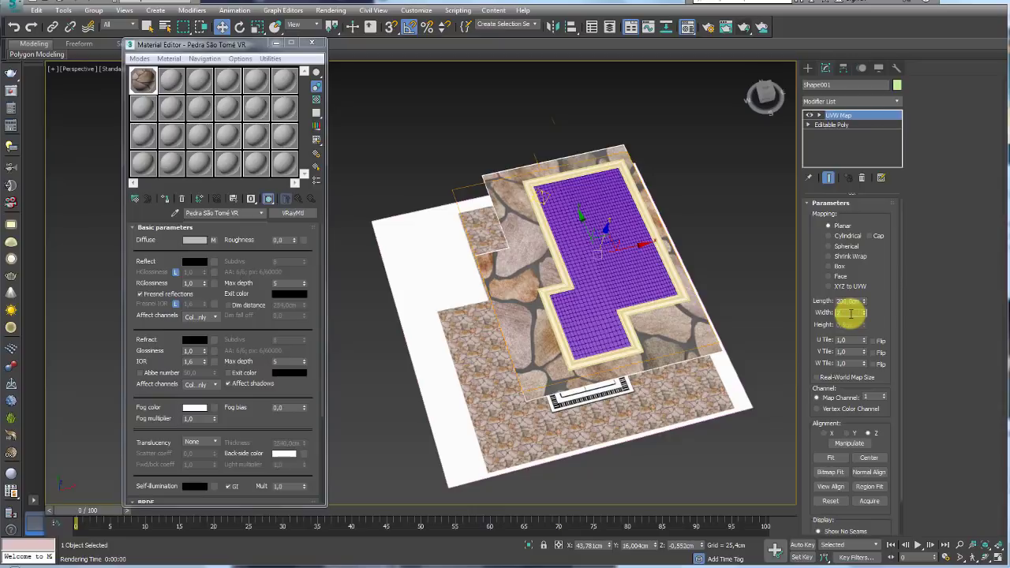
pyautogui.press('Return')
pyautogui.keyDown('alt'); pyautogui.moveTo(719, 309); pyautogui.dragTo(598, 260, button='middle'); pyautogui.keyUp('alt')
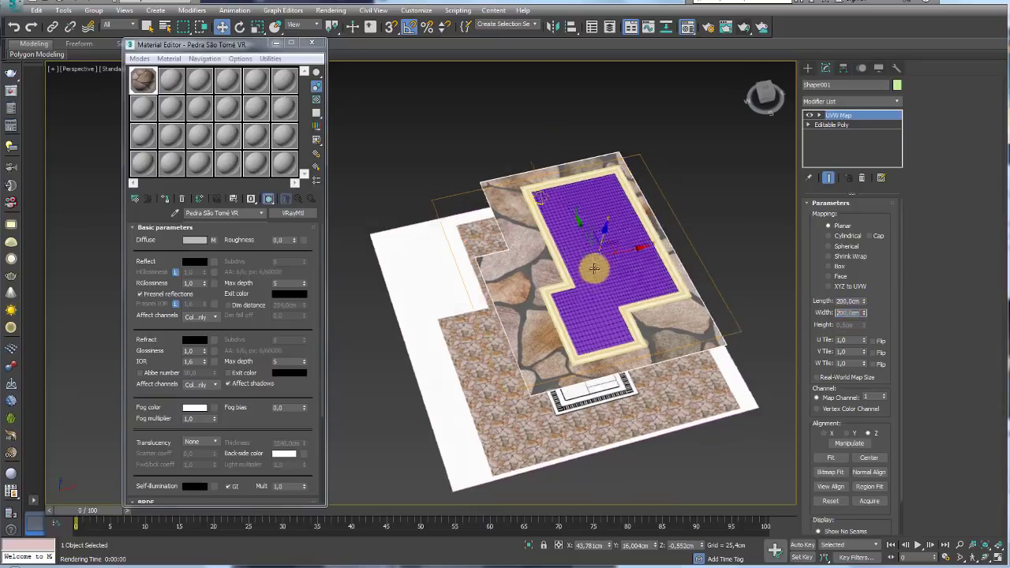
pyautogui.click(820, 117)
pyautogui.click(837, 125)
pyautogui.moveTo(548, 266); pyautogui.dragTo(594, 376)
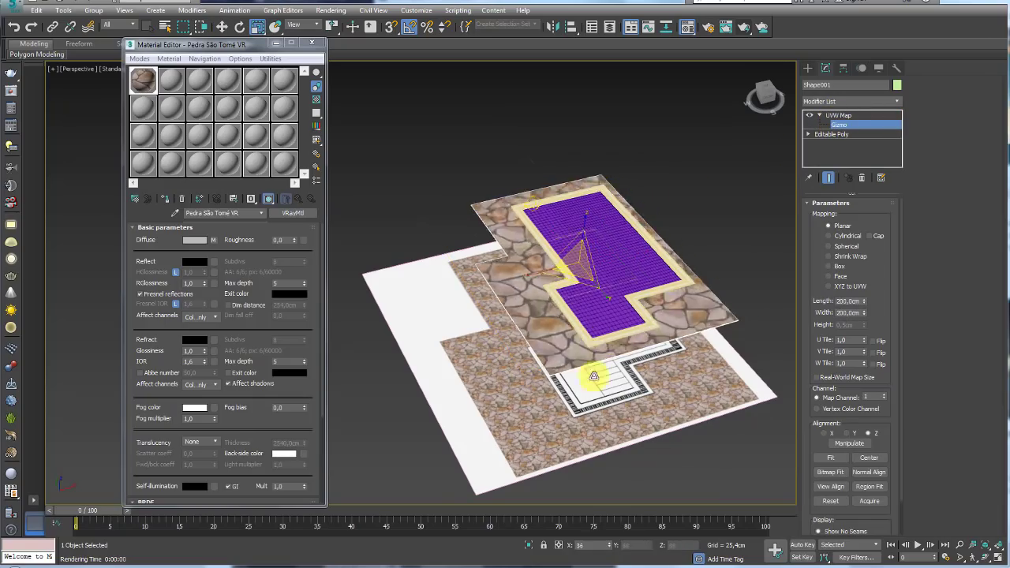
pyautogui.scroll(3, 593, 376)
pyautogui.scroll(3, 537, 269)
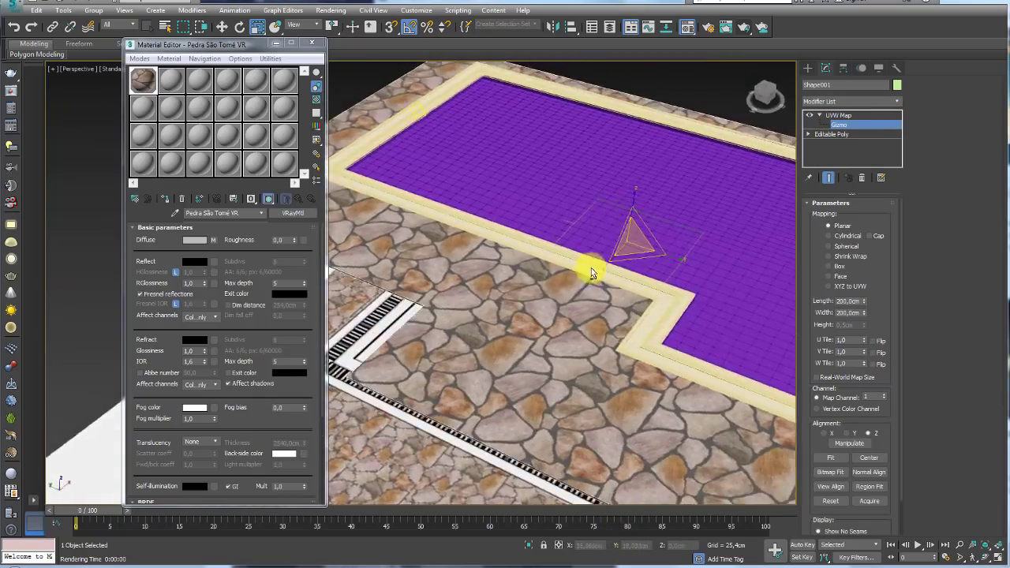
# Slide the stone mapping gizmo slightly downward and check the paving from several angles
pyautogui.moveTo(591, 268)
pyautogui.keyDown('alt'); pyautogui.mouseDown(button='middle')
pyautogui.moveTo(620, 316)
pyautogui.moveTo(608, 354)
pyautogui.moveTo(479, 280)
pyautogui.mouseUp(button='middle'); pyautogui.keyUp('alt')
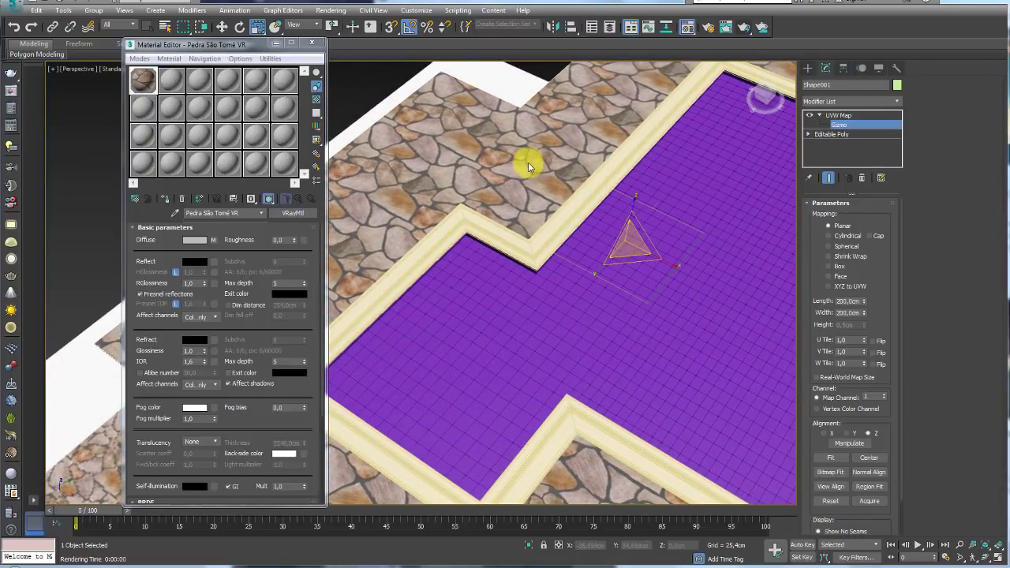
pyautogui.moveTo(628, 241); pyautogui.dragTo(632, 252)
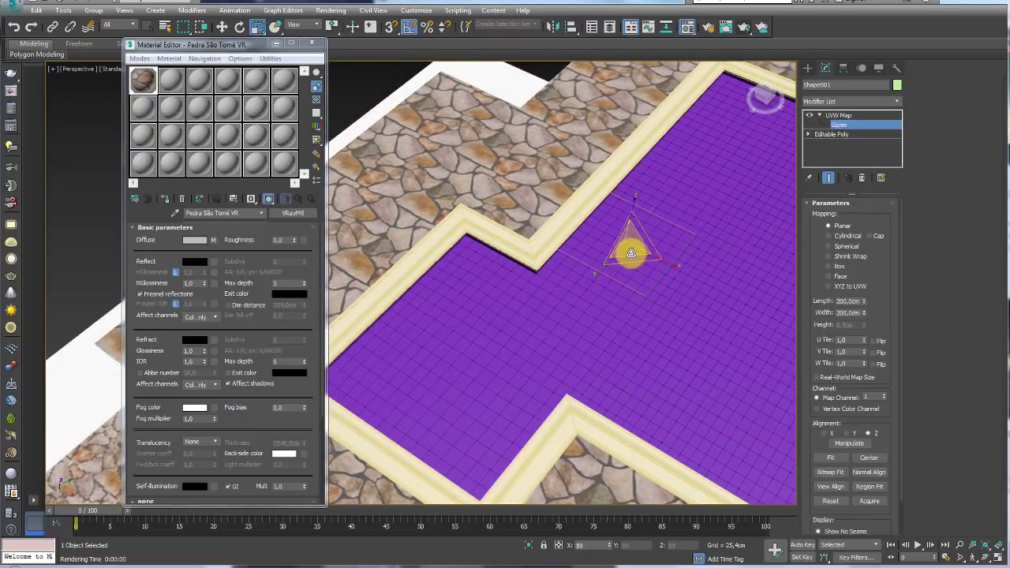
pyautogui.scroll(-5, 649, 236)
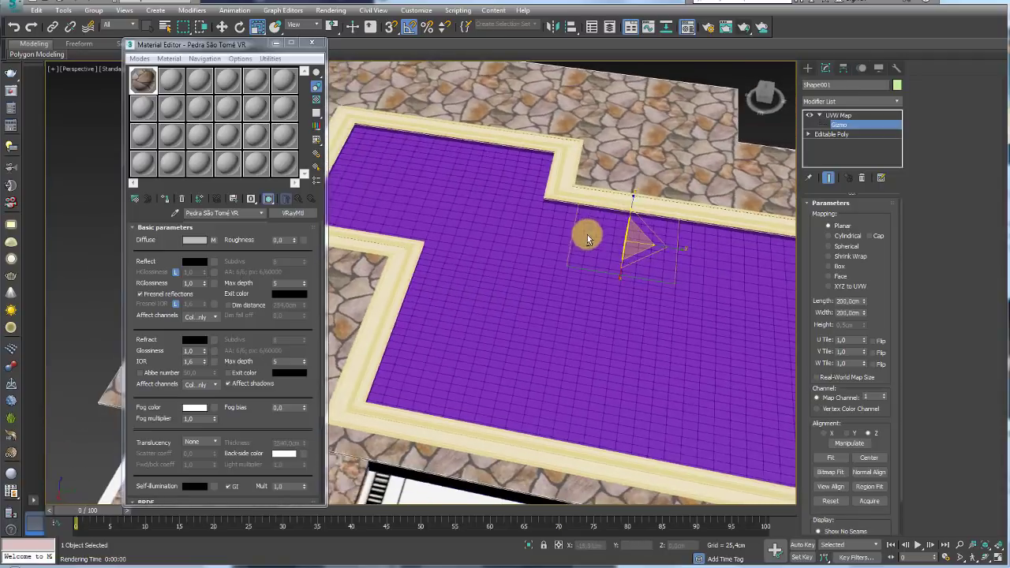
pyautogui.scroll(-3, 581, 232)
pyautogui.keyDown('alt'); pyautogui.moveTo(615, 293); pyautogui.dragTo(575, 300, button='middle'); pyautogui.keyUp('alt')
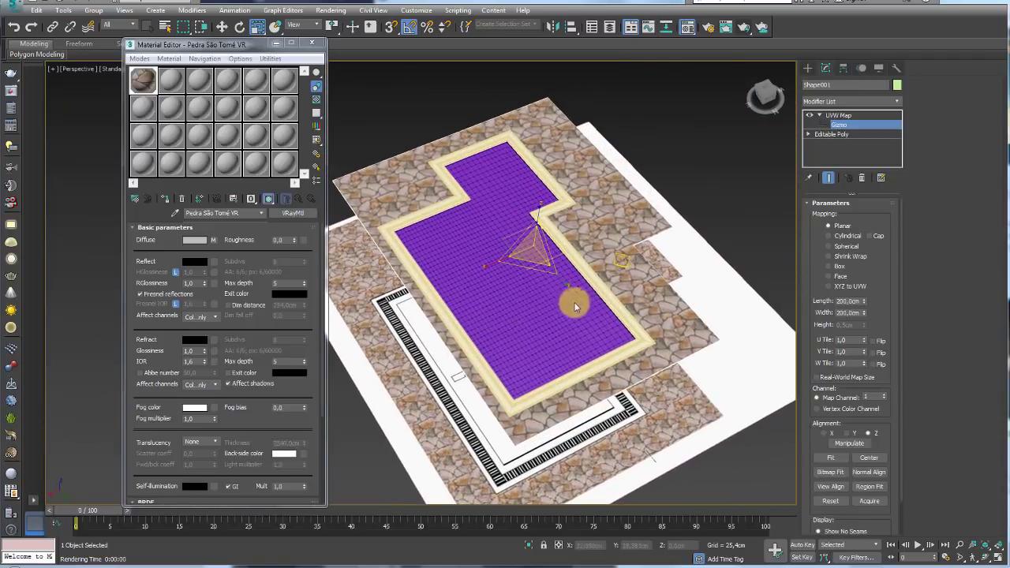
pyautogui.scroll(4, 624, 229)
pyautogui.moveTo(624, 229)
pyautogui.keyDown('alt'); pyautogui.mouseDown(button='middle')
pyautogui.moveTo(604, 325)
pyautogui.moveTo(619, 297)
pyautogui.mouseUp(button='middle'); pyautogui.keyUp('alt')
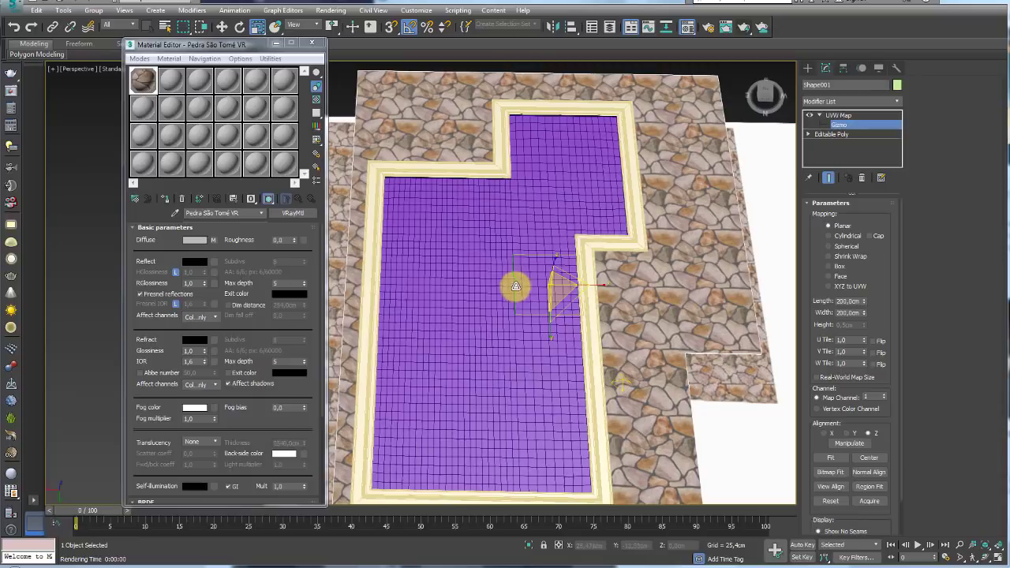
pyautogui.moveTo(575, 288)
pyautogui.keyDown('alt'); pyautogui.mouseDown(button='middle')
pyautogui.moveTo(535, 298)
pyautogui.moveTo(590, 315)
pyautogui.moveTo(605, 342)
pyautogui.moveTo(595, 332)
pyautogui.moveTo(584, 371)
pyautogui.mouseUp(button='middle'); pyautogui.keyUp('alt')
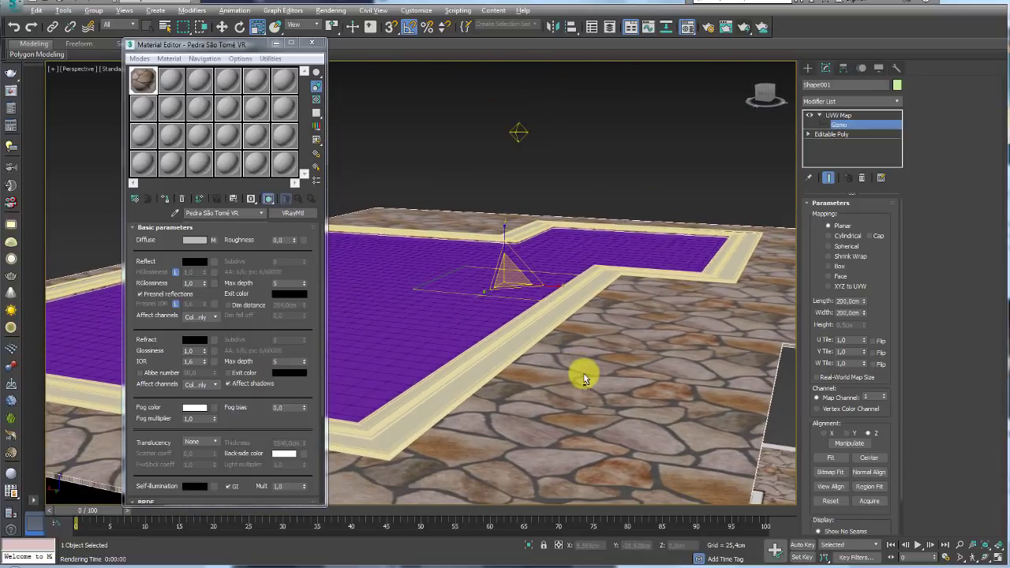
# Uncheck Displace in the Pedra São Tomé VR material's Maps rollout, keeping the bump map
pyautogui.click(312, 49)
pyautogui.moveTo(332, 95)
pyautogui.keyDown('alt'); pyautogui.mouseDown(button='middle')
pyautogui.moveTo(461, 200)
pyautogui.moveTo(523, 219)
pyautogui.moveTo(573, 289)
pyautogui.moveTo(560, 328)
pyautogui.moveTo(557, 263)
pyautogui.mouseUp(button='middle'); pyautogui.keyUp('alt')
pyautogui.scroll(3, 606, 221)
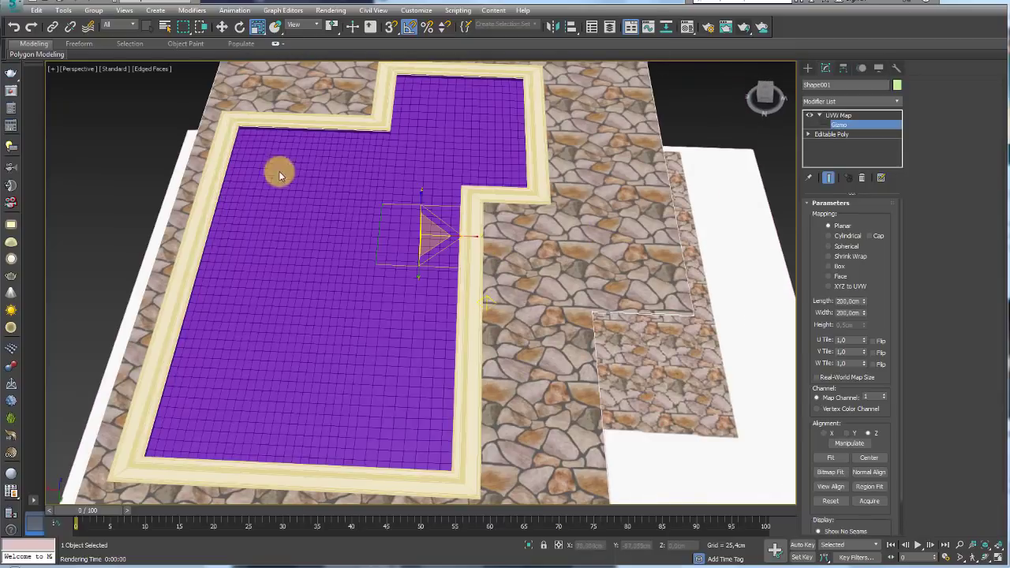
pyautogui.click(694, 32)
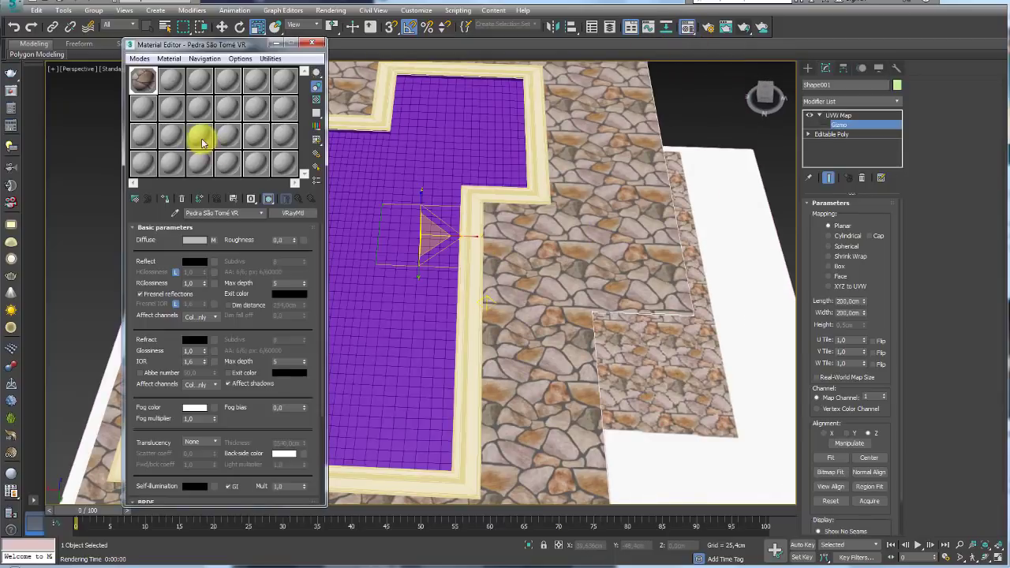
pyautogui.moveTo(316, 371); pyautogui.dragTo(295, 124)
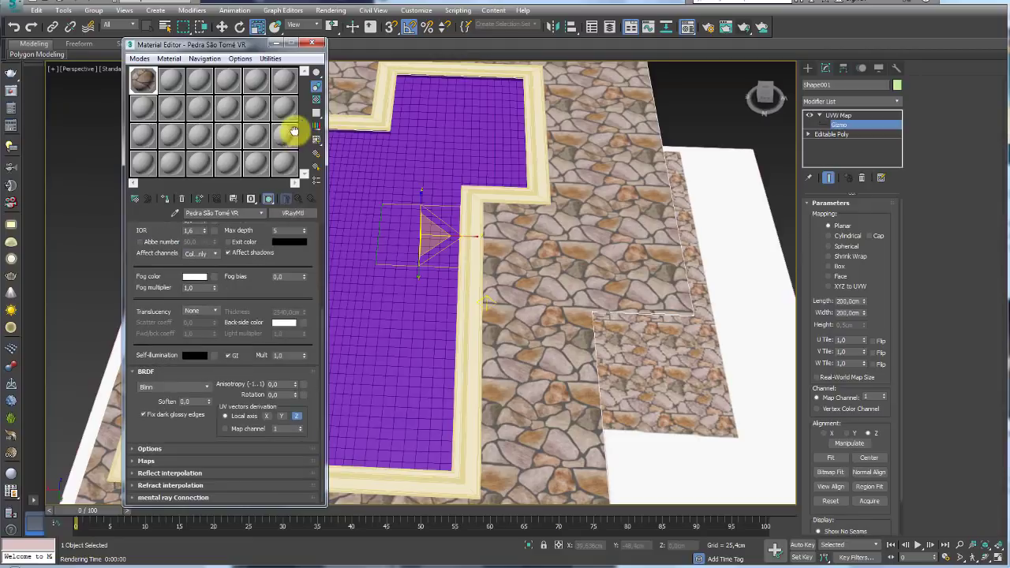
pyautogui.click(146, 463)
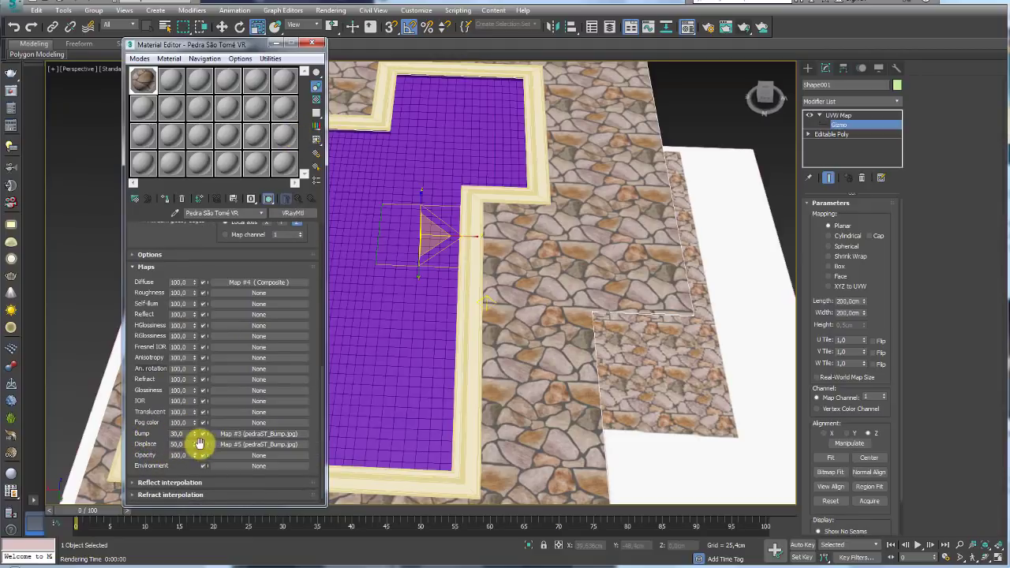
pyautogui.click(201, 444)
# Run a test render of the stone-paved deck and dismiss the result
pyautogui.click(312, 44)
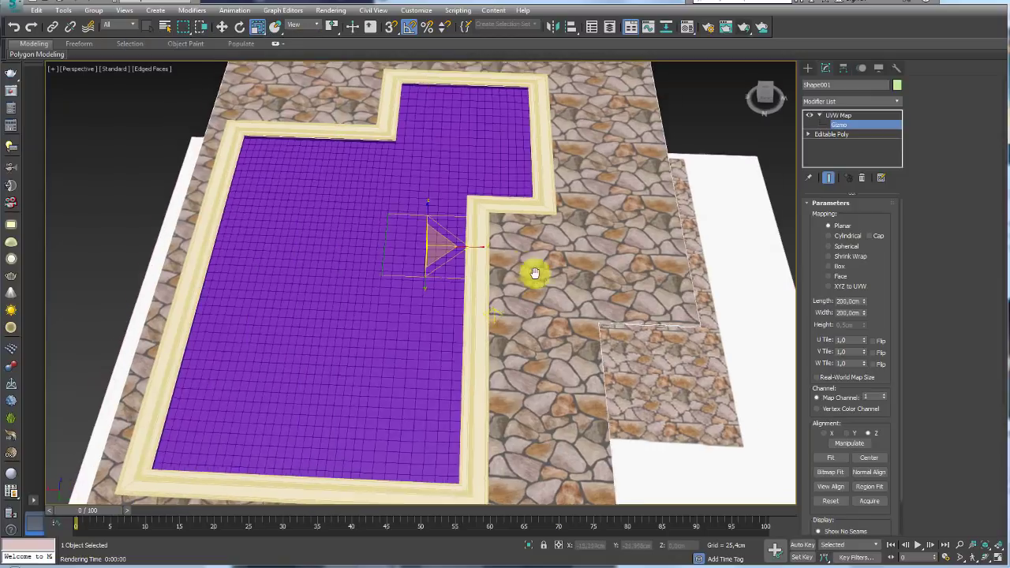
pyautogui.keyDown('alt'); pyautogui.moveTo(535, 273); pyautogui.dragTo(530, 275, button='middle'); pyautogui.keyUp('alt')
pyautogui.click(739, 27)
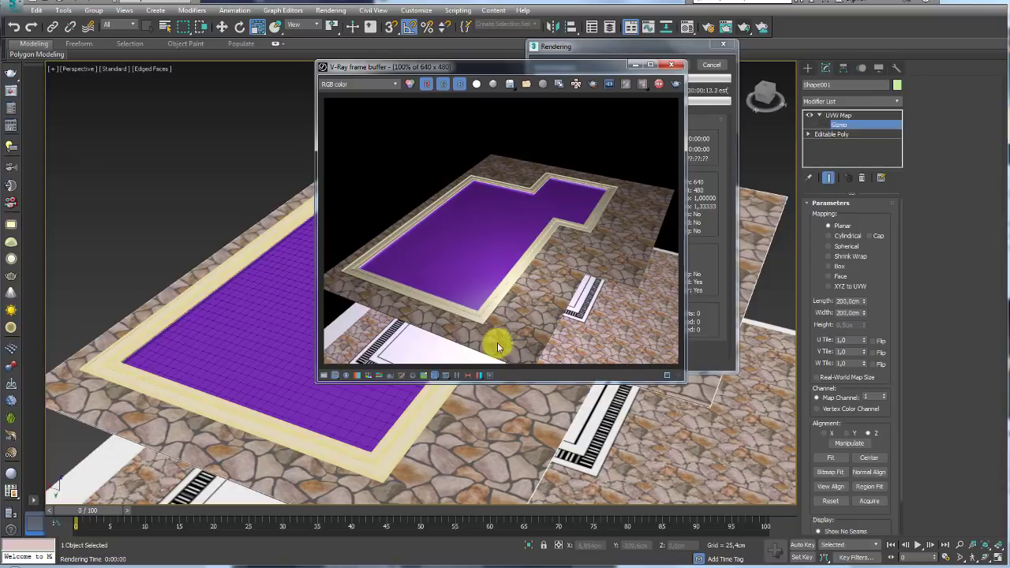
pyautogui.click(698, 61)
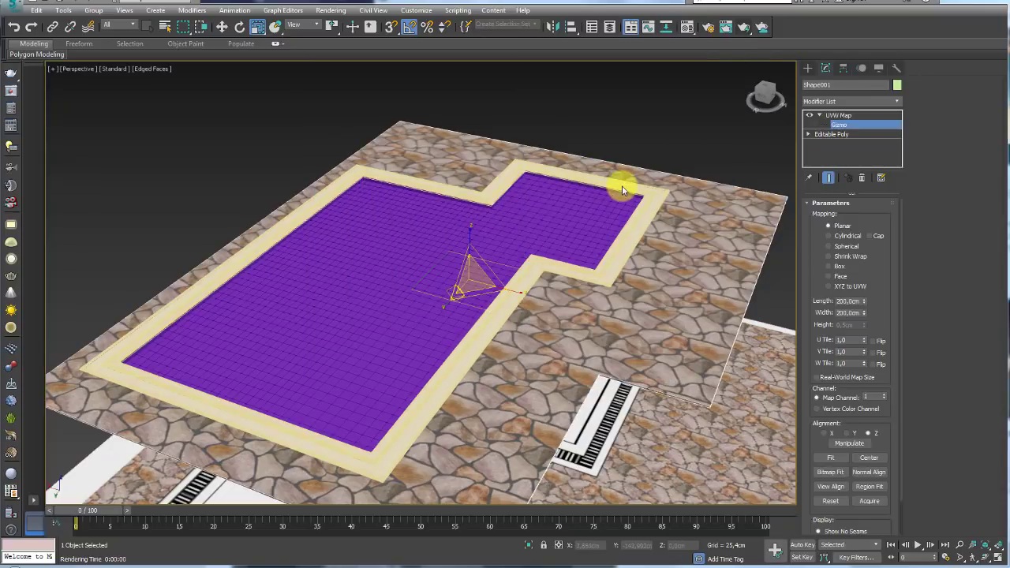
# Exit UVW gizmo editing, select the borda pool border, and zoom in on it
pyautogui.click(845, 116)
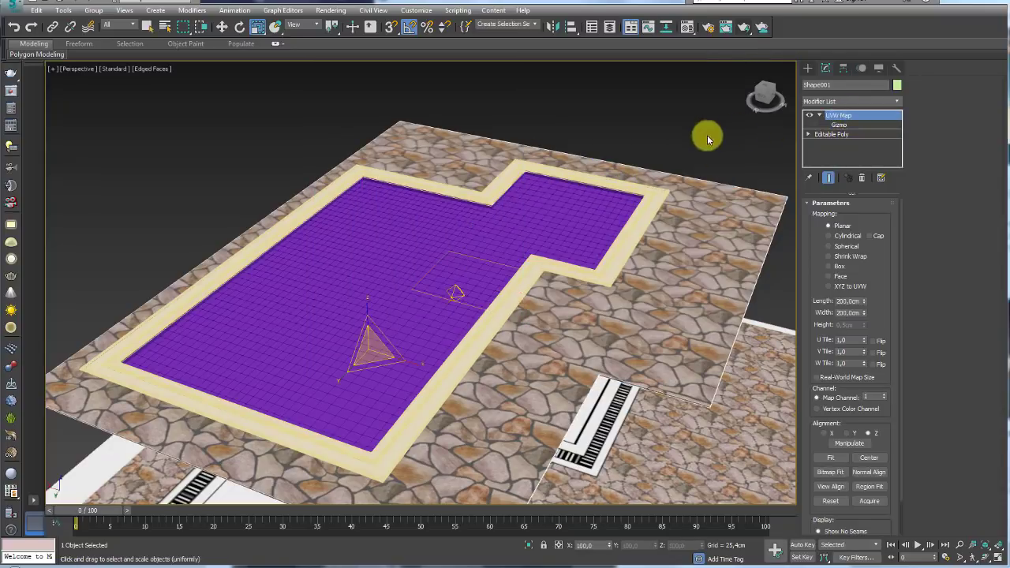
pyautogui.click(642, 185)
pyautogui.scroll(3, 662, 197)
pyautogui.moveTo(660, 203); pyautogui.dragTo(660, 129, button='middle')
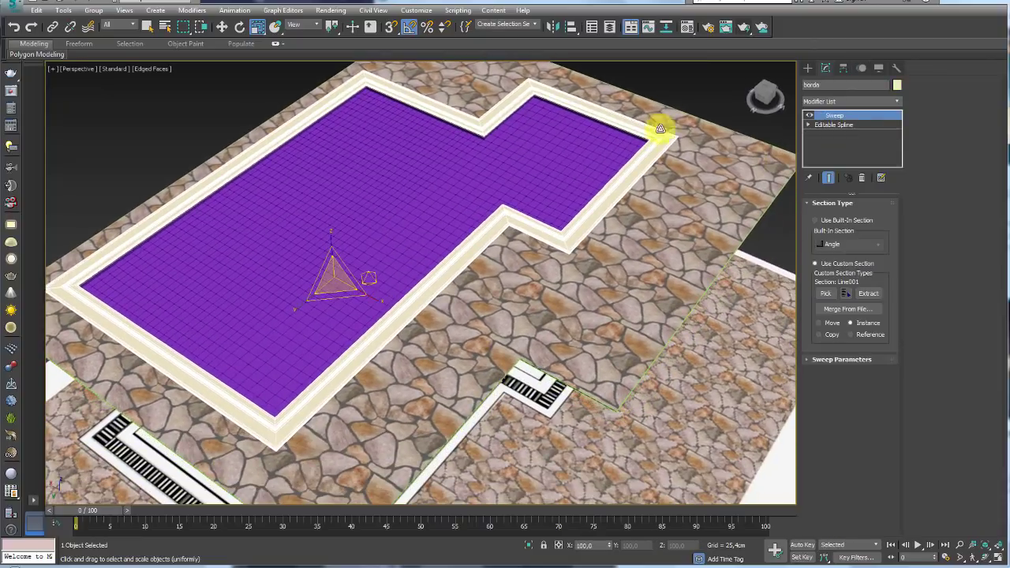
# Turn material slot 2 into a VRayMtl with a grey diffuse colour
pyautogui.click(688, 29)
pyautogui.click(172, 86)
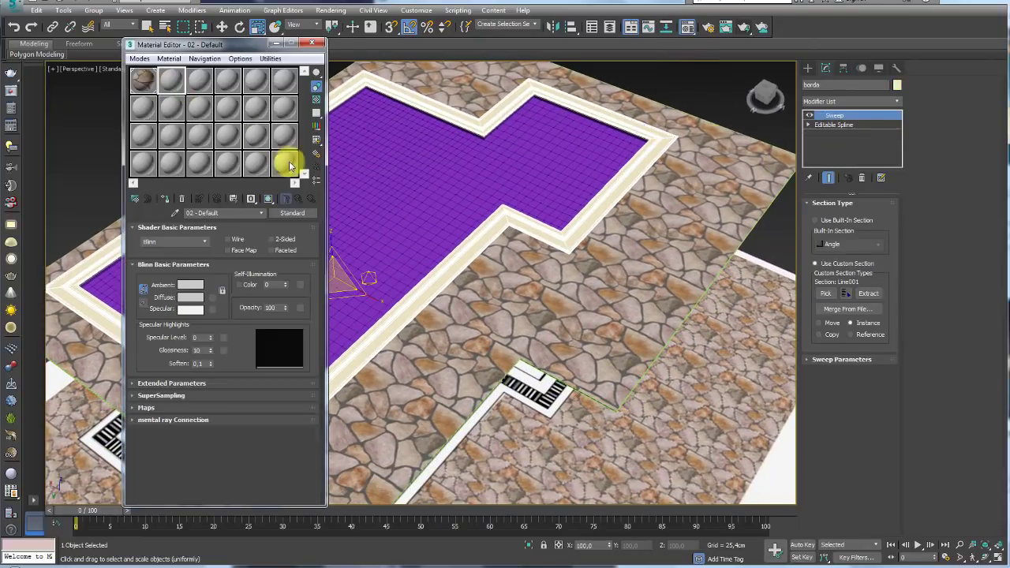
pyautogui.click(293, 213)
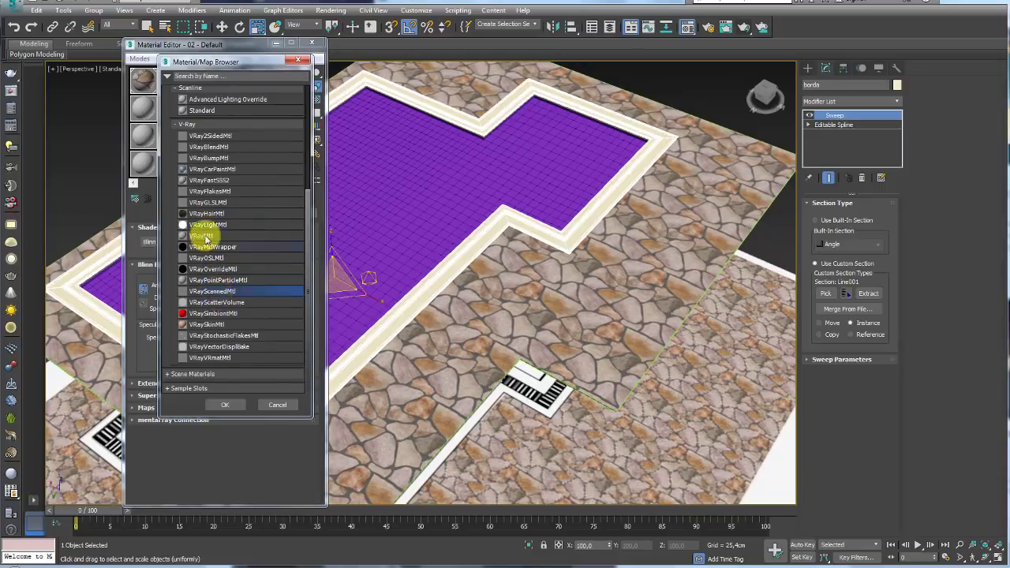
pyautogui.scroll(3, 202, 225)
pyautogui.click(177, 184)
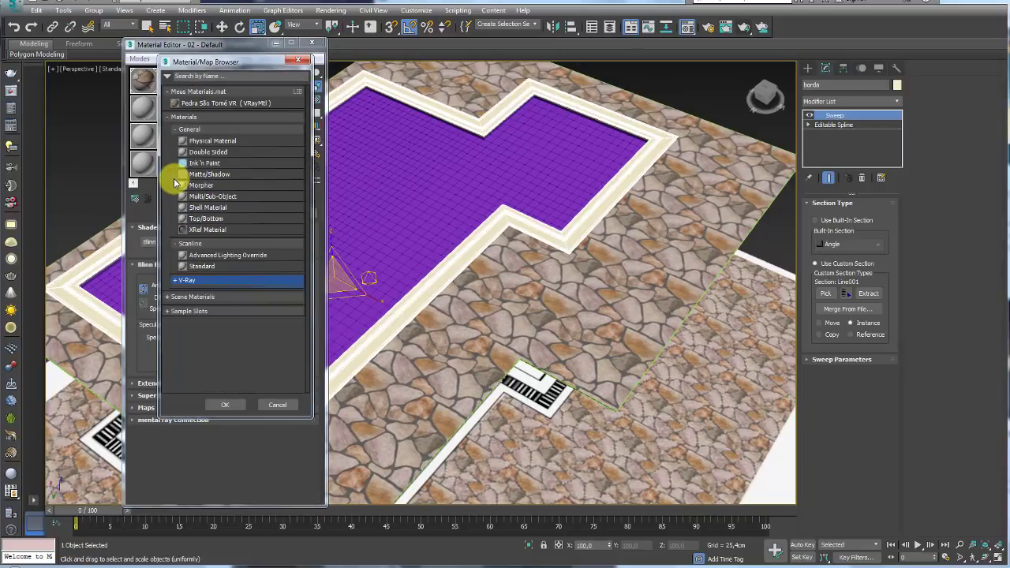
pyautogui.click(176, 283)
pyautogui.scroll(-2, 213, 280)
pyautogui.scroll(-2, 253, 277)
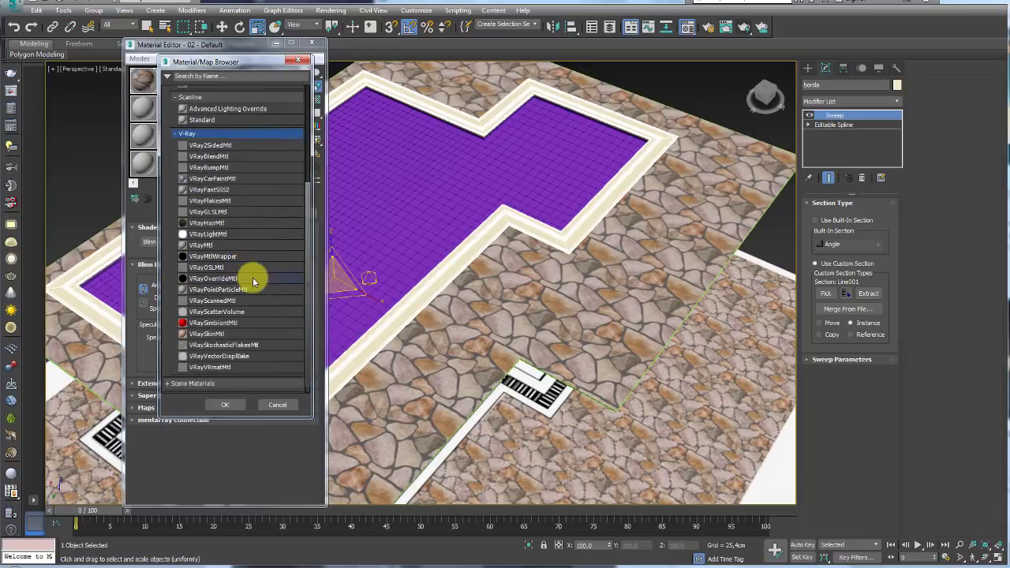
pyautogui.doubleClick(199, 247)
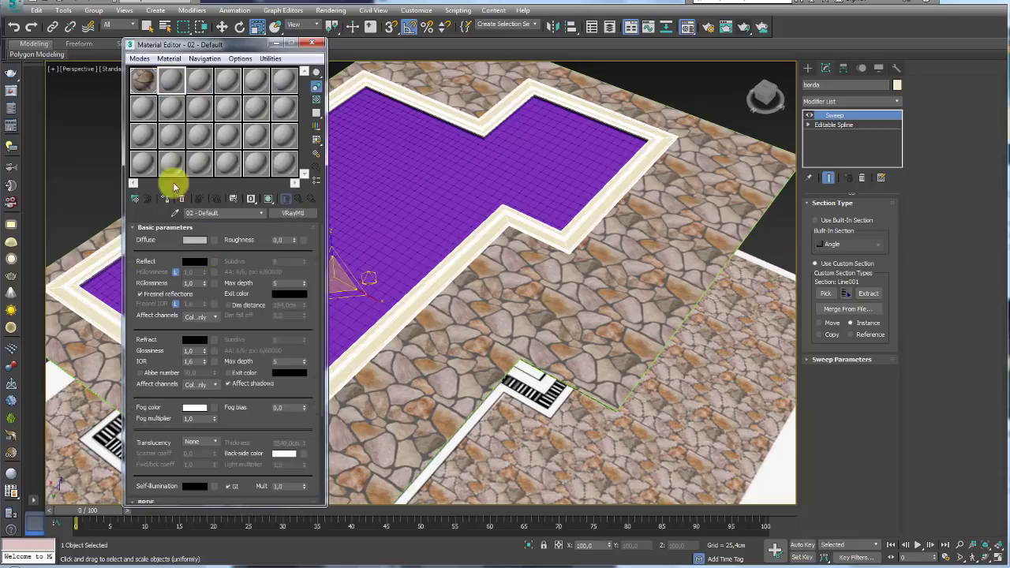
pyautogui.click(194, 240)
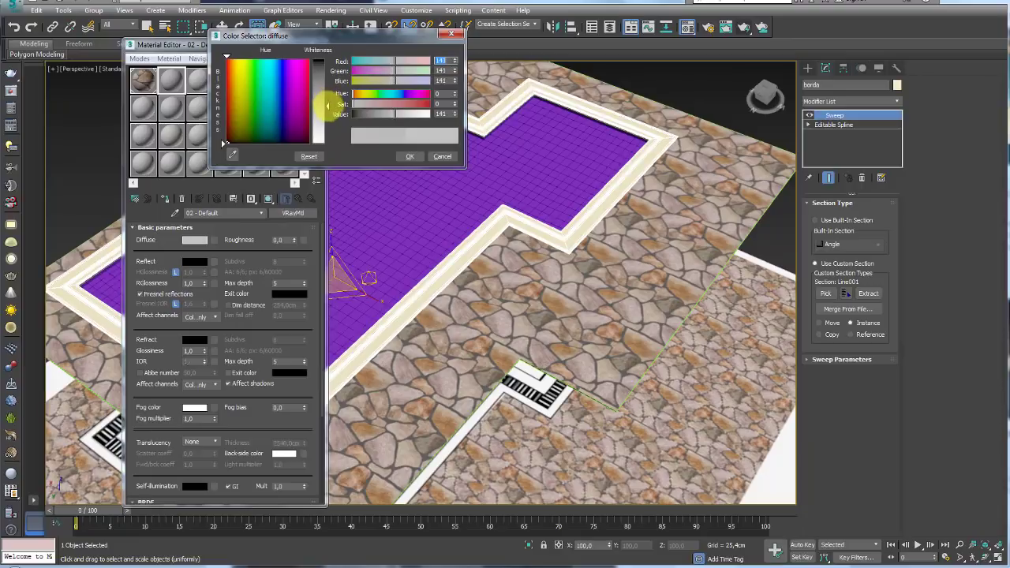
pyautogui.click(412, 157)
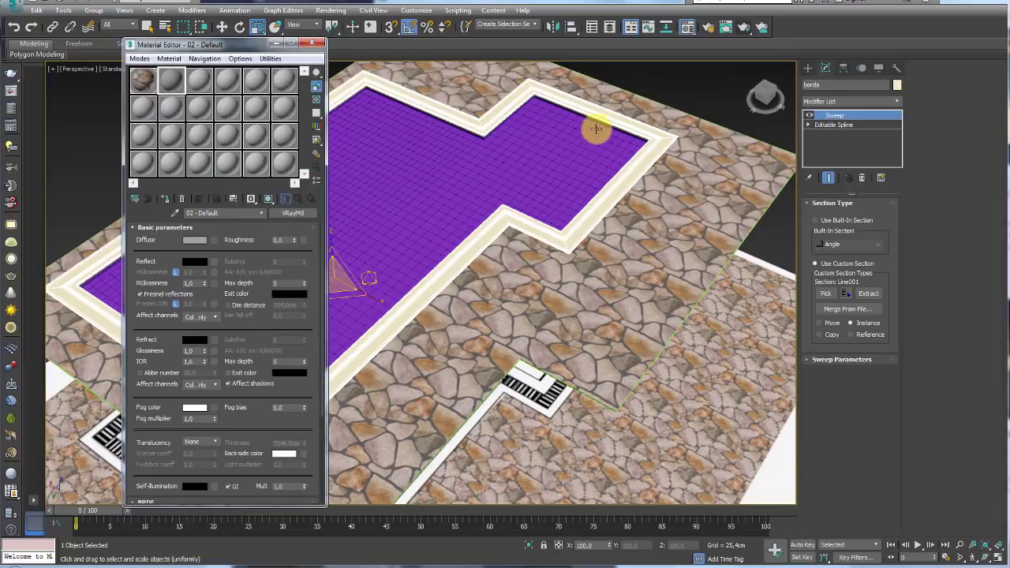
# Drag the grey material onto the borda pool border, then select fundo/agua
pyautogui.moveTo(595, 129)
pyautogui.keyDown('alt'); pyautogui.mouseDown(button='middle')
pyautogui.moveTo(690, 173)
pyautogui.moveTo(670, 163)
pyautogui.moveTo(476, 232)
pyautogui.mouseUp(button='middle'); pyautogui.keyUp('alt')
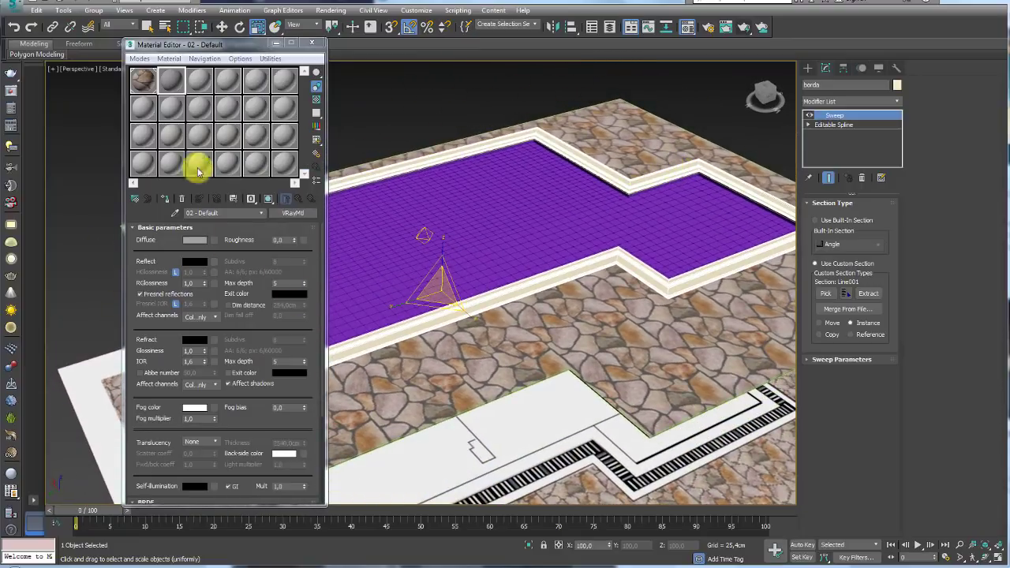
pyautogui.moveTo(171, 85)
pyautogui.mouseDown()
pyautogui.moveTo(377, 172)
pyautogui.moveTo(387, 165)
pyautogui.mouseUp()
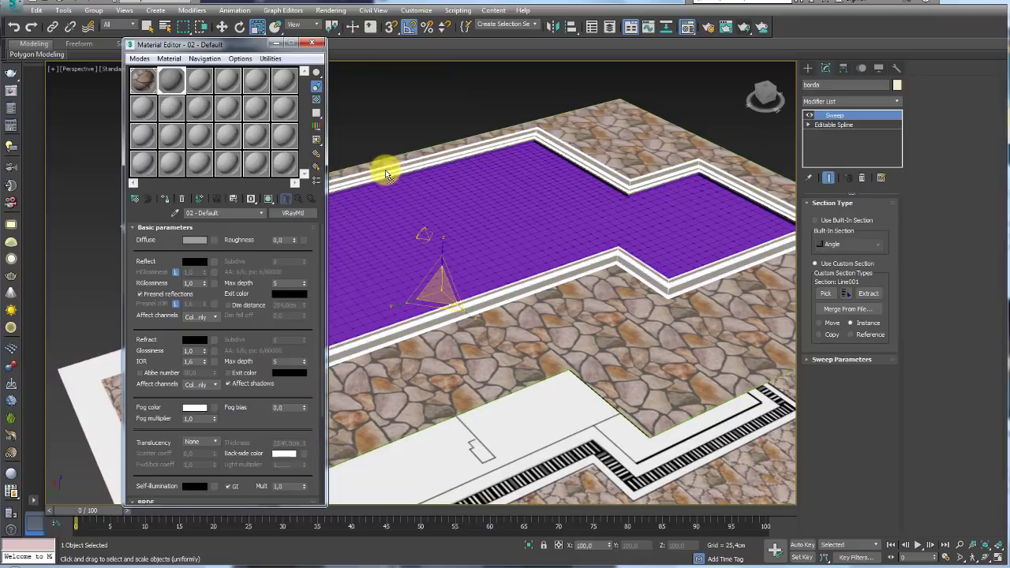
pyautogui.moveTo(387, 165)
pyautogui.keyDown('alt'); pyautogui.mouseDown(button='middle')
pyautogui.moveTo(417, 196)
pyautogui.moveTo(399, 232)
pyautogui.moveTo(344, 187)
pyautogui.moveTo(689, 222)
pyautogui.mouseUp(button='middle'); pyautogui.keyUp('alt')
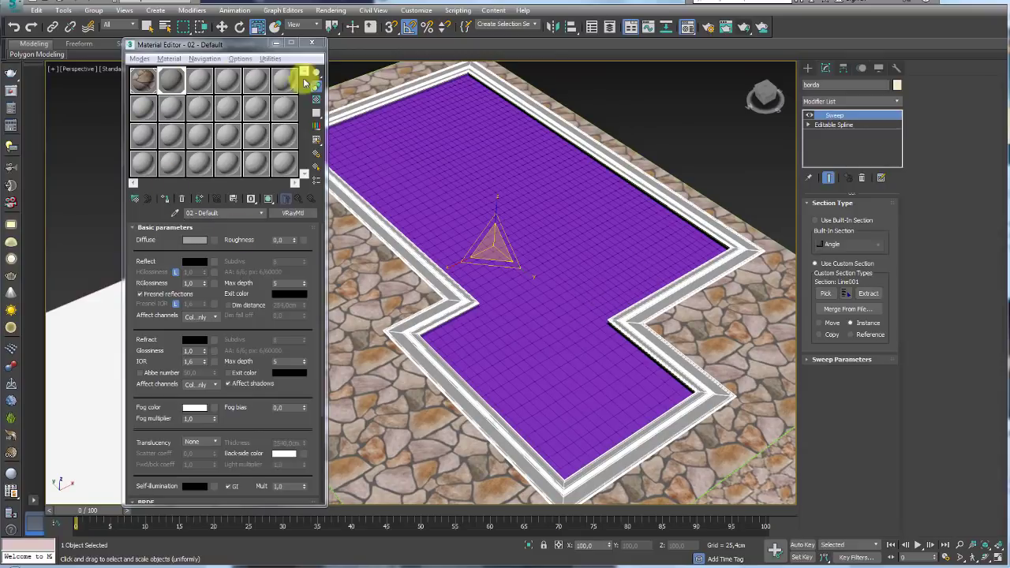
pyautogui.keyDown('alt'); pyautogui.moveTo(558, 186); pyautogui.dragTo(581, 165, button='middle'); pyautogui.keyUp('alt')
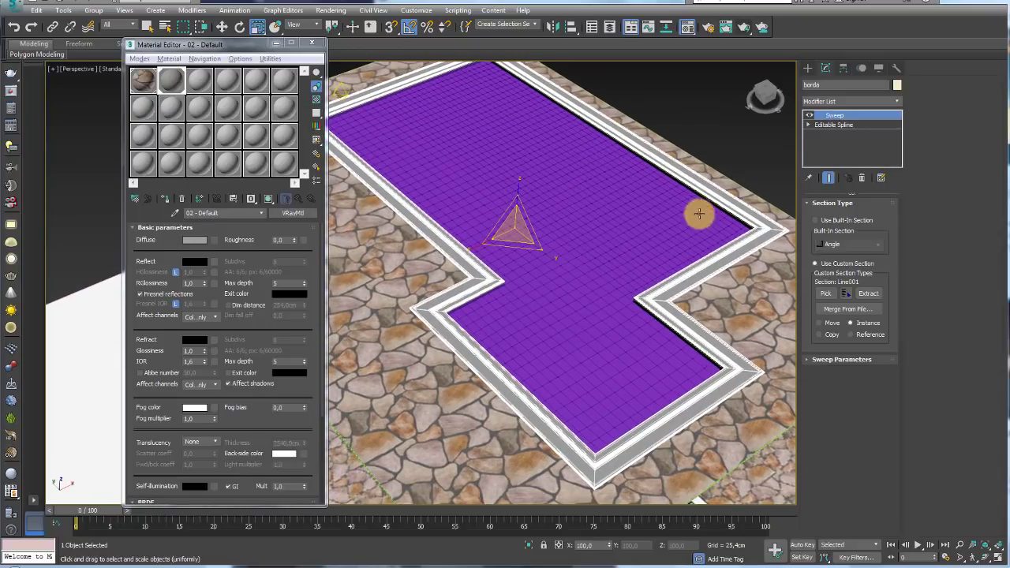
pyautogui.click(585, 195)
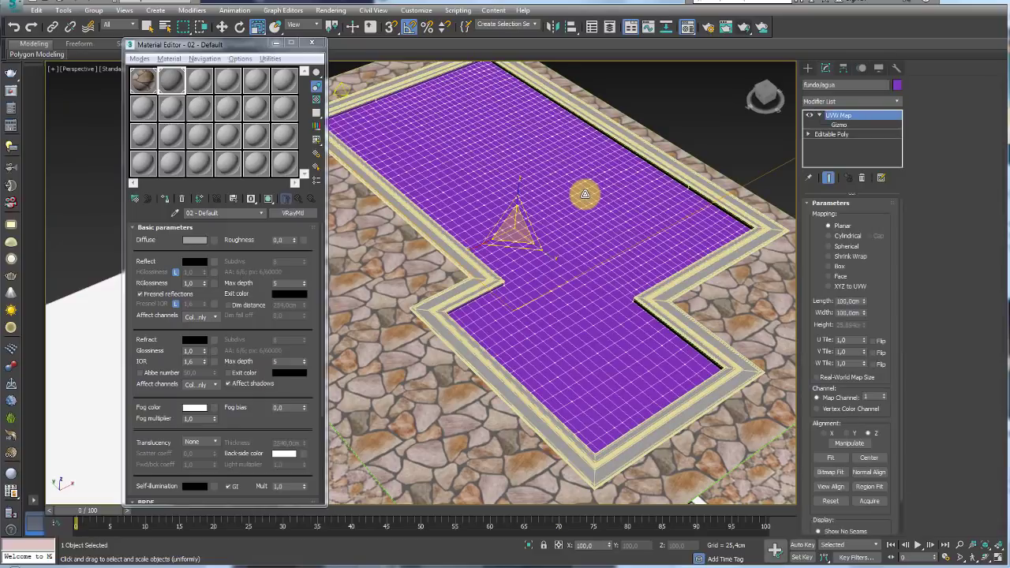
pyautogui.keyDown('alt'); pyautogui.moveTo(583, 195); pyautogui.dragTo(580, 261, button='middle'); pyautogui.keyUp('alt')
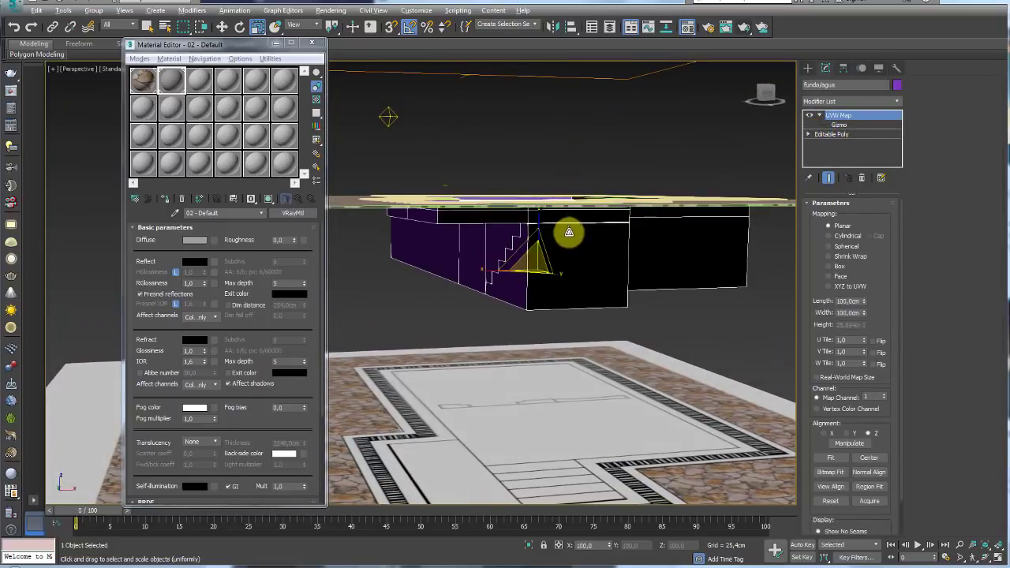
# Convert fundo/agua to Editable Poly and detach its top water-surface element
pyautogui.hotkey('shift', 'z')
pyautogui.rightClick(538, 189)
pyautogui.moveTo(561, 320)
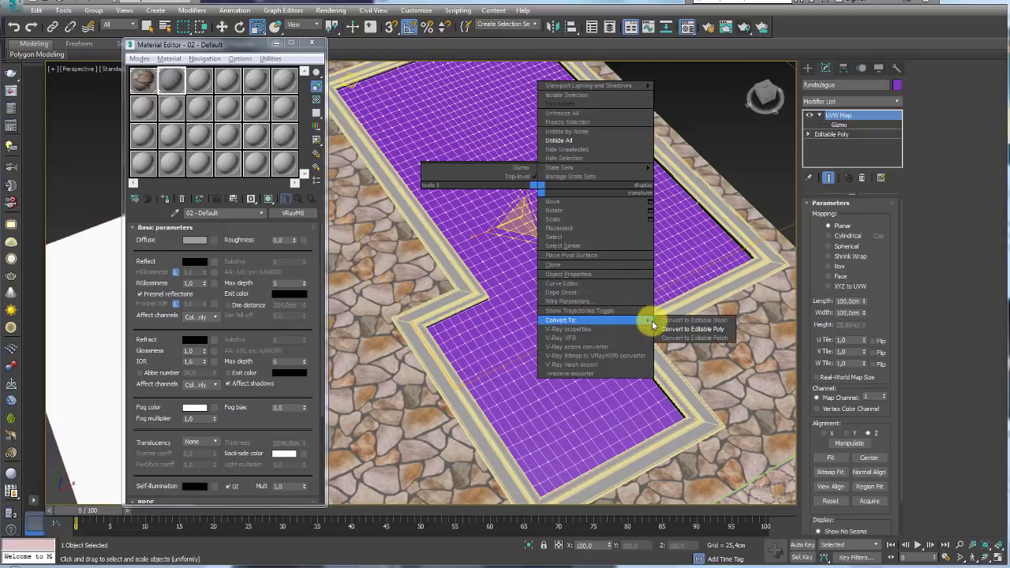
pyautogui.click(697, 329)
pyautogui.click(874, 218)
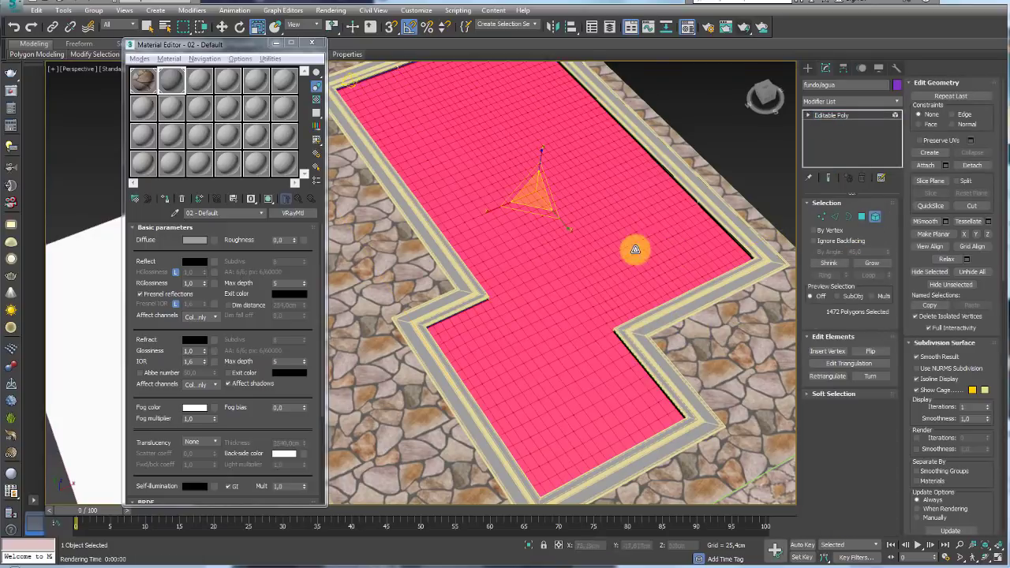
pyautogui.moveTo(665, 252)
pyautogui.keyDown('alt'); pyautogui.mouseDown(button='middle')
pyautogui.moveTo(670, 225)
pyautogui.moveTo(586, 223)
pyautogui.moveTo(571, 196)
pyautogui.moveTo(597, 228)
pyautogui.moveTo(642, 228)
pyautogui.moveTo(694, 268)
pyautogui.moveTo(692, 282)
pyautogui.moveTo(710, 207)
pyautogui.mouseUp(button='middle'); pyautogui.keyUp('alt')
pyautogui.click(709, 210)
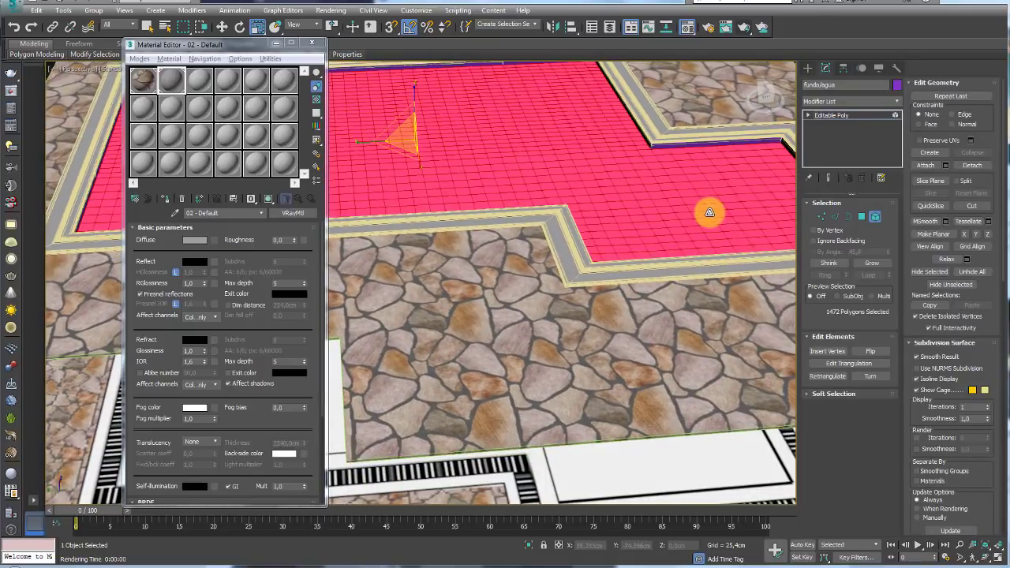
pyautogui.click(981, 167)
pyautogui.click(481, 174)
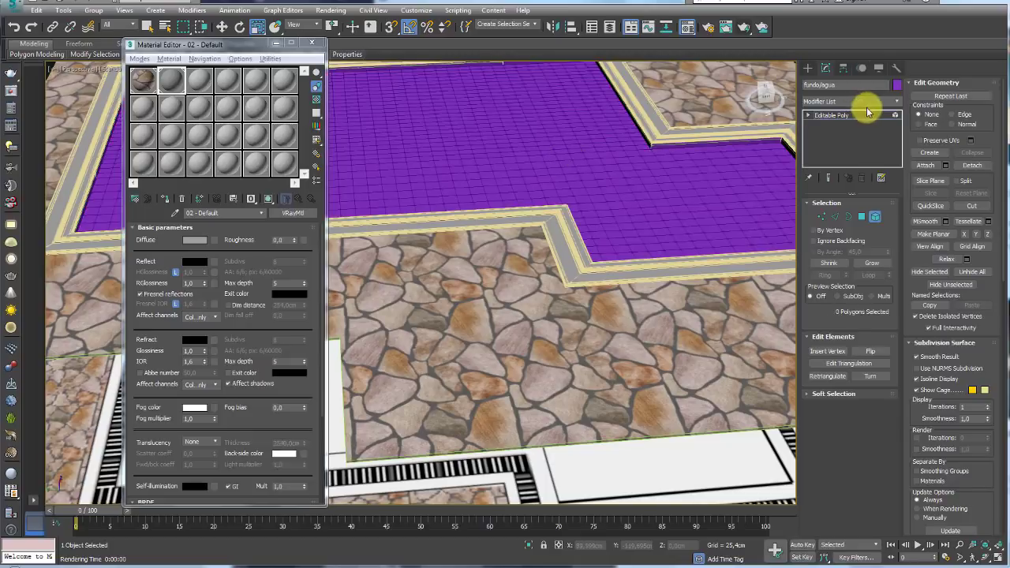
# Hide the detached water object
pyautogui.click(596, 200)
pyautogui.rightClick(594, 186)
pyautogui.click(626, 173)
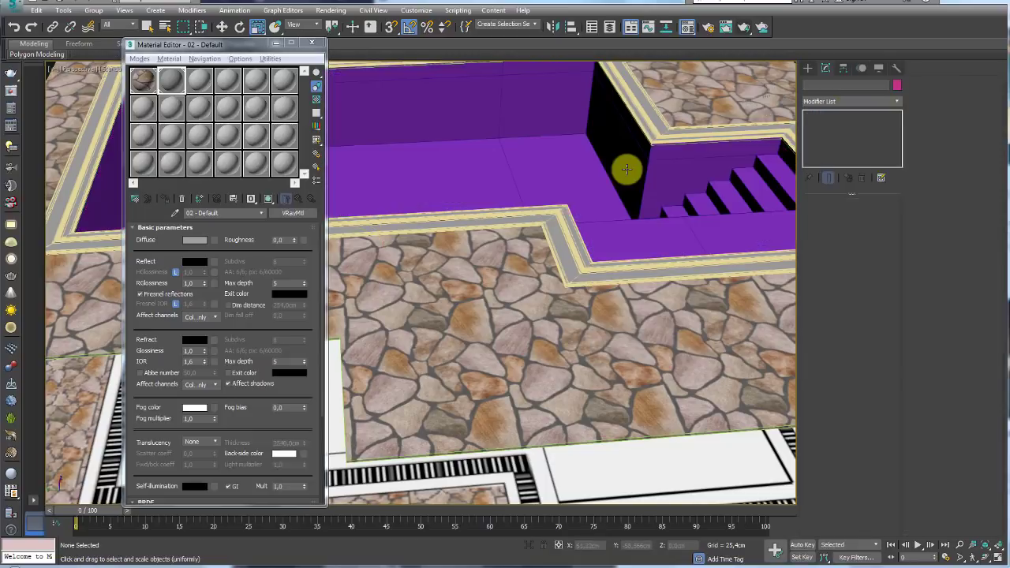
pyautogui.scroll(-5, 608, 197)
pyautogui.moveTo(614, 210)
pyautogui.keyDown('alt'); pyautogui.mouseDown(button='middle')
pyautogui.moveTo(463, 128)
pyautogui.moveTo(602, 218)
pyautogui.mouseUp(button='middle'); pyautogui.keyUp('alt')
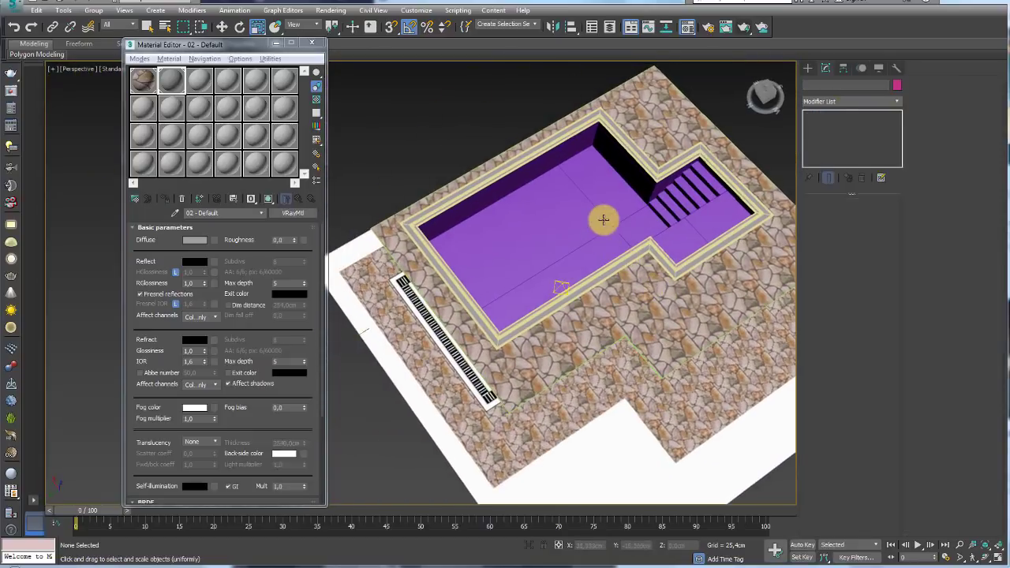
# Select the pool interior element and apply the slot 3 material, 03 - Default, to it
pyautogui.click(602, 219)
pyautogui.click(874, 217)
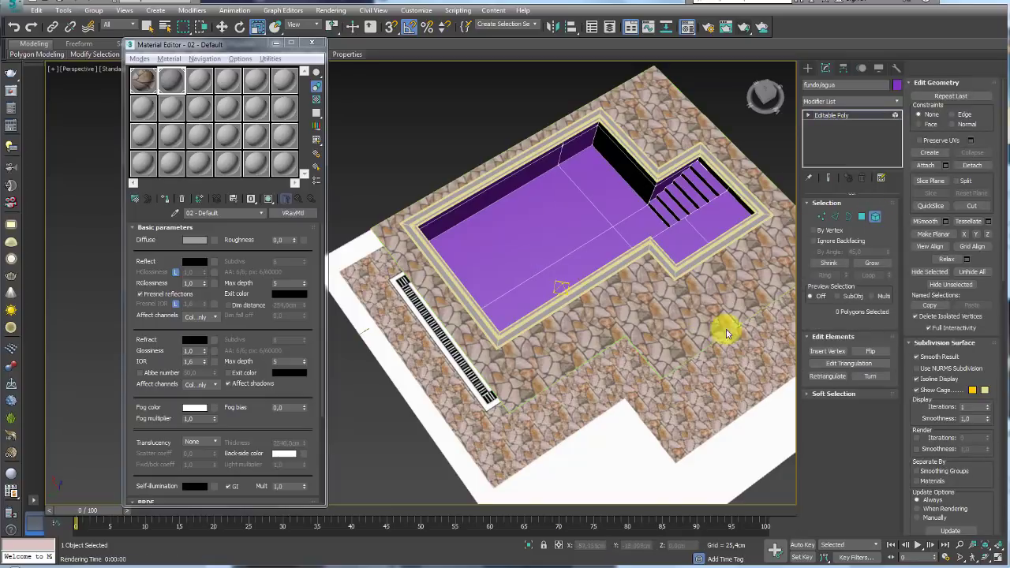
pyautogui.click(586, 172)
pyautogui.click(199, 85)
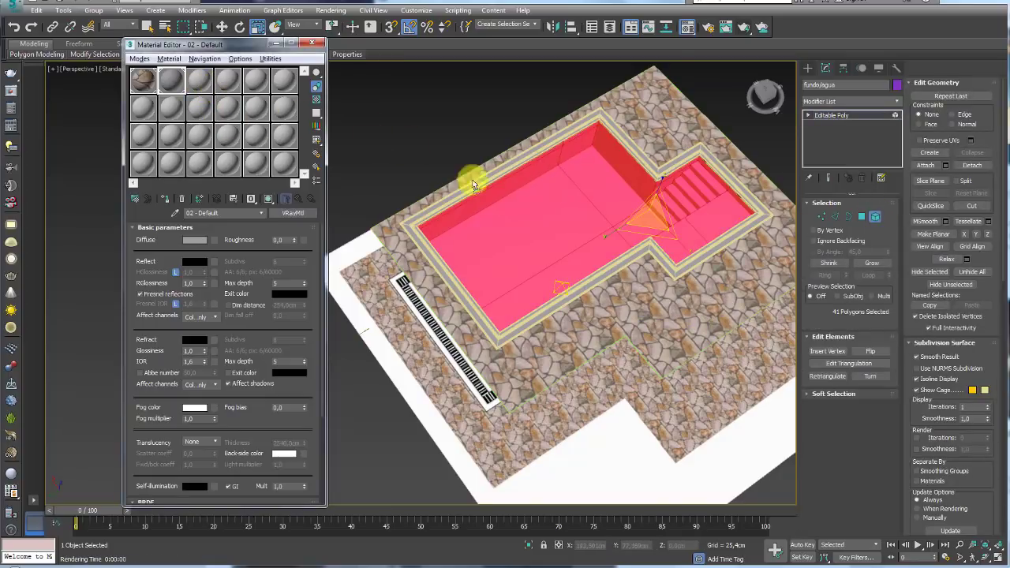
pyautogui.moveTo(473, 186); pyautogui.dragTo(553, 224)
pyautogui.click(199, 82)
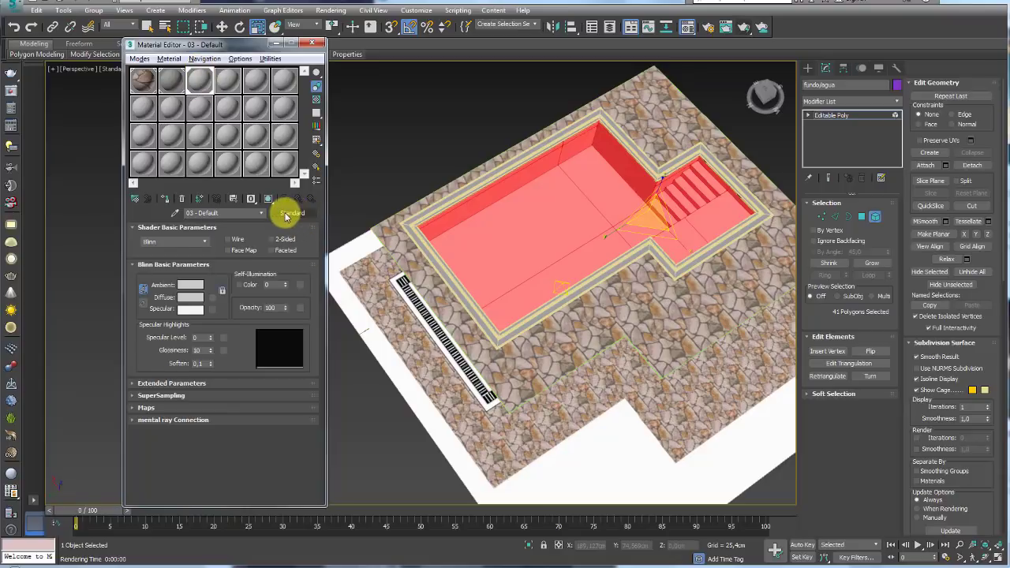
# Make 03 - Default a VRayMtl with azulejo_difuse.jpg as its diffuse bitmap
pyautogui.click(288, 213)
pyautogui.doubleClick(198, 247)
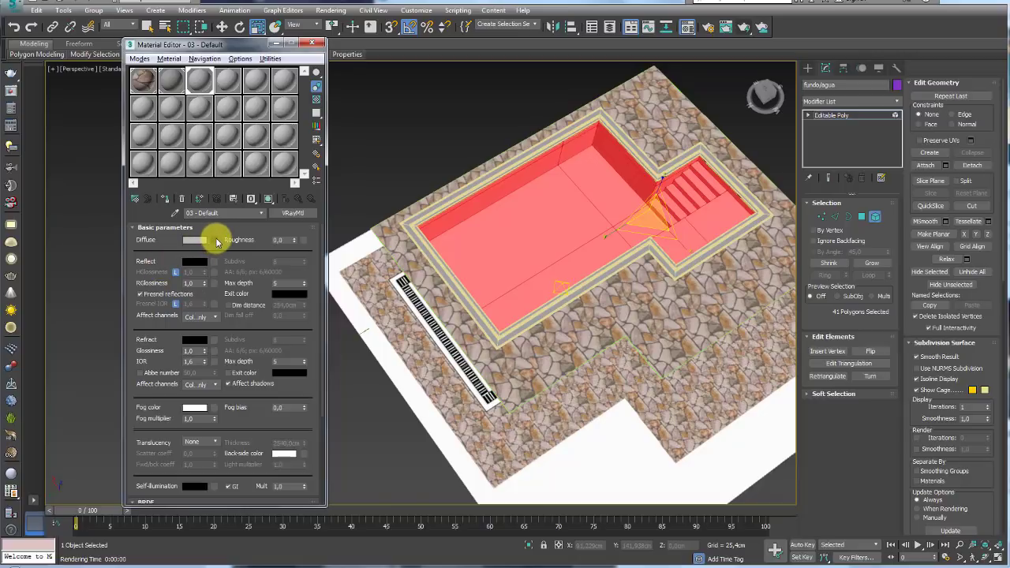
pyautogui.click(215, 240)
pyautogui.scroll(3, 237, 169)
pyautogui.scroll(3, 213, 150)
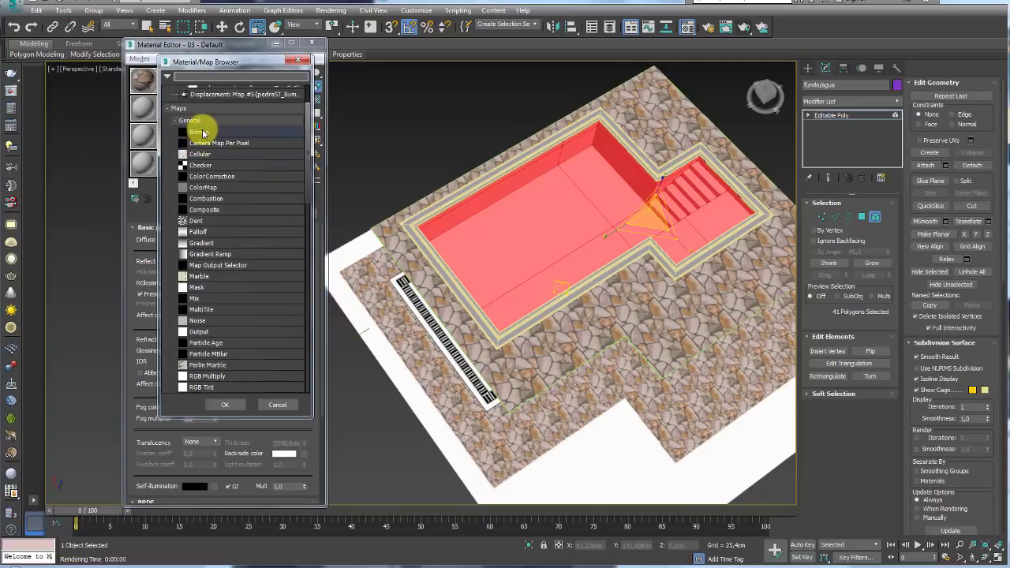
pyautogui.click(202, 133)
pyautogui.doubleClick(202, 133)
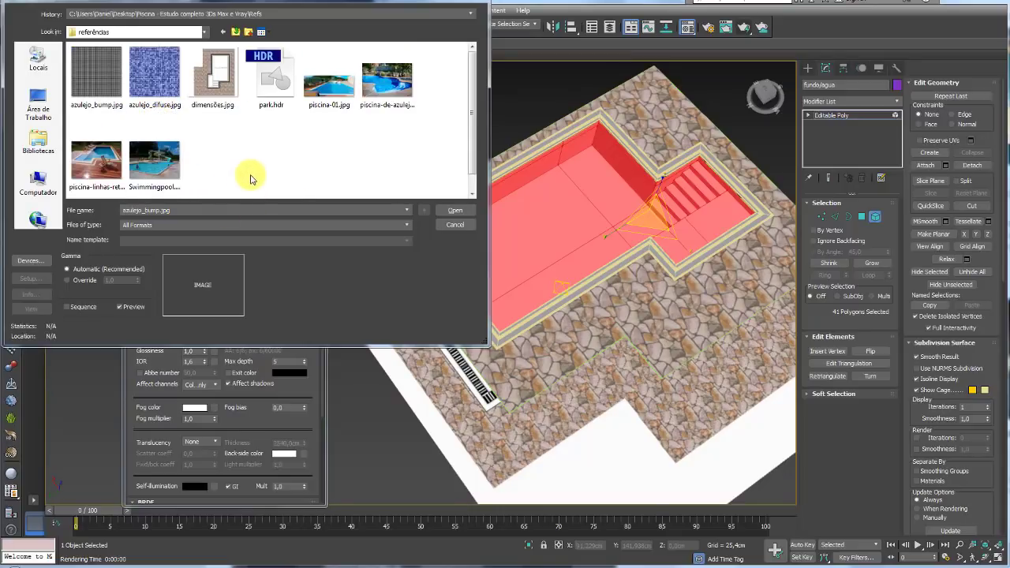
pyautogui.click(154, 75)
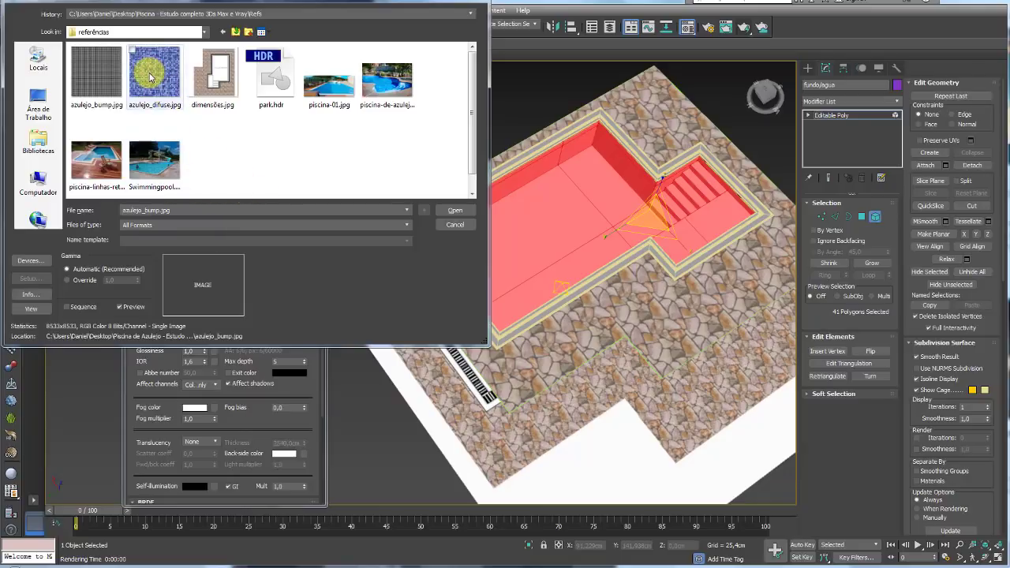
pyautogui.click(452, 211)
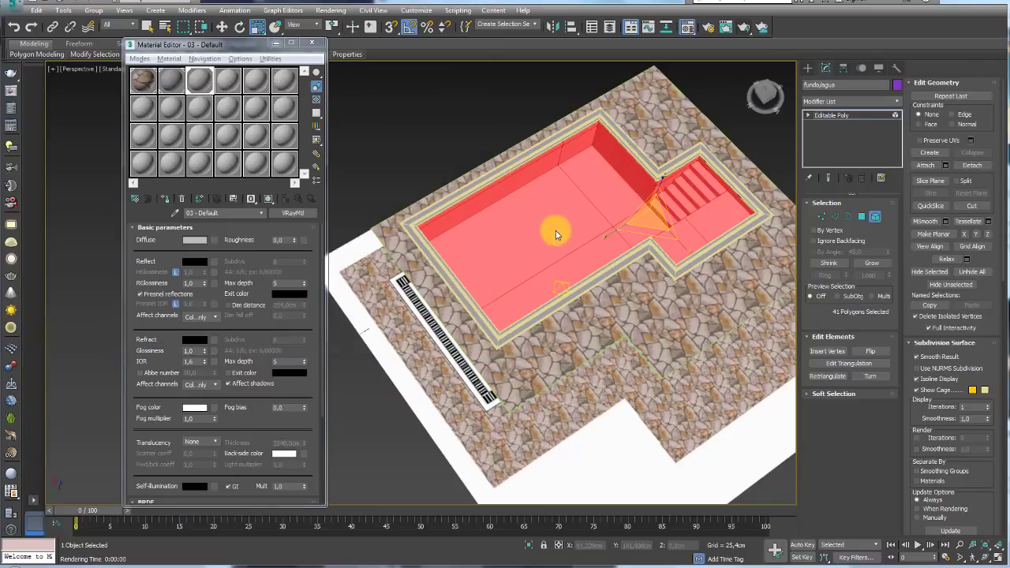
# Show the tile material in the viewport and inspect the tiled pool up close
pyautogui.keyDown('alt'); pyautogui.moveTo(566, 247); pyautogui.dragTo(596, 220, button='middle'); pyautogui.keyUp('alt')
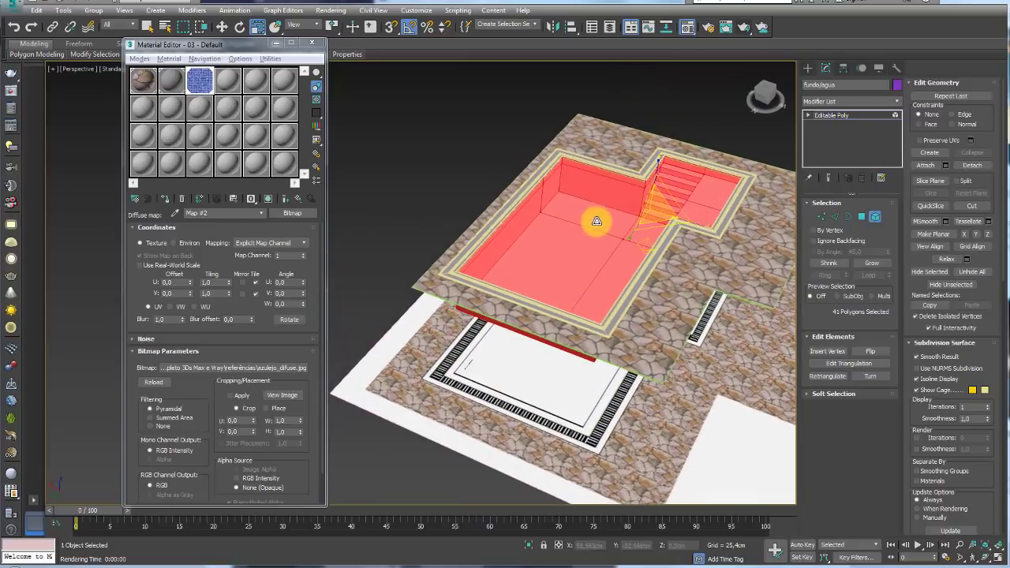
pyautogui.click(269, 198)
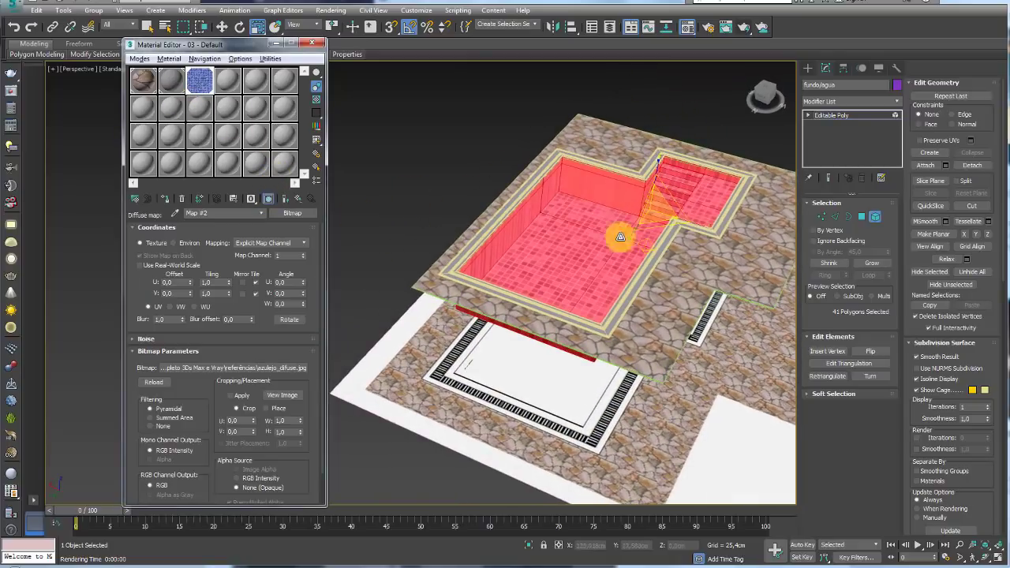
pyautogui.scroll(3, 606, 234)
pyautogui.scroll(3, 635, 236)
pyautogui.scroll(-3, 628, 273)
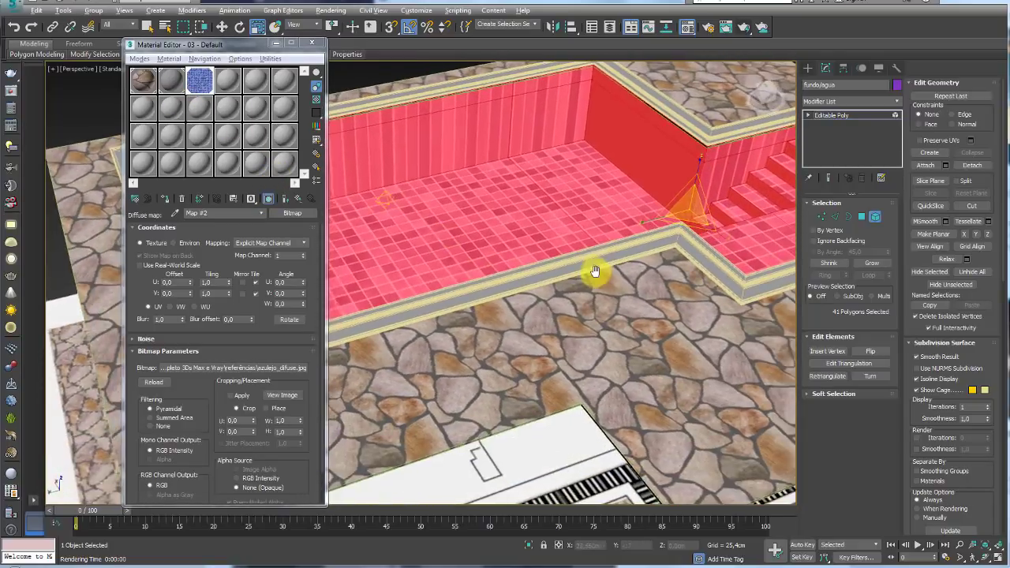
pyautogui.moveTo(642, 323)
pyautogui.keyDown('alt'); pyautogui.mouseDown(button='middle')
pyautogui.moveTo(696, 297)
pyautogui.moveTo(597, 329)
pyautogui.moveTo(629, 368)
pyautogui.moveTo(625, 414)
pyautogui.moveTo(642, 342)
pyautogui.moveTo(705, 323)
pyautogui.moveTo(565, 302)
pyautogui.moveTo(634, 293)
pyautogui.moveTo(582, 288)
pyautogui.mouseUp(button='middle'); pyautogui.keyUp('alt')
pyautogui.scroll(-5, 581, 261)
pyautogui.scroll(6, 550, 138)
pyautogui.scroll(-4, 418, 205)
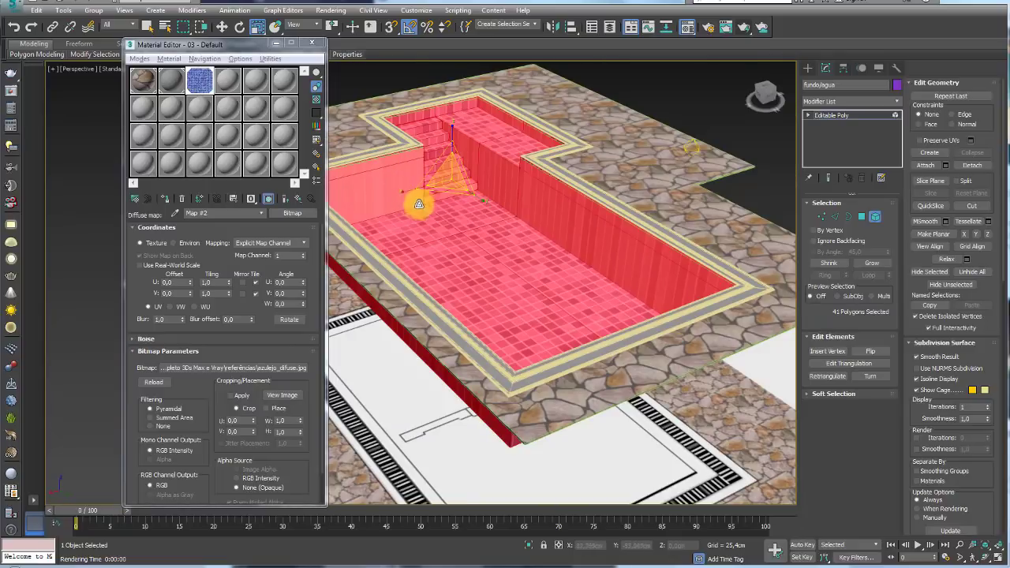
# Add a Box UVW Map to the pool with length, width and height of 100 cm
pyautogui.click(897, 105)
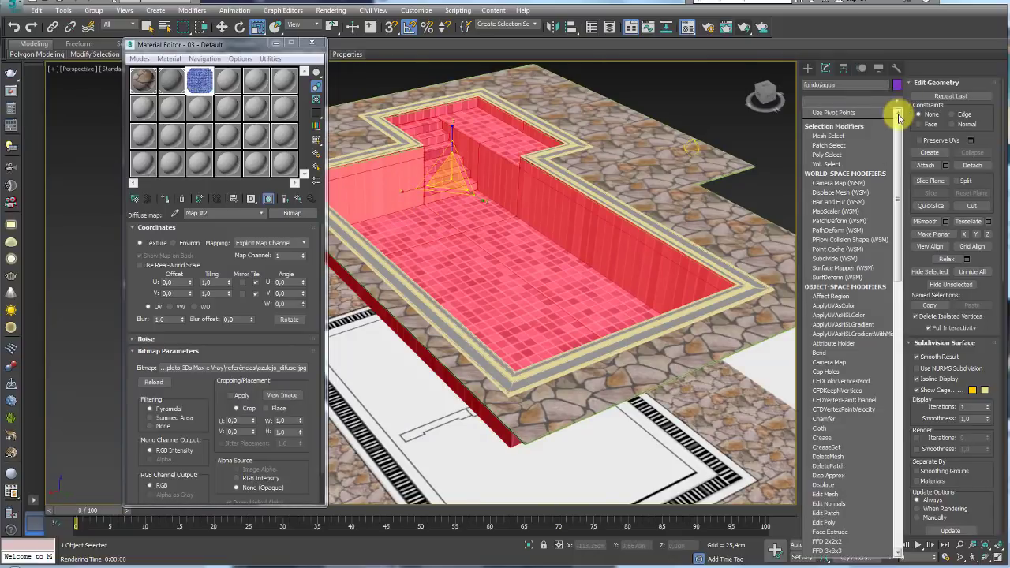
pyautogui.moveTo(898, 108); pyautogui.dragTo(890, 434)
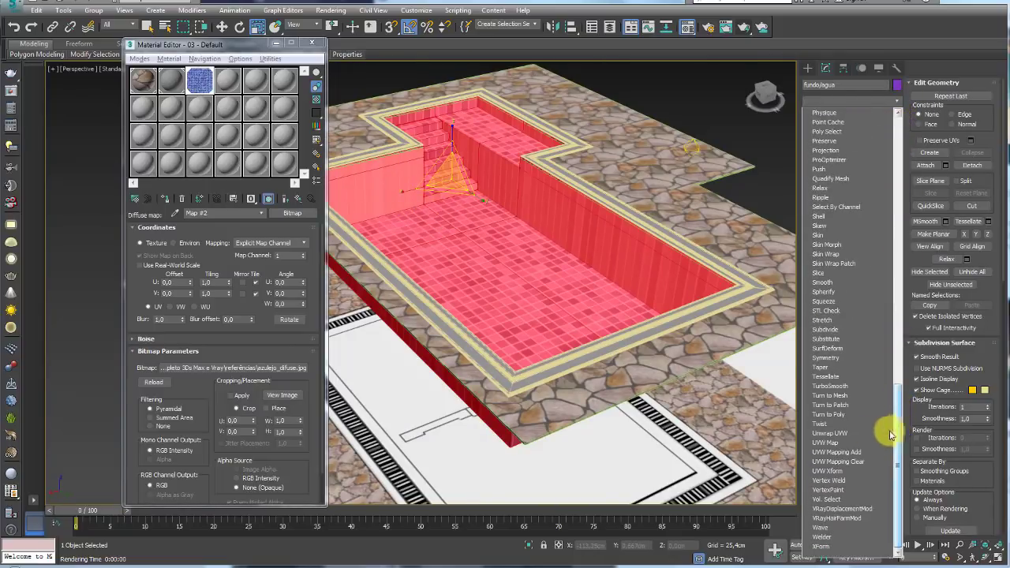
pyautogui.click(838, 443)
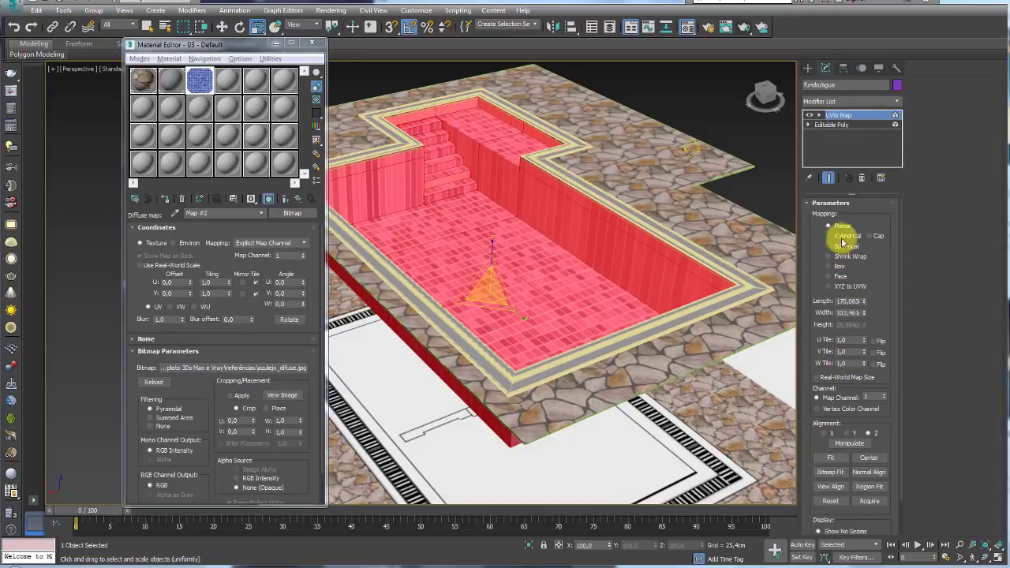
pyautogui.click(833, 265)
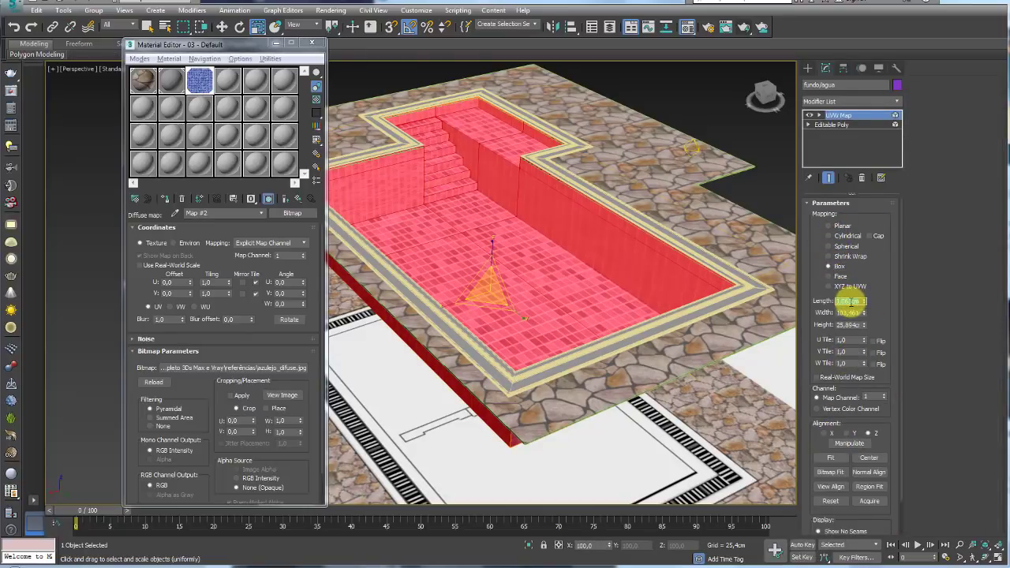
pyautogui.doubleClick(849, 301)
pyautogui.write('100')
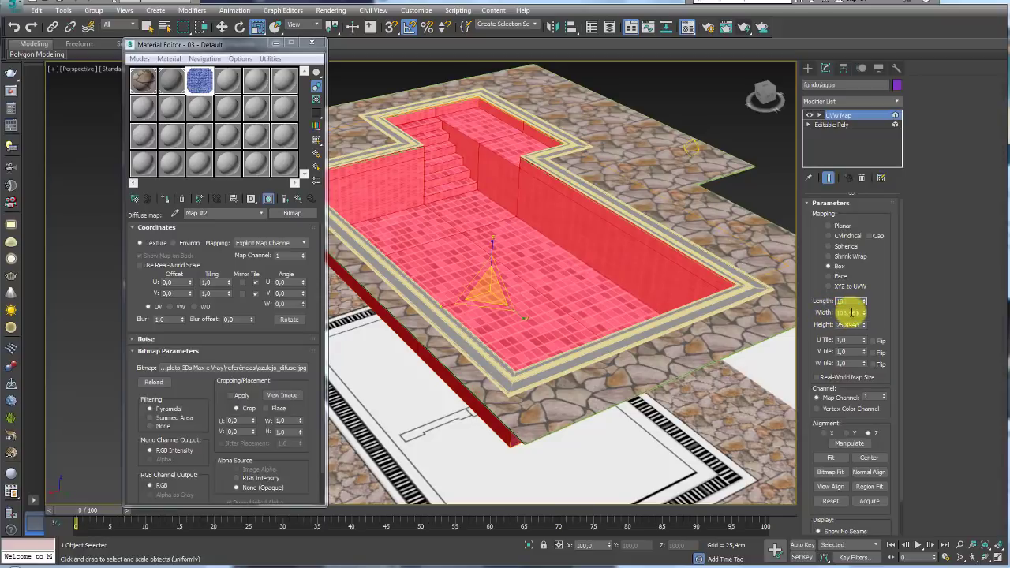
pyautogui.doubleClick(847, 313)
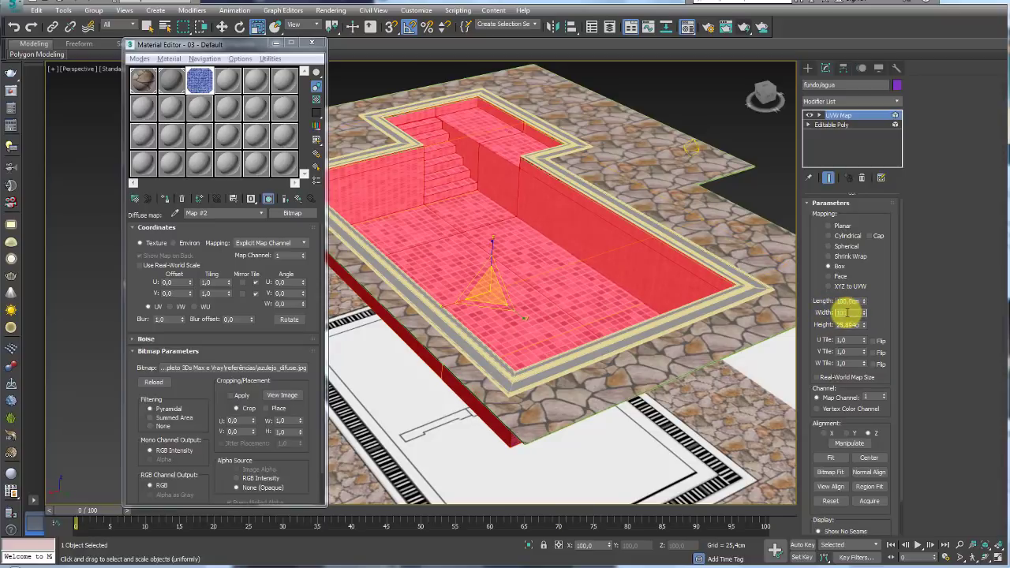
pyautogui.press('Return')
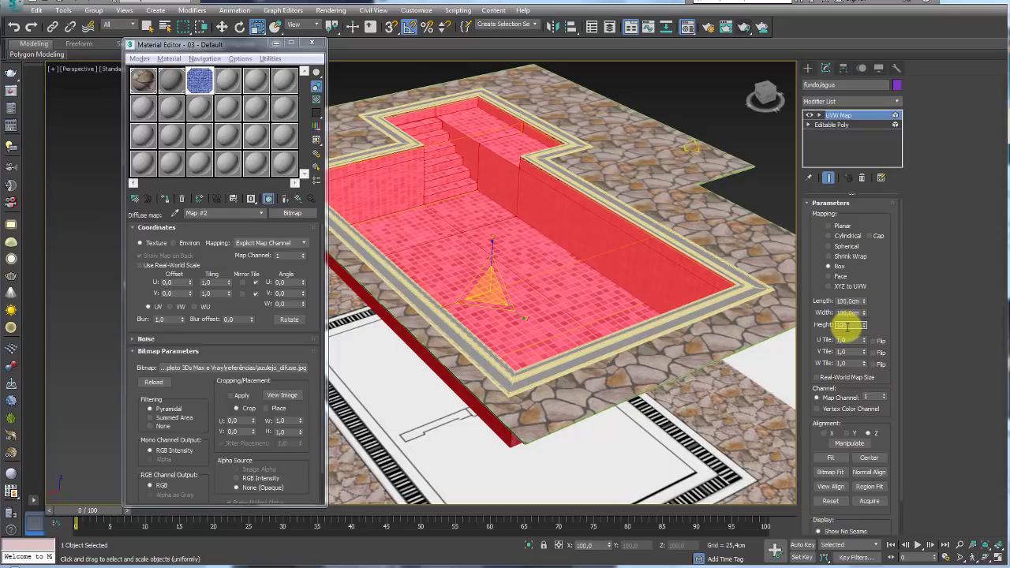
pyautogui.press('Return')
pyautogui.scroll(-4, 575, 261)
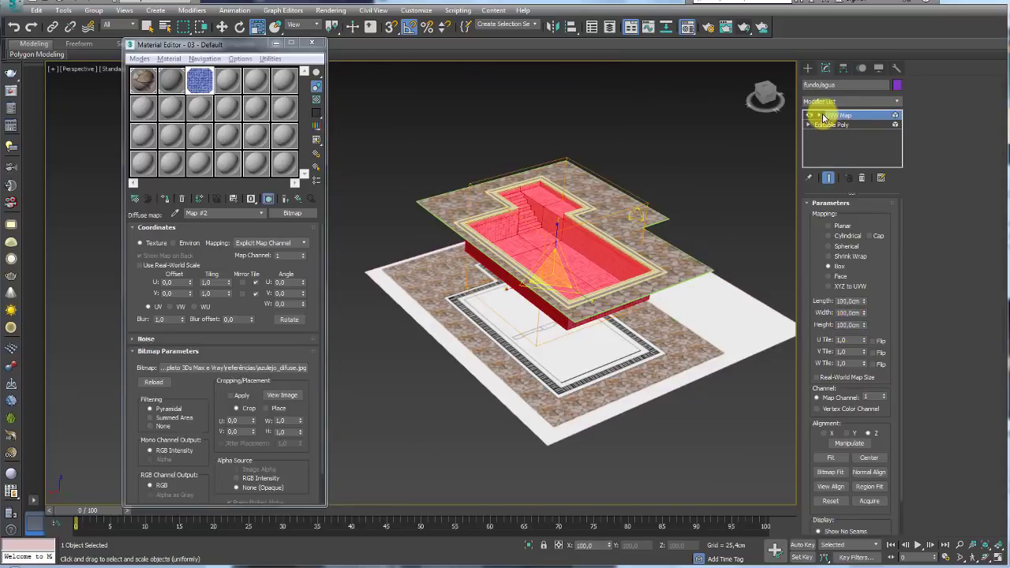
# Scale the UVW mapping gizmo to resize the tiles and check the corner walls
pyautogui.click(839, 127)
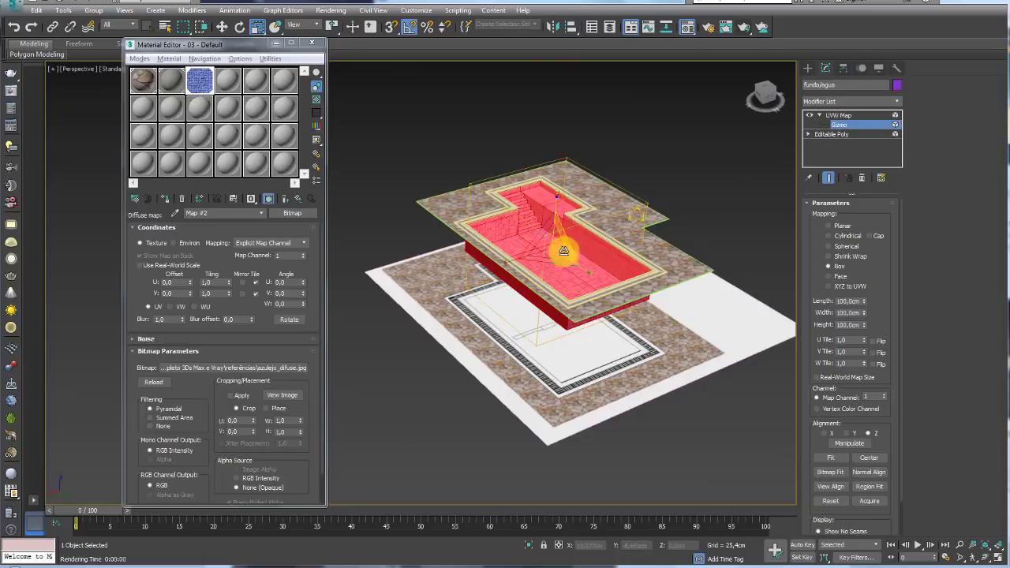
pyautogui.moveTo(568, 240)
pyautogui.mouseDown()
pyautogui.moveTo(547, 142)
pyautogui.moveTo(573, 293)
pyautogui.moveTo(557, 221)
pyautogui.moveTo(570, 275)
pyautogui.mouseUp()
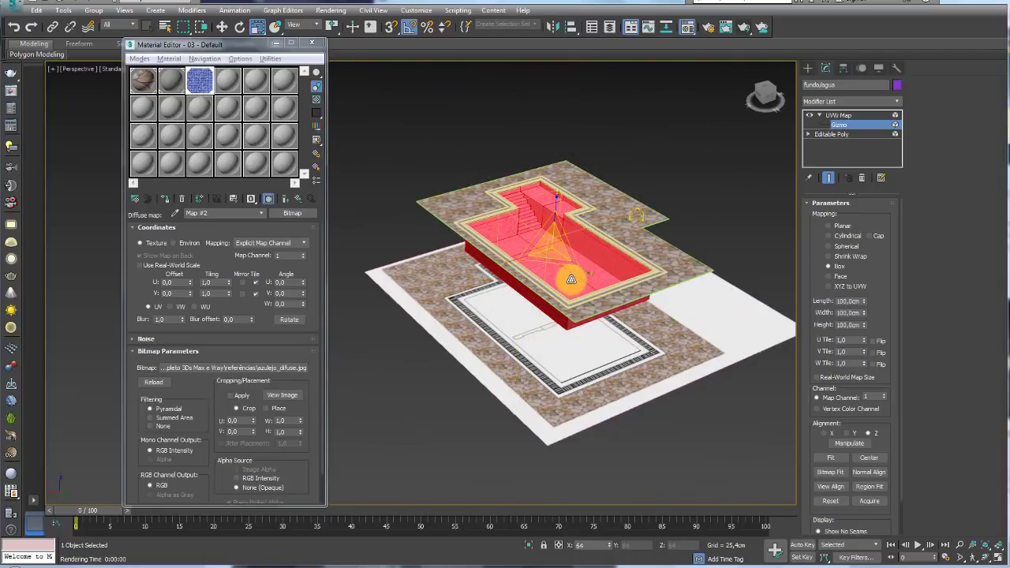
pyautogui.scroll(2, 545, 238)
pyautogui.scroll(4, 545, 237)
pyautogui.scroll(2, 595, 331)
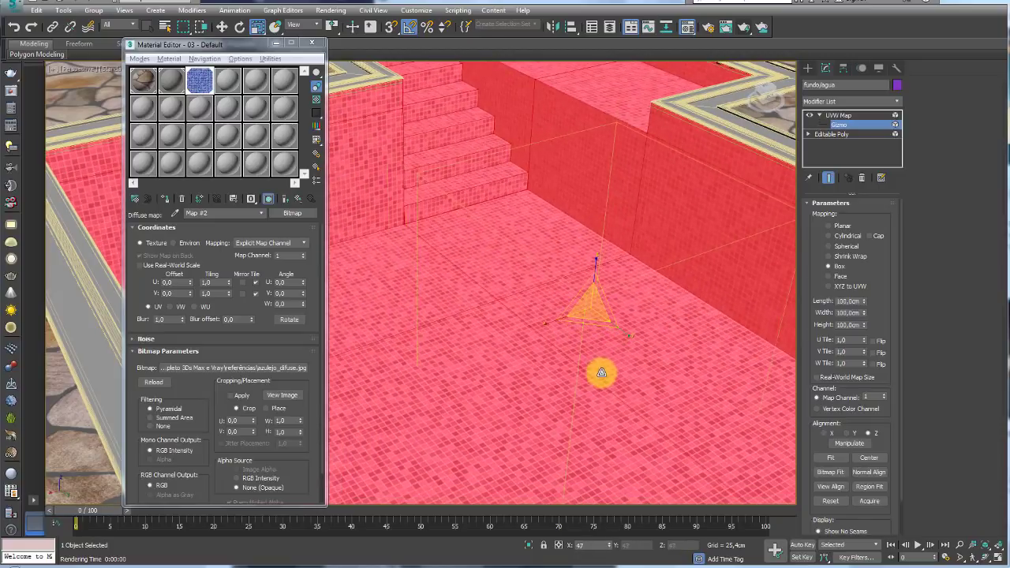
pyautogui.moveTo(602, 383)
pyautogui.keyDown('alt'); pyautogui.mouseDown(button='middle')
pyautogui.moveTo(636, 334)
pyautogui.moveTo(579, 318)
pyautogui.moveTo(584, 330)
pyautogui.moveTo(587, 304)
pyautogui.moveTo(599, 342)
pyautogui.moveTo(599, 266)
pyautogui.mouseUp(button='middle'); pyautogui.keyUp('alt')
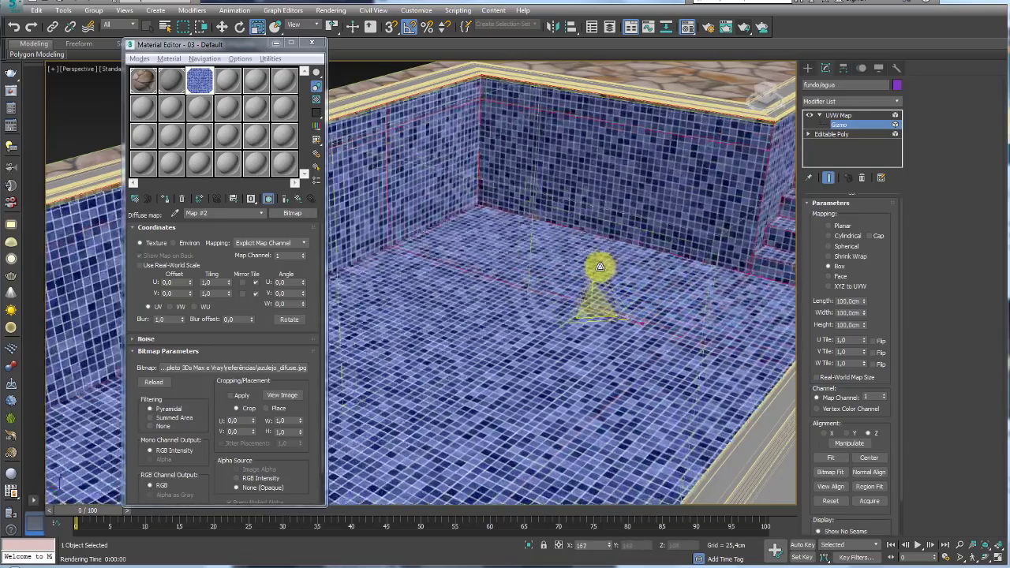
# Shrink the tile mapping gizmo and show the tile map in an enlarged sample preview
pyautogui.moveTo(599, 267)
pyautogui.mouseDown()
pyautogui.moveTo(595, 311)
pyautogui.moveTo(606, 317)
pyautogui.moveTo(609, 295)
pyautogui.mouseUp()
pyautogui.click(200, 82)
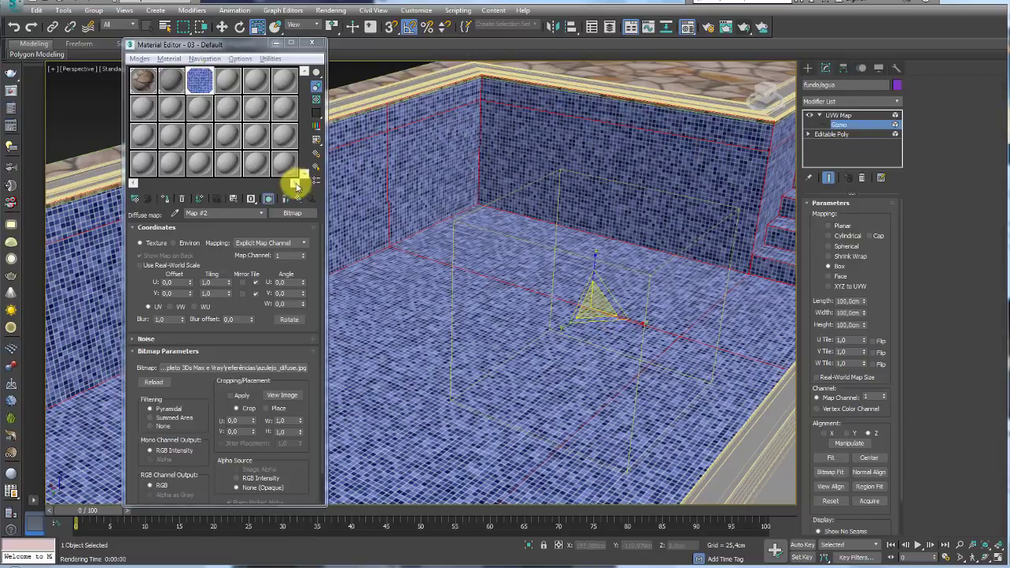
pyautogui.click(285, 203)
pyautogui.doubleClick(199, 82)
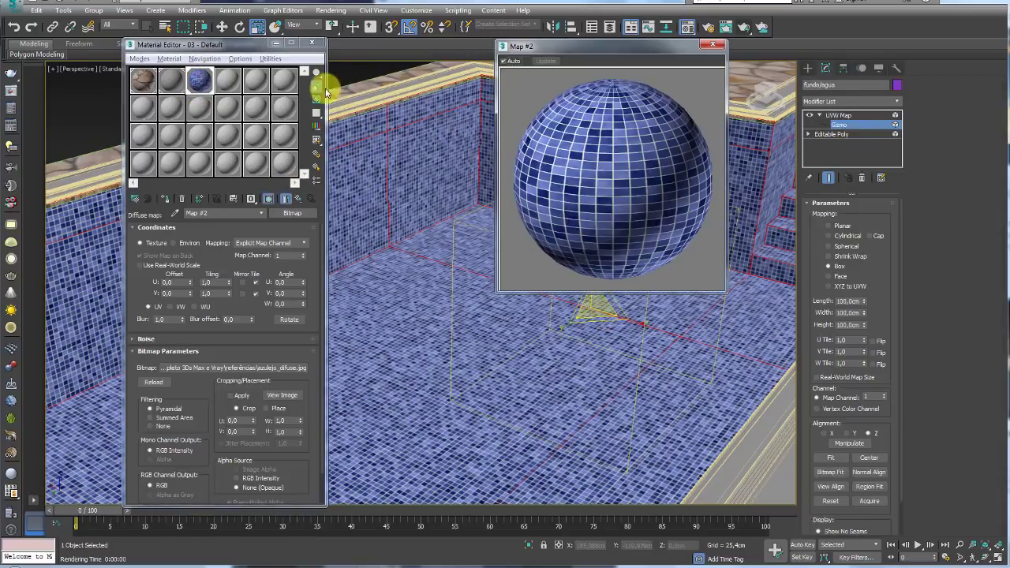
pyautogui.moveTo(610, 49); pyautogui.dragTo(657, 45)
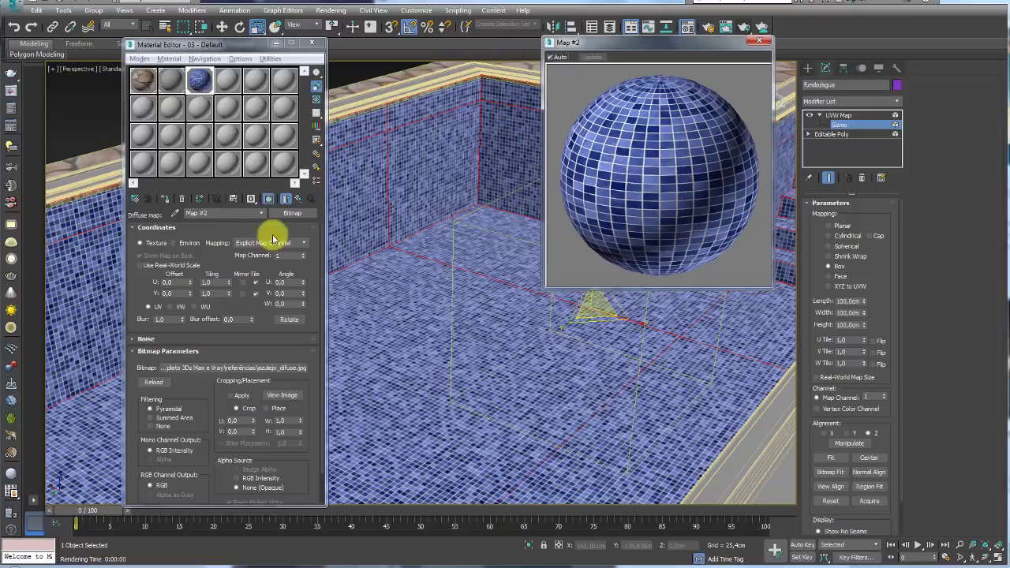
# Load azulejo_bump.jpg as the Bump map of the 03 - Default material
pyautogui.click(286, 198)
pyautogui.moveTo(315, 343); pyautogui.dragTo(293, 198)
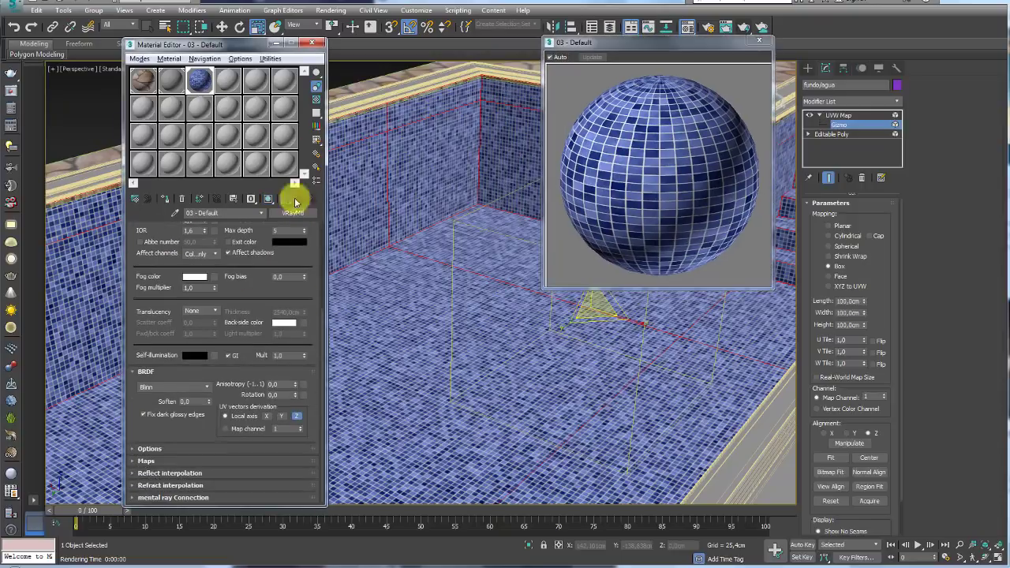
pyautogui.click(151, 456)
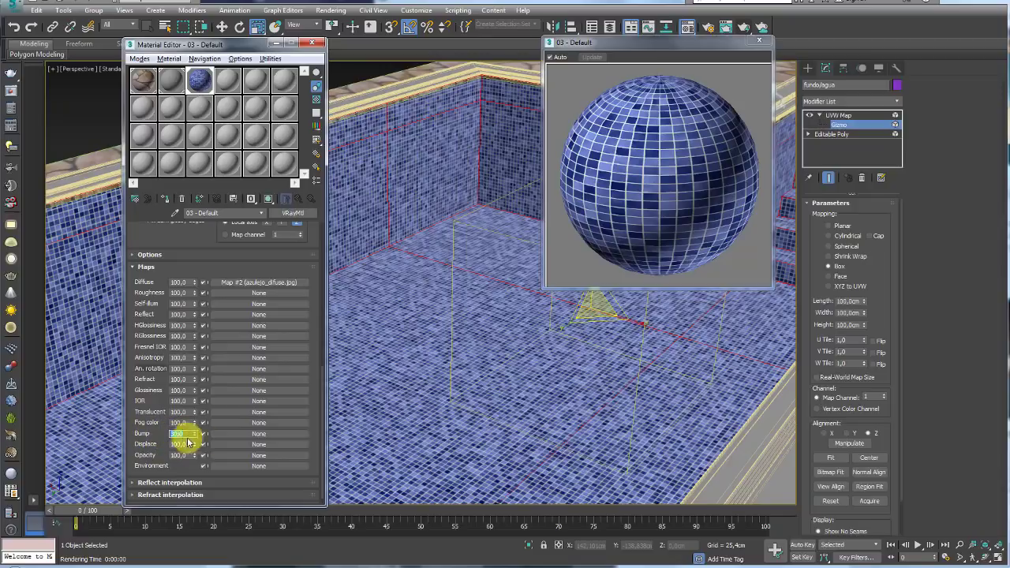
pyautogui.click(247, 439)
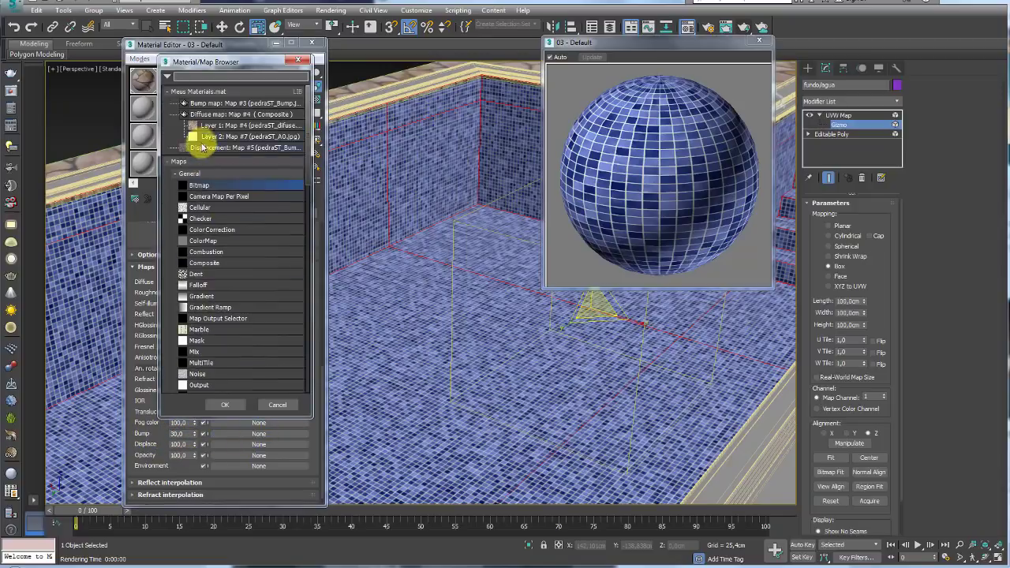
pyautogui.doubleClick(197, 192)
pyautogui.moveTo(97, 73)
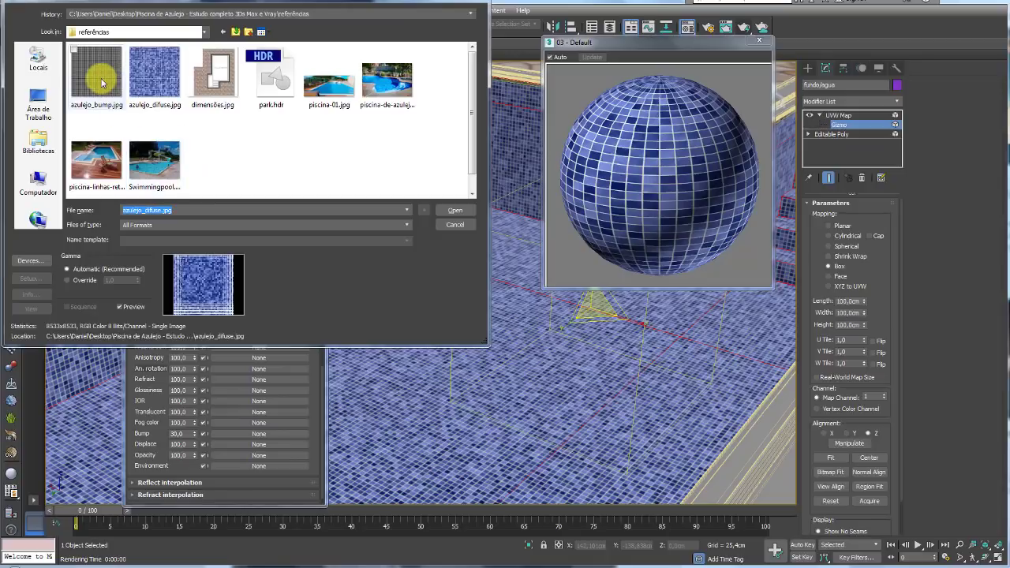
pyautogui.click(93, 117)
pyautogui.click(455, 210)
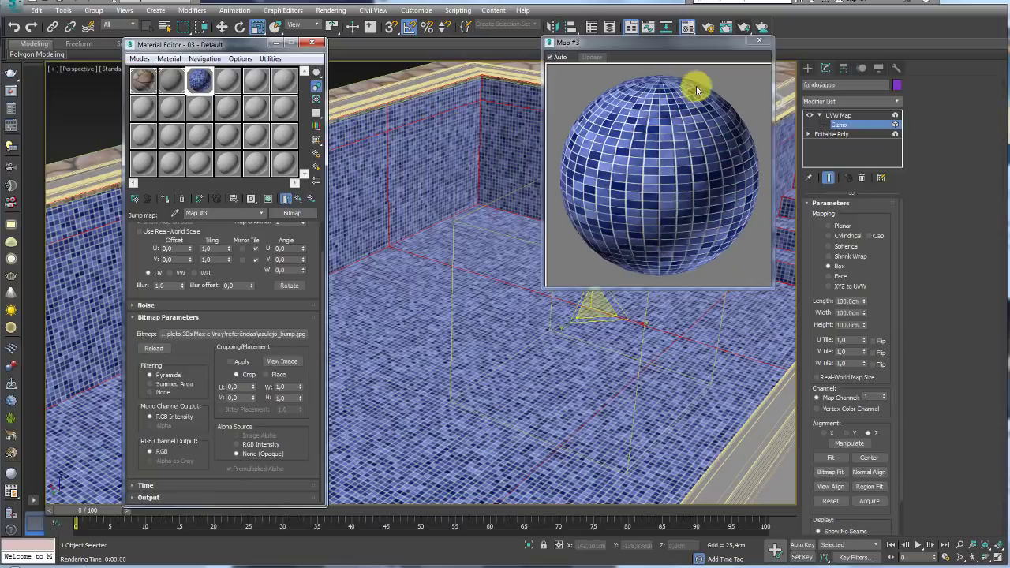
# Copy the bump map and paste it into the Reflect slot of 03 - Default
pyautogui.click(301, 199)
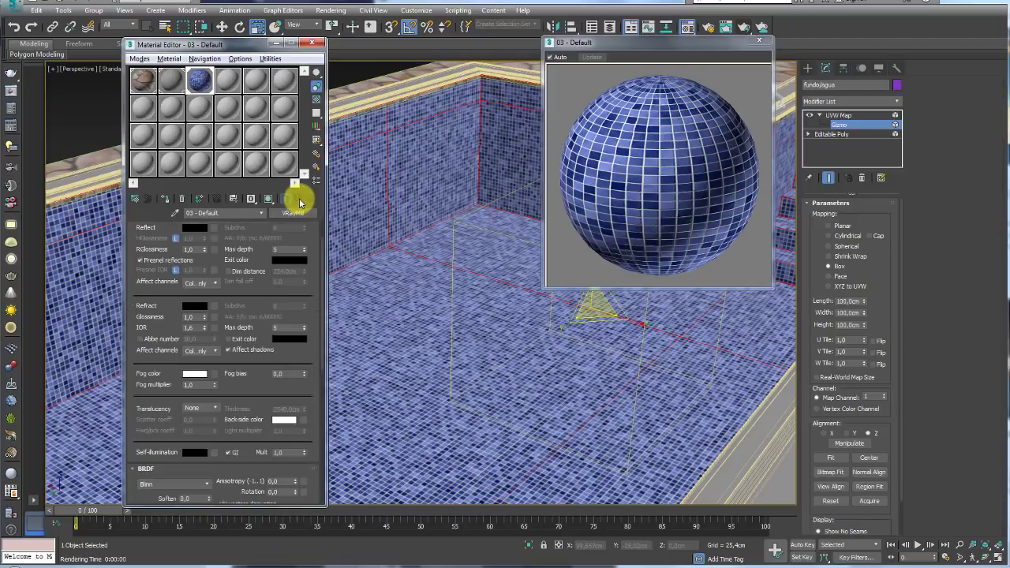
pyautogui.moveTo(309, 389); pyautogui.dragTo(310, 203)
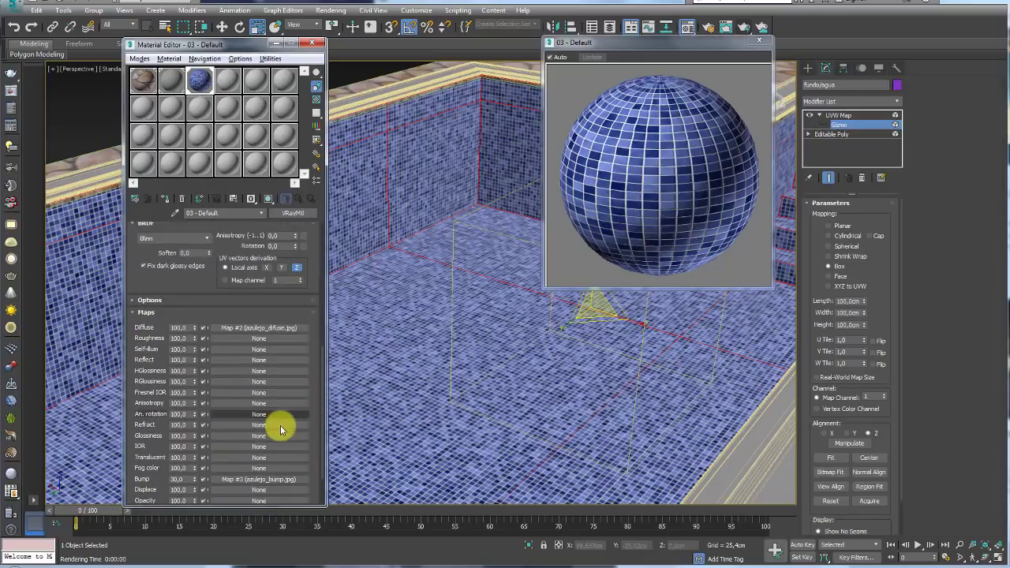
pyautogui.rightClick(278, 486)
pyautogui.click(305, 499)
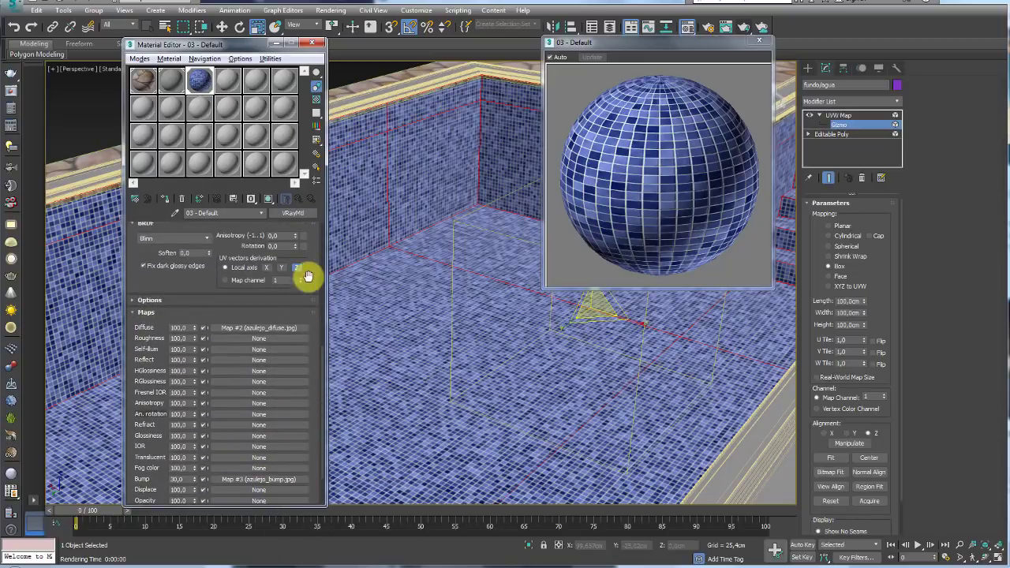
pyautogui.moveTo(309, 277); pyautogui.dragTo(308, 469)
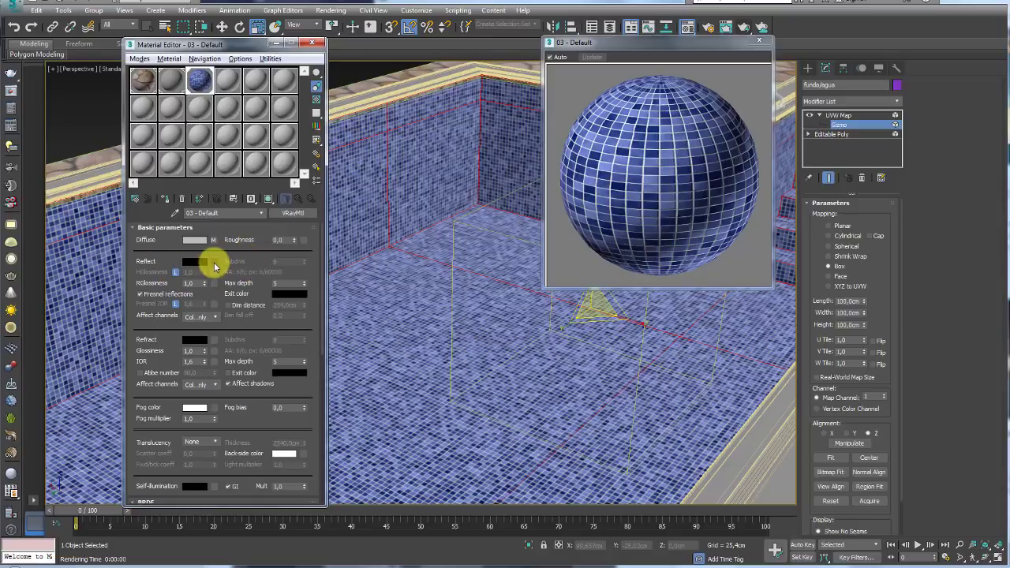
pyautogui.rightClick(214, 266)
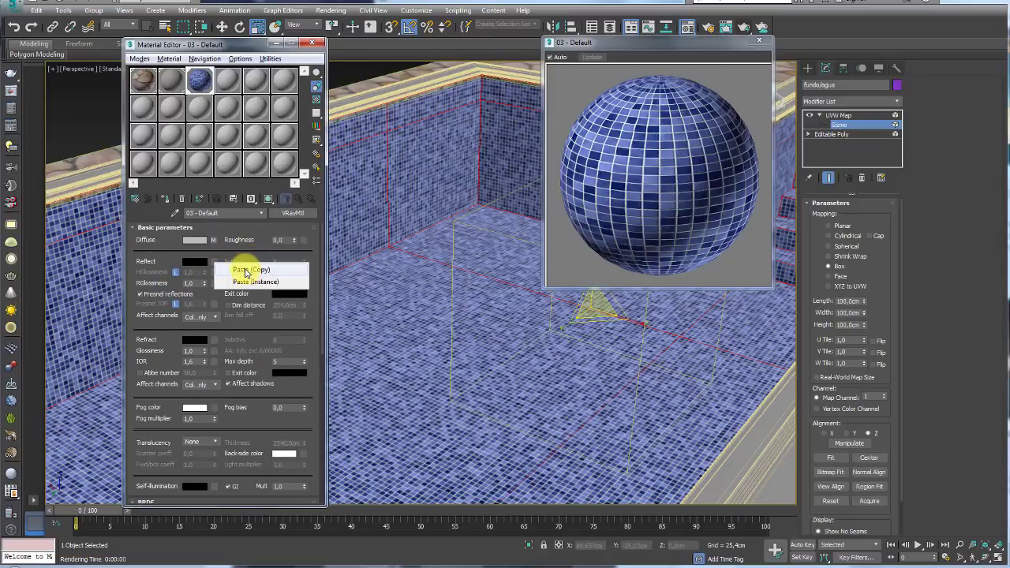
pyautogui.click(245, 270)
# Turn on the checker sample background, close the enlarged preview and select the pool shell
pyautogui.click(315, 99)
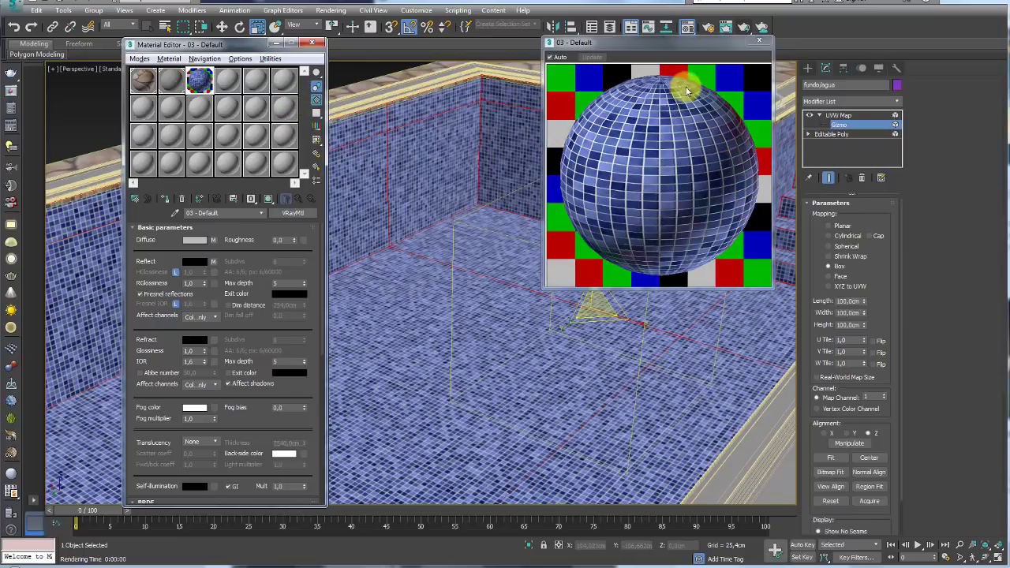
pyautogui.click(759, 40)
pyautogui.click(505, 257)
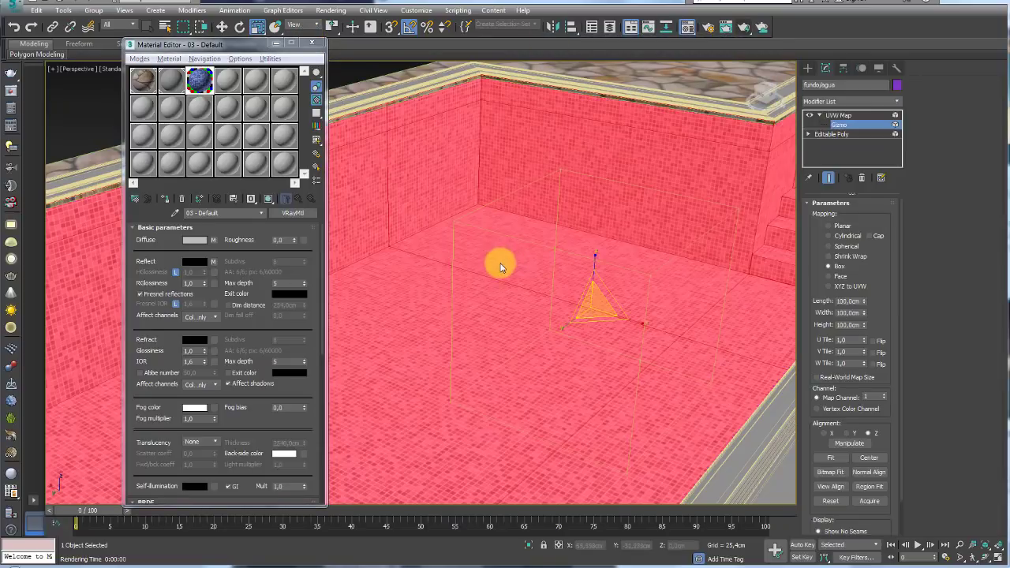
# Convert the pool shell to Editable Poly and unhide all hidden objects
pyautogui.scroll(-5, 509, 256)
pyautogui.rightClick(474, 239)
pyautogui.moveTo(493, 373)
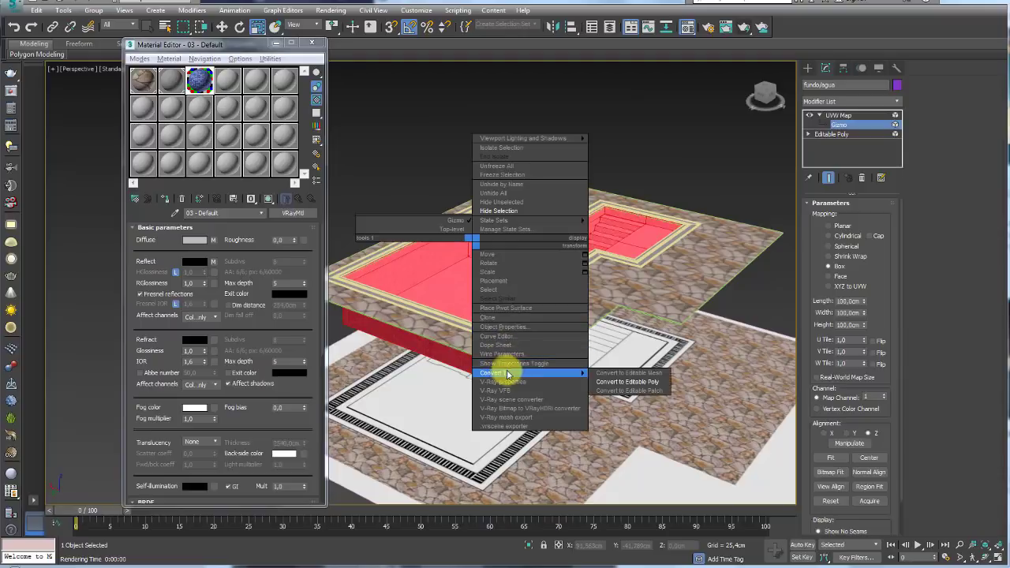
pyautogui.click(614, 382)
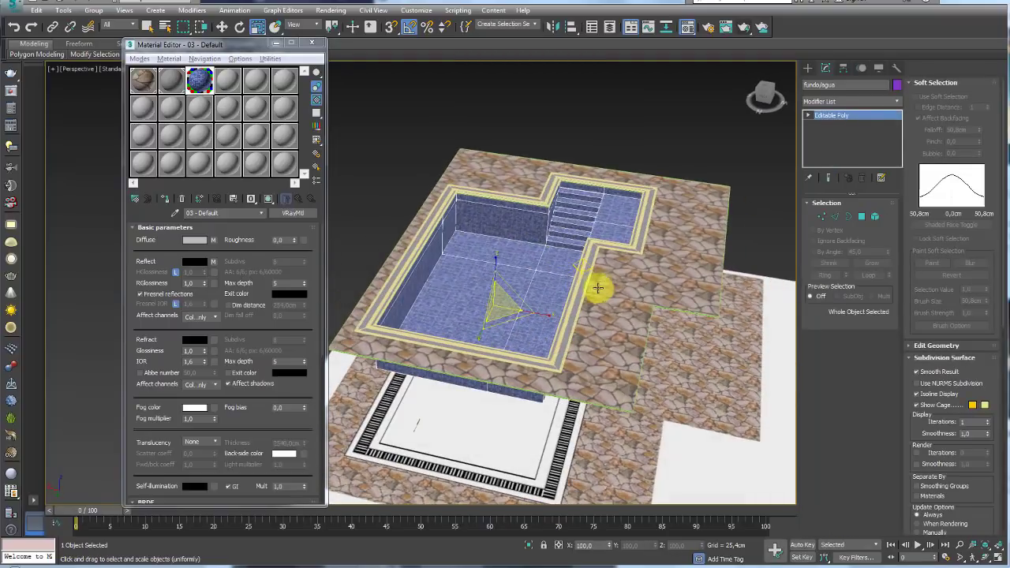
pyautogui.rightClick(548, 257)
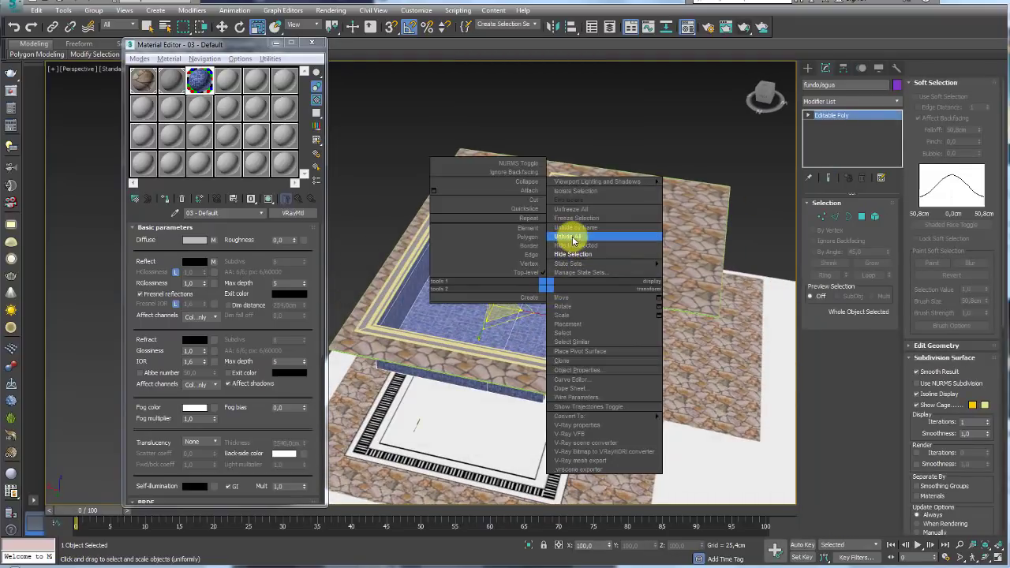
pyautogui.click(568, 244)
# Apply material slot 4 to the water surface and make it the active material
pyautogui.scroll(3, 544, 242)
pyautogui.scroll(2, 537, 248)
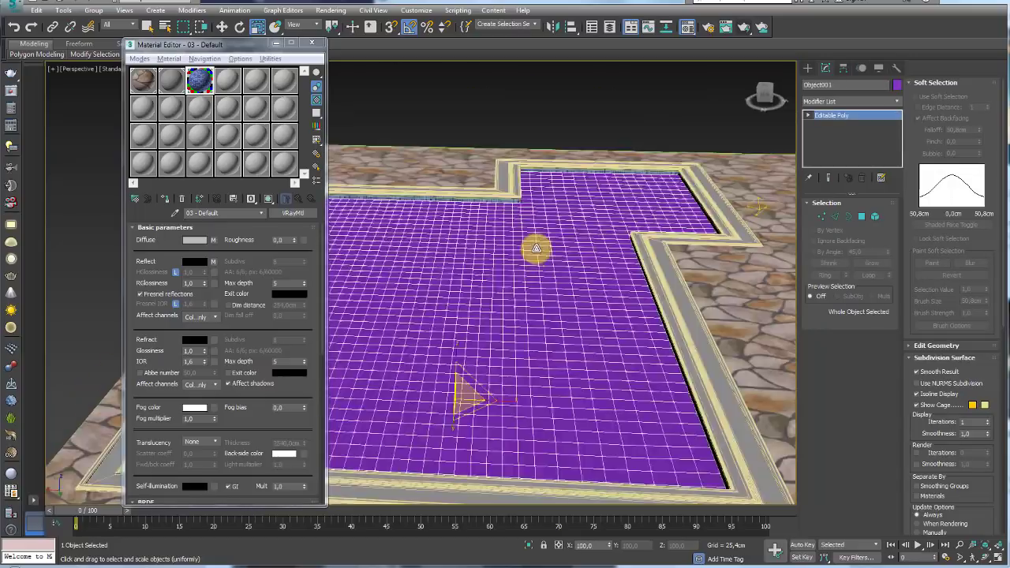
pyautogui.keyDown('alt'); pyautogui.moveTo(537, 247); pyautogui.dragTo(327, 162, button='middle'); pyautogui.keyUp('alt')
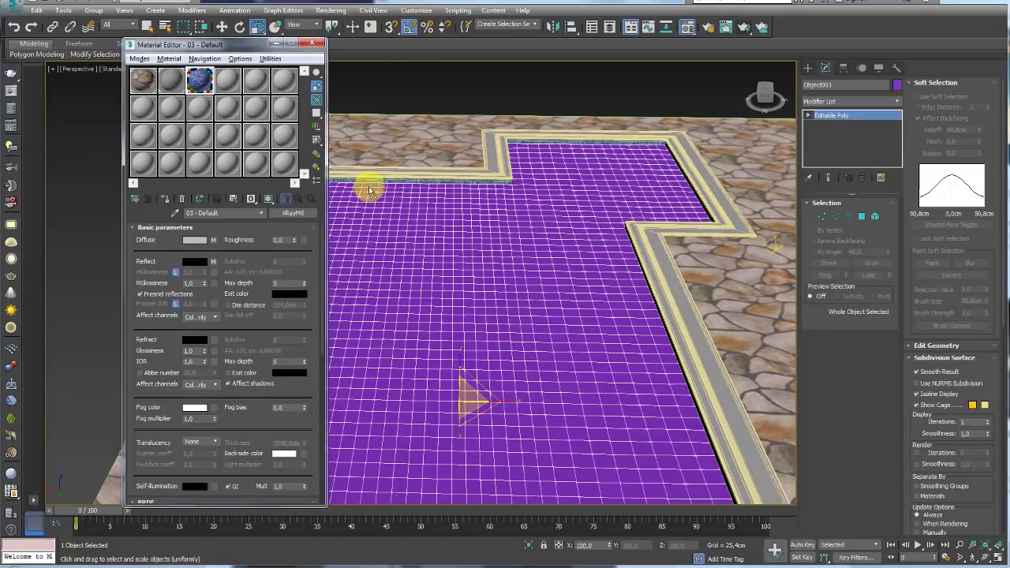
pyautogui.moveTo(244, 85); pyautogui.dragTo(464, 241)
pyautogui.click(237, 84)
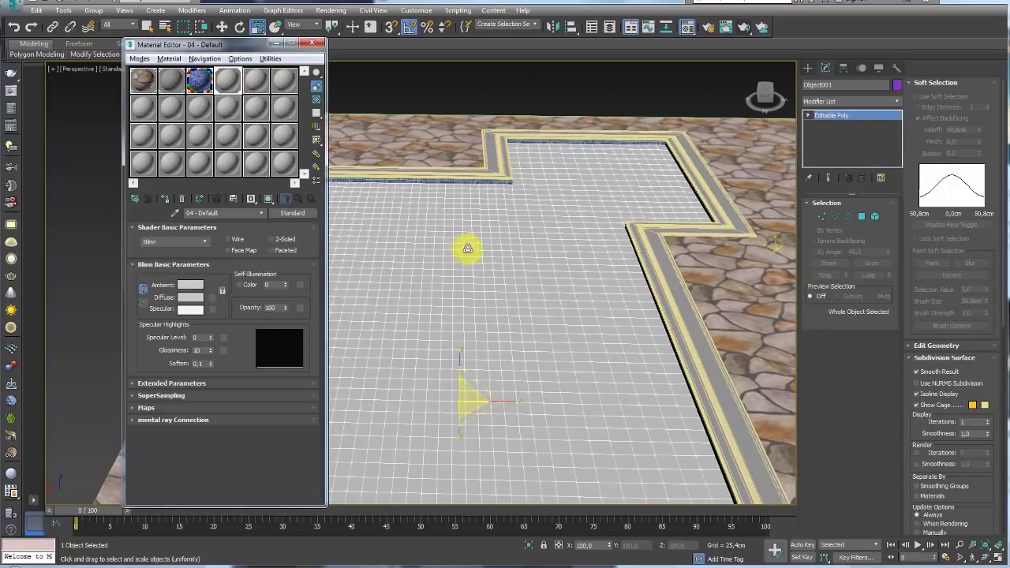
# Change the water material 04 - Default to a VRayMtl with a black diffuse colour
pyautogui.moveTo(467, 248); pyautogui.dragTo(532, 259, button='middle')
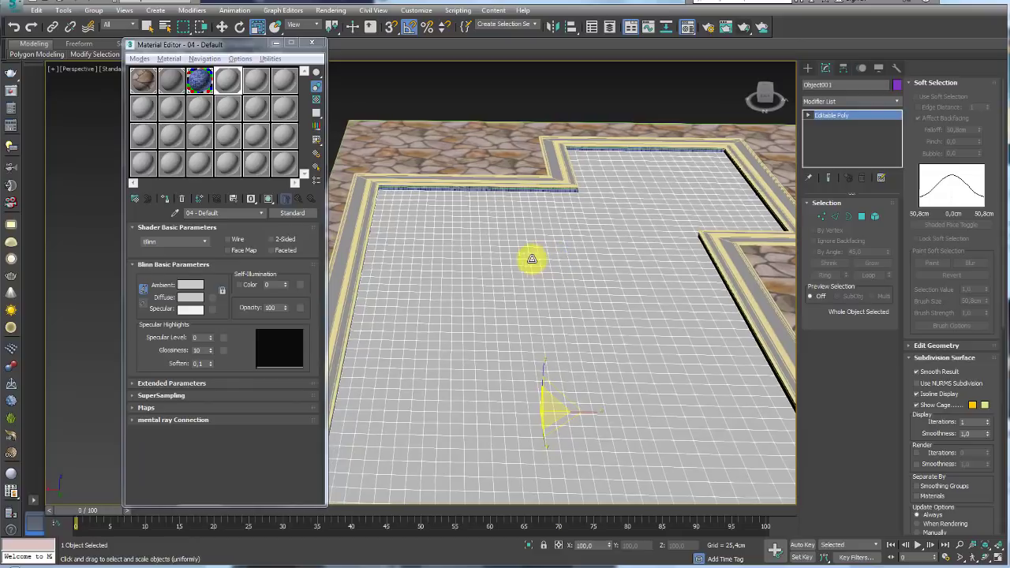
pyautogui.click(290, 213)
pyautogui.scroll(-2, 249, 272)
pyautogui.scroll(-1, 229, 288)
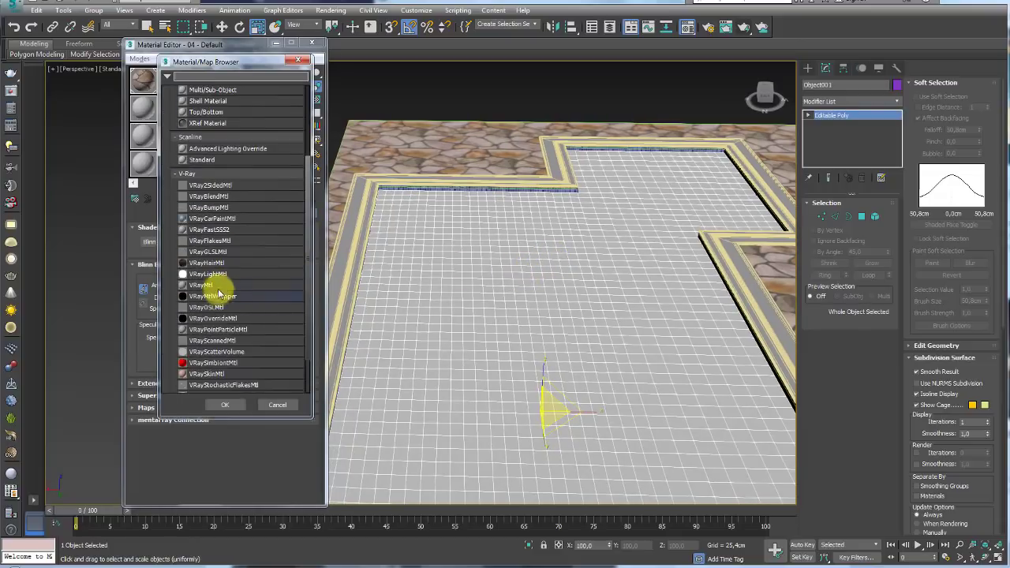
pyautogui.doubleClick(203, 287)
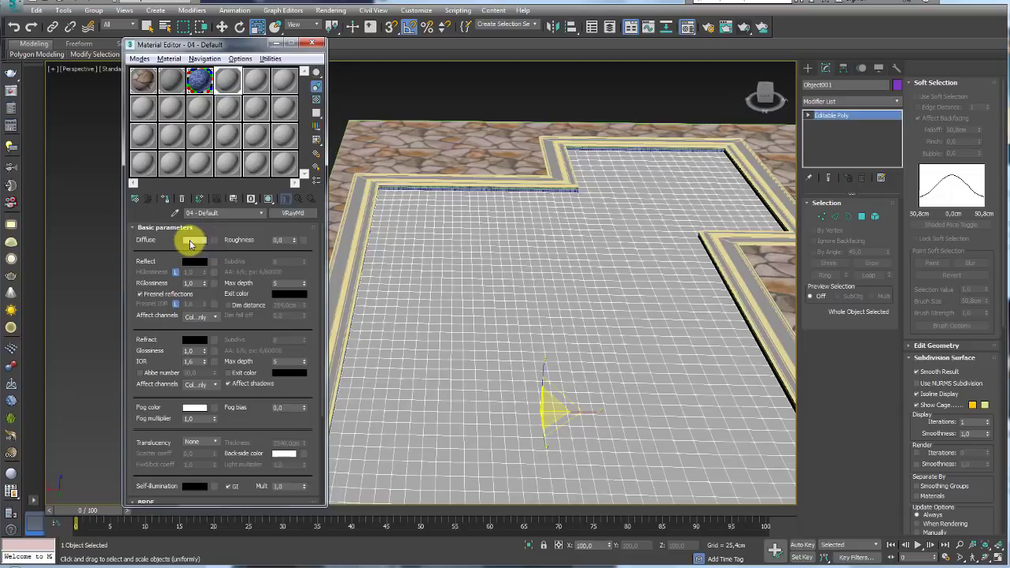
pyautogui.click(193, 240)
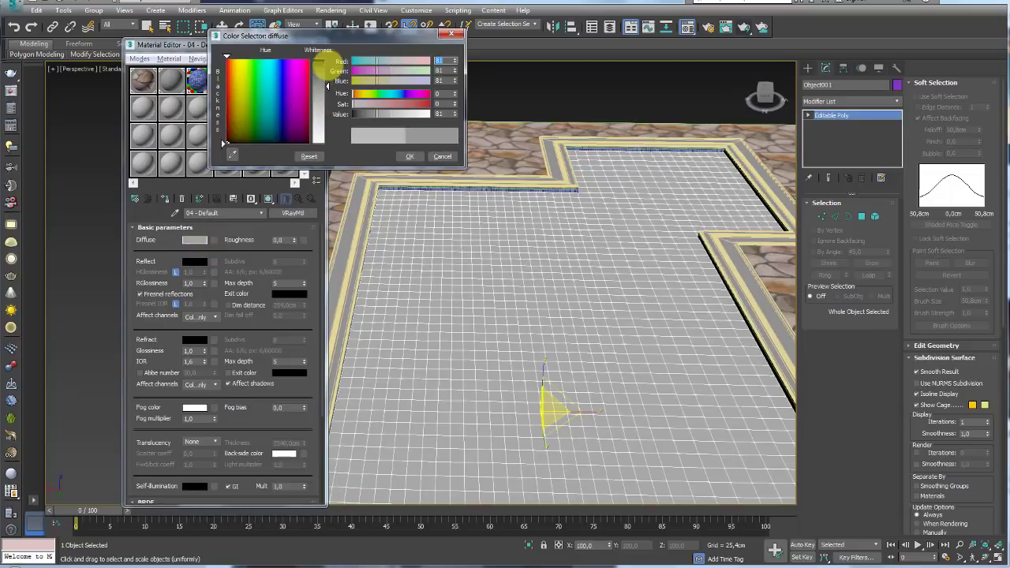
pyautogui.moveTo(320, 102); pyautogui.dragTo(327, 60)
pyautogui.click(408, 157)
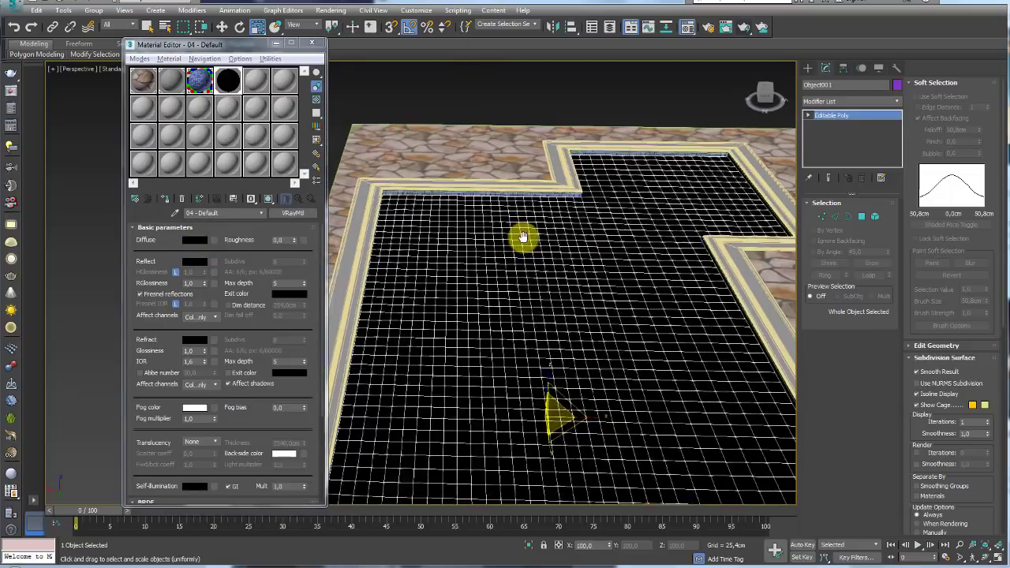
# Set the water's reflection colour to grey 143 and its refraction colour to white
pyautogui.moveTo(523, 237)
pyautogui.keyDown('alt'); pyautogui.mouseDown(button='middle')
pyautogui.moveTo(523, 260)
pyautogui.moveTo(510, 210)
pyautogui.moveTo(516, 244)
pyautogui.mouseUp(button='middle'); pyautogui.keyUp('alt')
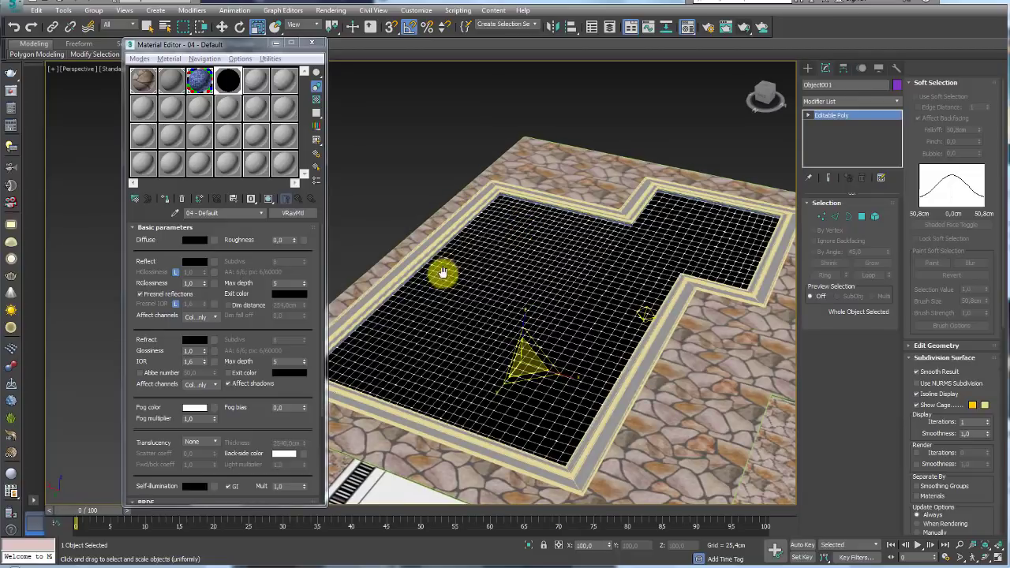
pyautogui.keyDown('alt'); pyautogui.moveTo(444, 273); pyautogui.dragTo(444, 248, button='middle'); pyautogui.keyUp('alt')
pyautogui.moveTo(172, 261); pyautogui.dragTo(165, 241)
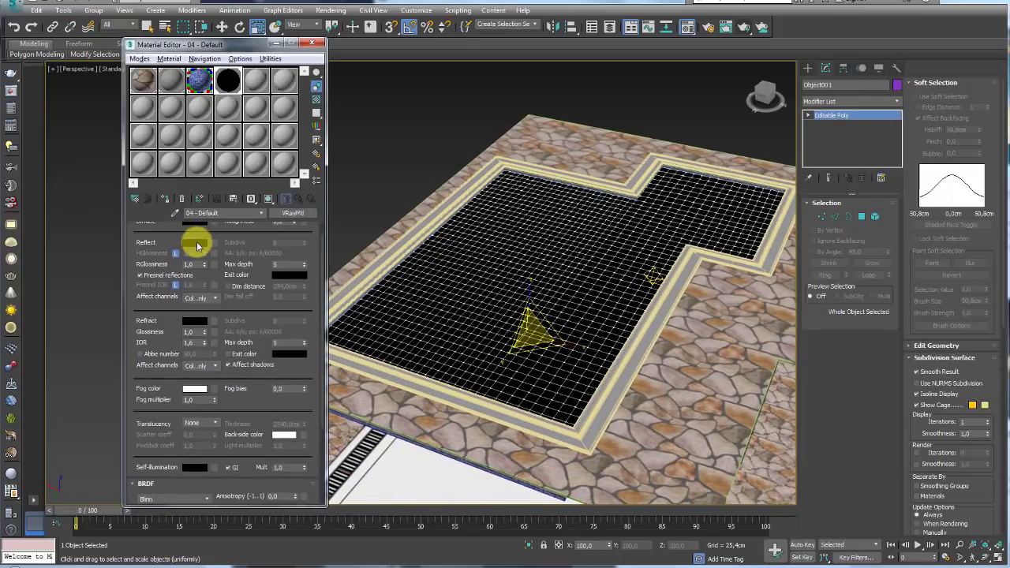
pyautogui.click(195, 243)
pyautogui.moveTo(322, 70); pyautogui.dragTo(324, 112)
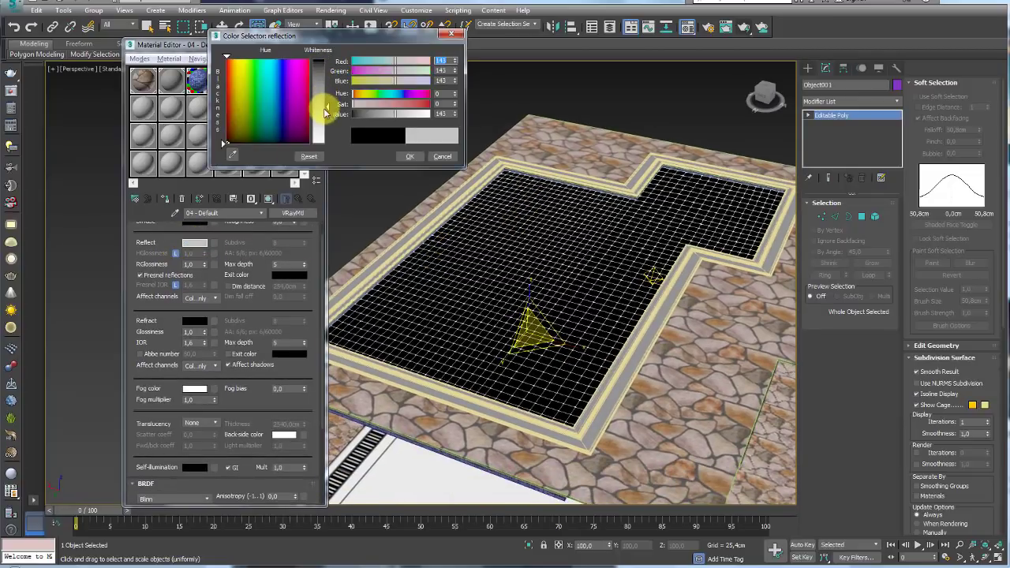
pyautogui.click(410, 155)
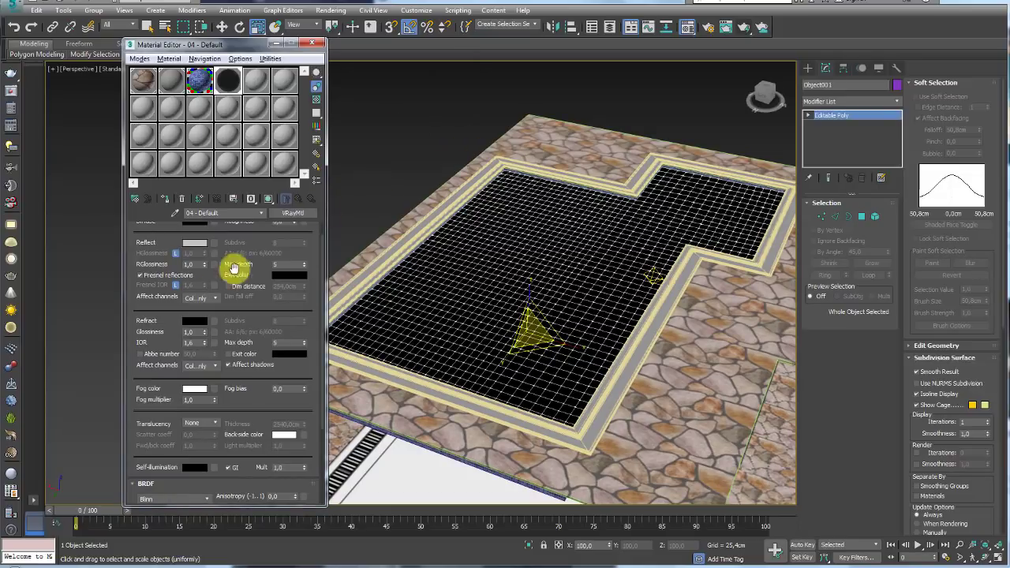
pyautogui.click(199, 326)
pyautogui.moveTo(325, 71); pyautogui.dragTo(326, 140)
pyautogui.click(411, 152)
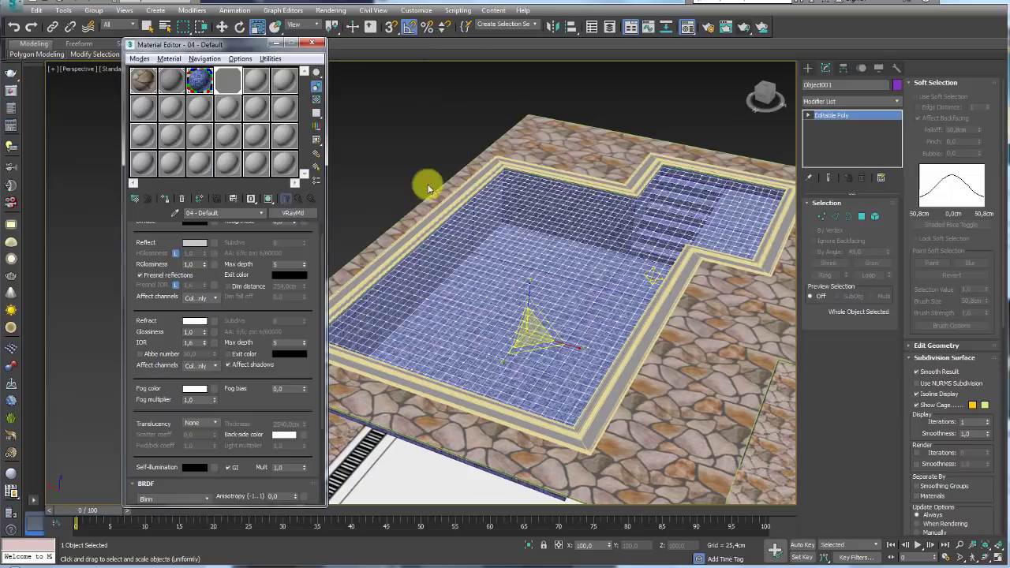
pyautogui.moveTo(469, 270)
pyautogui.keyDown('alt'); pyautogui.mouseDown(button='middle')
pyautogui.moveTo(523, 321)
pyautogui.moveTo(518, 365)
pyautogui.moveTo(319, 104)
pyautogui.mouseUp(button='middle'); pyautogui.keyUp('alt')
# Show the water material on a checker background in an enlarged sample preview
pyautogui.click(317, 99)
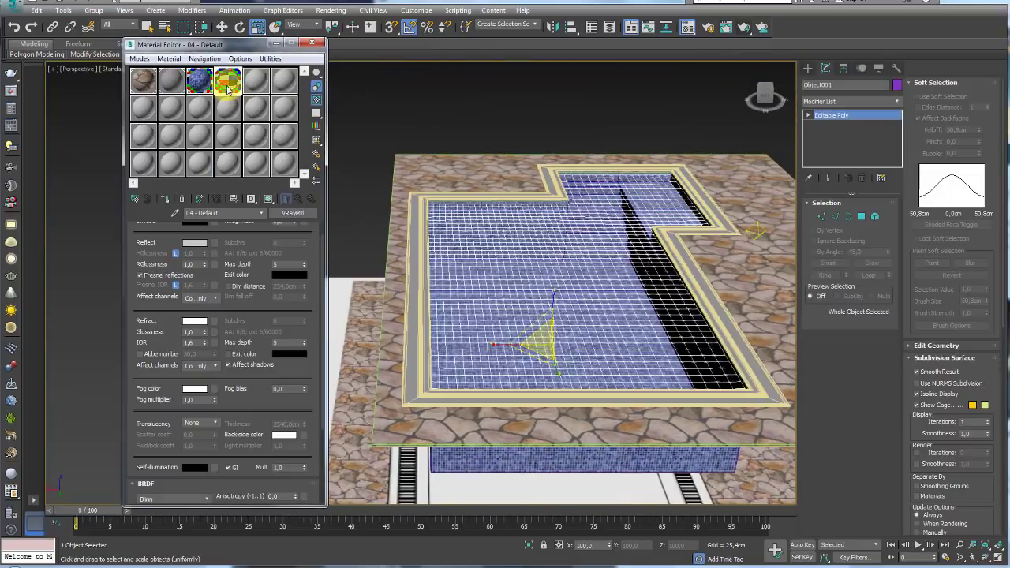
pyautogui.doubleClick(227, 78)
pyautogui.moveTo(676, 47); pyautogui.dragTo(486, 27)
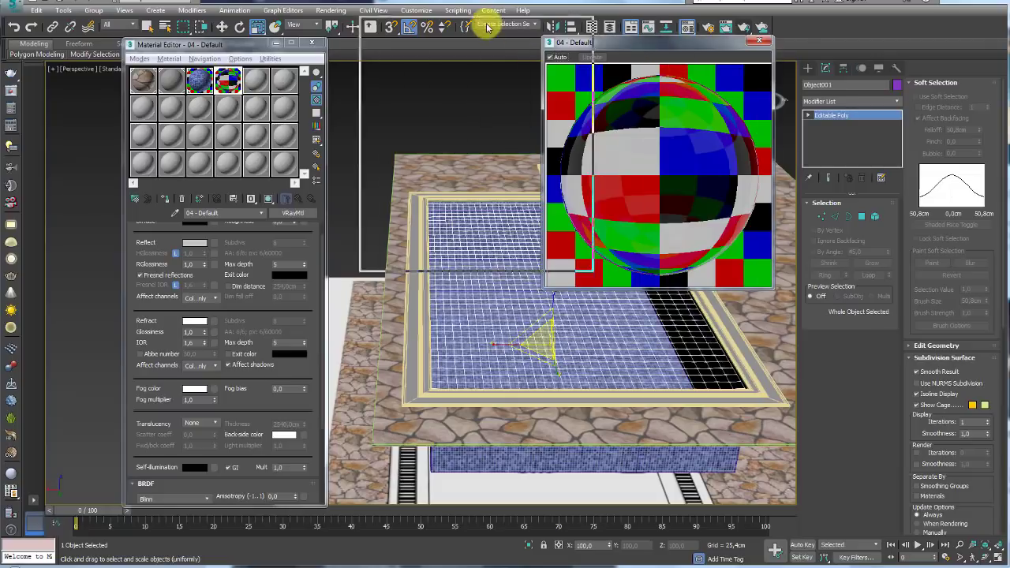
# Run a test render of the pool, then close the render and preview windows
pyautogui.moveTo(663, 280)
pyautogui.mouseDown(button='middle')
pyautogui.moveTo(679, 299)
pyautogui.moveTo(642, 299)
pyautogui.moveTo(700, 263)
pyautogui.mouseUp(button='middle')
pyautogui.click(744, 29)
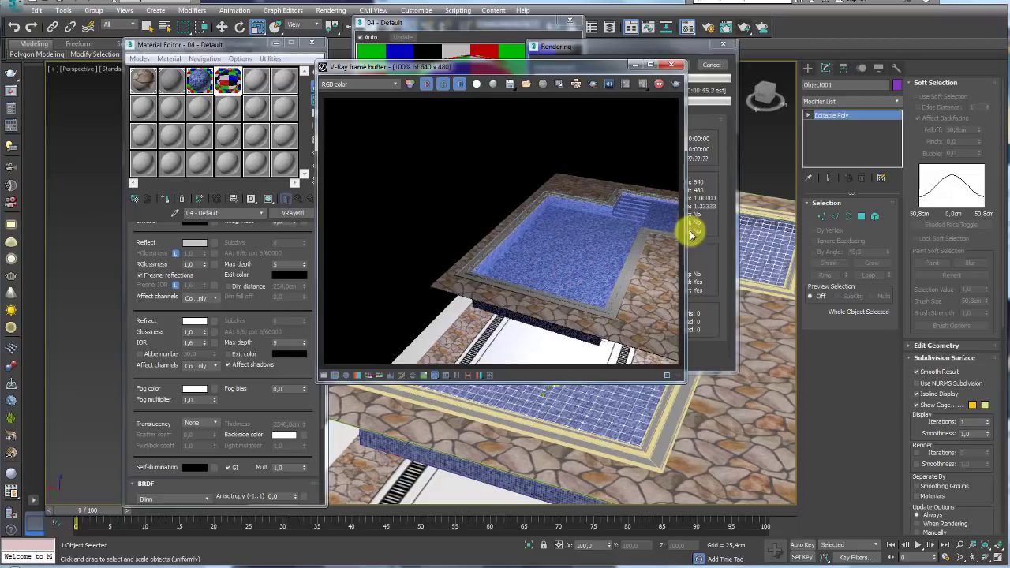
pyautogui.click(672, 66)
pyautogui.click(710, 64)
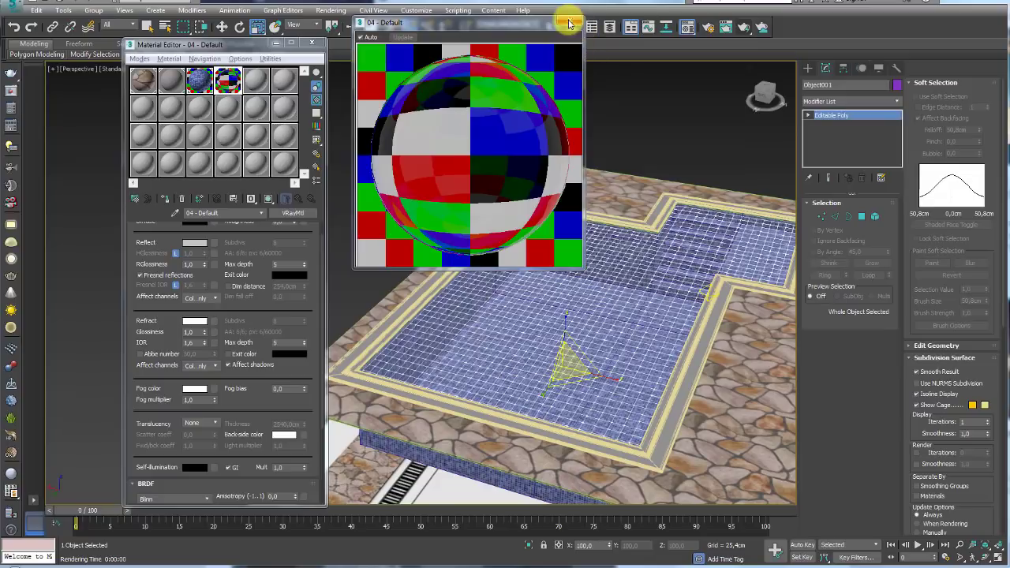
pyautogui.click(569, 20)
pyautogui.scroll(-5, 621, 223)
pyautogui.moveTo(560, 198)
pyautogui.keyDown('alt'); pyautogui.mouseDown(button='middle')
pyautogui.moveTo(613, 261)
pyautogui.moveTo(592, 295)
pyautogui.mouseUp(button='middle'); pyautogui.keyUp('alt')
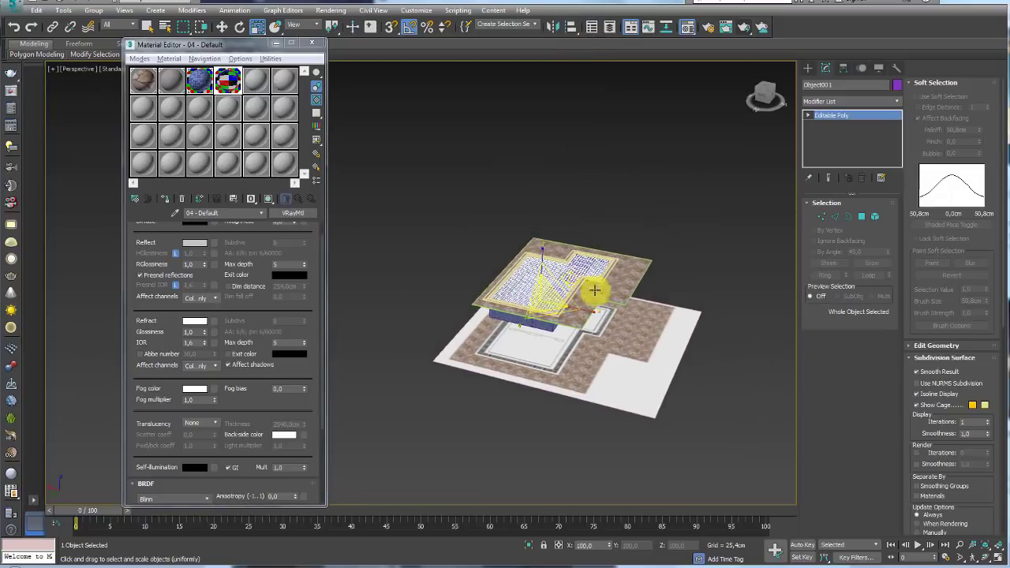
# Hide the ground plane under the pool
pyautogui.scroll(4, 570, 280)
pyautogui.click(566, 277)
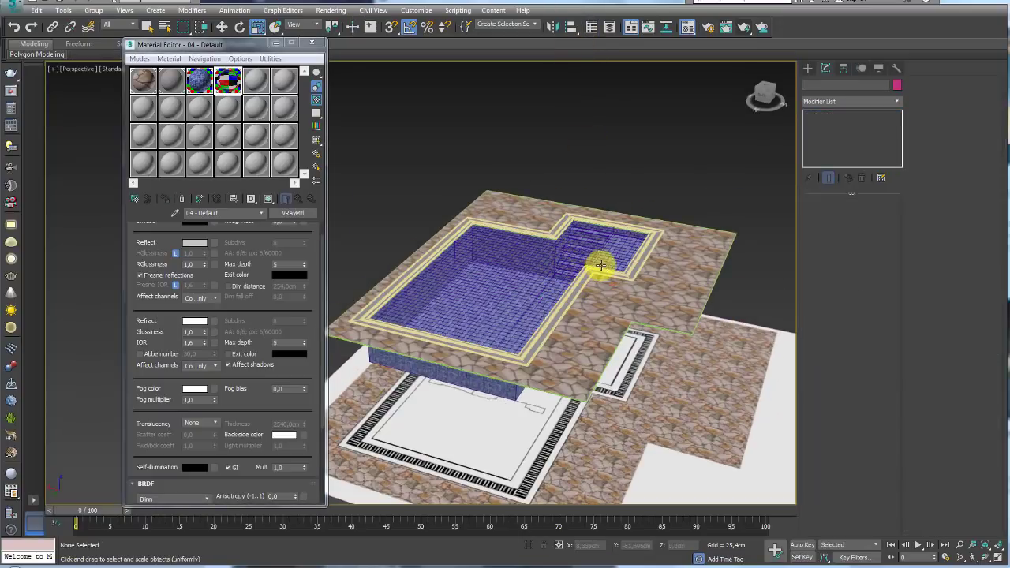
pyautogui.scroll(-4, 596, 268)
pyautogui.scroll(2, 592, 245)
pyautogui.click(607, 332)
pyautogui.rightClick(617, 339)
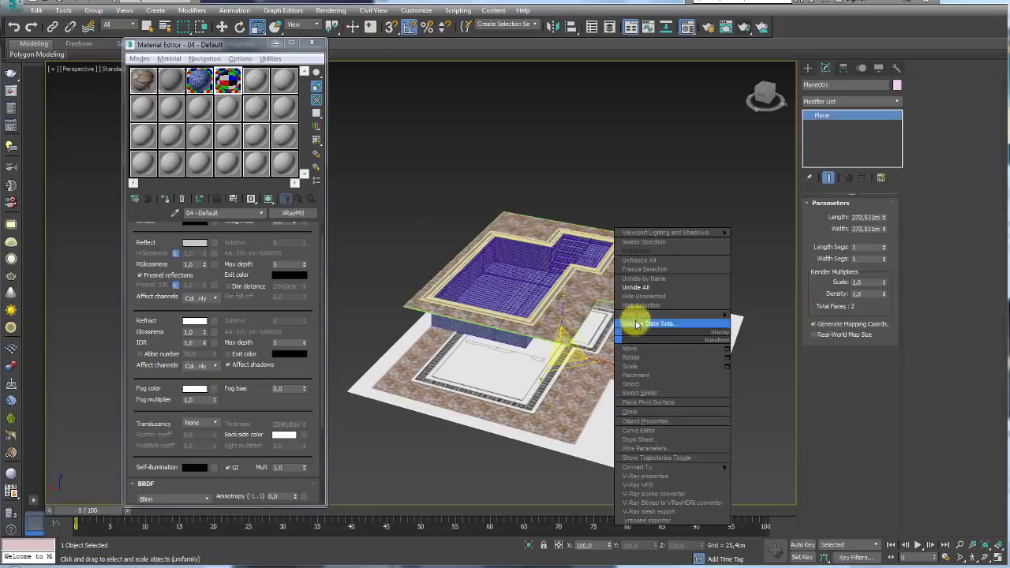
pyautogui.click(641, 301)
pyautogui.keyDown('alt'); pyautogui.moveTo(609, 319); pyautogui.dragTo(611, 372, button='middle'); pyautogui.keyUp('alt')
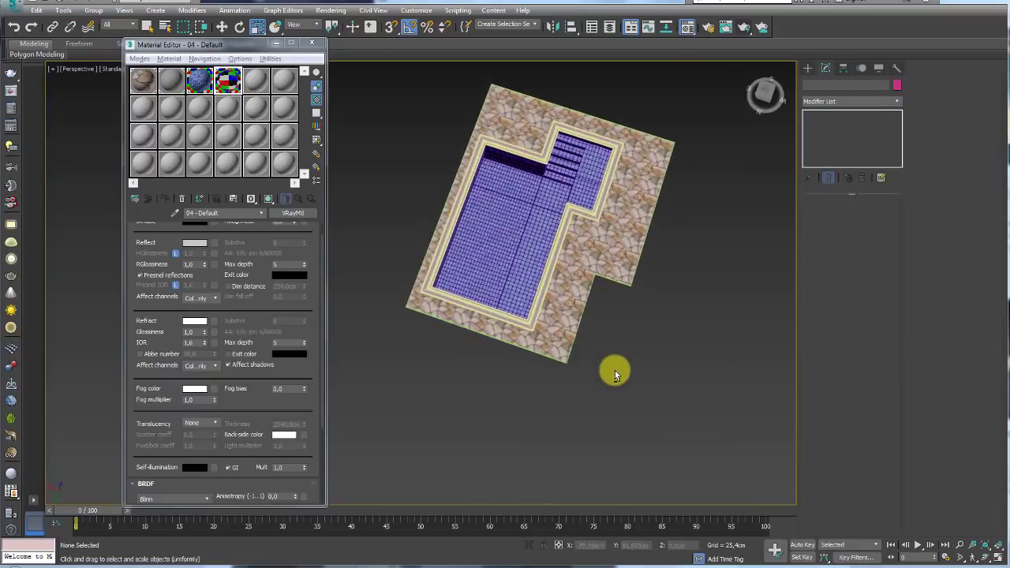
# Create a VRaySun aimed at the pool and accept the automatic VRaySky environment map
pyautogui.click(805, 68)
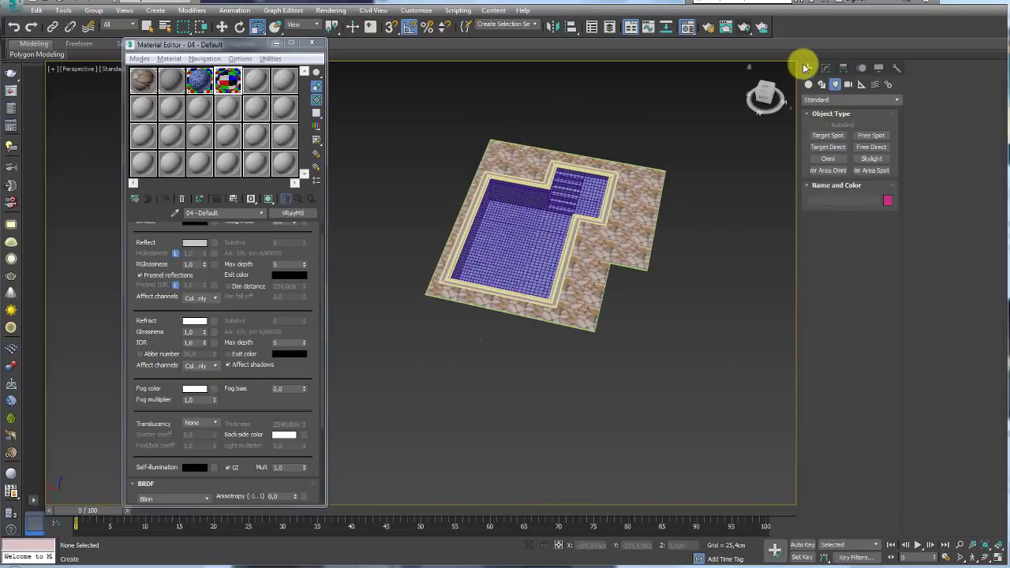
pyautogui.click(838, 99)
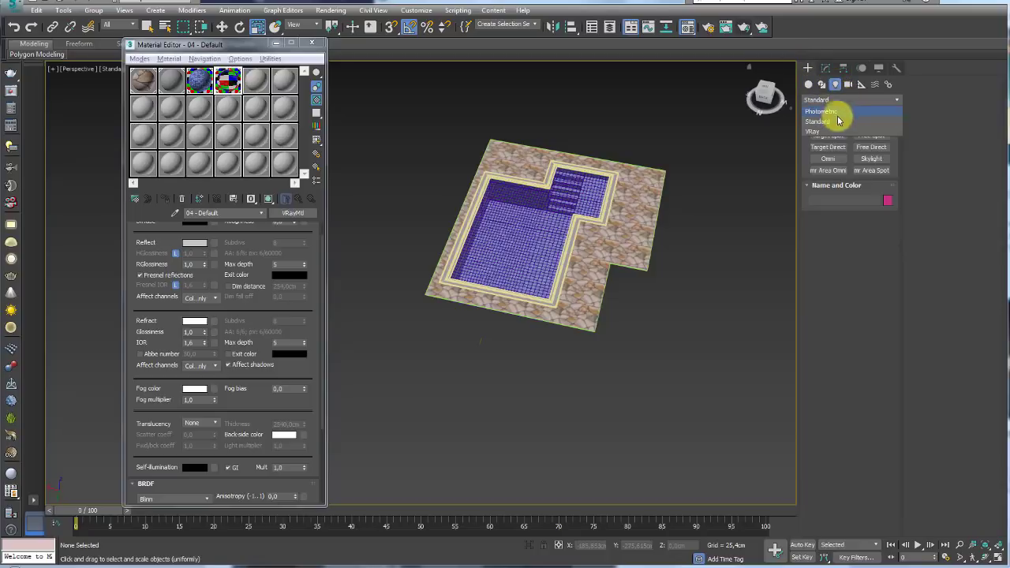
pyautogui.click(829, 132)
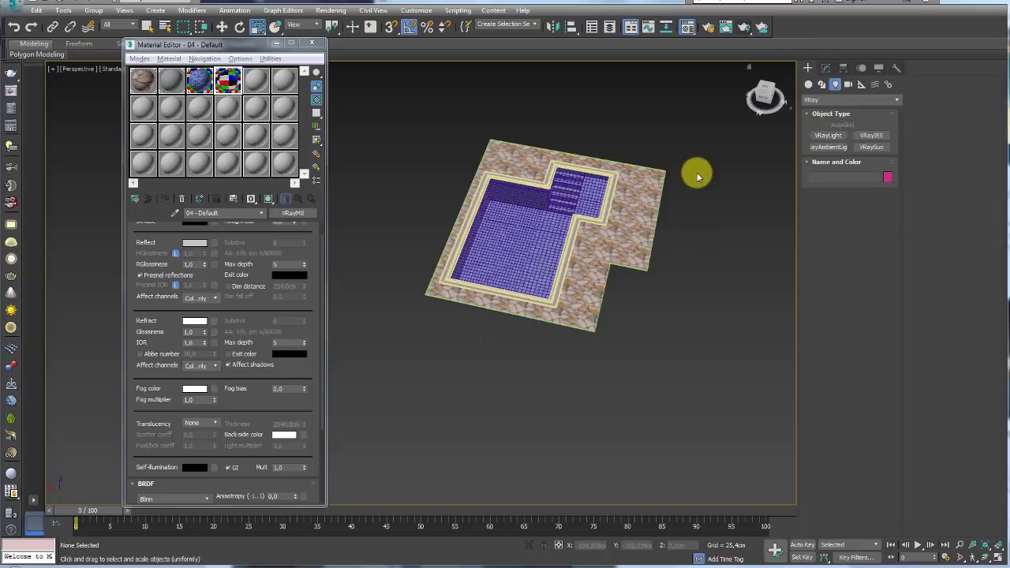
pyautogui.click(872, 148)
pyautogui.scroll(-4, 665, 232)
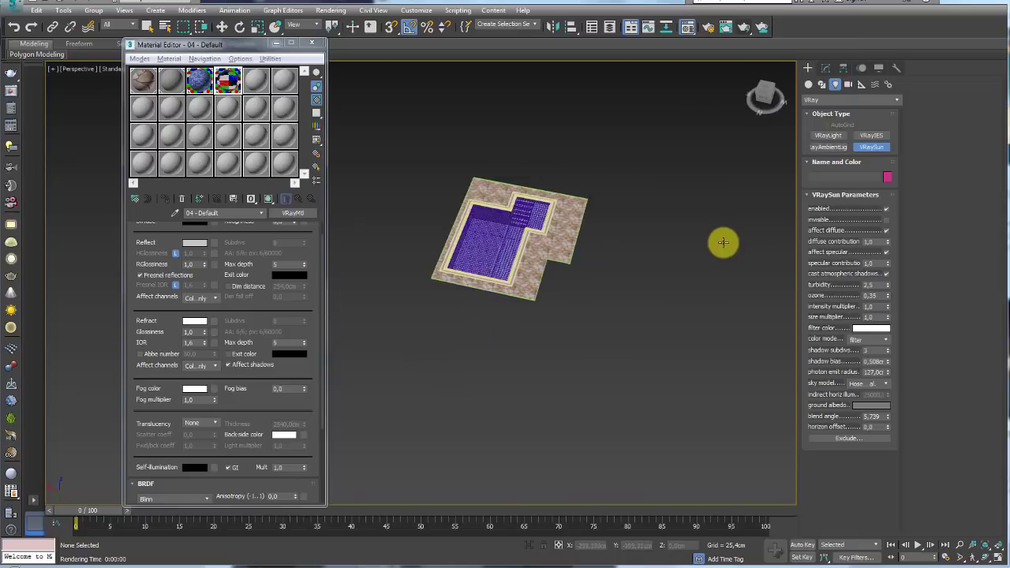
pyautogui.moveTo(717, 241)
pyautogui.mouseDown()
pyautogui.moveTo(513, 237)
pyautogui.moveTo(483, 181)
pyautogui.mouseUp()
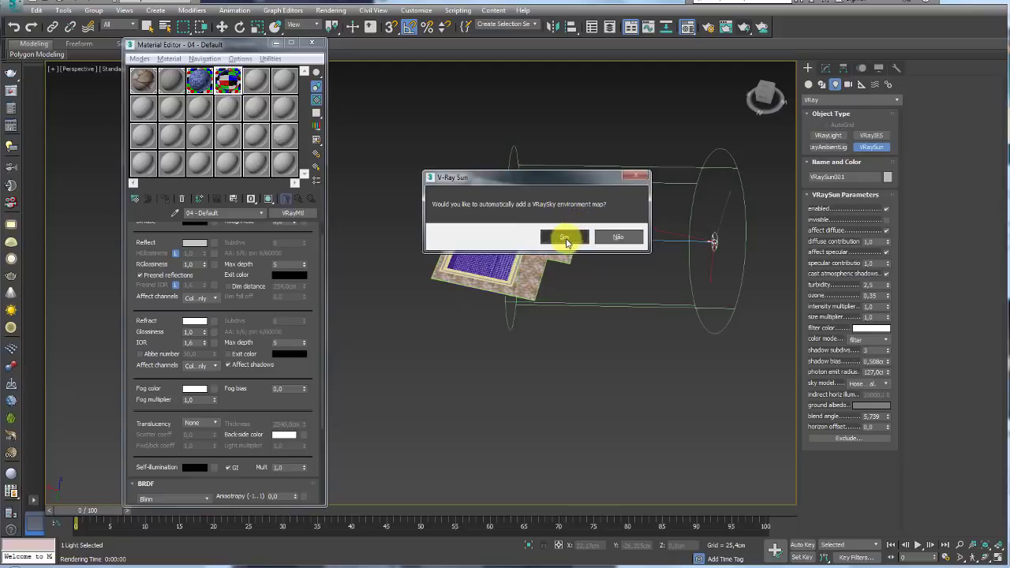
pyautogui.click(564, 238)
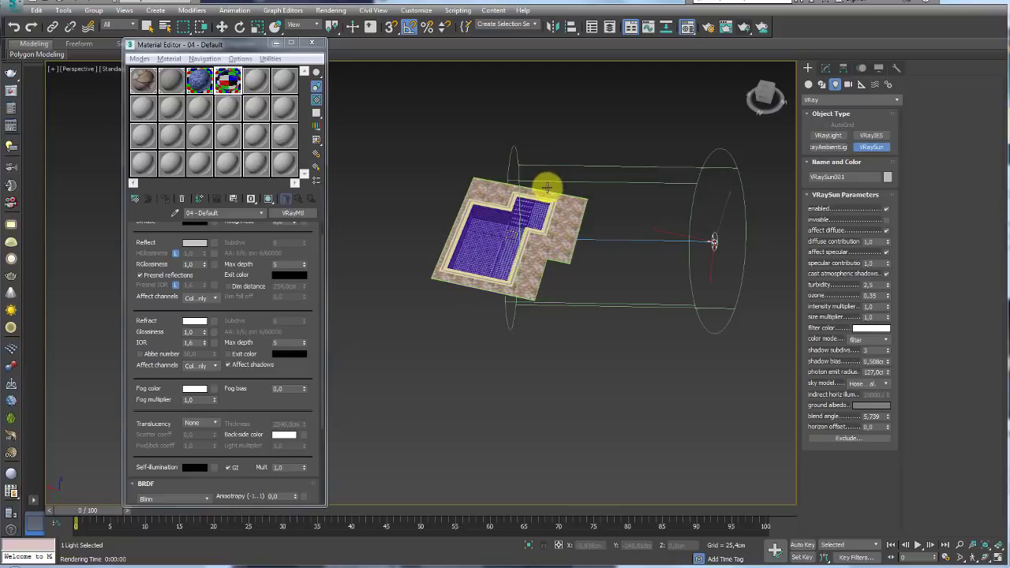
pyautogui.moveTo(548, 187); pyautogui.dragTo(534, 214, button='middle')
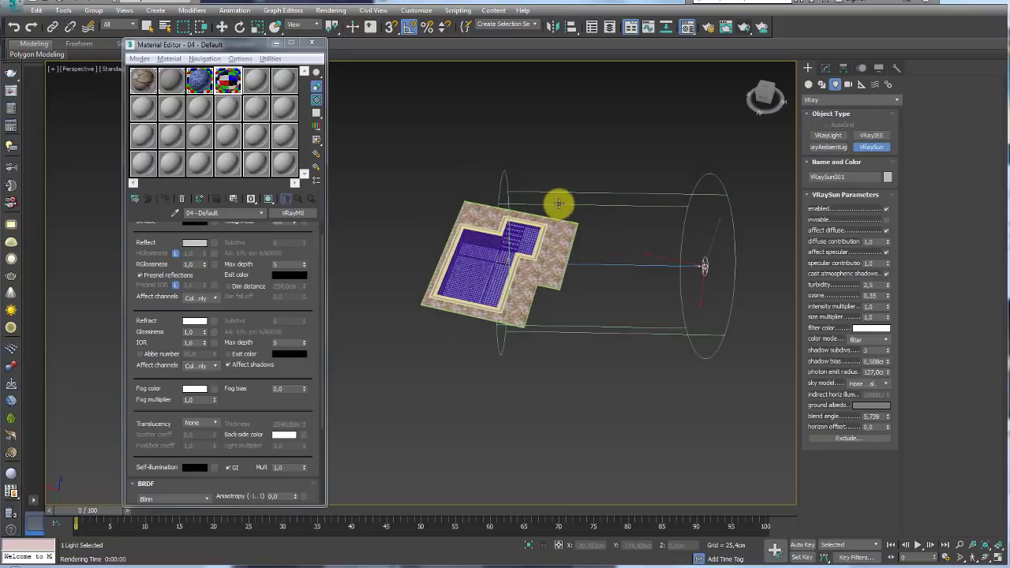
# Check the sky in Environment settings and shrink the sun's photon emit radius to about 38 cm
pyautogui.press('8')
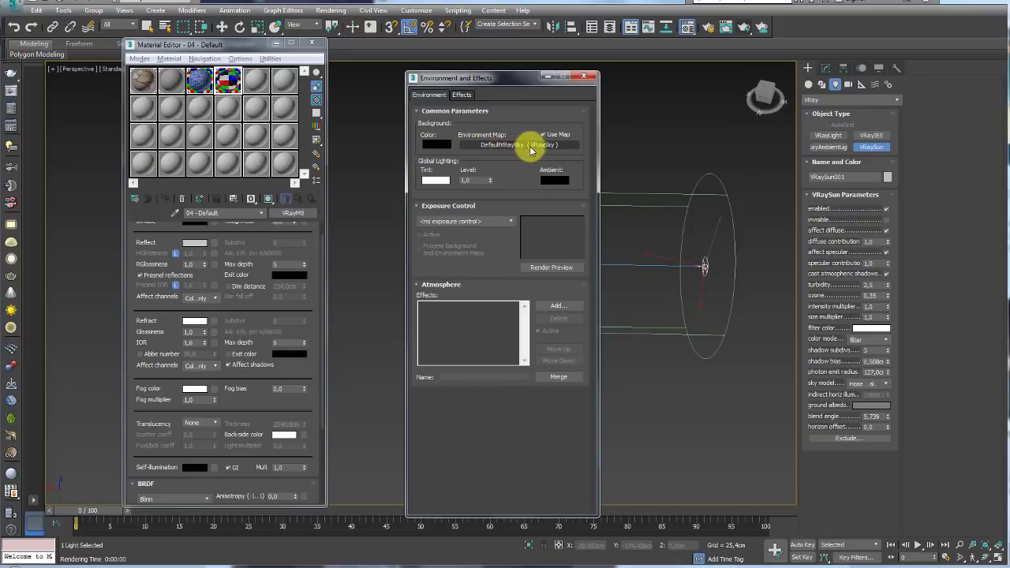
pyautogui.click(588, 79)
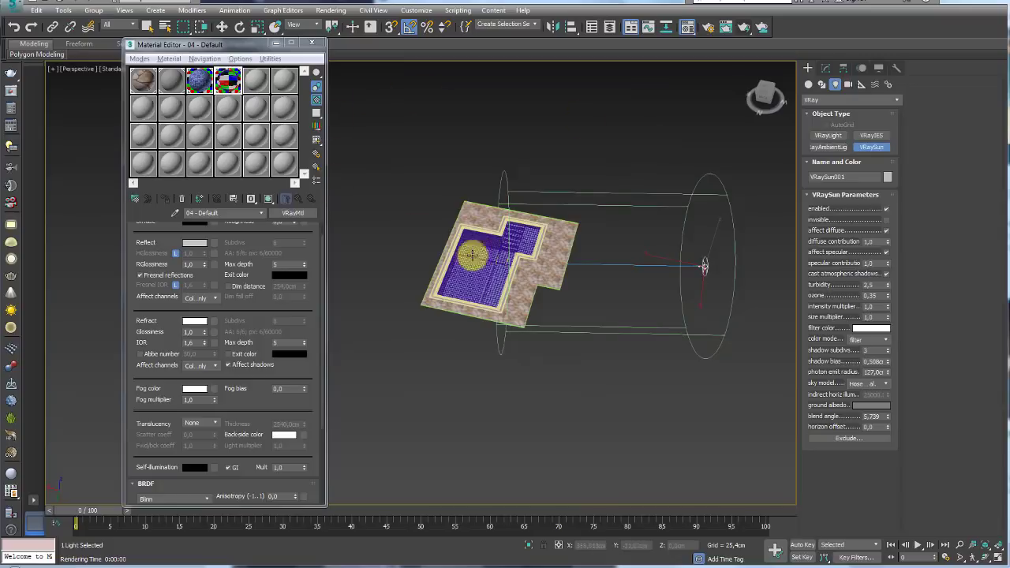
pyautogui.keyDown('alt'); pyautogui.moveTo(564, 248); pyautogui.dragTo(584, 251, button='middle'); pyautogui.keyUp('alt')
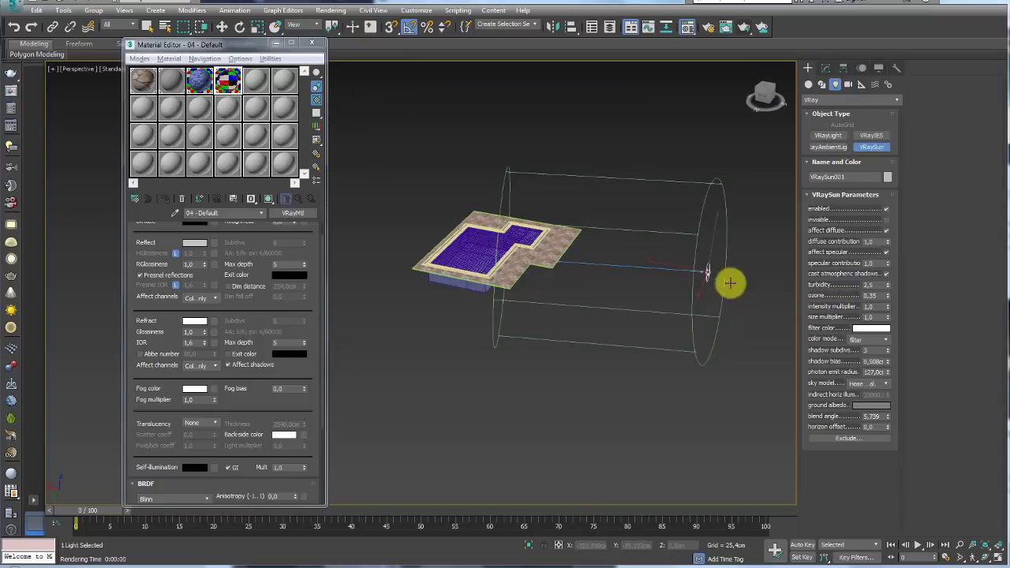
pyautogui.keyDown('alt'); pyautogui.moveTo(729, 279); pyautogui.dragTo(702, 300, button='middle'); pyautogui.keyUp('alt')
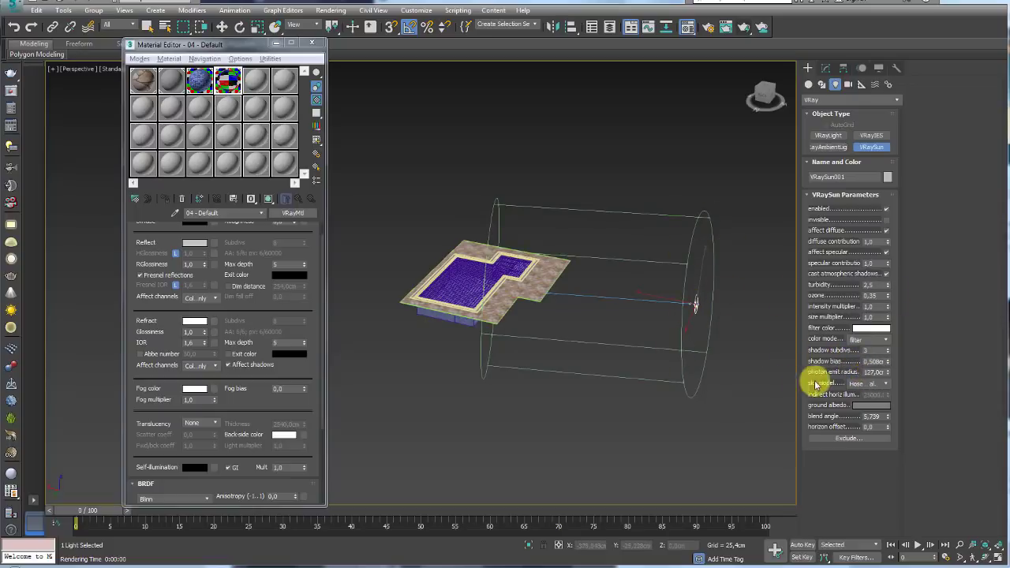
pyautogui.moveTo(887, 372); pyautogui.dragTo(889, 411)
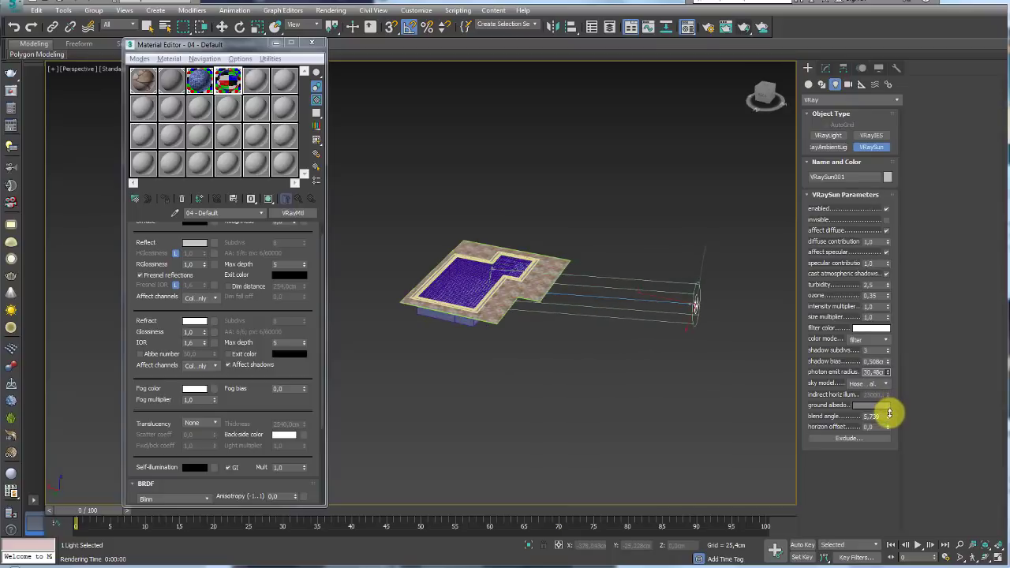
# Move the VRaySun high above the pool
pyautogui.scroll(2, 679, 328)
pyautogui.scroll(1, 680, 337)
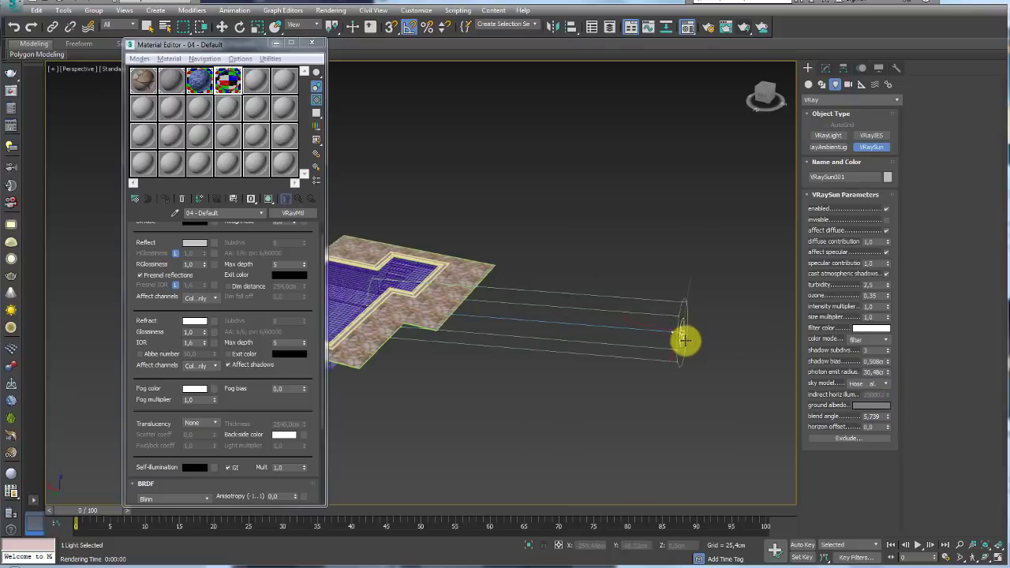
pyautogui.scroll(1, 691, 335)
pyautogui.scroll(-2, 694, 333)
pyautogui.press('w')
pyautogui.moveTo(687, 310); pyautogui.dragTo(636, 163)
# Orbit to a higher view of the pool and turn on the safe frame outline
pyautogui.moveTo(647, 198)
pyautogui.keyDown('alt'); pyautogui.mouseDown(button='middle')
pyautogui.moveTo(653, 321)
pyautogui.moveTo(541, 237)
pyautogui.moveTo(444, 221)
pyautogui.mouseUp(button='middle'); pyautogui.keyUp('alt')
pyautogui.scroll(1, 607, 270)
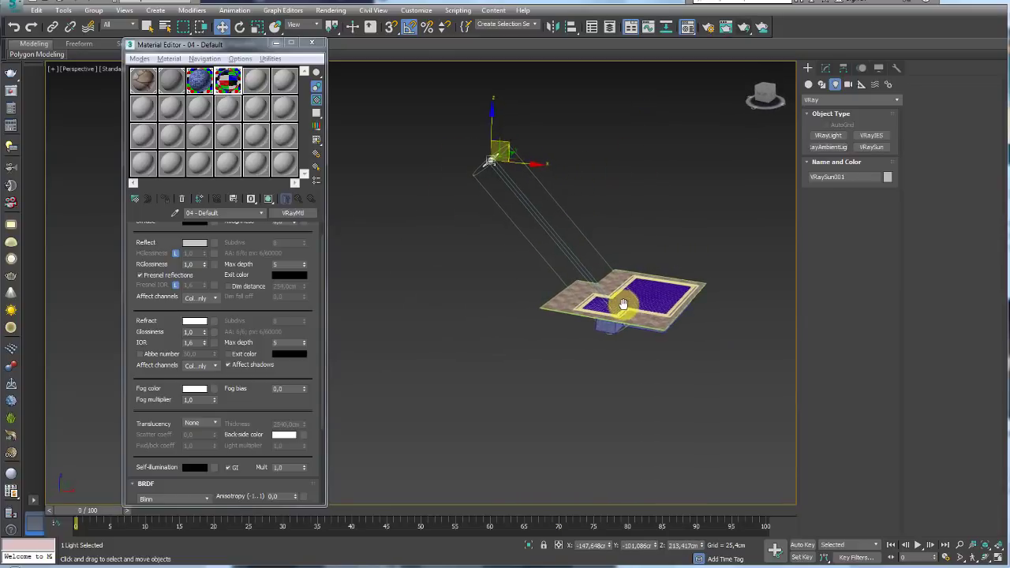
pyautogui.scroll(2, 620, 300)
pyautogui.scroll(4, 592, 295)
pyautogui.moveTo(512, 208)
pyautogui.keyDown('alt'); pyautogui.mouseDown(button='middle')
pyautogui.moveTo(541, 322)
pyautogui.moveTo(545, 309)
pyautogui.moveTo(582, 334)
pyautogui.moveTo(605, 376)
pyautogui.mouseUp(button='middle'); pyautogui.keyUp('alt')
pyautogui.scroll(4, 594, 355)
pyautogui.scroll(2, 594, 355)
pyautogui.scroll(2, 610, 339)
pyautogui.moveTo(611, 338); pyautogui.dragTo(566, 344, button='middle')
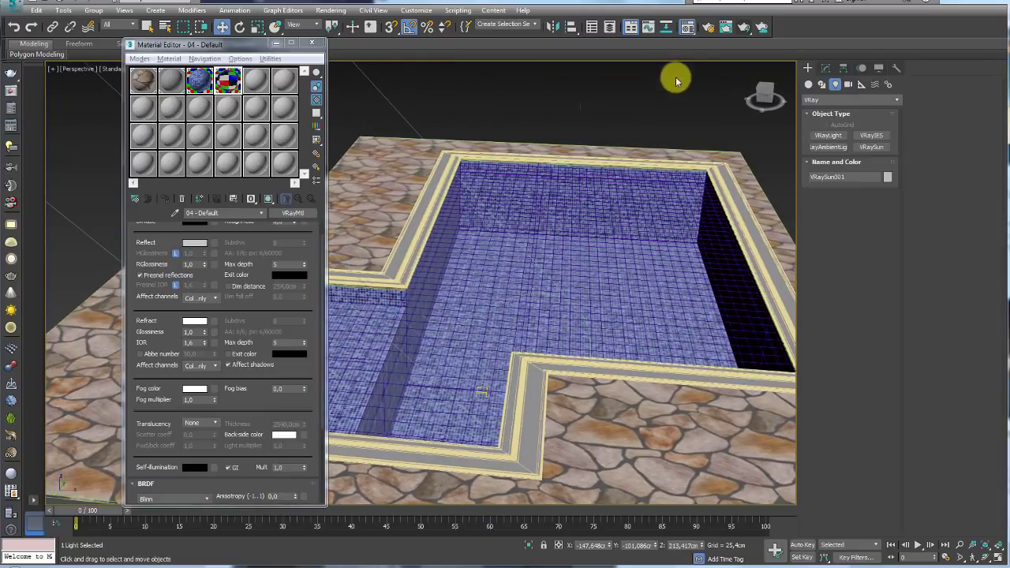
pyautogui.keyDown('alt'); pyautogui.moveTo(637, 189); pyautogui.dragTo(607, 221, button='middle'); pyautogui.keyUp('alt')
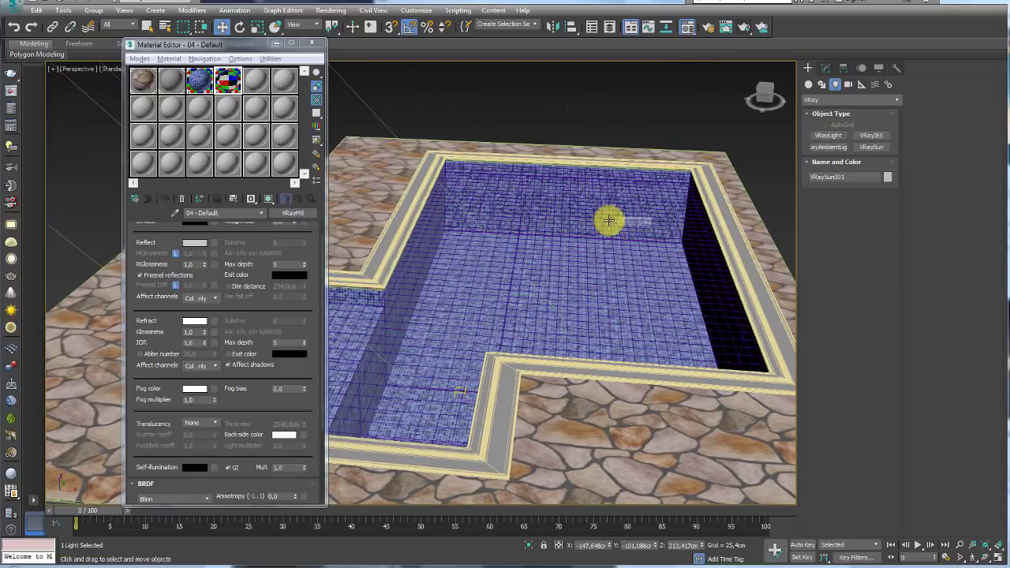
pyautogui.hotkey('shift', 'f')
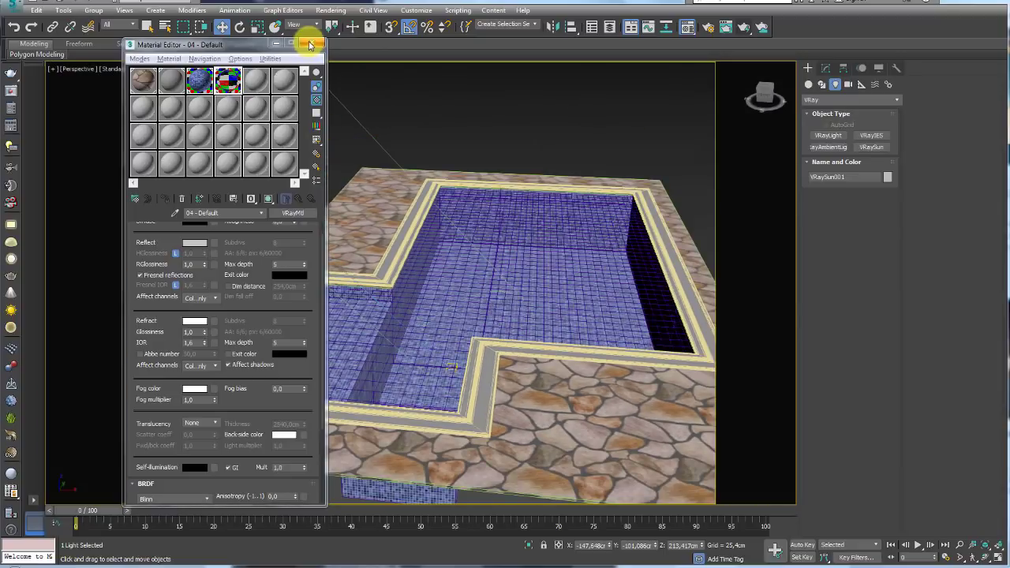
# Close the Material Editor and run a test render, cancelling the blank result
pyautogui.click(309, 45)
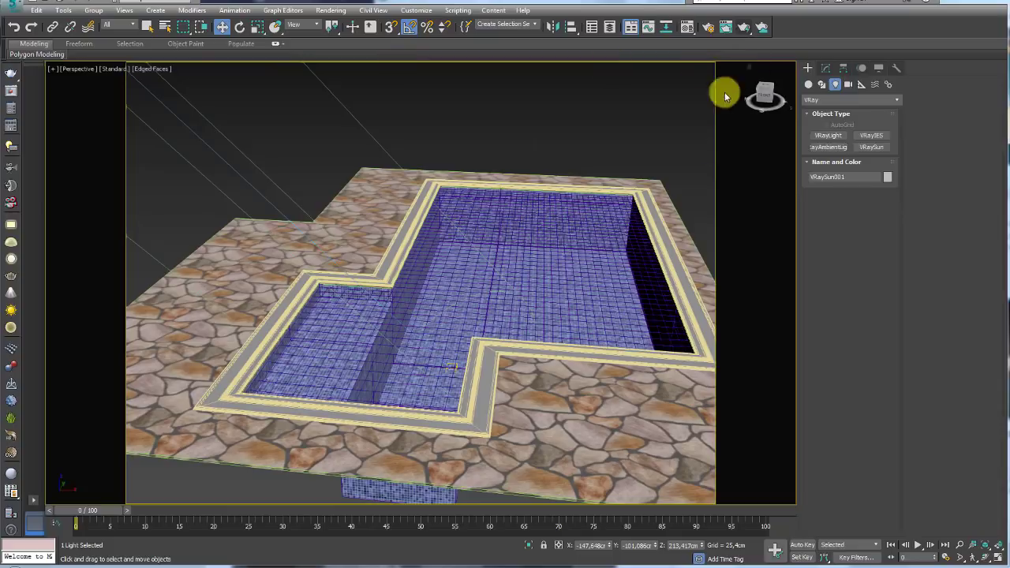
pyautogui.keyDown('alt'); pyautogui.moveTo(647, 104); pyautogui.dragTo(639, 140, button='middle'); pyautogui.keyUp('alt')
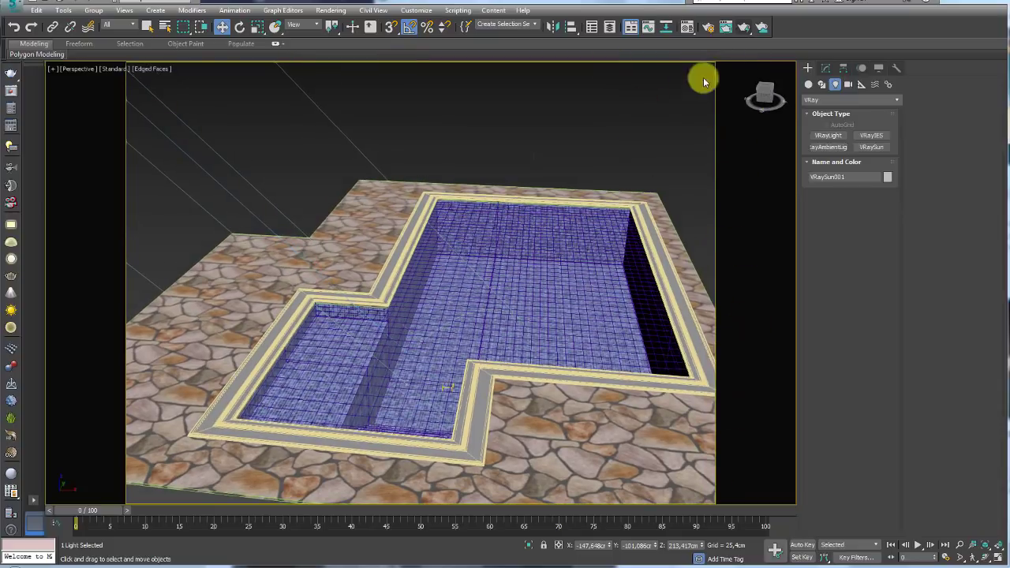
pyautogui.click(744, 29)
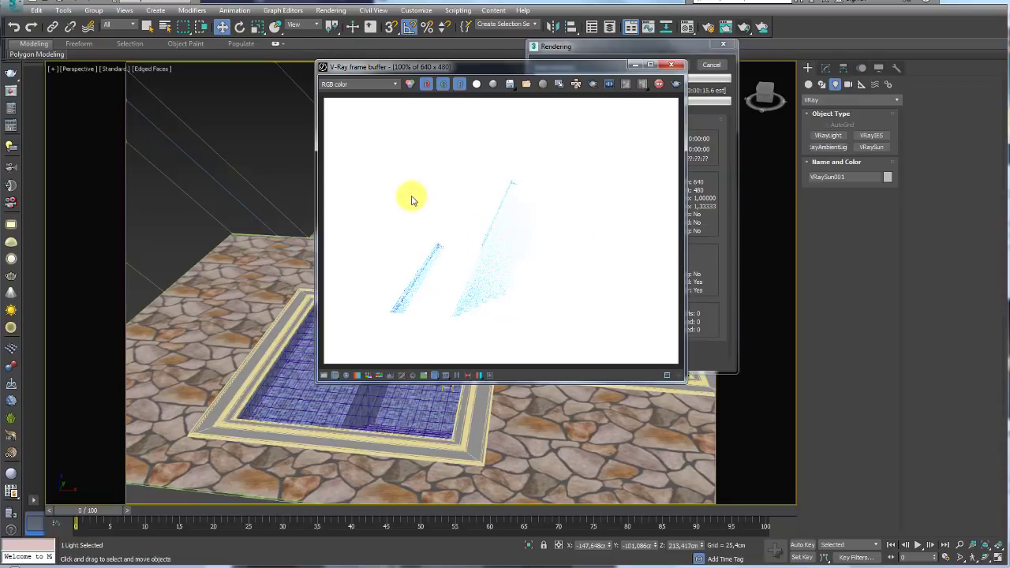
pyautogui.click(671, 64)
pyautogui.click(709, 66)
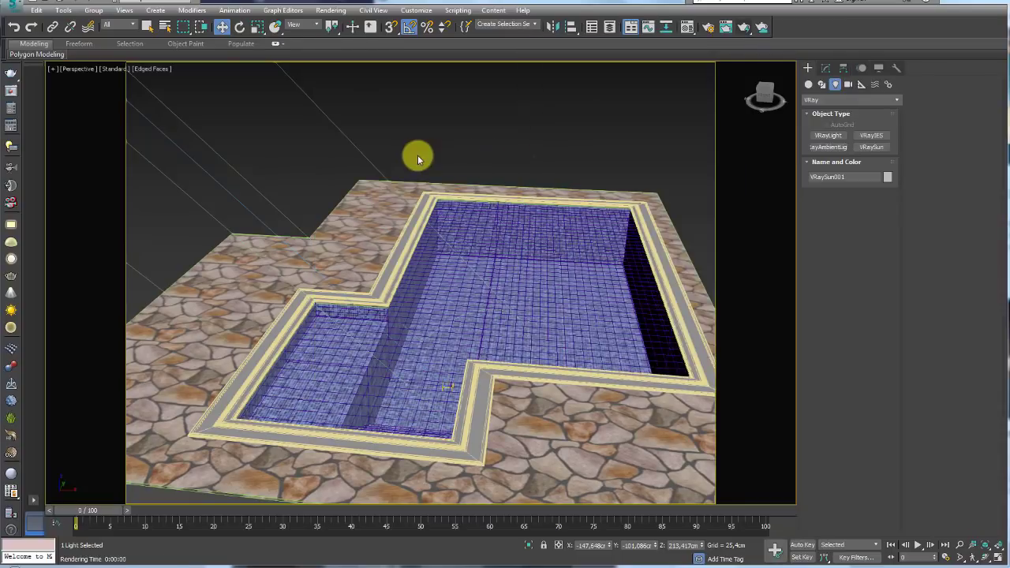
# Lower the VRaySun intensity multiplier to 0,05 and re-render to check the lighting
pyautogui.scroll(-5, 418, 158)
pyautogui.scroll(3, 442, 241)
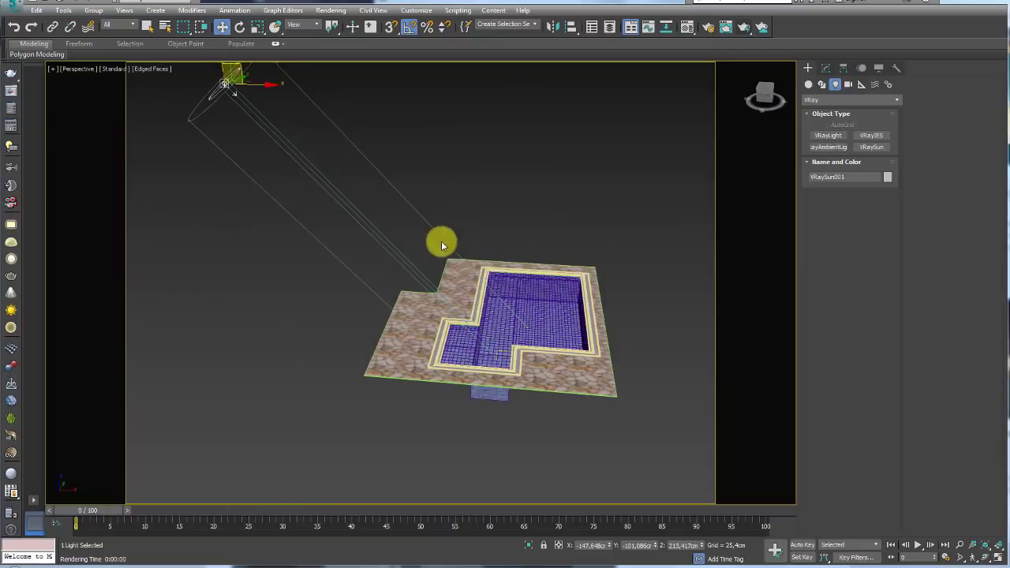
pyautogui.scroll(3, 591, 268)
pyautogui.scroll(3, 603, 312)
pyautogui.scroll(-2, 604, 313)
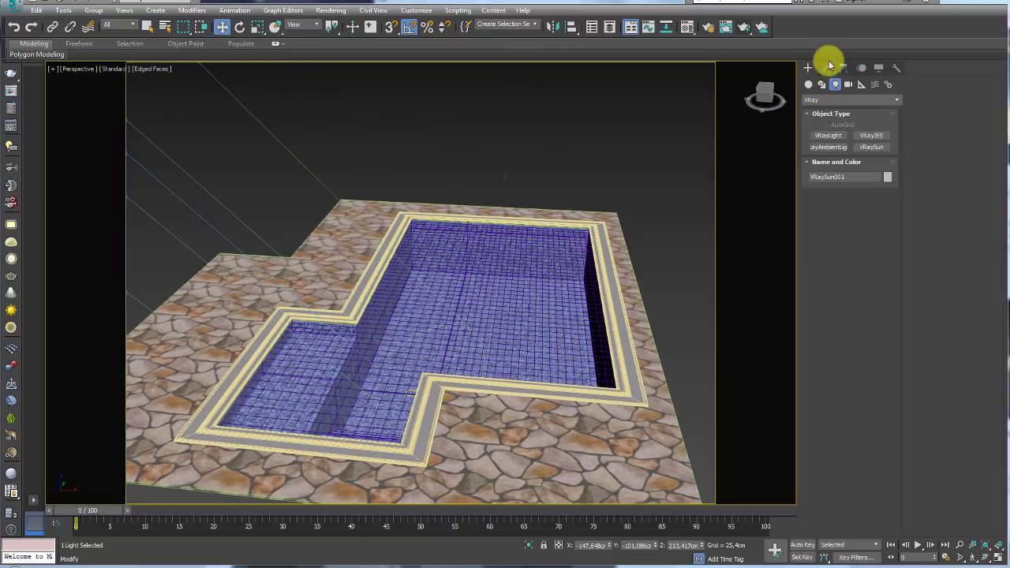
pyautogui.click(826, 69)
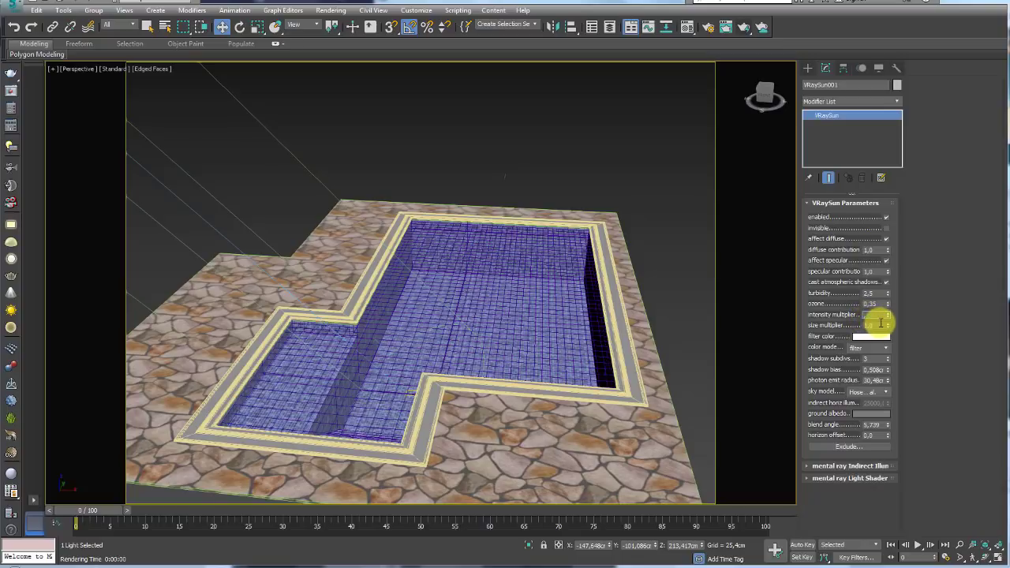
pyautogui.keyDown('alt'); pyautogui.moveTo(676, 284); pyautogui.dragTo(667, 286, button='middle'); pyautogui.keyUp('alt')
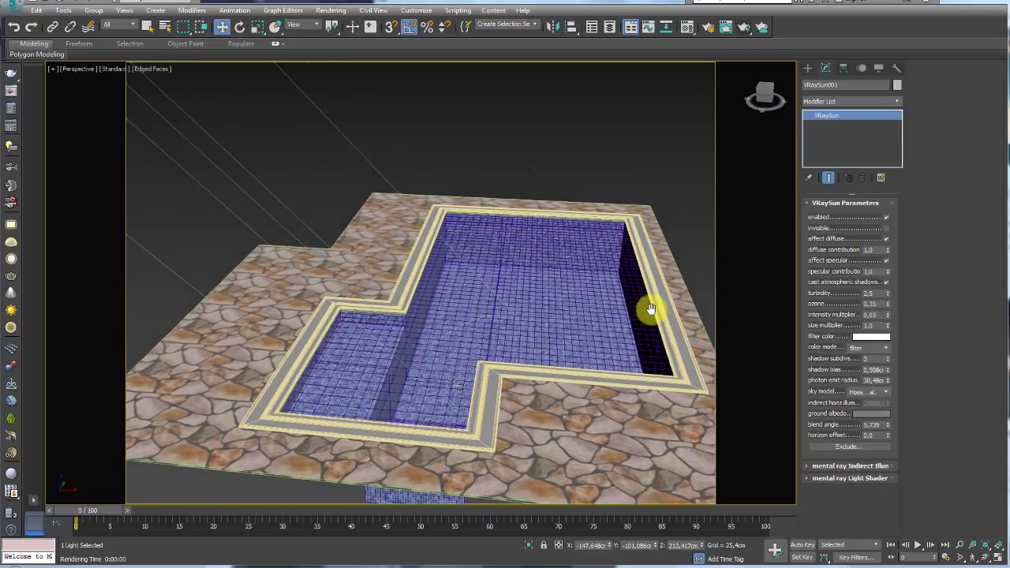
pyautogui.click(744, 27)
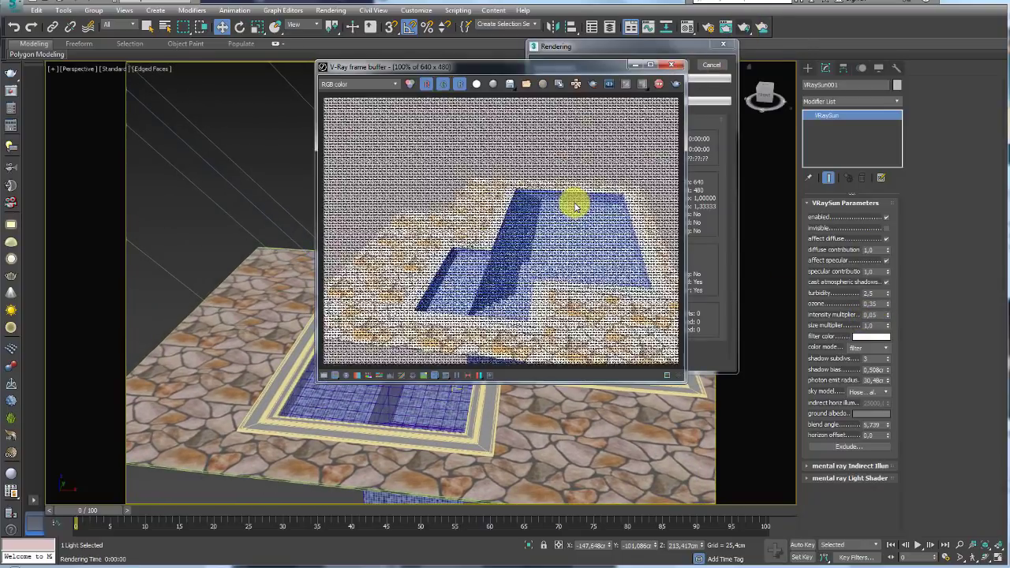
pyautogui.click(670, 64)
pyautogui.click(711, 64)
# Set the sun's diffuse contribution to 0,1
pyautogui.keyDown('alt'); pyautogui.moveTo(715, 253); pyautogui.dragTo(676, 250, button='middle'); pyautogui.keyUp('alt')
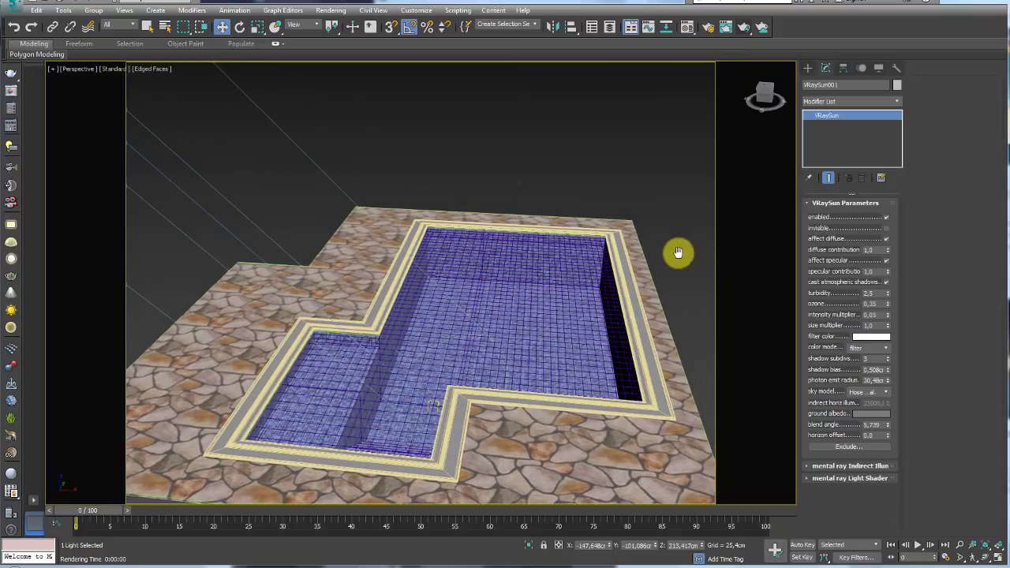
pyautogui.doubleClick(869, 249)
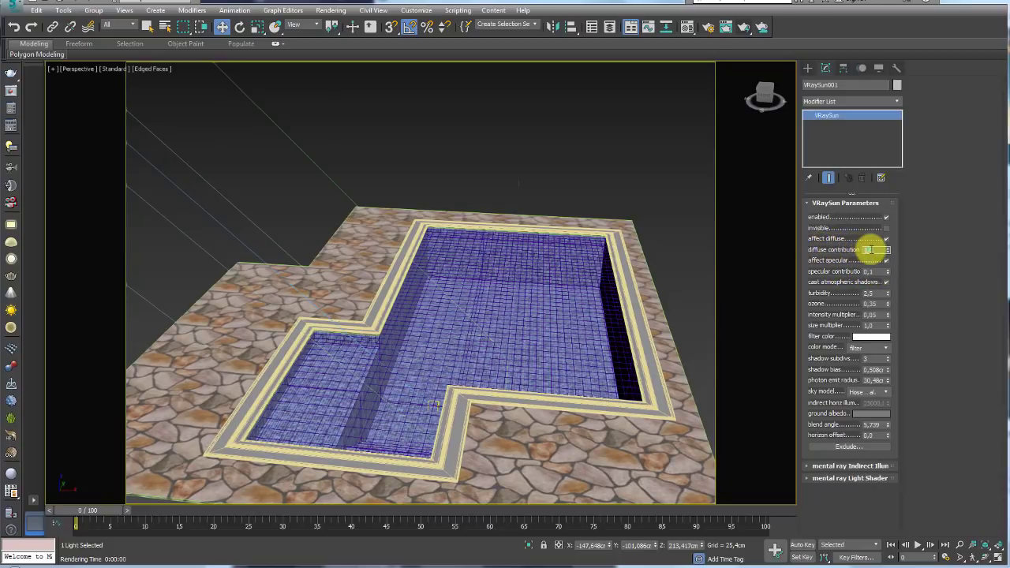
pyautogui.write('0,1')
pyautogui.press('Return')
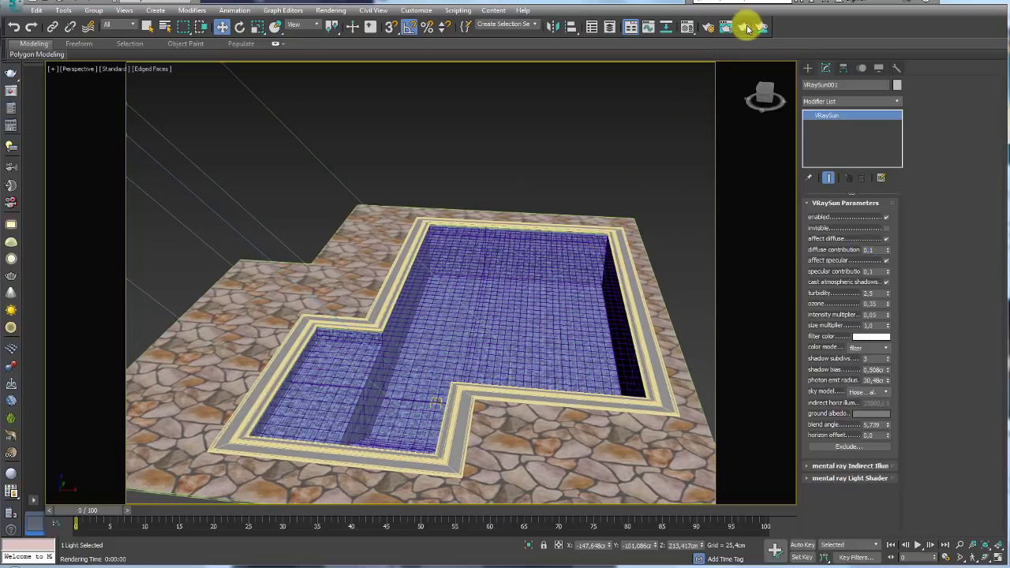
# Run two test renders with the adjusted sun, closing the frame buffer and progress windows
pyautogui.click(726, 27)
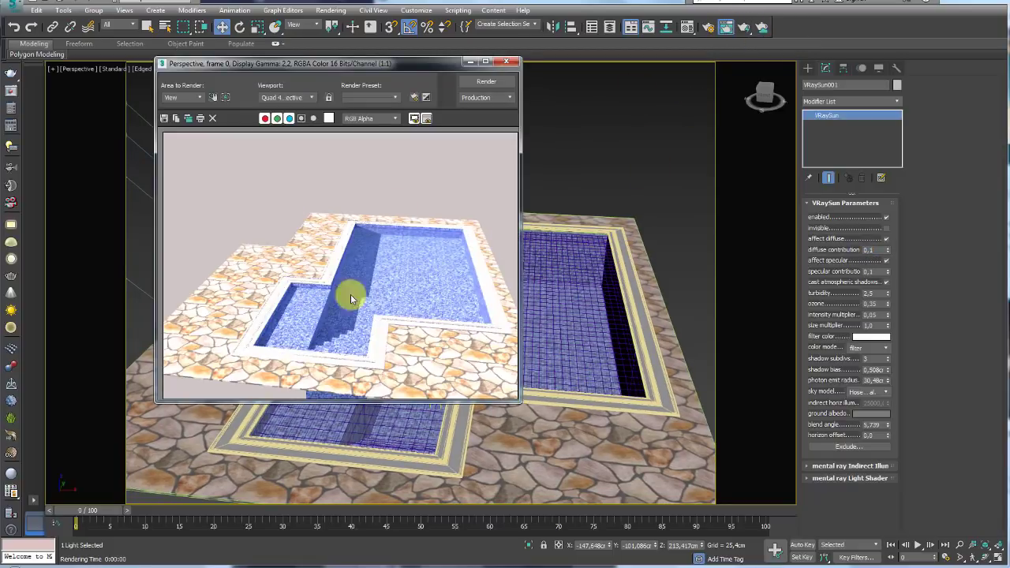
pyautogui.click(498, 82)
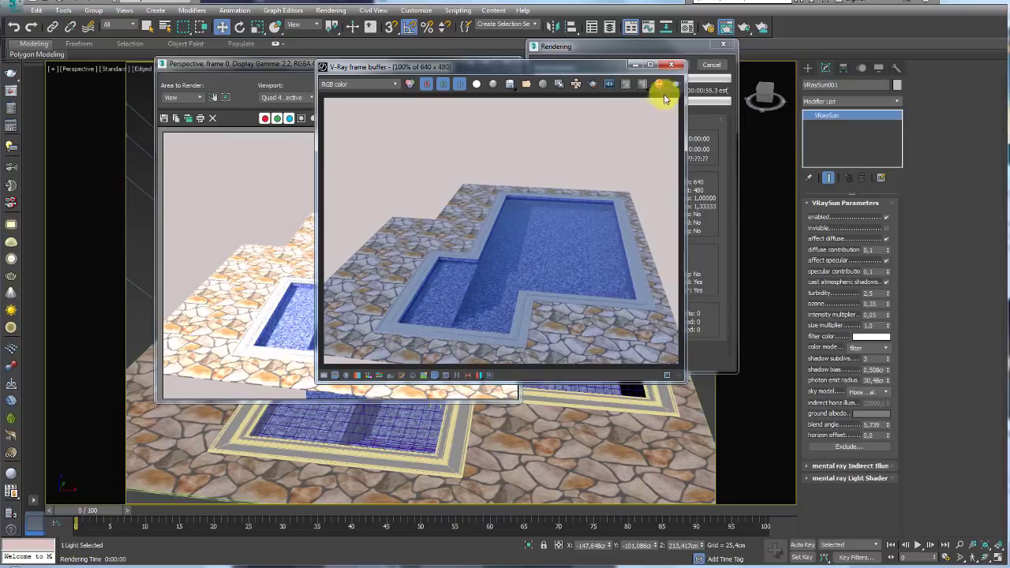
pyautogui.click(710, 65)
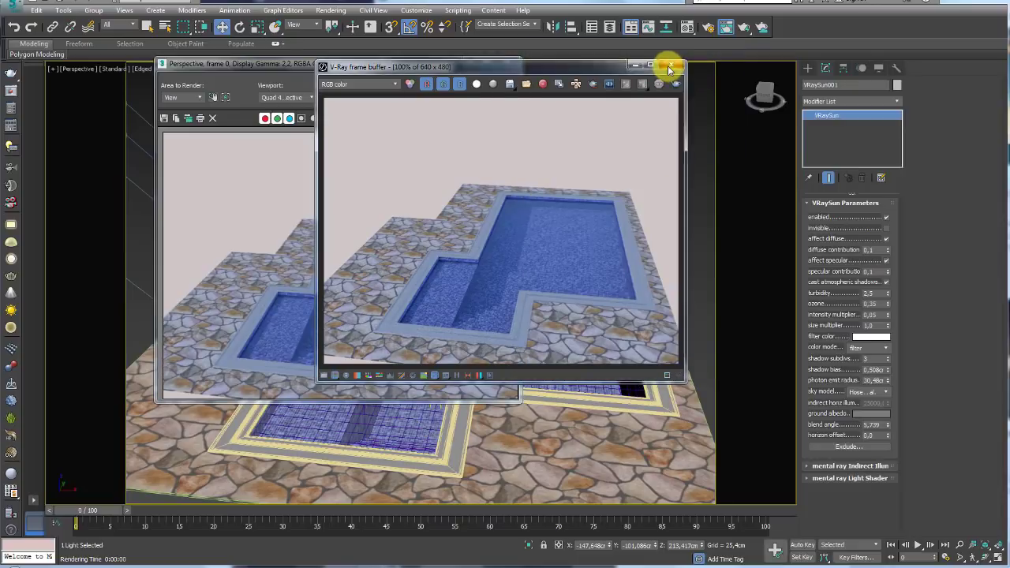
pyautogui.click(669, 66)
pyautogui.click(506, 61)
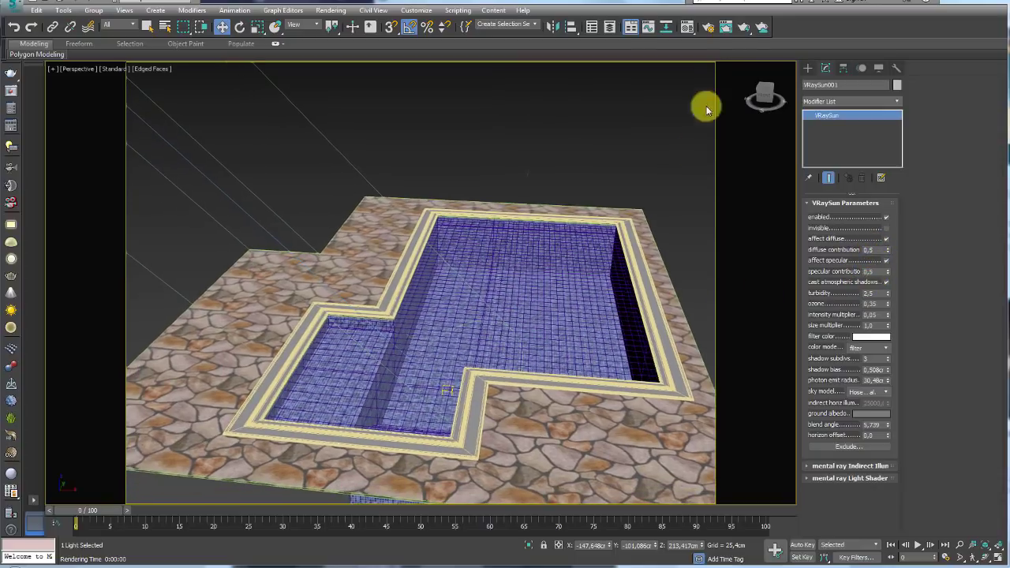
pyautogui.click(744, 27)
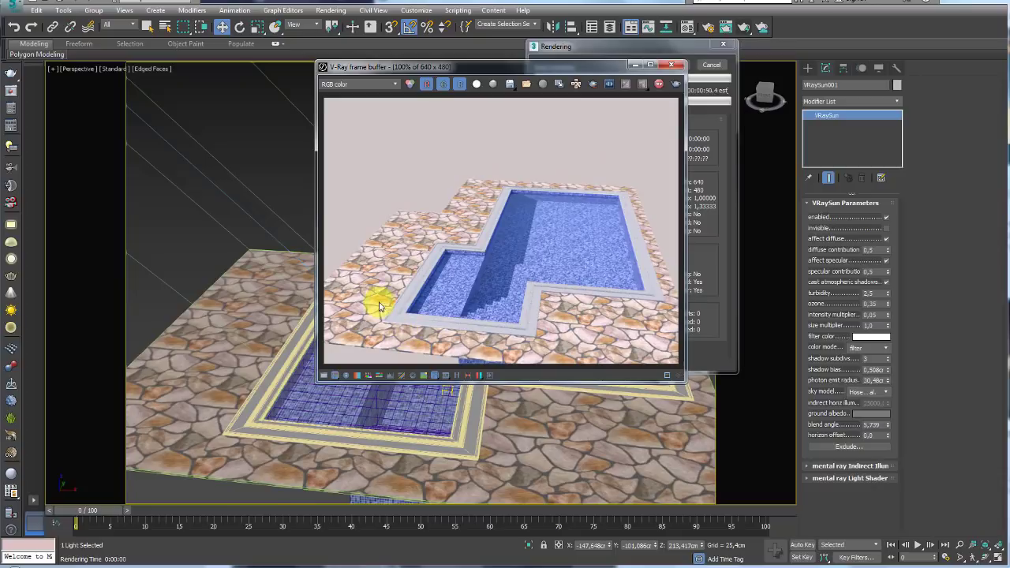
pyautogui.click(672, 65)
pyautogui.click(711, 65)
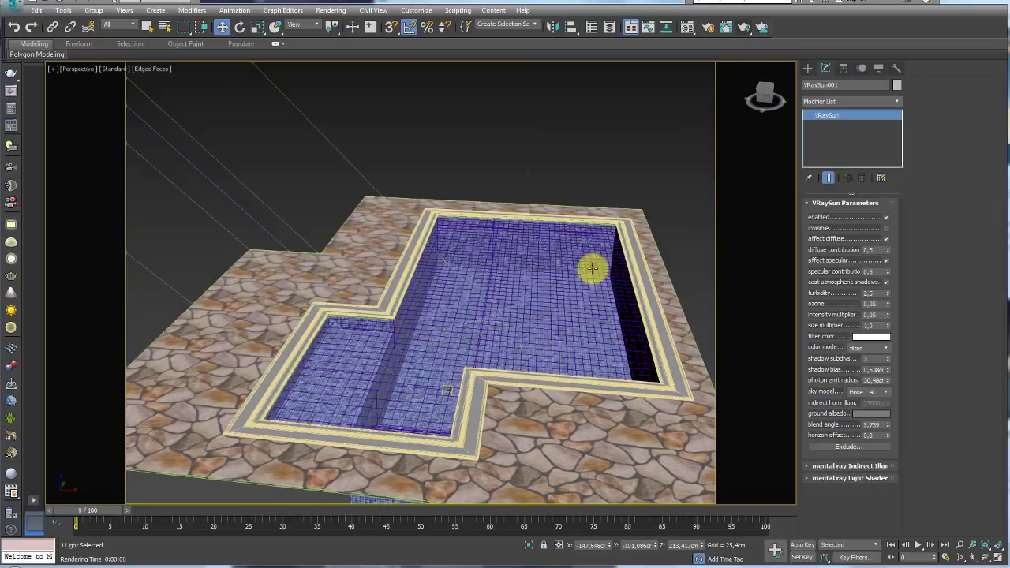
# Select the pool and run a close-up test render of the tiled pool floor
pyautogui.click(527, 300)
pyautogui.scroll(3, 564, 316)
pyautogui.moveTo(573, 329)
pyautogui.keyDown('alt'); pyautogui.mouseDown(button='middle')
pyautogui.moveTo(511, 378)
pyautogui.moveTo(507, 288)
pyautogui.moveTo(591, 261)
pyautogui.moveTo(483, 329)
pyautogui.moveTo(602, 275)
pyautogui.moveTo(577, 287)
pyautogui.moveTo(584, 272)
pyautogui.mouseUp(button='middle'); pyautogui.keyUp('alt')
pyautogui.scroll(-3, 507, 317)
pyautogui.scroll(5, 516, 296)
pyautogui.click(743, 27)
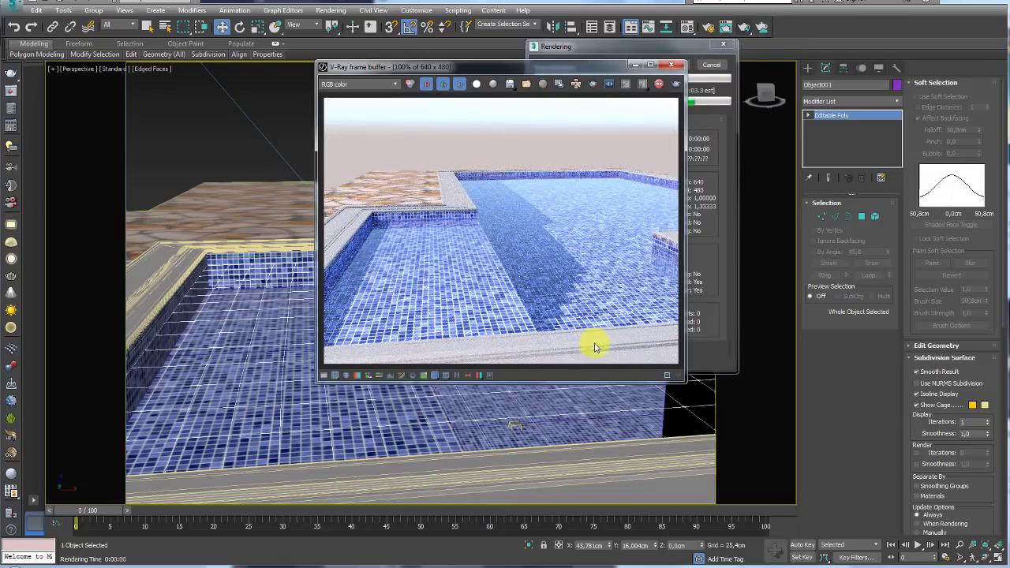
pyautogui.click(712, 67)
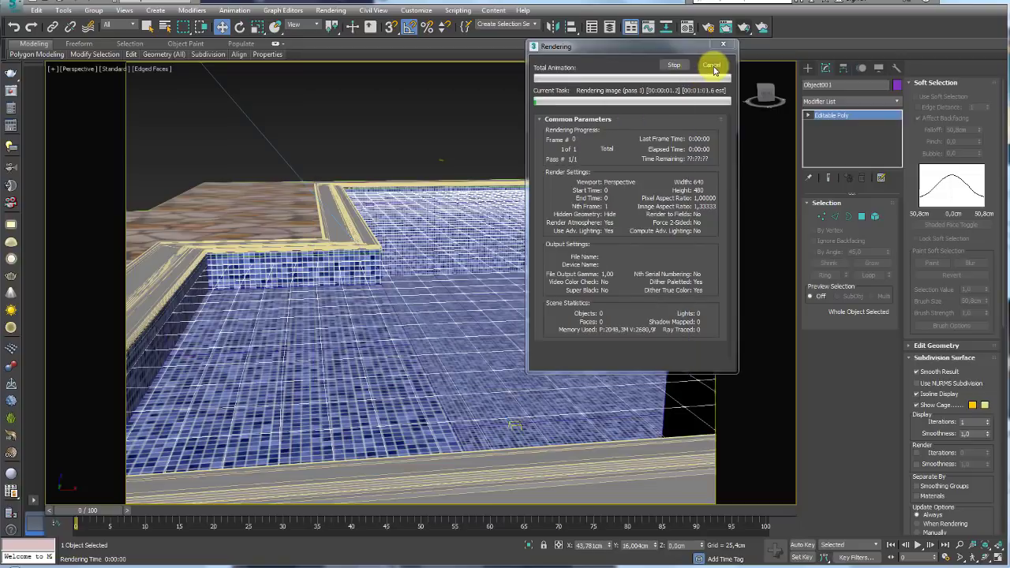
pyautogui.click(713, 66)
# Review the last rendered image, close it and orbit back out to the whole pool
pyautogui.keyDown('alt'); pyautogui.moveTo(443, 178); pyautogui.dragTo(681, 47, button='middle'); pyautogui.keyUp('alt')
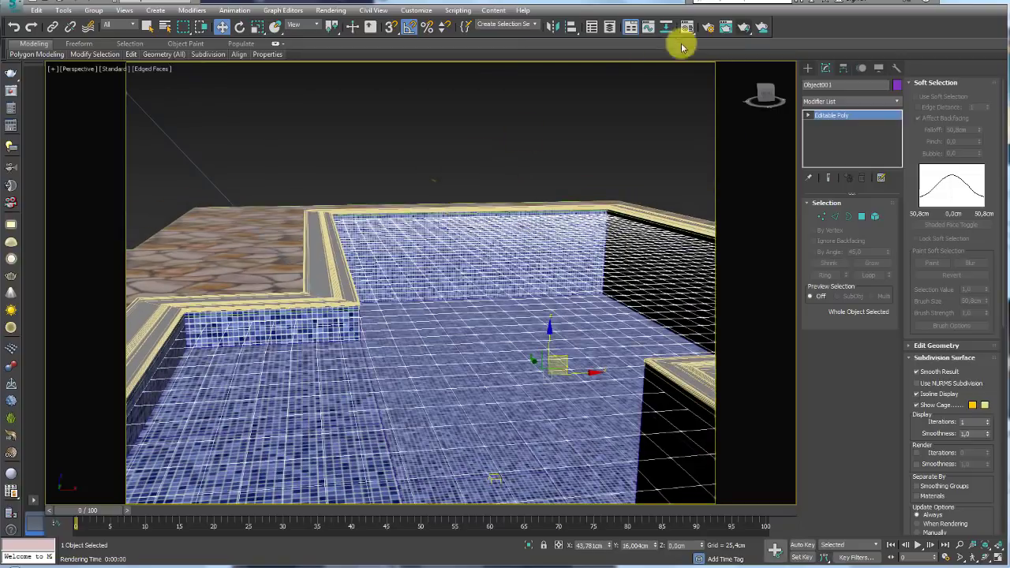
pyautogui.click(728, 29)
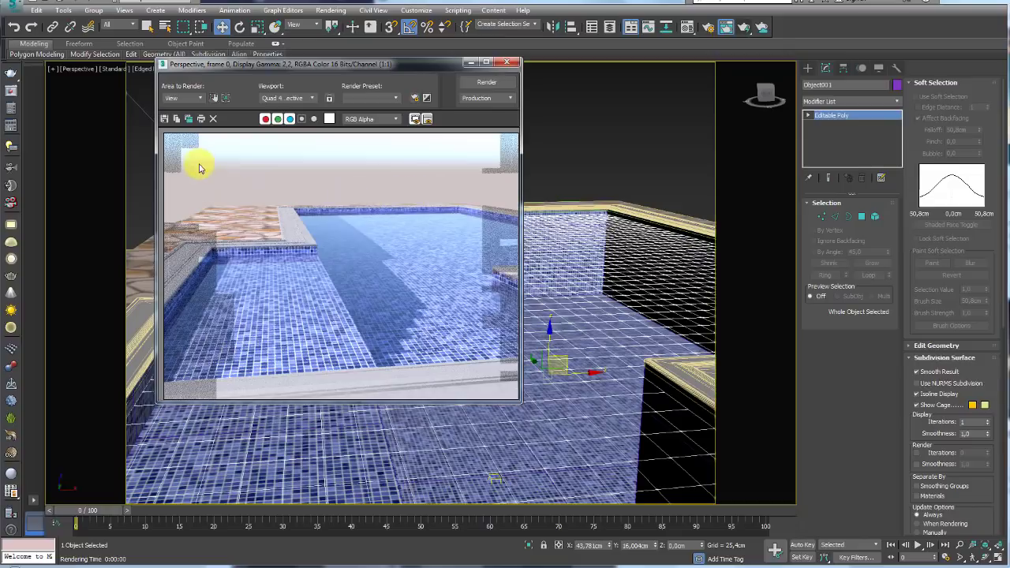
pyautogui.click(511, 61)
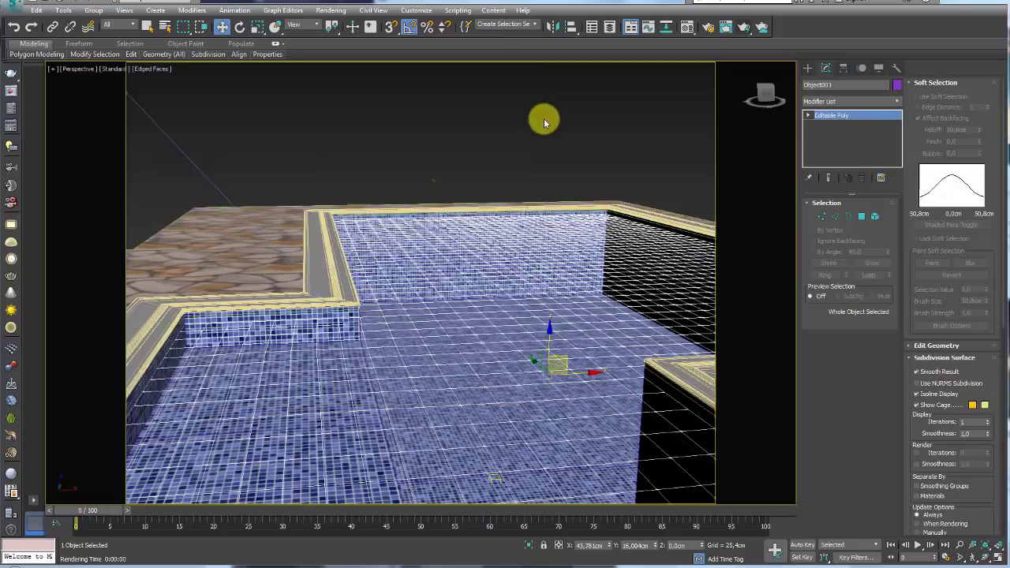
pyautogui.moveTo(541, 117)
pyautogui.keyDown('alt'); pyautogui.mouseDown(button='middle')
pyautogui.moveTo(536, 164)
pyautogui.moveTo(490, 169)
pyautogui.mouseUp(button='middle'); pyautogui.keyUp('alt')
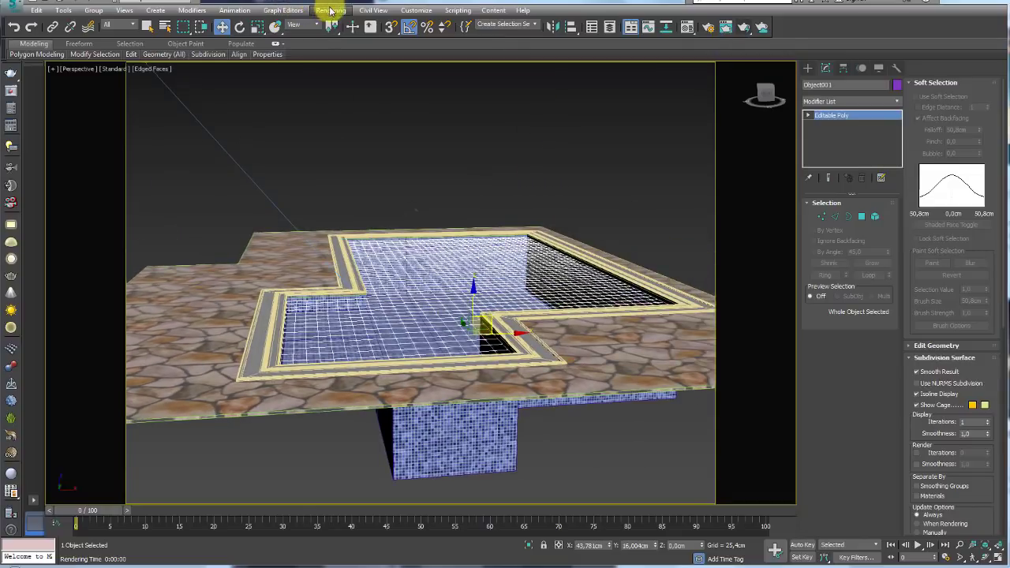
# Clear the default sky environment map and replace it with a VRayHDRI map
pyautogui.click(325, 13)
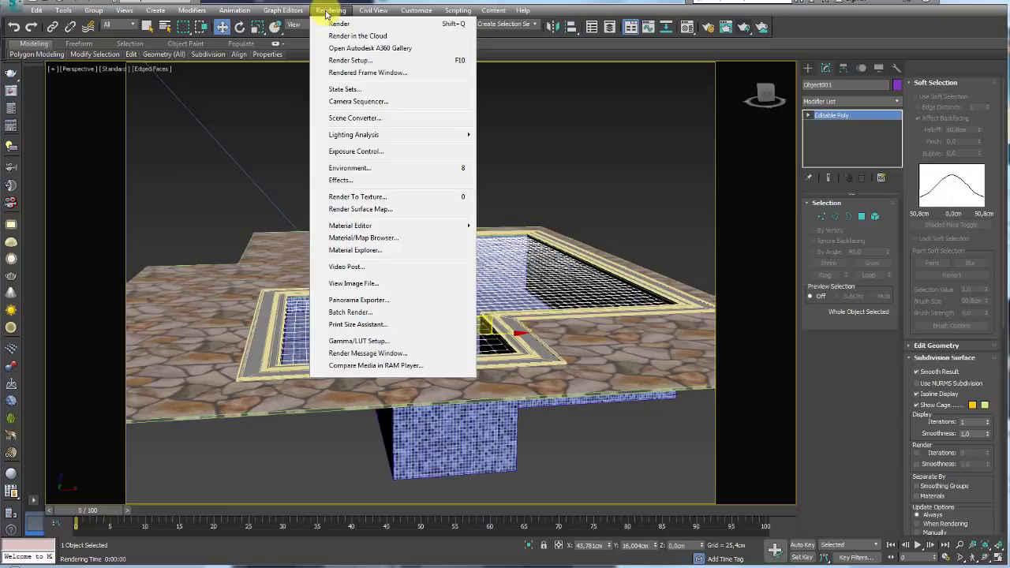
pyautogui.click(366, 170)
pyautogui.rightClick(517, 146)
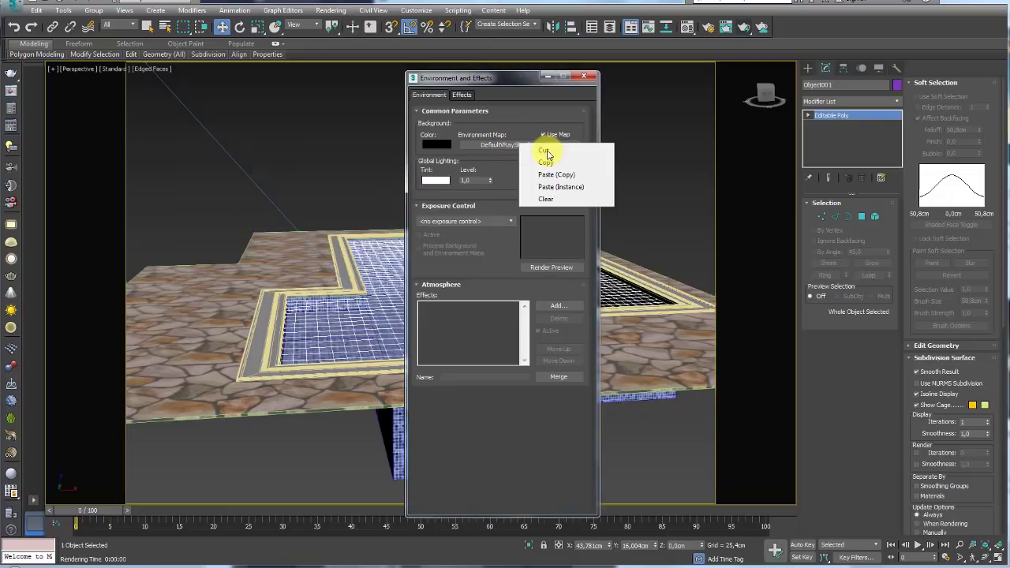
pyautogui.click(545, 152)
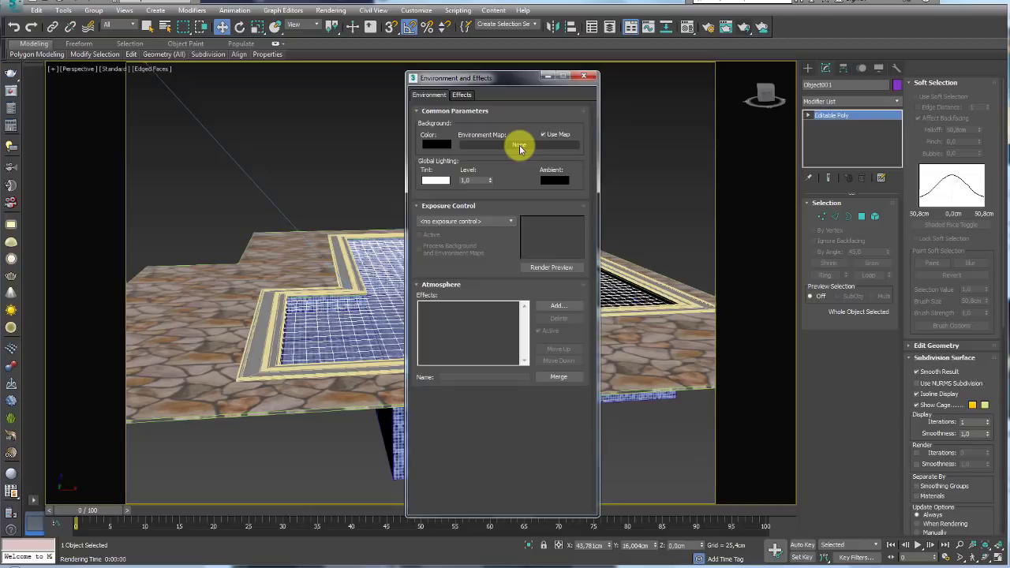
pyautogui.click(519, 145)
pyautogui.scroll(-5, 246, 236)
pyautogui.scroll(-5, 243, 242)
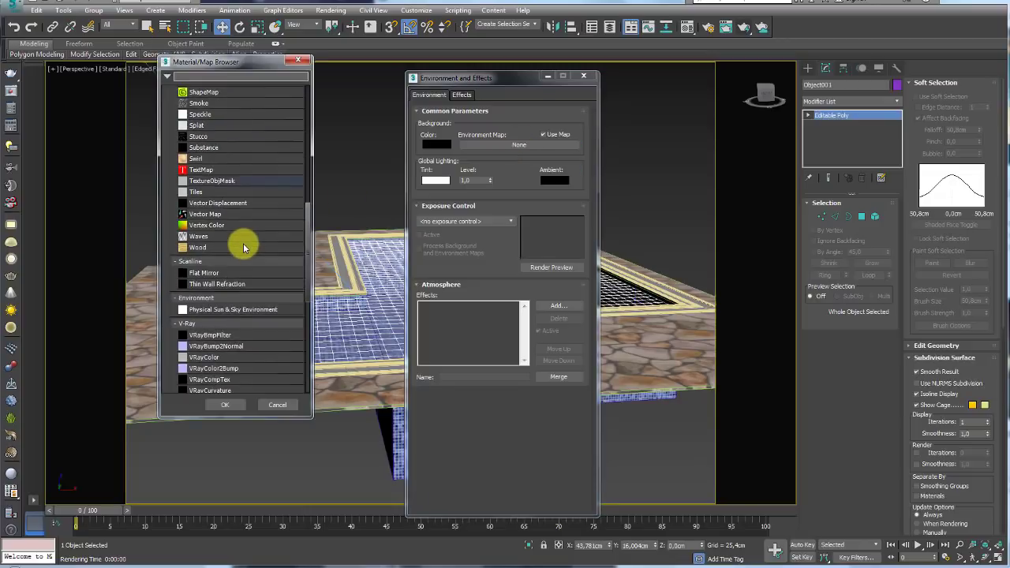
pyautogui.scroll(-3, 243, 243)
pyautogui.scroll(-3, 243, 243)
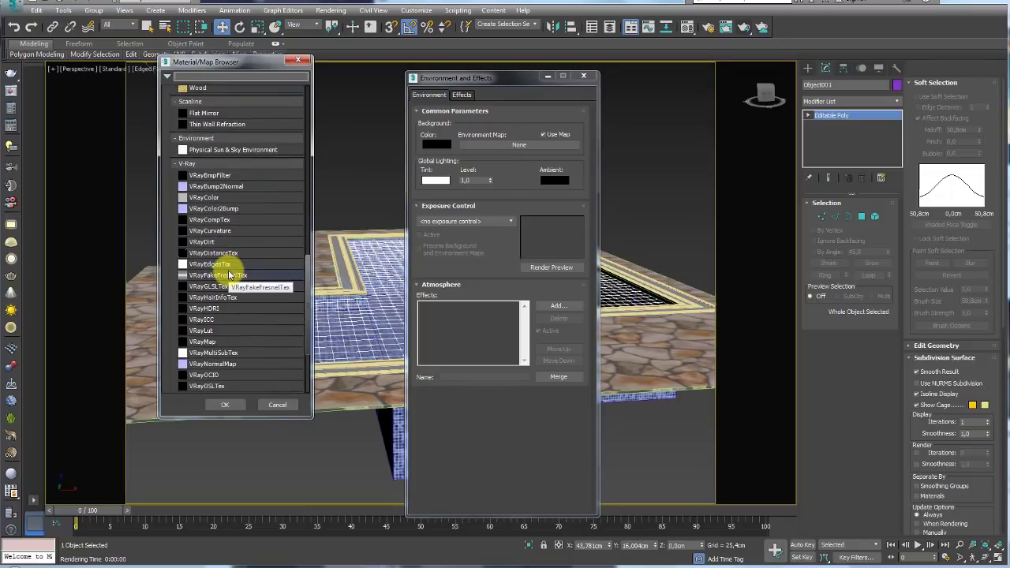
pyautogui.scroll(-3, 229, 273)
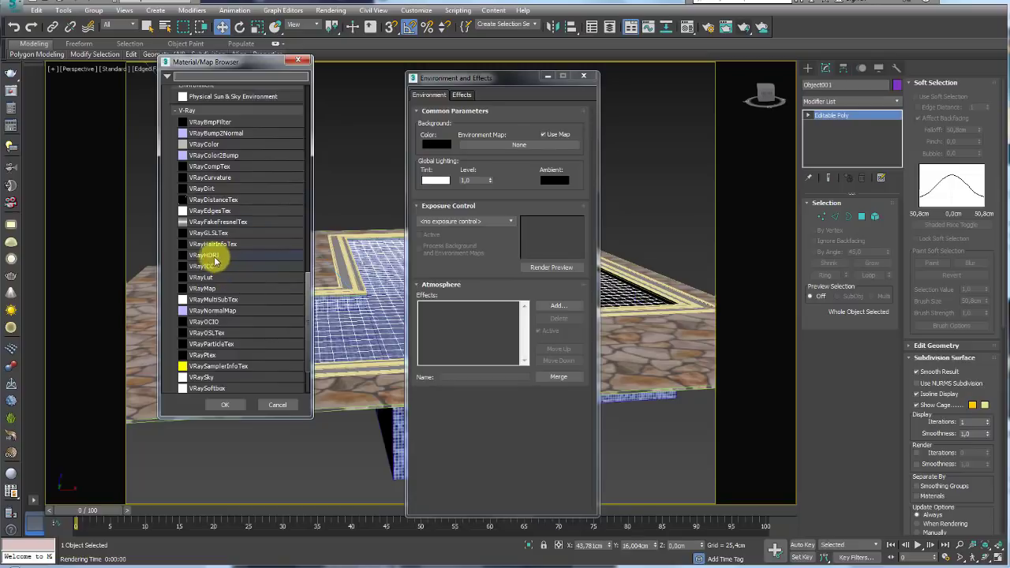
pyautogui.click(236, 256)
pyautogui.doubleClick(206, 255)
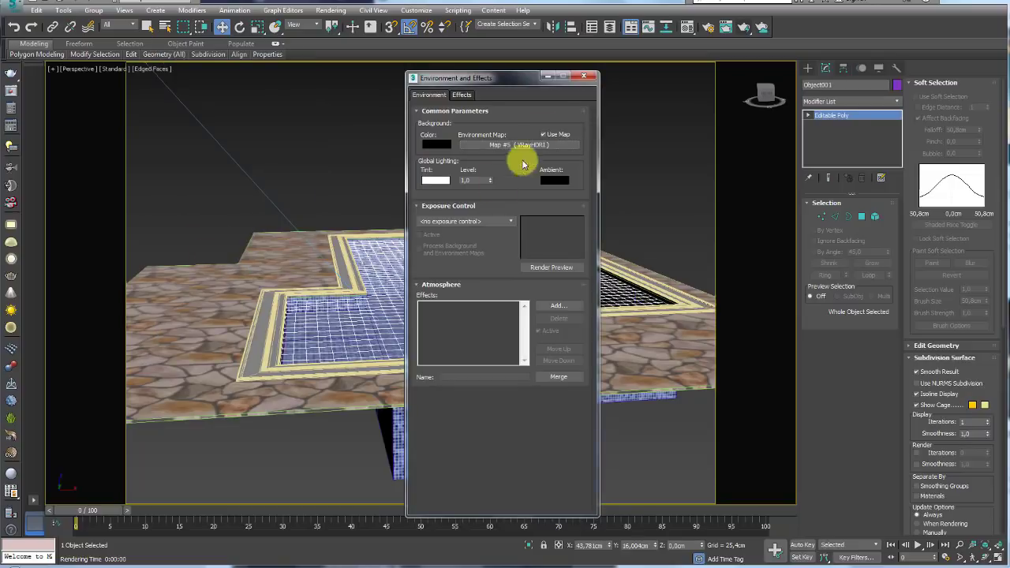
# Instance the VRayHDRI environment map into an empty Material Editor sample slot
pyautogui.click(686, 28)
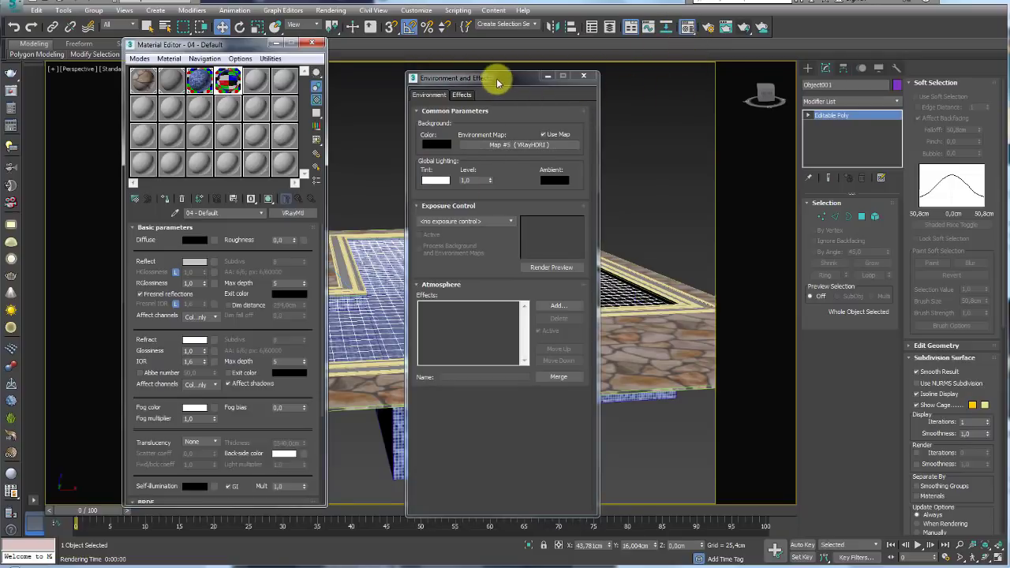
pyautogui.moveTo(497, 82); pyautogui.dragTo(514, 66)
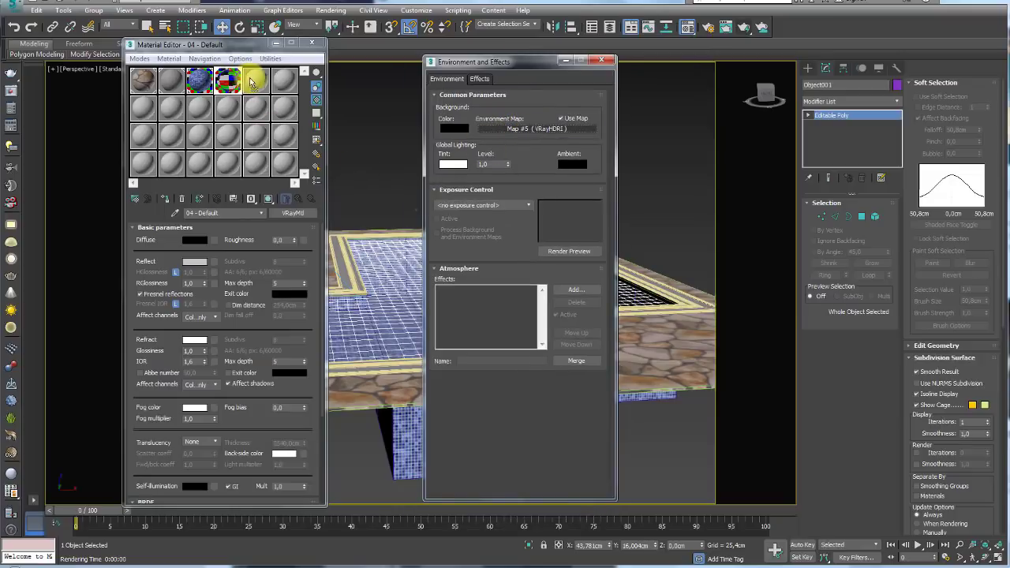
pyautogui.moveTo(529, 130); pyautogui.dragTo(256, 80)
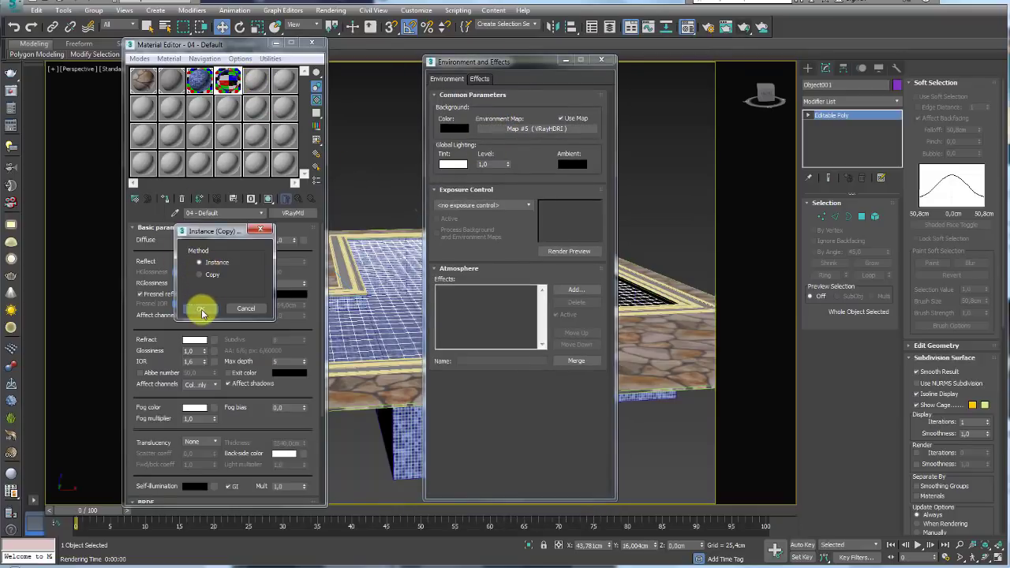
pyautogui.click(200, 309)
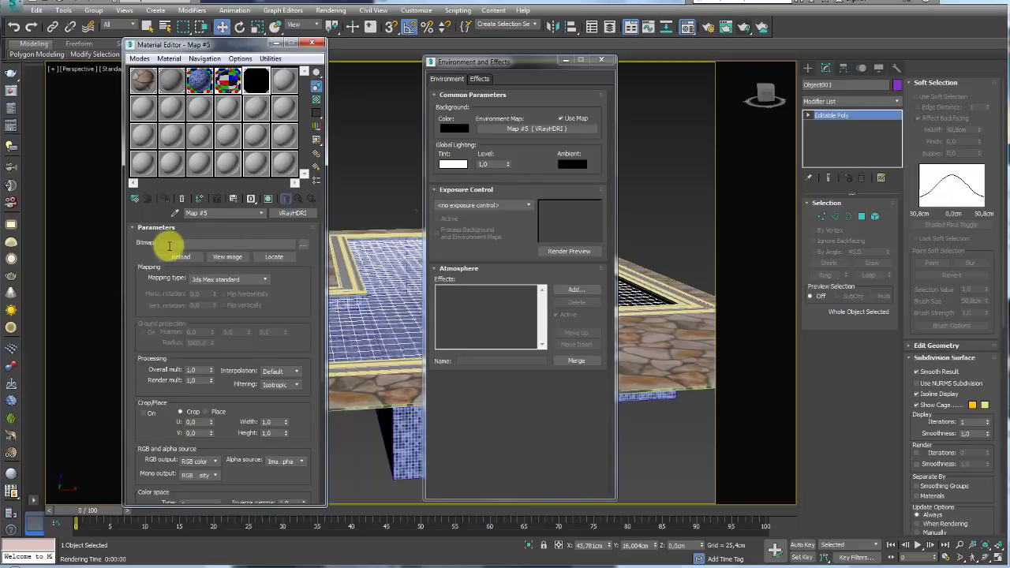
# Load the park.hdr panorama into the VRayHDRI map and open its enlarged preview
pyautogui.click(302, 244)
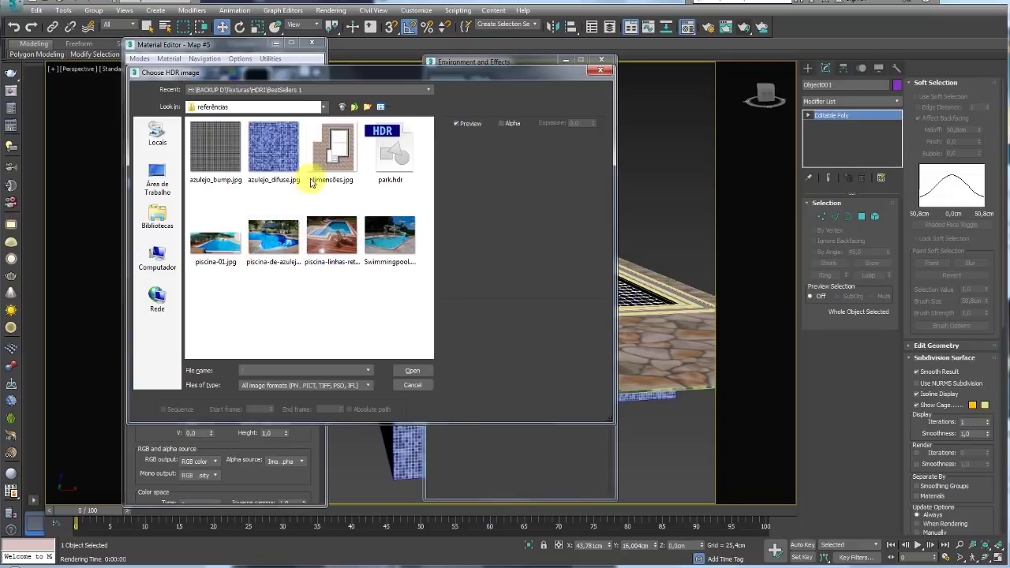
pyautogui.click(393, 158)
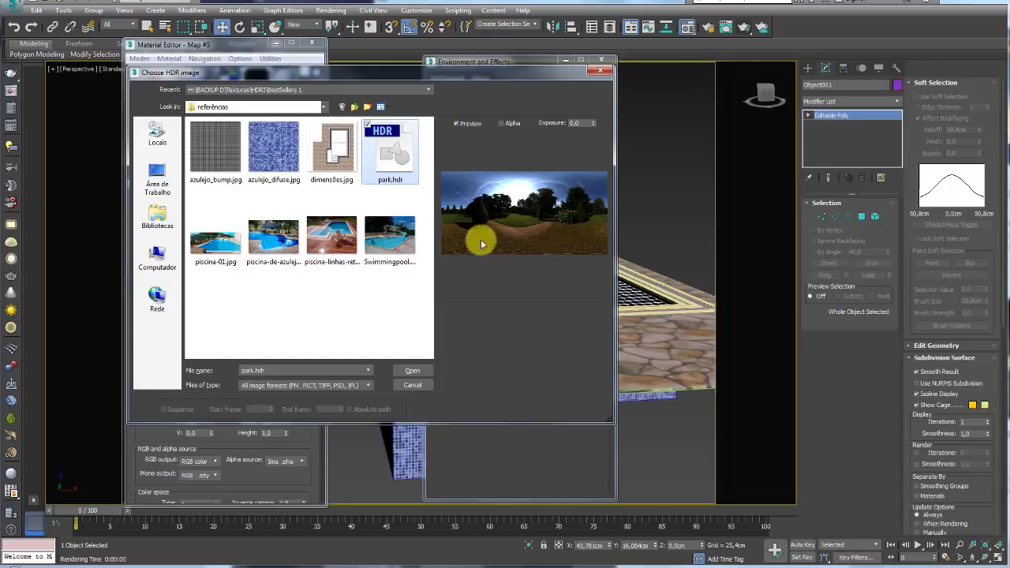
pyautogui.doubleClick(397, 152)
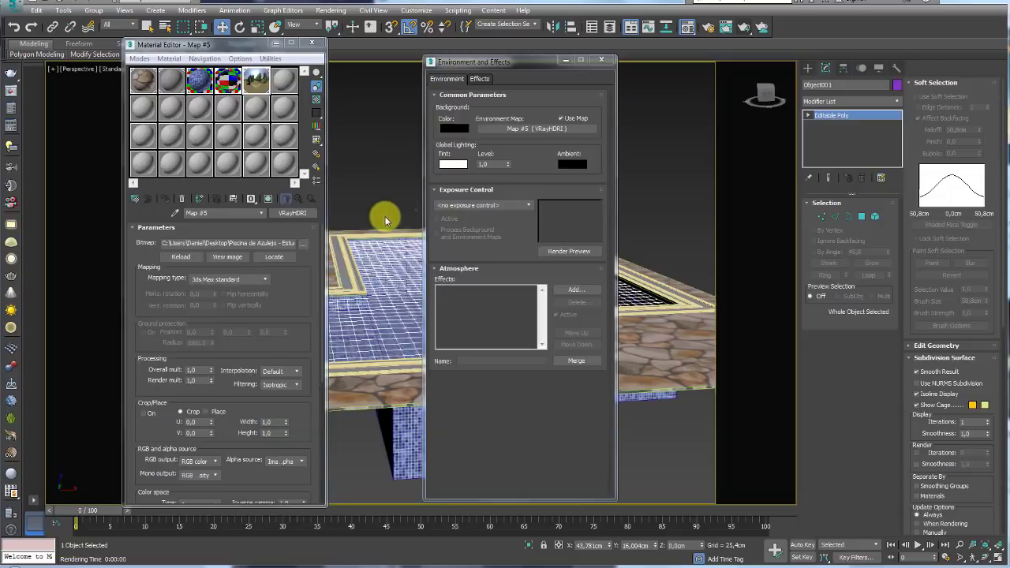
pyautogui.doubleClick(259, 81)
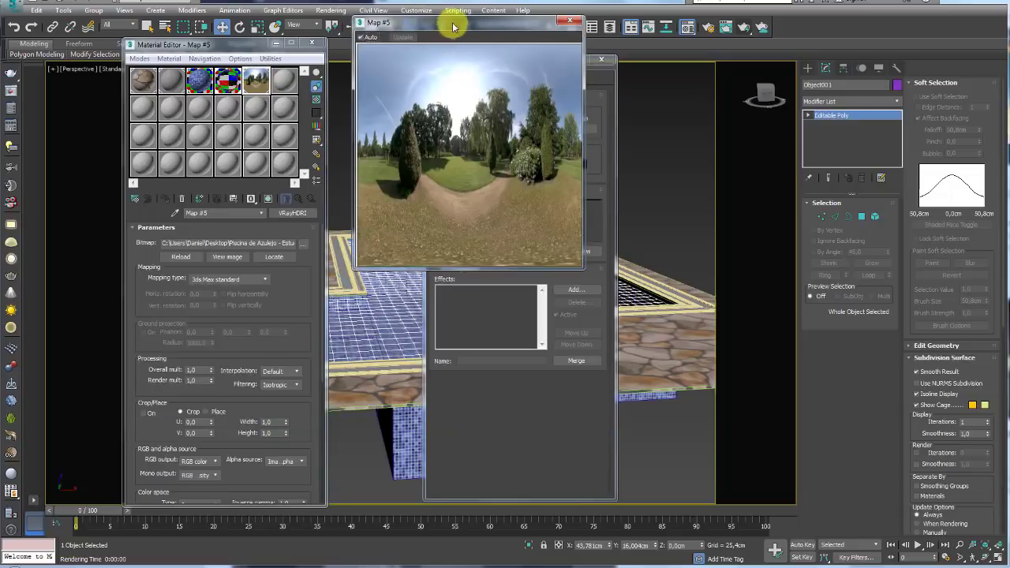
pyautogui.moveTo(451, 22); pyautogui.dragTo(475, 25)
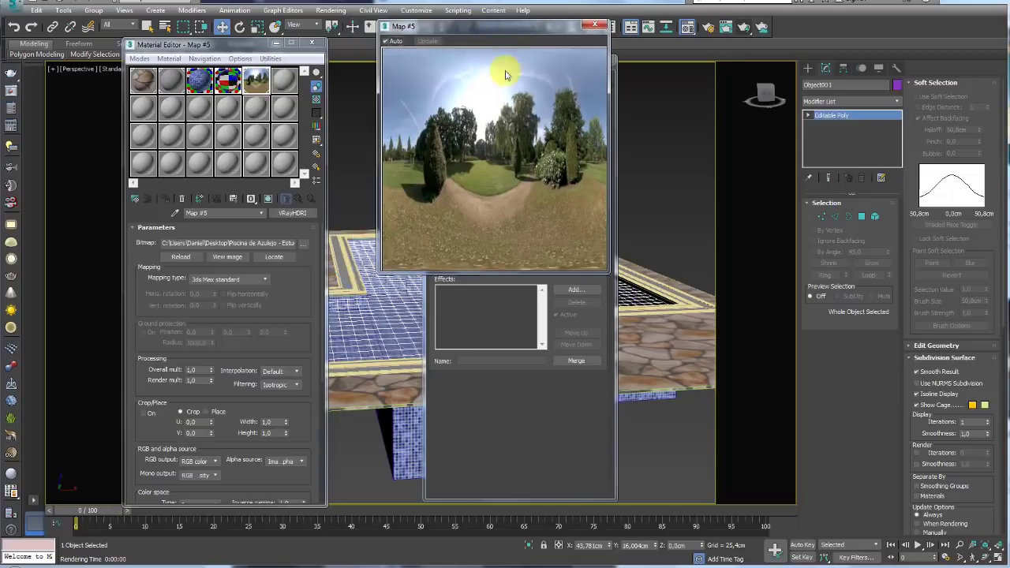
# Set the HDRI mapping type to Spherical and close the preview and Environment windows
pyautogui.click(244, 279)
pyautogui.click(207, 304)
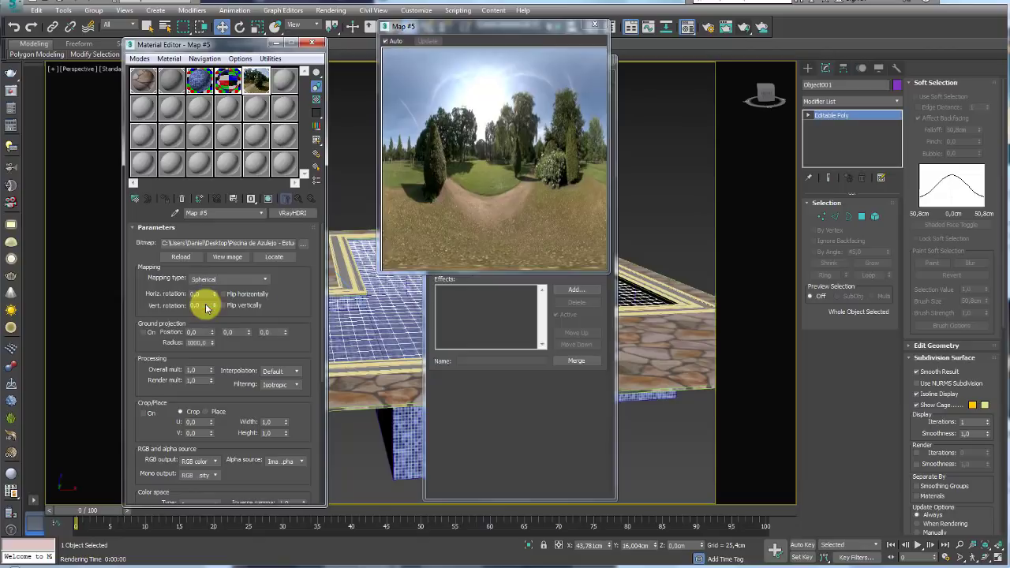
pyautogui.rightClick(486, 162)
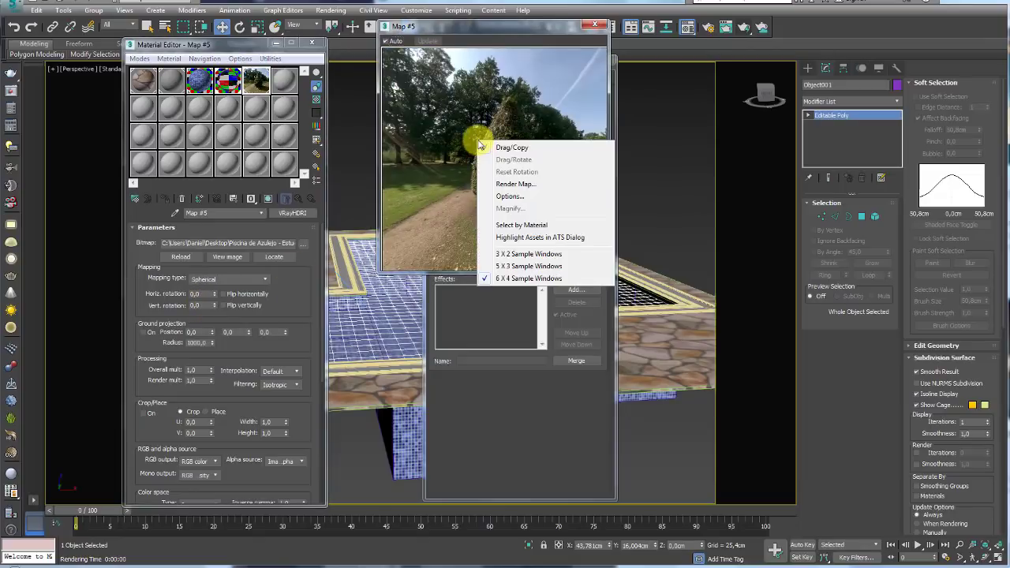
pyautogui.click(479, 113)
pyautogui.click(597, 29)
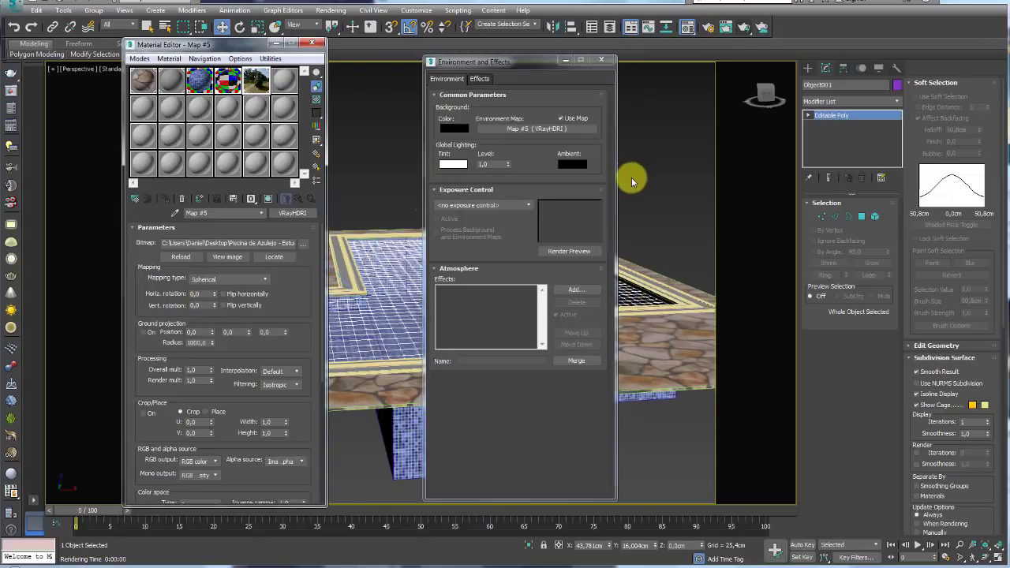
pyautogui.click(600, 49)
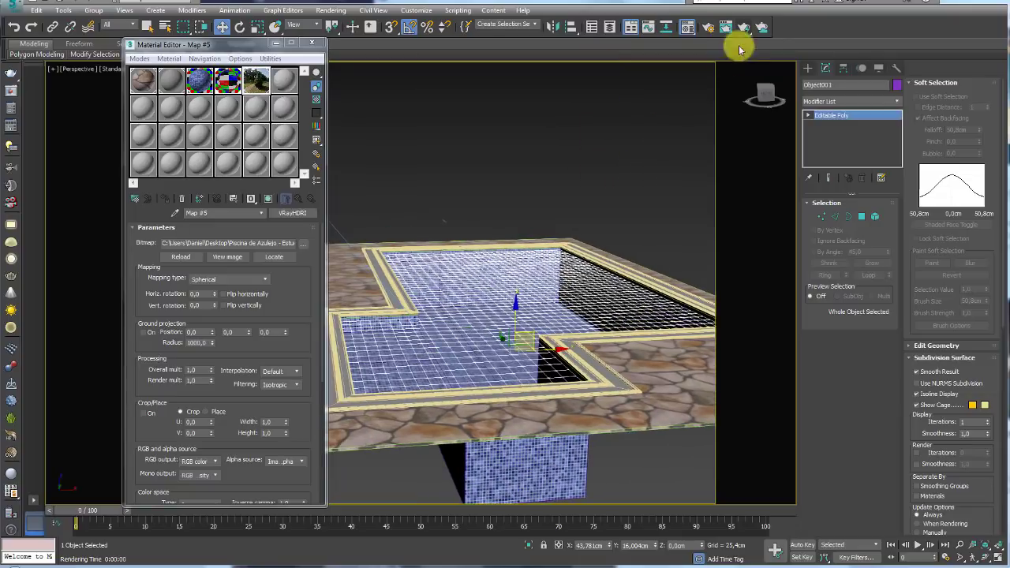
# Render a test image showing the pool against the garden backdrop
pyautogui.click(743, 27)
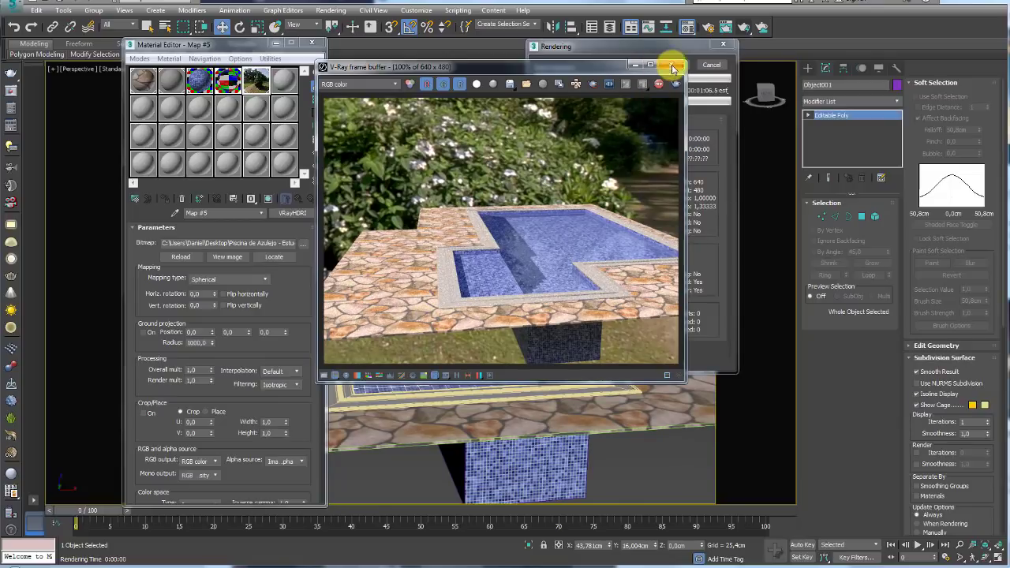
pyautogui.click(709, 65)
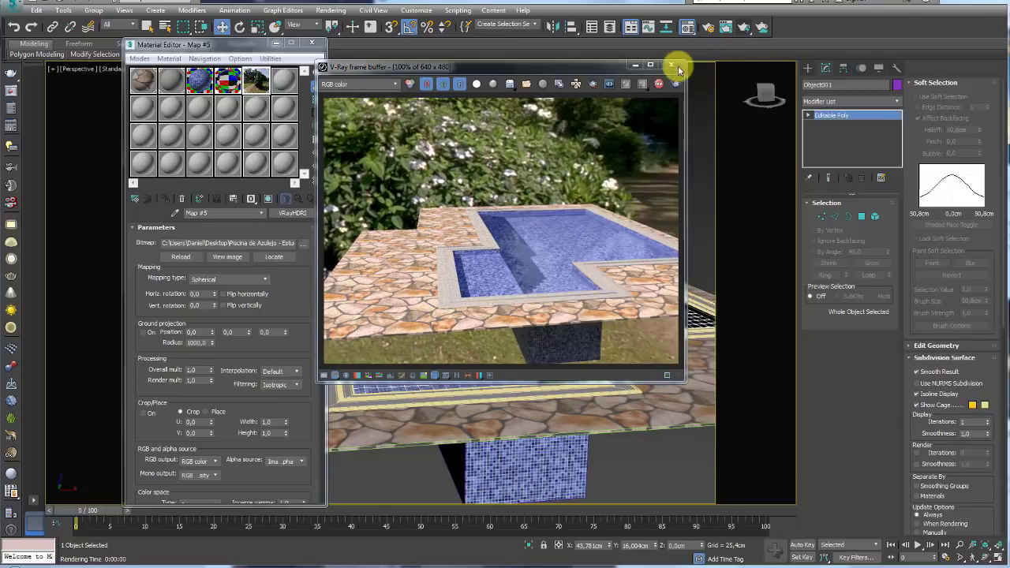
pyautogui.click(670, 66)
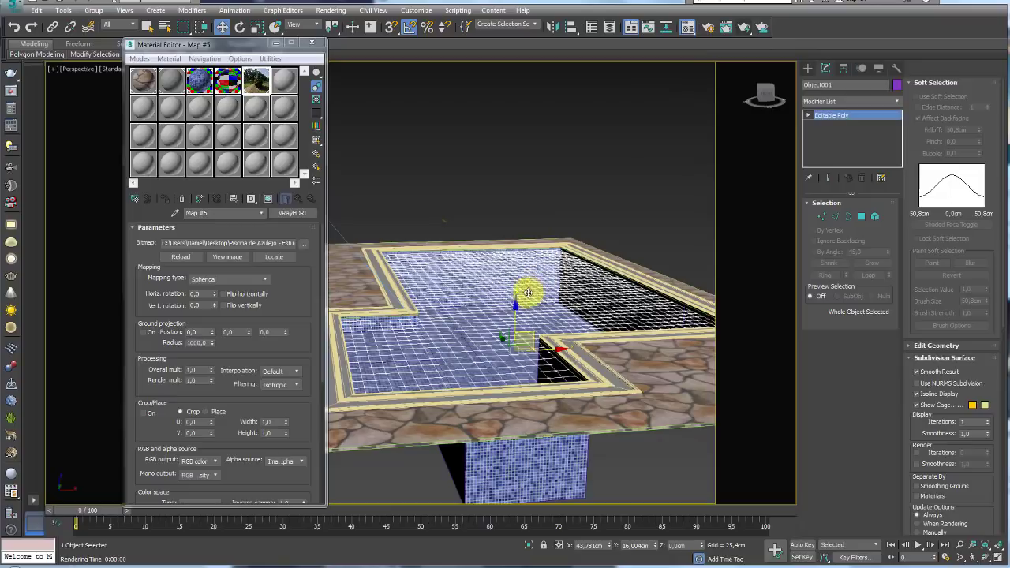
pyautogui.scroll(-3, 629, 278)
# Hide the stone deck plane with Hide Selection
pyautogui.scroll(-2, 599, 305)
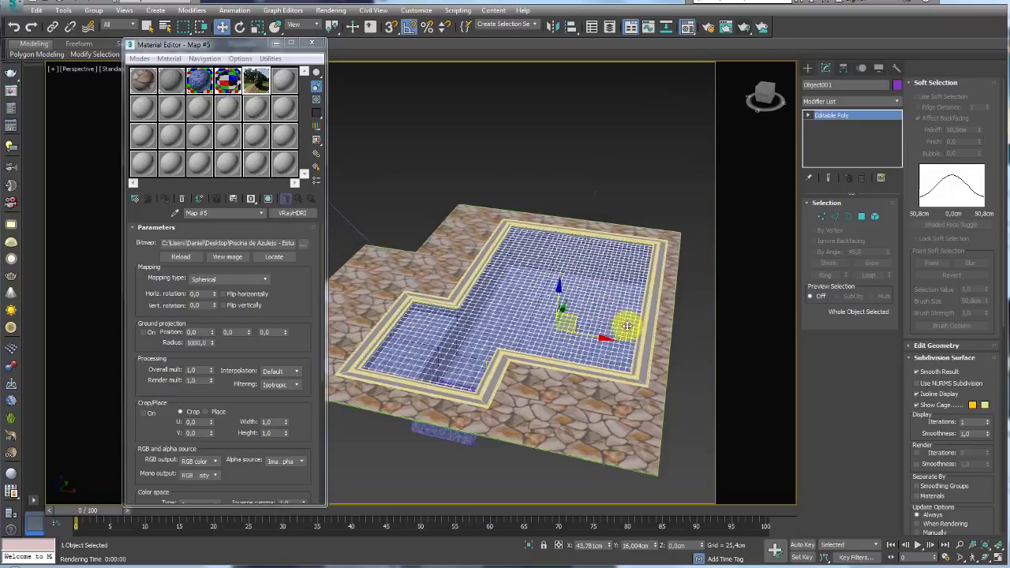
pyautogui.moveTo(629, 327)
pyautogui.mouseDown(button='middle')
pyautogui.moveTo(599, 270)
pyautogui.moveTo(616, 286)
pyautogui.mouseUp(button='middle')
pyautogui.click(604, 277)
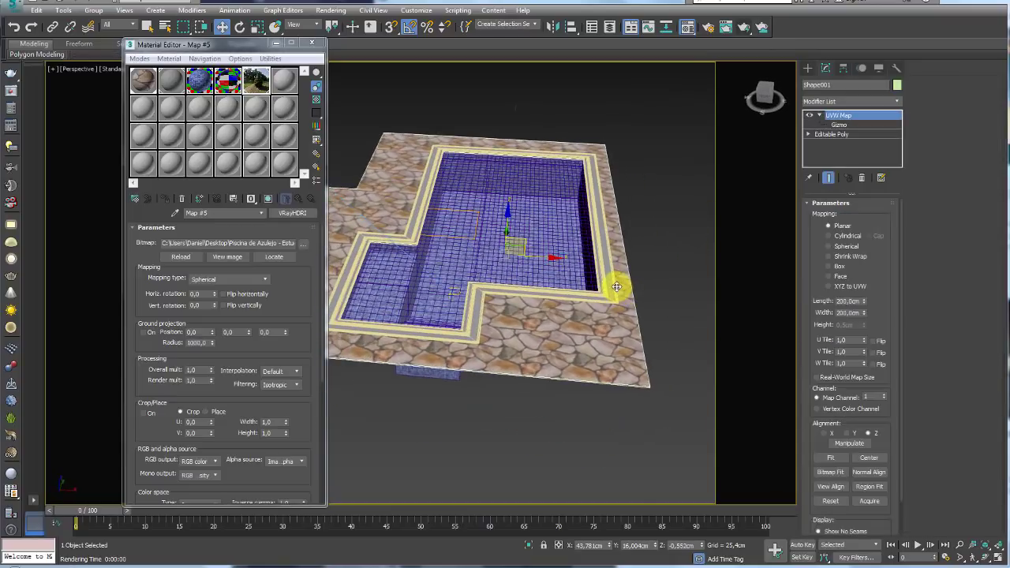
pyautogui.rightClick(618, 284)
pyautogui.click(629, 263)
# Select the pool's four outer side-wall polygons at Polygon level
pyautogui.keyDown('alt'); pyautogui.moveTo(642, 247); pyautogui.dragTo(578, 257, button='middle'); pyautogui.keyUp('alt')
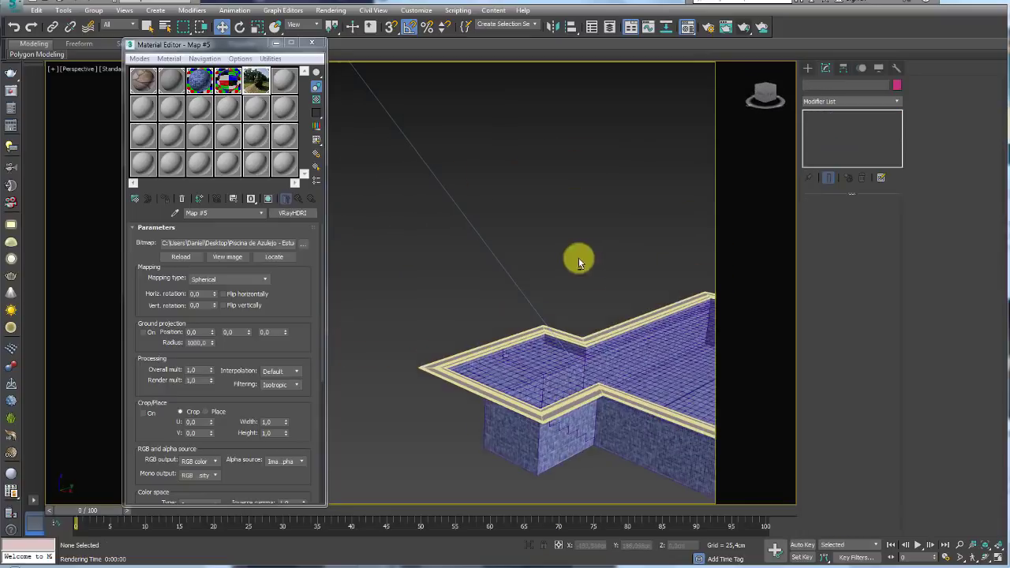
pyautogui.click(629, 429)
pyautogui.keyDown('alt'); pyautogui.moveTo(575, 371); pyautogui.dragTo(763, 214, button='middle'); pyautogui.keyUp('alt')
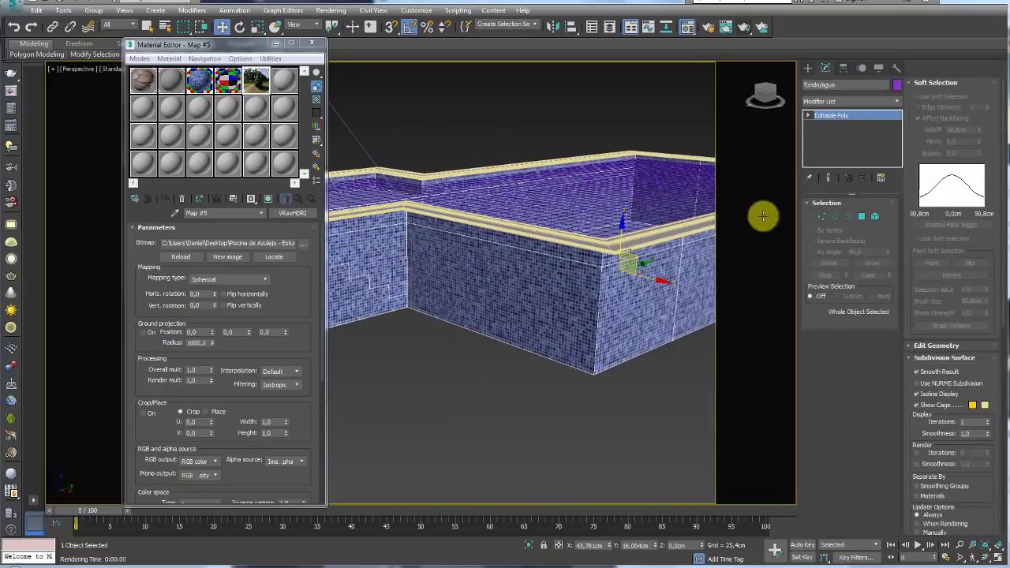
pyautogui.click(862, 216)
pyautogui.click(691, 277)
pyautogui.scroll(-5, 672, 284)
pyautogui.scroll(-4, 673, 285)
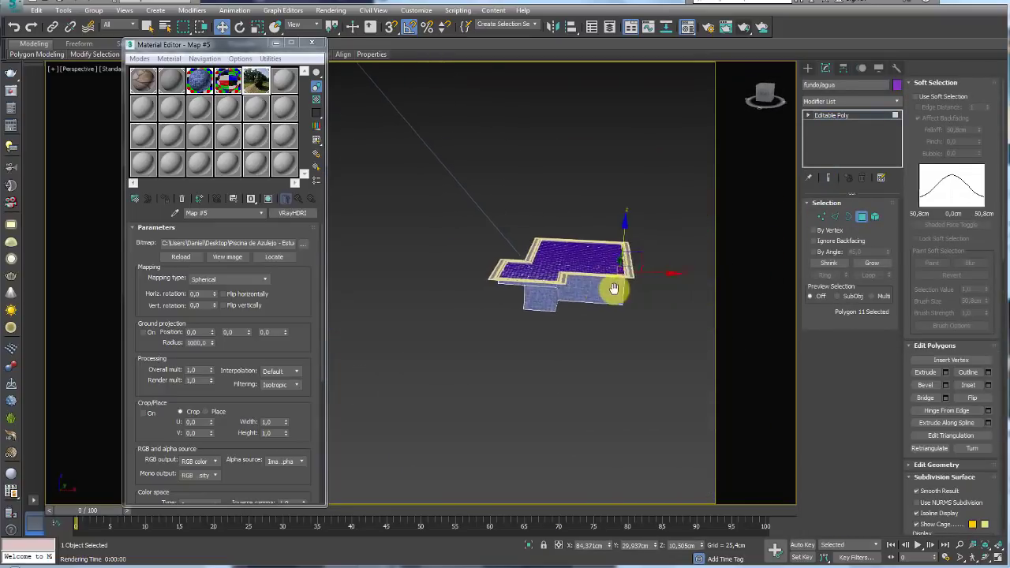
pyautogui.doubleClick(600, 266)
pyautogui.keyDown('alt'); pyautogui.moveTo(600, 330); pyautogui.dragTo(554, 322, button='middle'); pyautogui.keyUp('alt')
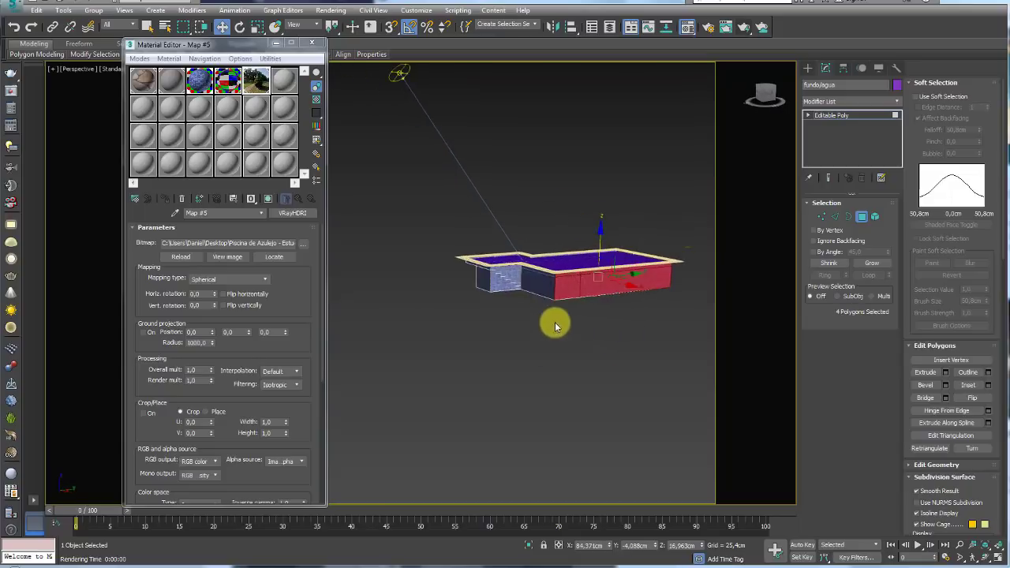
pyautogui.scroll(5, 600, 308)
pyautogui.moveTo(631, 287)
pyautogui.keyDown('alt'); pyautogui.mouseDown(button='middle')
pyautogui.moveTo(499, 315)
pyautogui.moveTo(531, 293)
pyautogui.mouseUp(button='middle'); pyautogui.keyUp('alt')
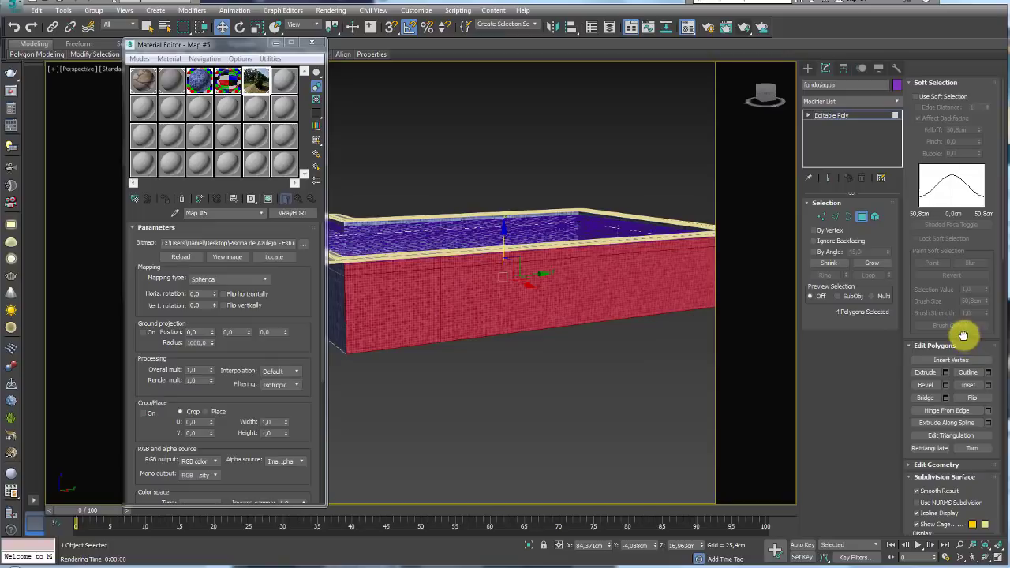
# Hide the selected outer wall polygons using Edit Geometry > Hide Selected
pyautogui.moveTo(964, 336); pyautogui.dragTo(965, 75)
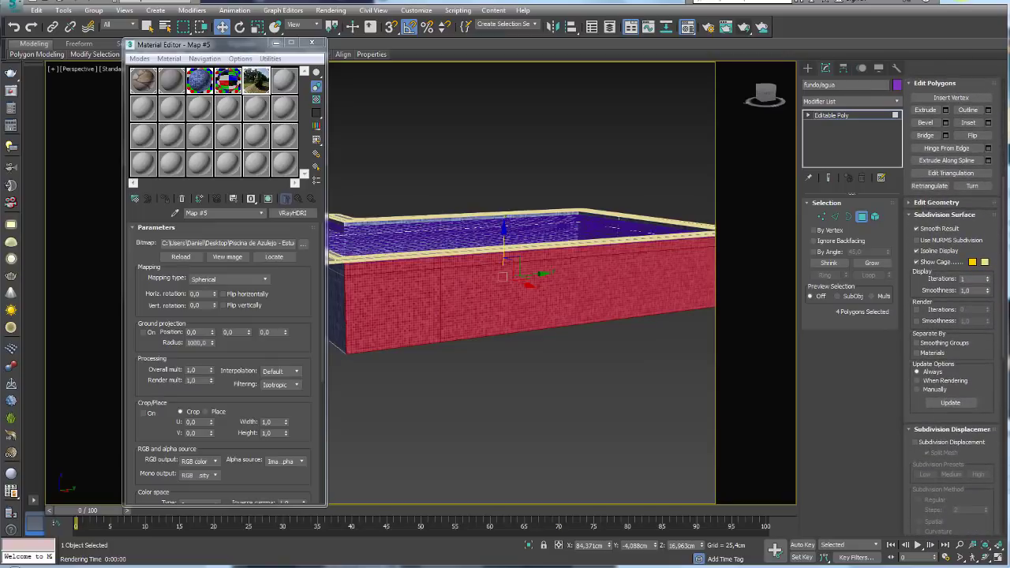
pyautogui.scroll(-2, 964, 122)
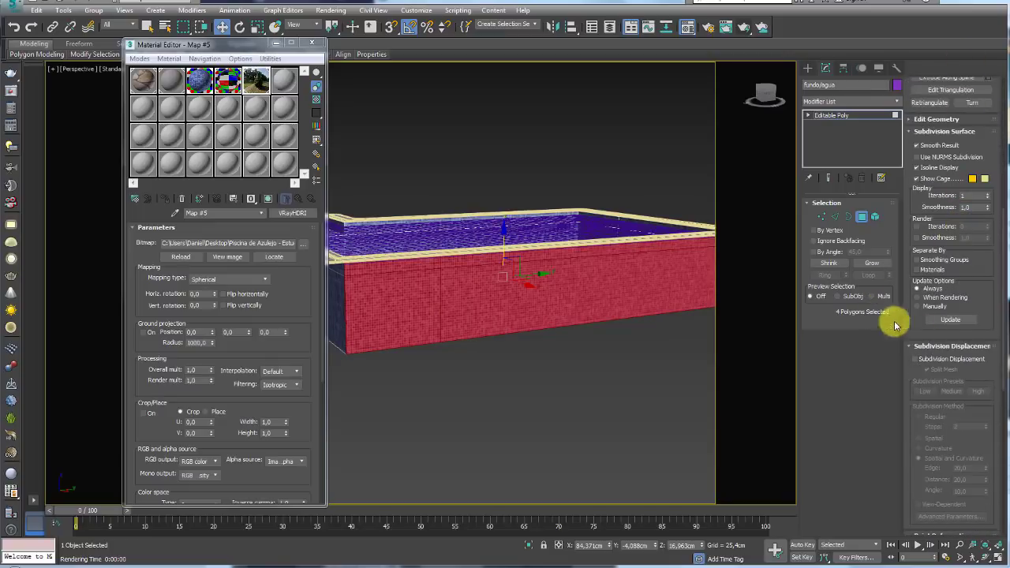
pyautogui.scroll(3, 986, 316)
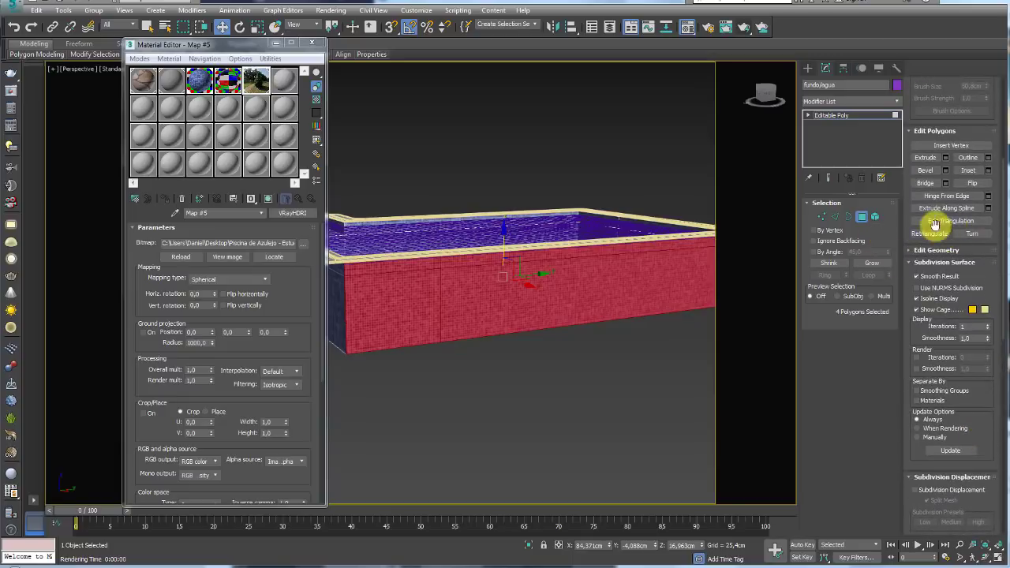
pyautogui.click(911, 250)
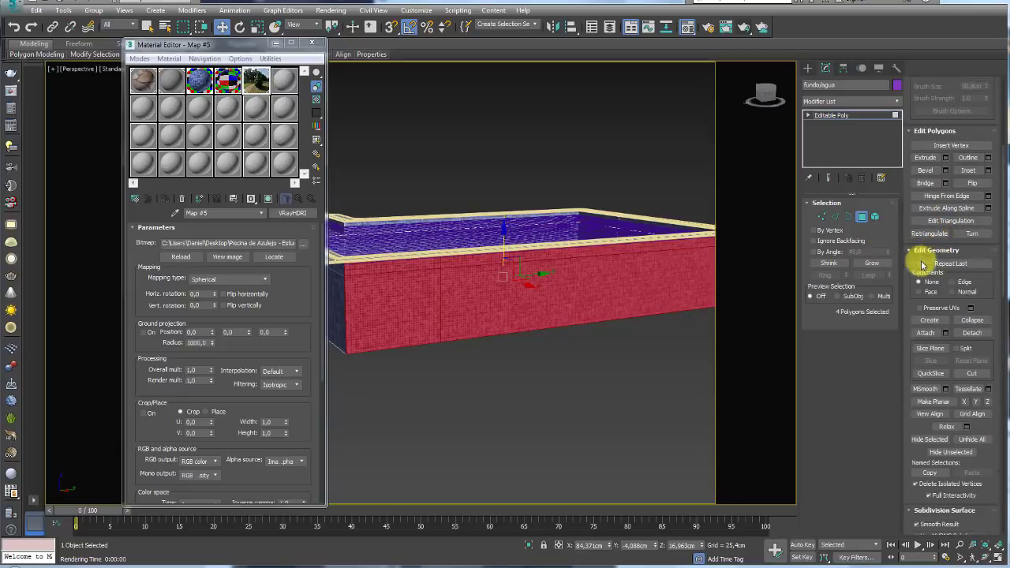
pyautogui.moveTo(992, 300); pyautogui.dragTo(981, 84)
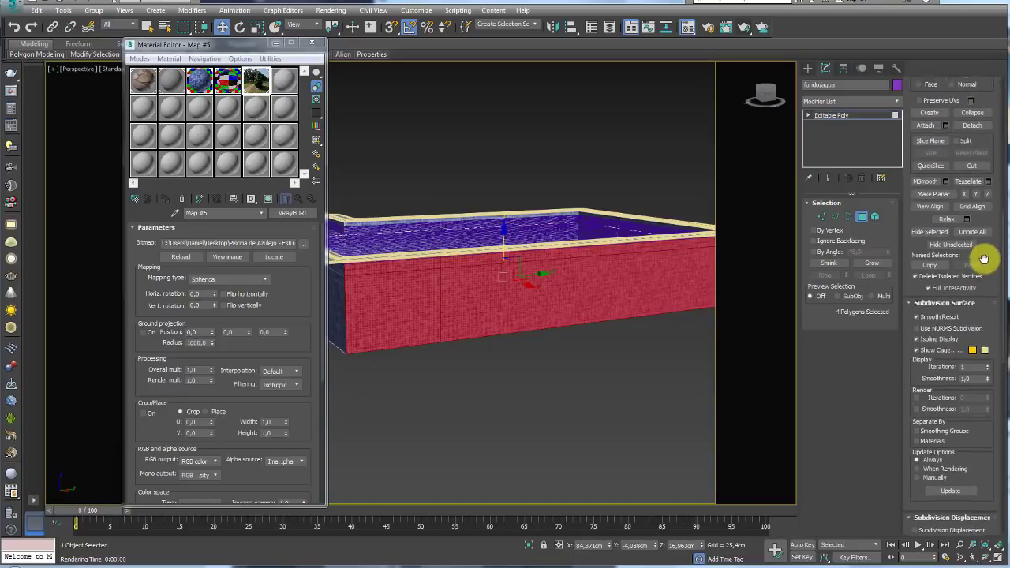
pyautogui.scroll(1, 939, 250)
pyautogui.click(934, 251)
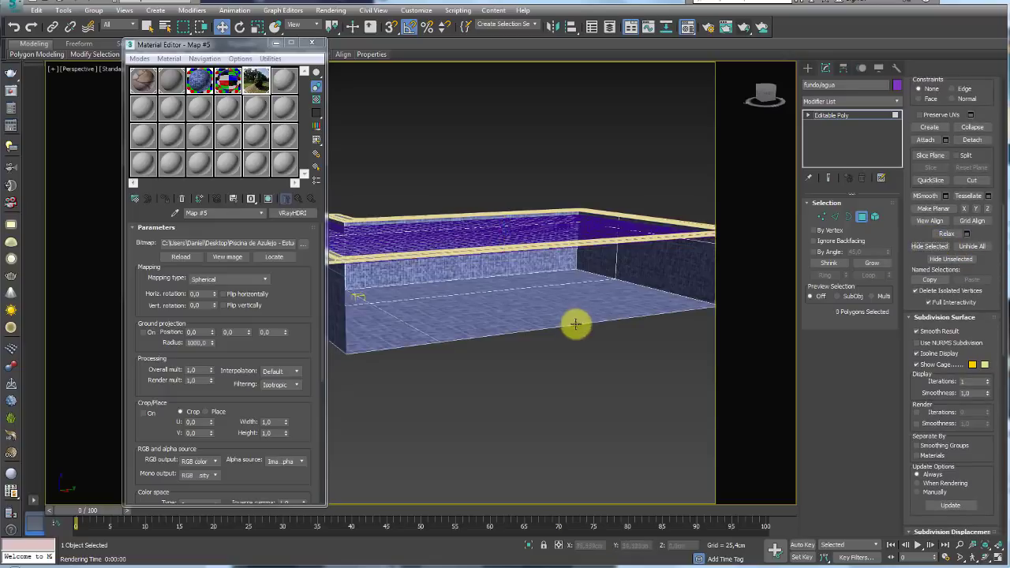
# Return to object level and close the Material Editor
pyautogui.moveTo(577, 322)
pyautogui.keyDown('alt'); pyautogui.mouseDown(button='middle')
pyautogui.moveTo(545, 332)
pyautogui.moveTo(535, 316)
pyautogui.mouseUp(button='middle'); pyautogui.keyUp('alt')
pyautogui.keyDown('alt'); pyautogui.moveTo(528, 303); pyautogui.dragTo(542, 332, button='middle'); pyautogui.keyUp('alt')
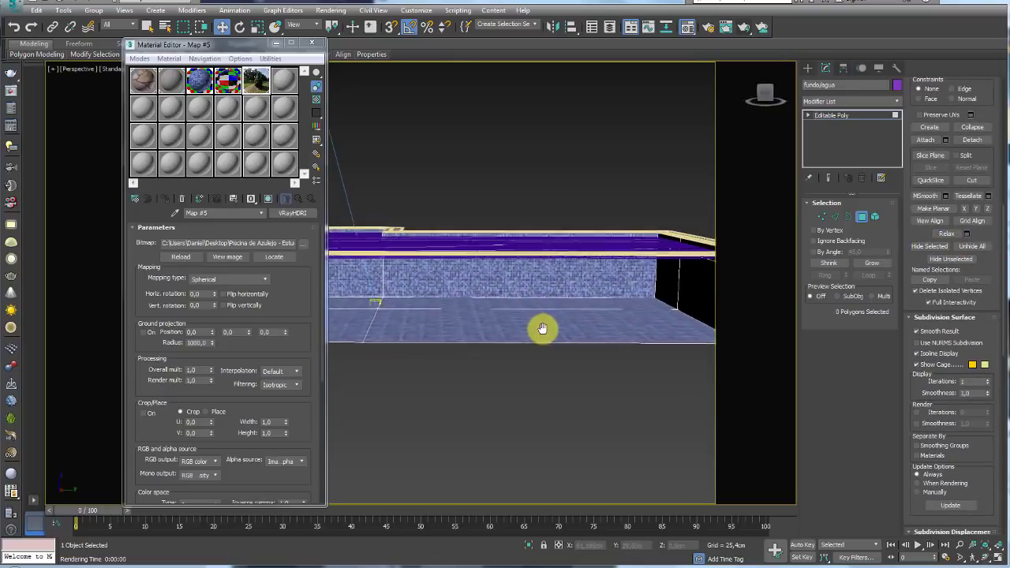
pyautogui.click(833, 115)
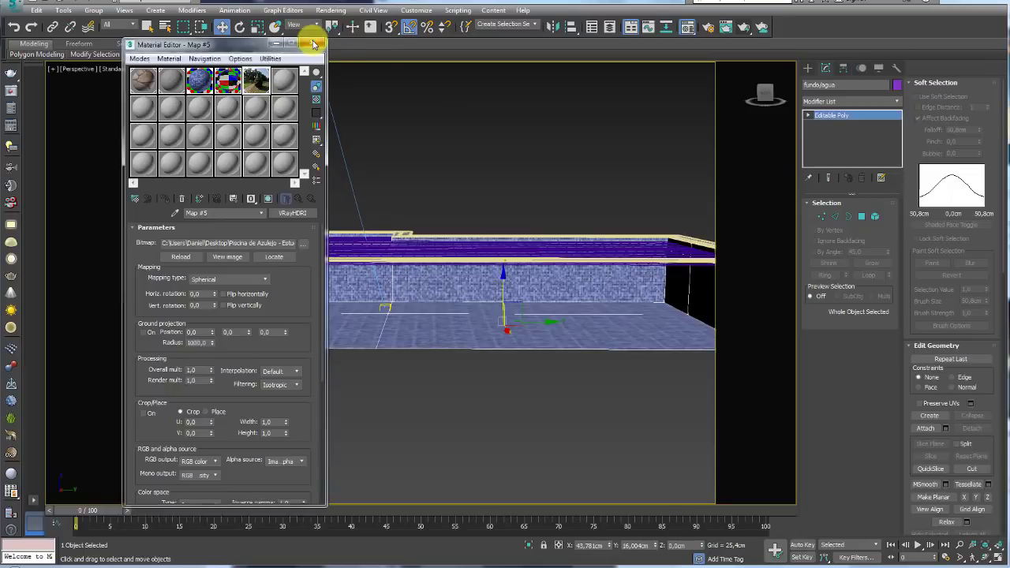
pyautogui.click(311, 44)
pyautogui.moveTo(521, 245)
pyautogui.keyDown('alt'); pyautogui.mouseDown(button='middle')
pyautogui.moveTo(513, 266)
pyautogui.moveTo(507, 237)
pyautogui.mouseUp(button='middle'); pyautogui.keyUp('alt')
pyautogui.scroll(3, 502, 257)
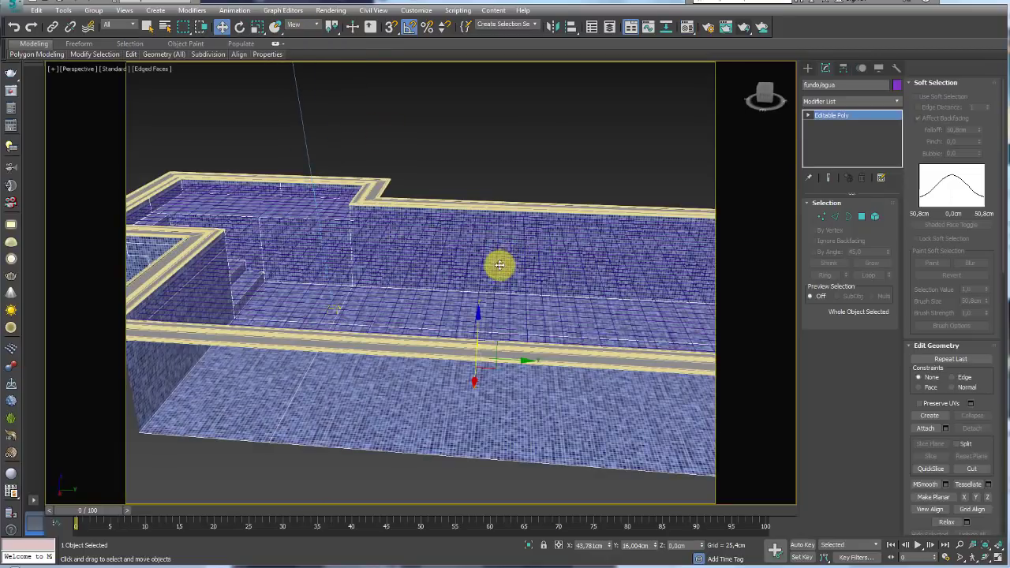
# Assign a Noise map to the Bump slot of the water material in slot 4
pyautogui.click(499, 265)
pyautogui.click(685, 27)
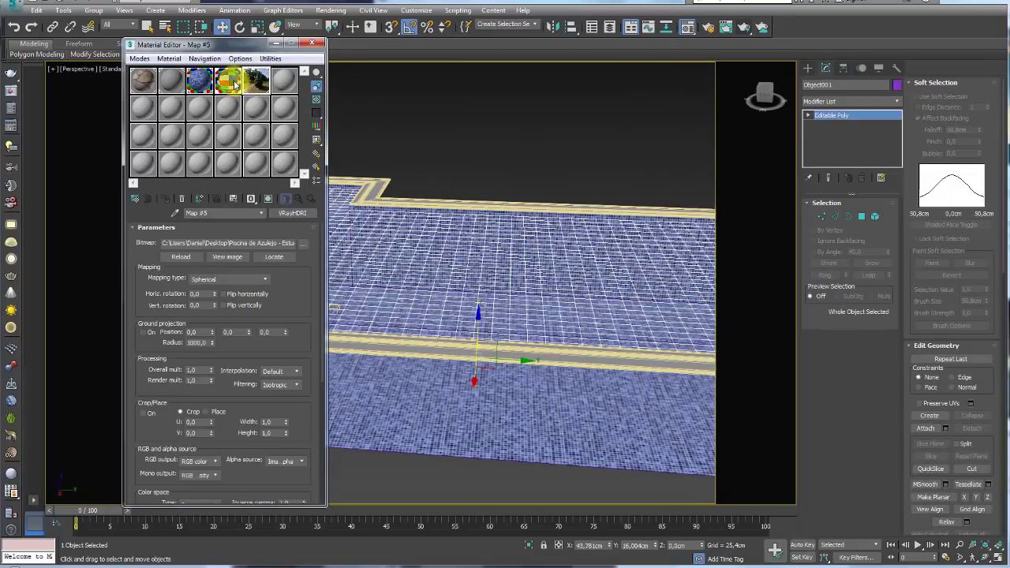
pyautogui.doubleClick(230, 82)
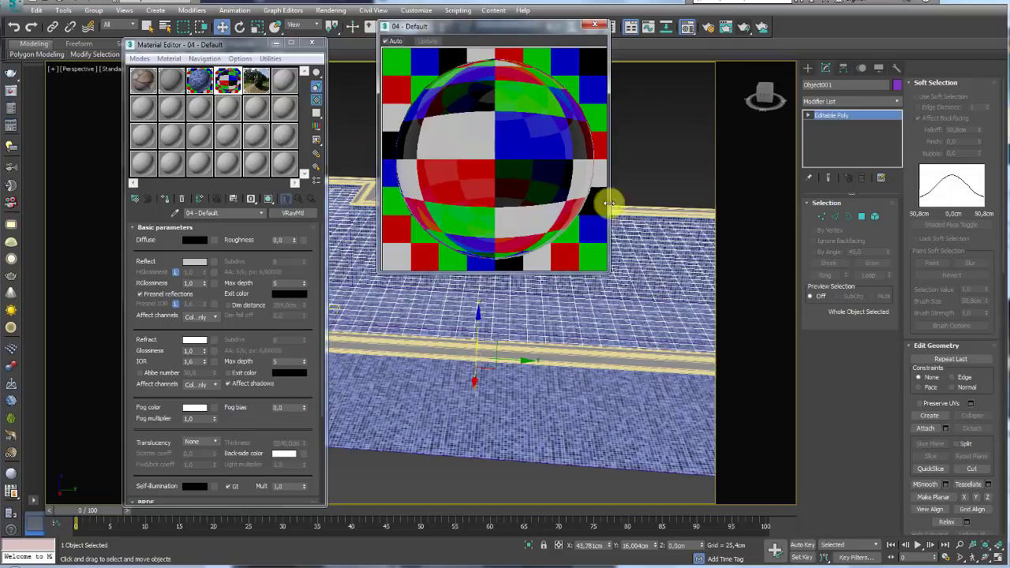
pyautogui.moveTo(314, 367); pyautogui.dragTo(313, 216)
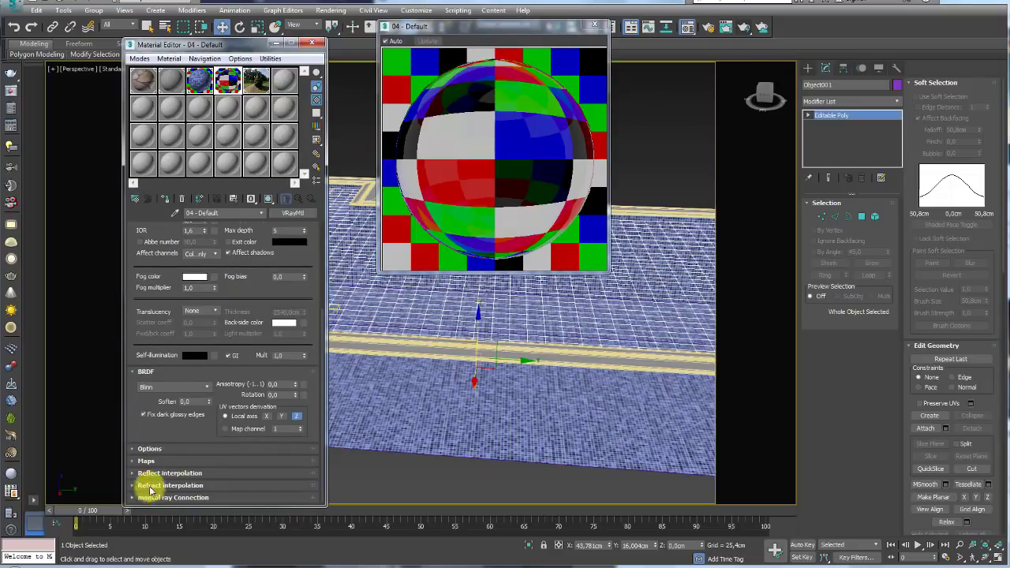
pyautogui.click(147, 461)
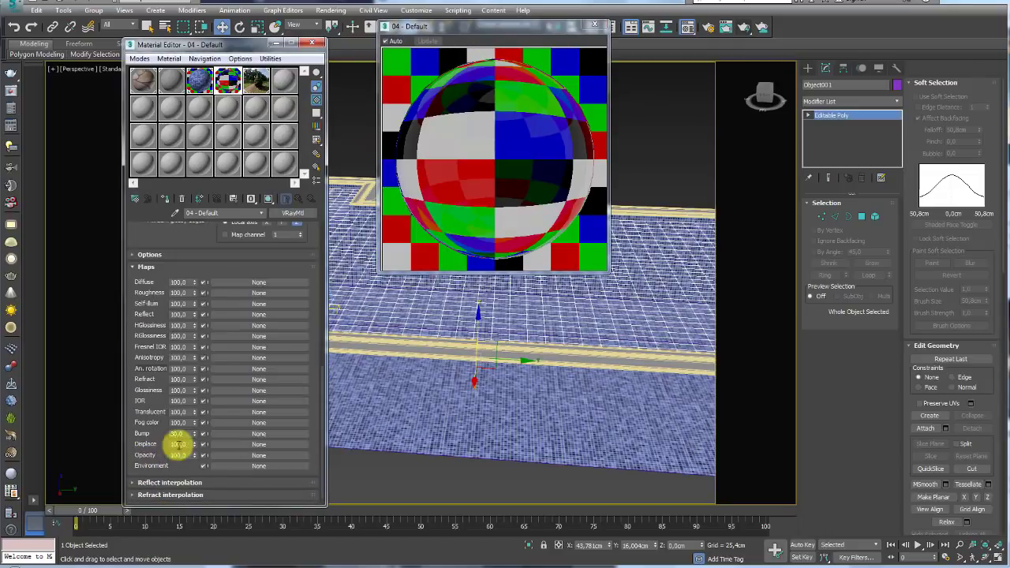
pyautogui.click(232, 434)
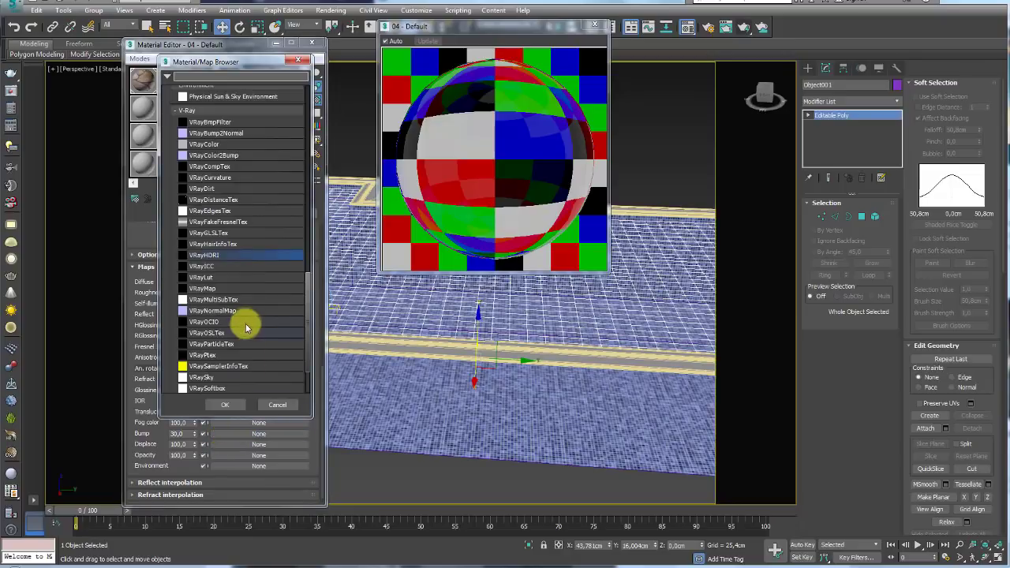
pyautogui.scroll(-5, 225, 263)
pyautogui.scroll(-5, 221, 268)
pyautogui.scroll(3, 224, 268)
pyautogui.scroll(2, 226, 252)
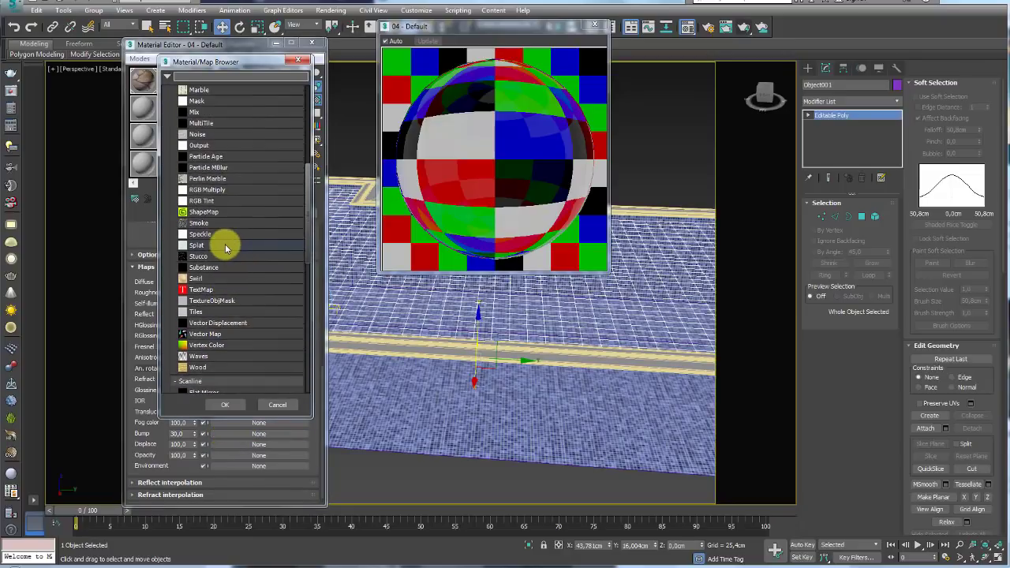
pyautogui.scroll(2, 225, 233)
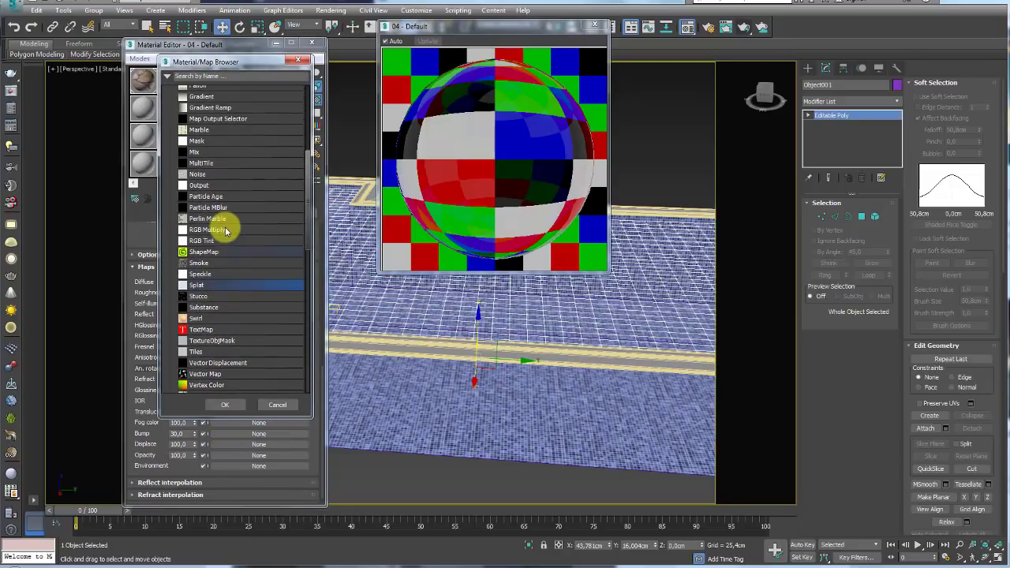
pyautogui.doubleClick(198, 176)
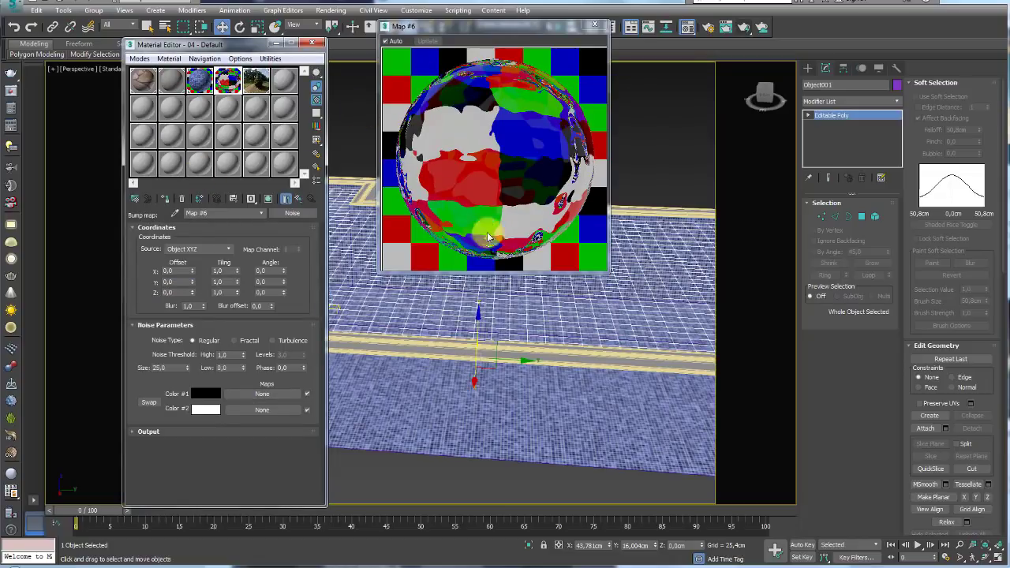
# Run a test render of the pool and close the render windows
pyautogui.click(744, 26)
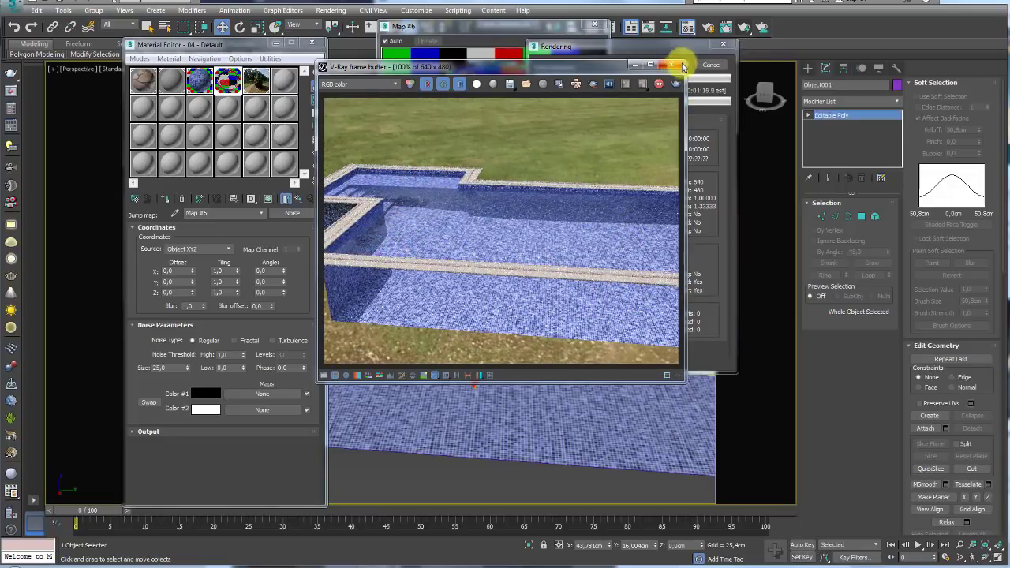
pyautogui.click(710, 66)
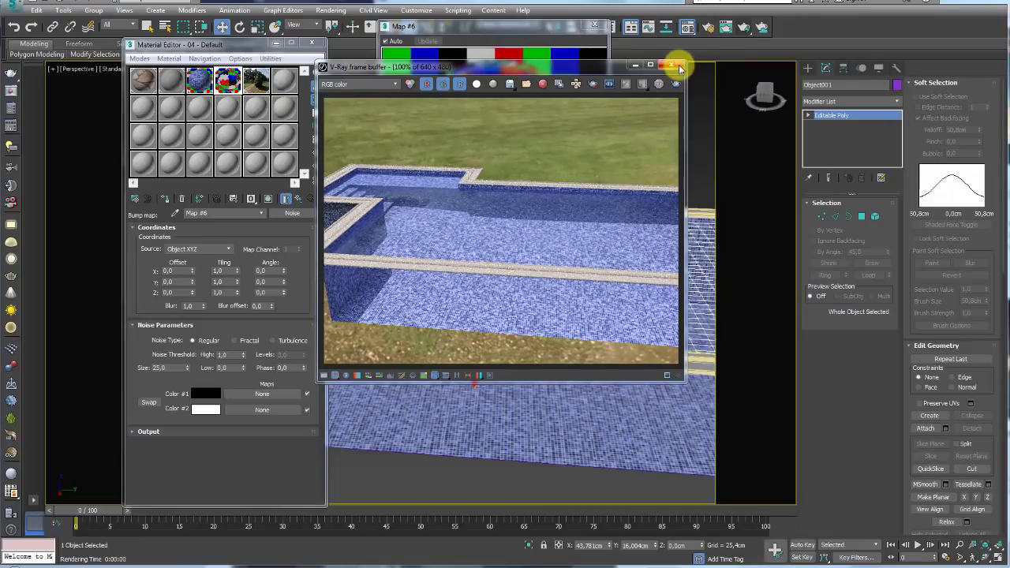
pyautogui.click(671, 64)
# Select the unused sample slot 12 - Default and open the map browser for its Diffuse colour
pyautogui.click(594, 24)
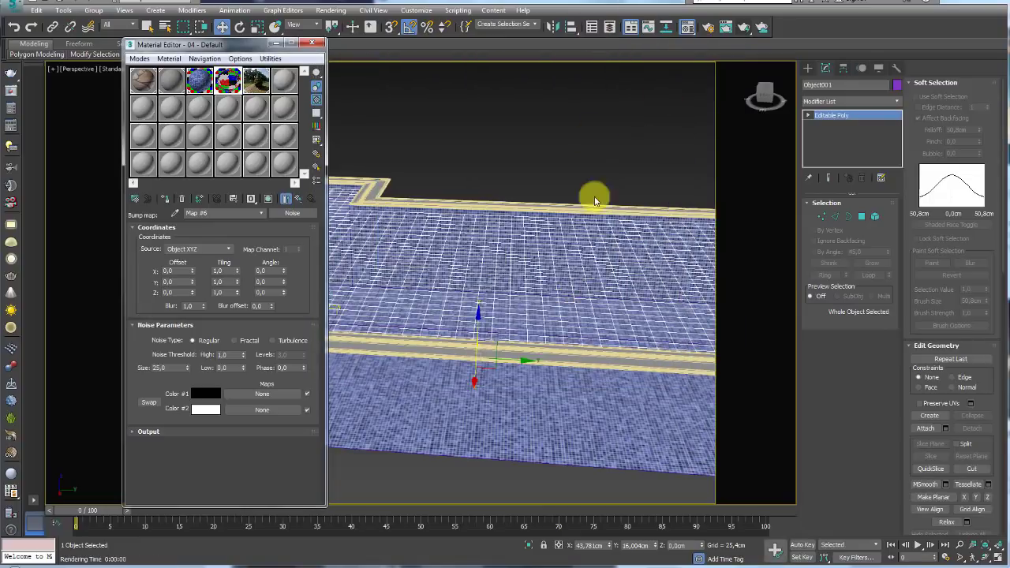
pyautogui.keyDown('alt'); pyautogui.moveTo(593, 198); pyautogui.dragTo(544, 309, button='middle'); pyautogui.keyUp('alt')
pyautogui.scroll(-5, 550, 272)
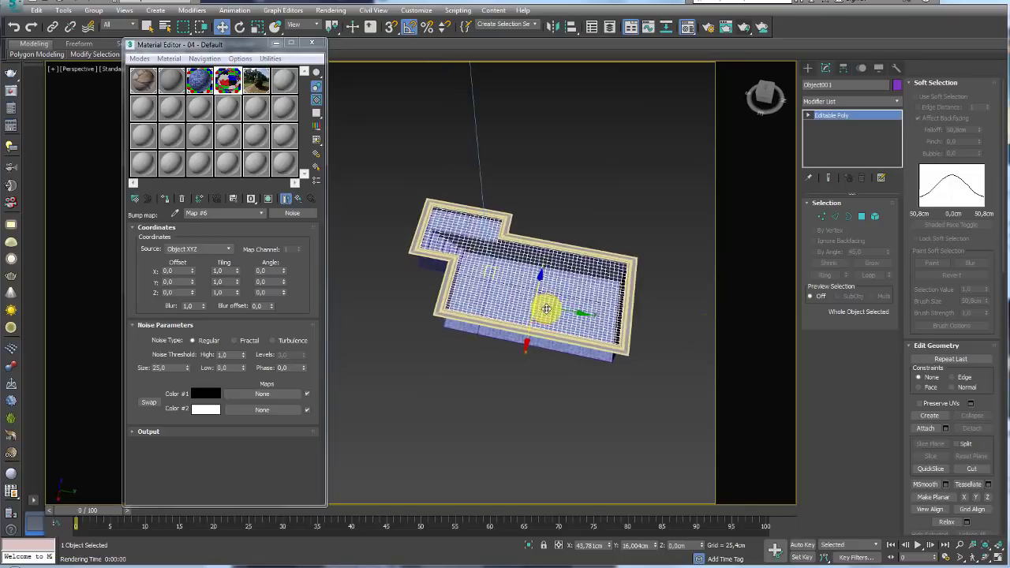
pyautogui.scroll(8, 543, 300)
pyautogui.moveTo(360, 287); pyautogui.dragTo(402, 285, button='middle')
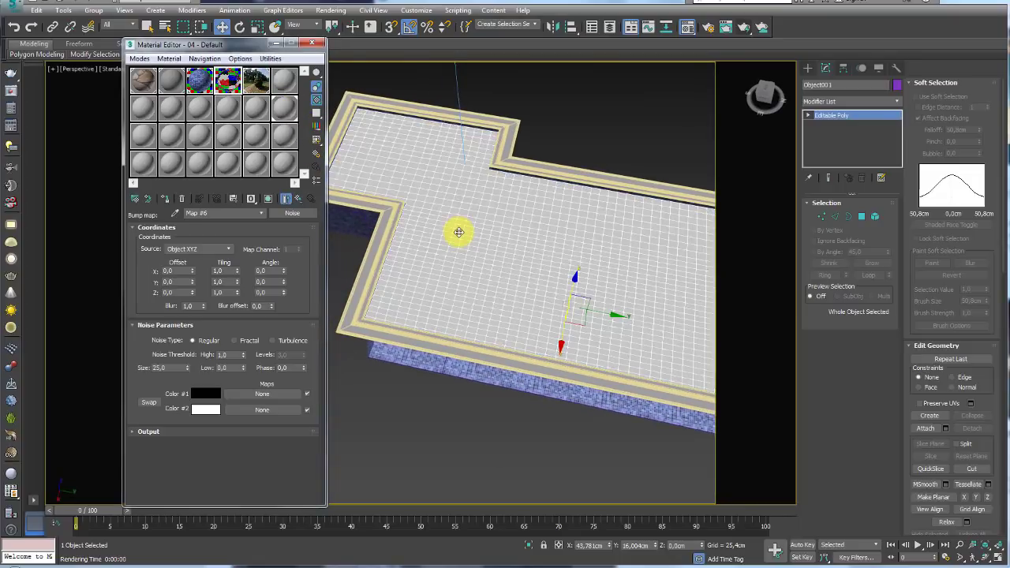
pyautogui.click(285, 109)
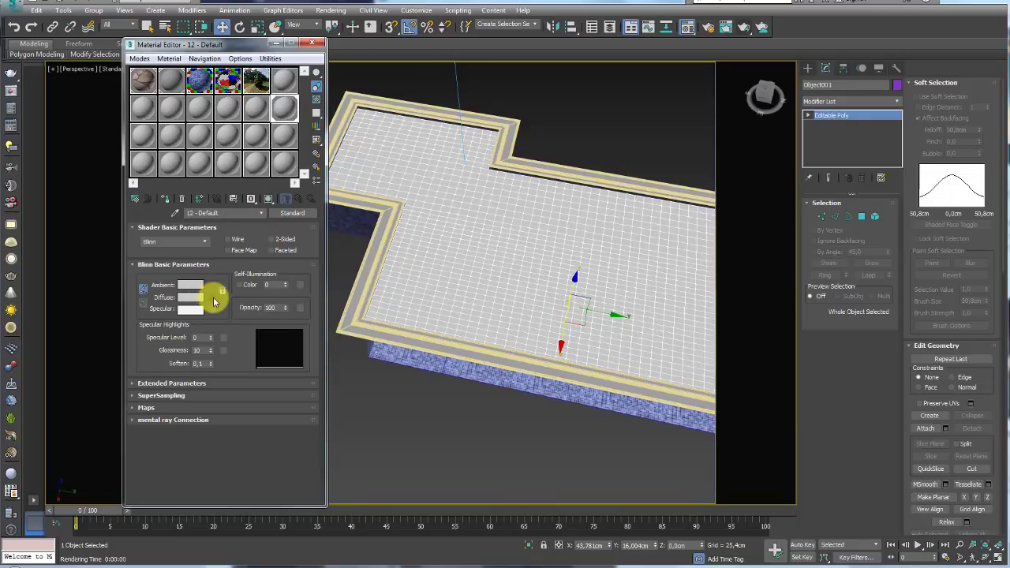
pyautogui.click(214, 300)
pyautogui.scroll(1, 198, 163)
# Apply a Checker map to the Diffuse colour and show it in the viewport
pyautogui.scroll(1, 194, 190)
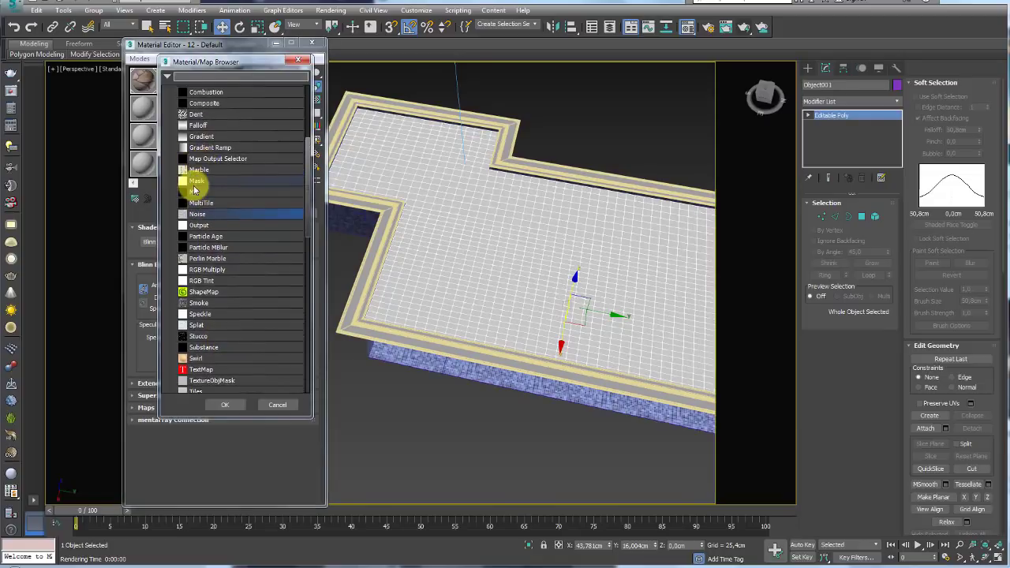
pyautogui.scroll(1, 195, 189)
pyautogui.scroll(2, 212, 209)
pyautogui.doubleClick(202, 139)
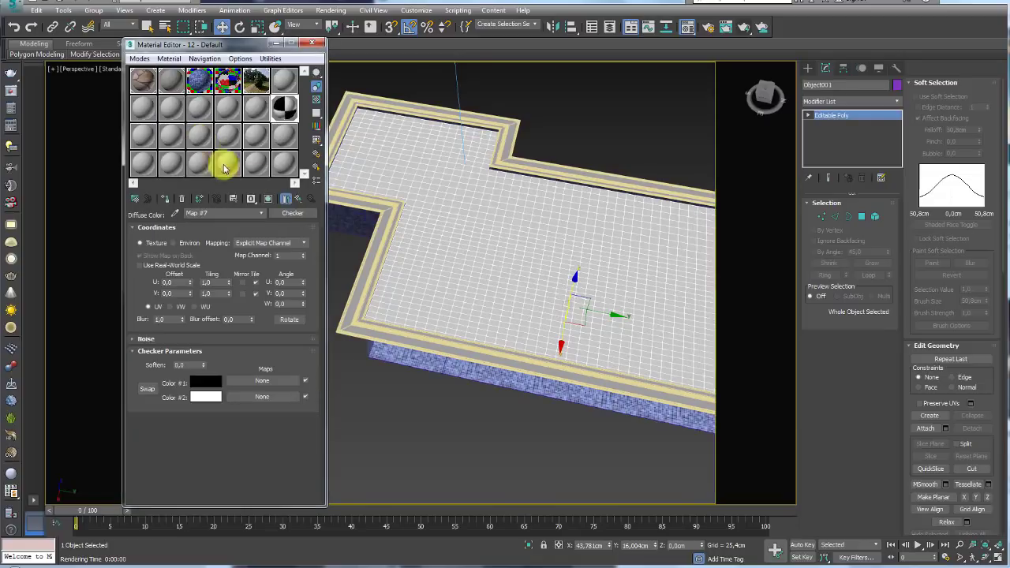
pyautogui.click(266, 200)
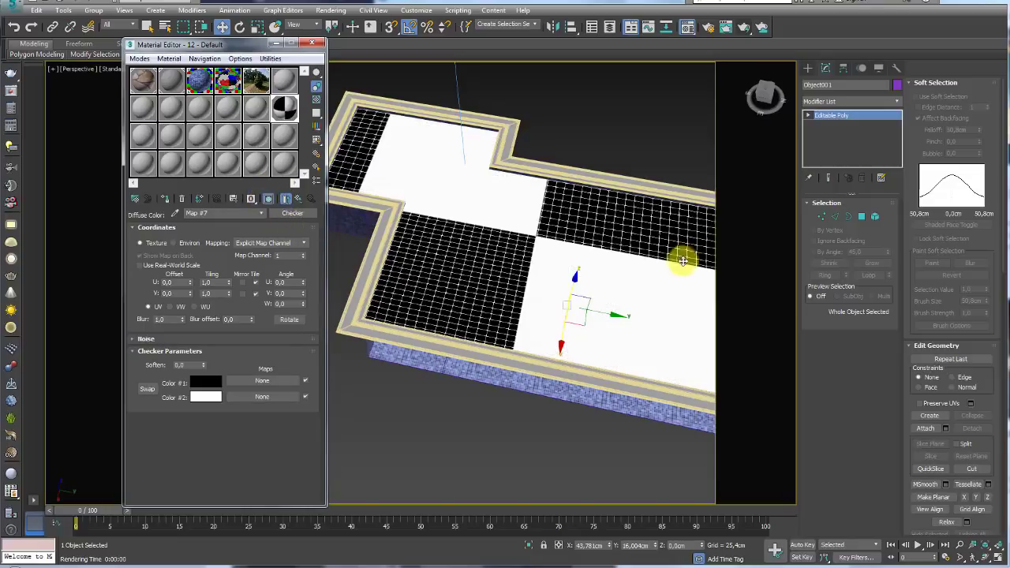
pyautogui.scroll(-5, 676, 263)
# Add a UVW Map modifier to the floor and scale its gizmo down for finer tiles
pyautogui.click(897, 101)
pyautogui.moveTo(898, 109); pyautogui.dragTo(898, 426)
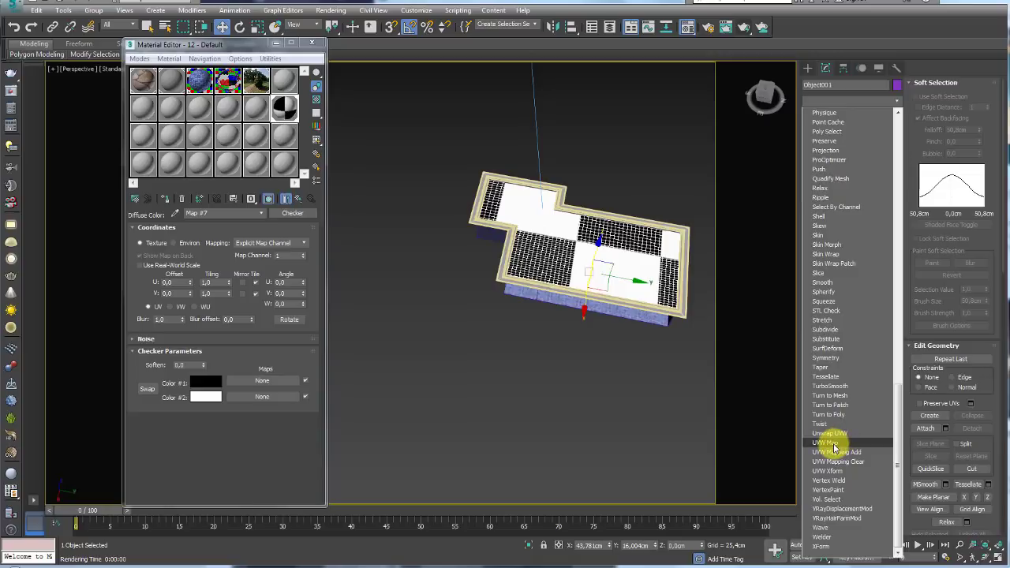
pyautogui.click(835, 446)
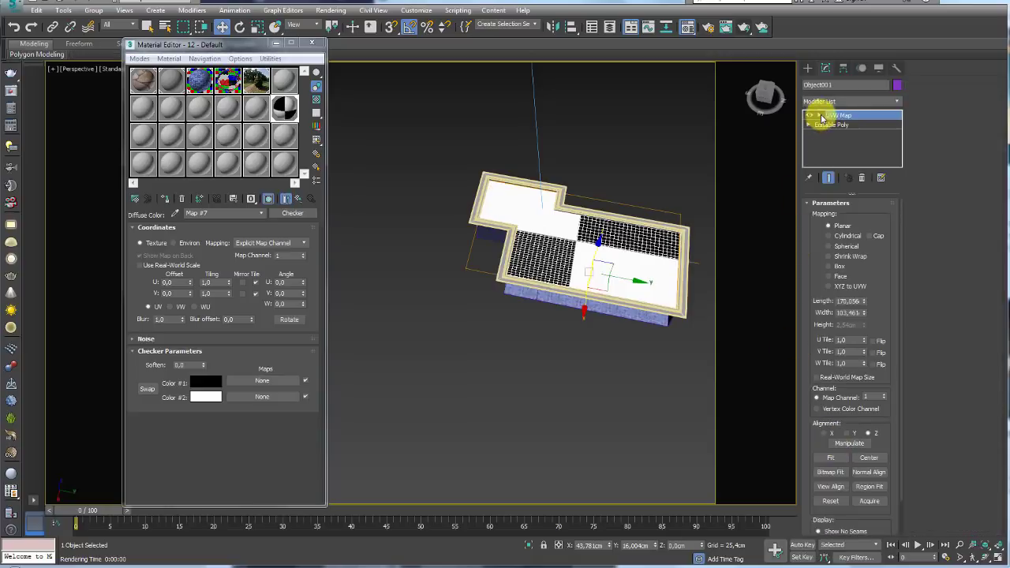
pyautogui.click(820, 116)
pyautogui.click(838, 125)
pyautogui.press('r')
pyautogui.moveTo(581, 237)
pyautogui.mouseDown()
pyautogui.moveTo(632, 454)
pyautogui.moveTo(634, 270)
pyautogui.moveTo(590, 237)
pyautogui.moveTo(587, 252)
pyautogui.mouseUp()
# Convert the floor to Editable Poly and reapply the tile material
pyautogui.rightClick(579, 237)
pyautogui.moveTo(604, 372)
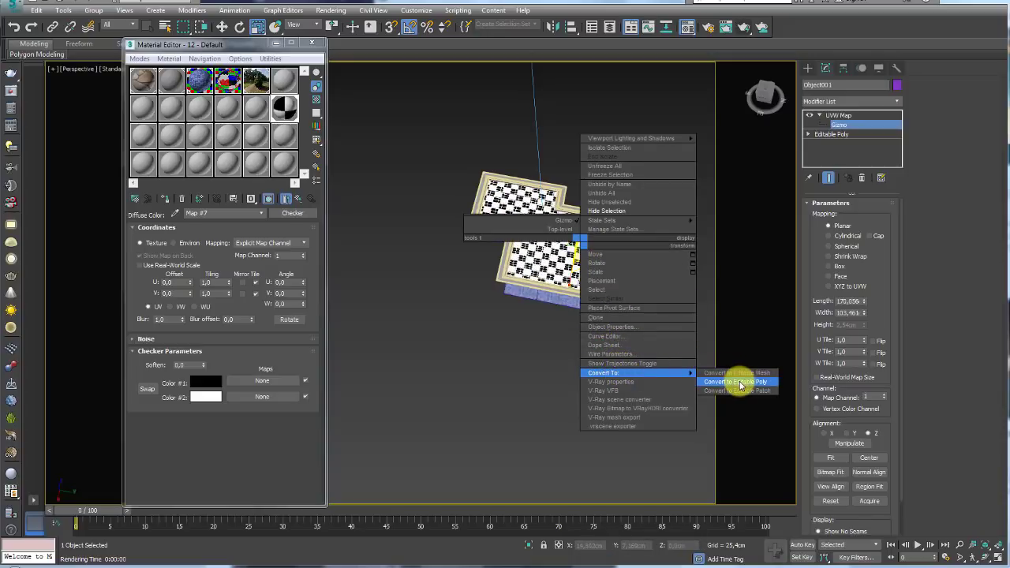
pyautogui.click(734, 382)
pyautogui.moveTo(262, 115); pyautogui.dragTo(597, 247)
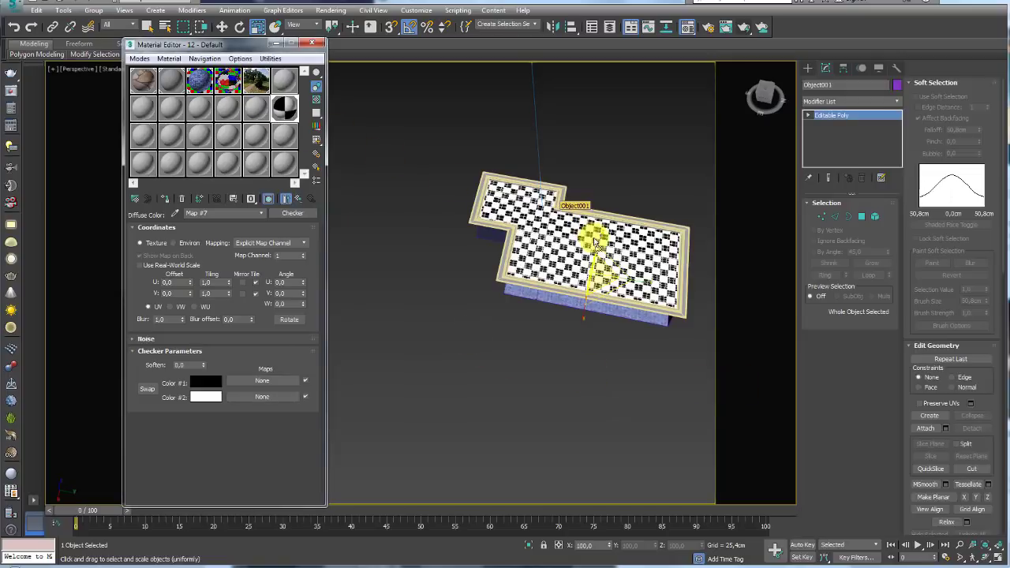
pyautogui.scroll(5, 588, 251)
# Render the pool to check the finer tiles, then open 04 - Default's Noise bump map
pyautogui.scroll(3, 596, 240)
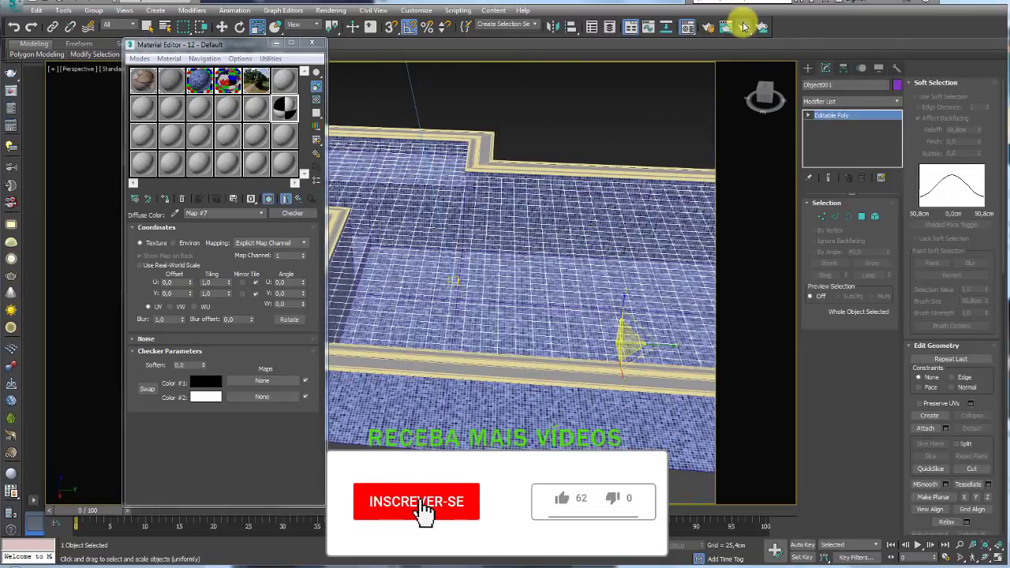
pyautogui.click(744, 27)
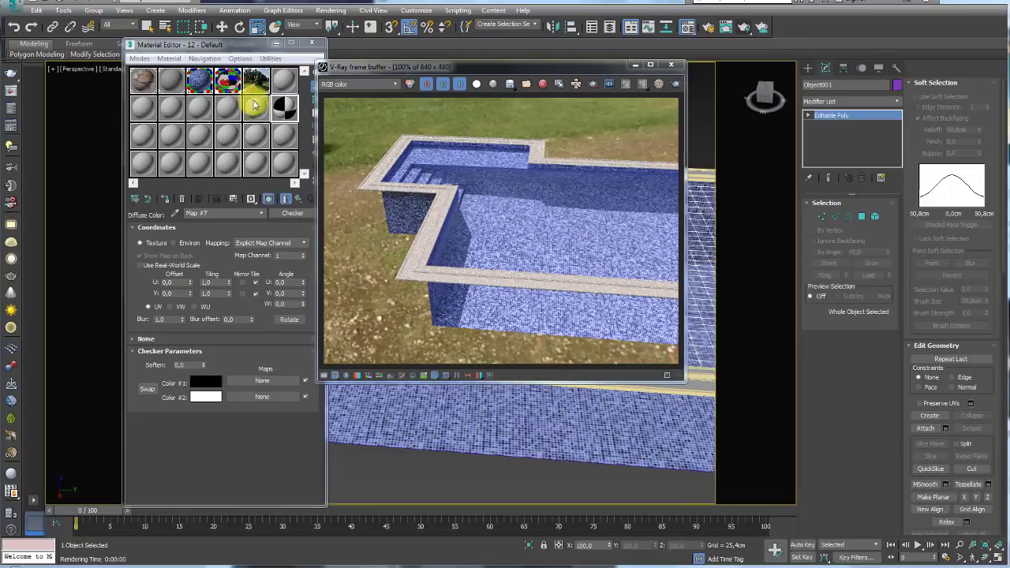
pyautogui.click(236, 85)
pyautogui.click(233, 84)
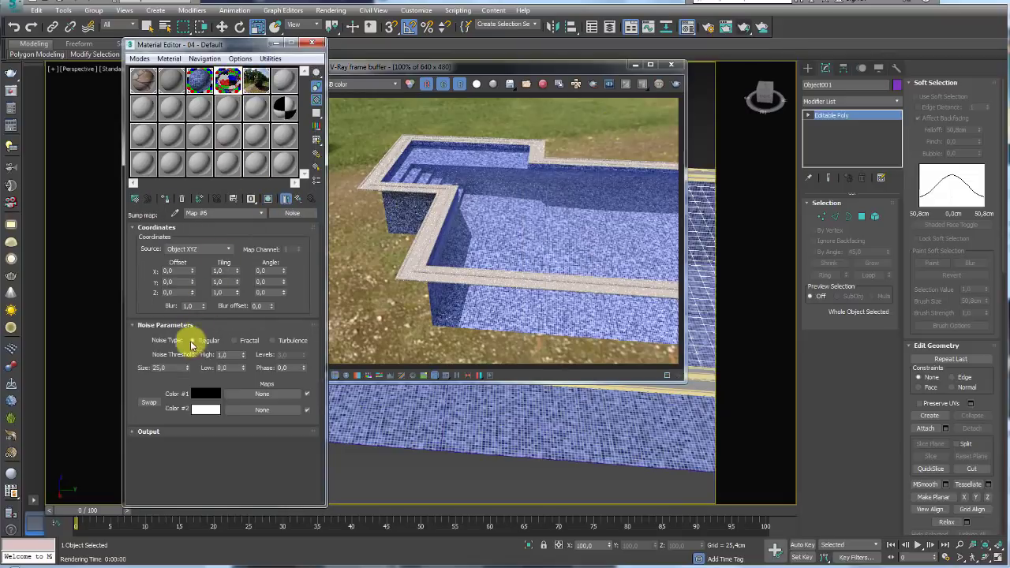
pyautogui.click(174, 271)
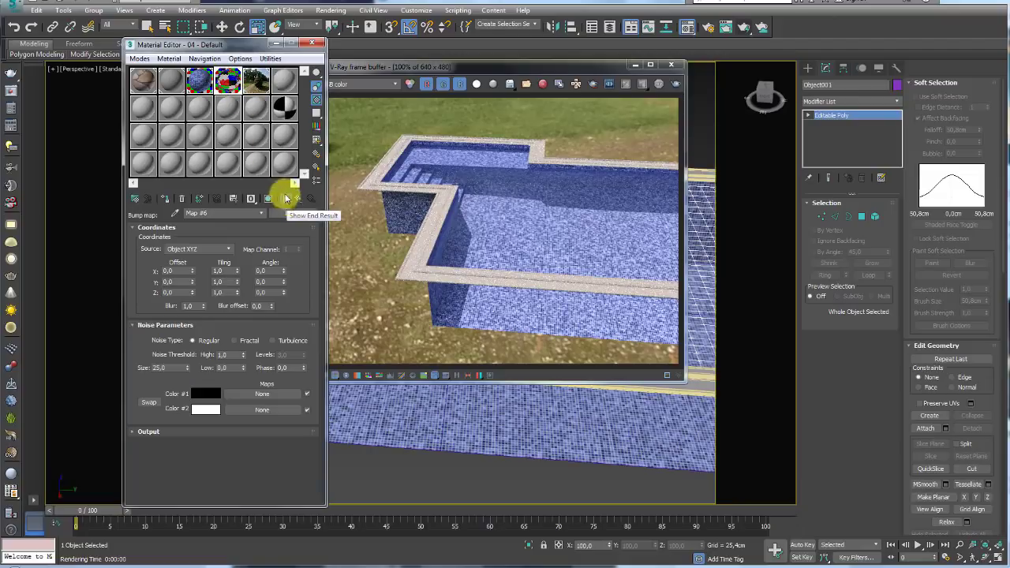
# Set the Noise thresholds to Low 0,25 and High 0,8
pyautogui.doubleClick(233, 84)
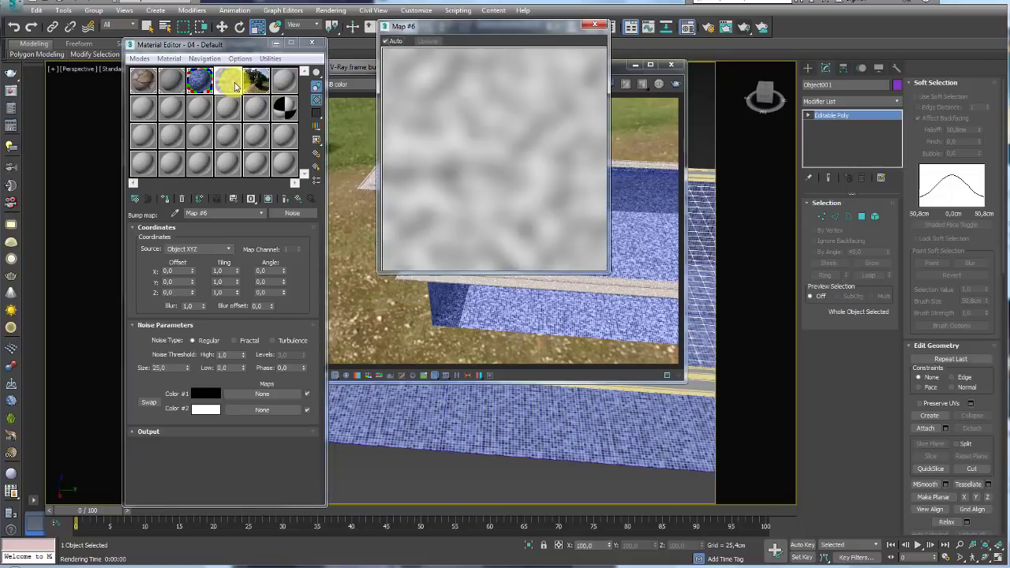
pyautogui.moveTo(422, 43); pyautogui.dragTo(516, 104)
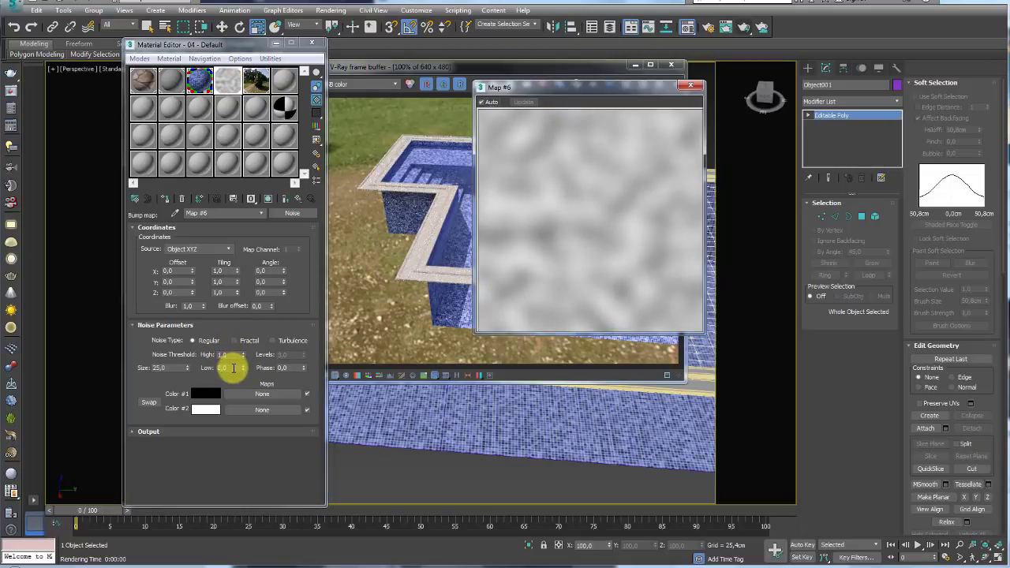
pyautogui.moveTo(244, 369); pyautogui.dragTo(244, 336)
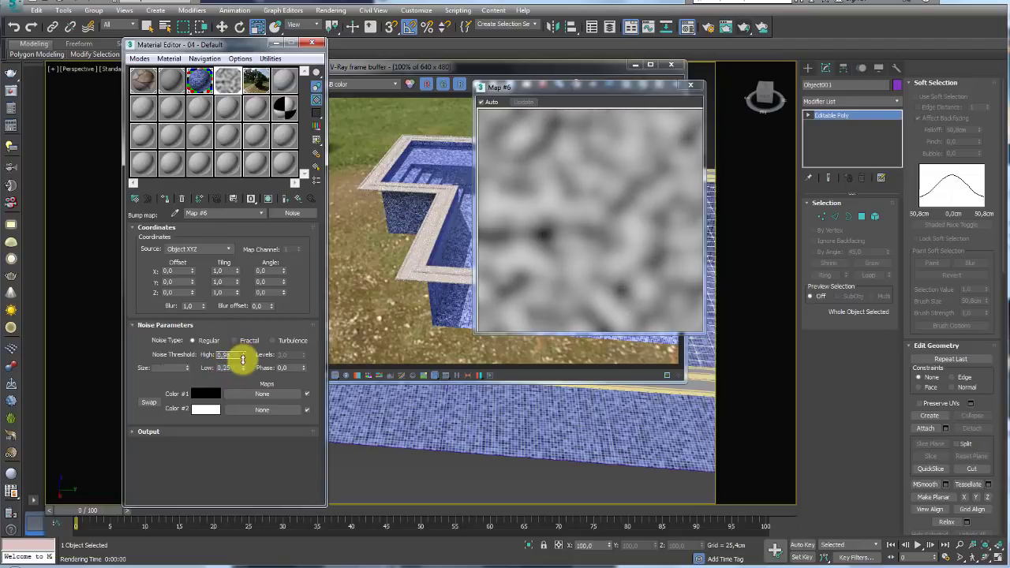
pyautogui.write('0,835')
pyautogui.press('Return')
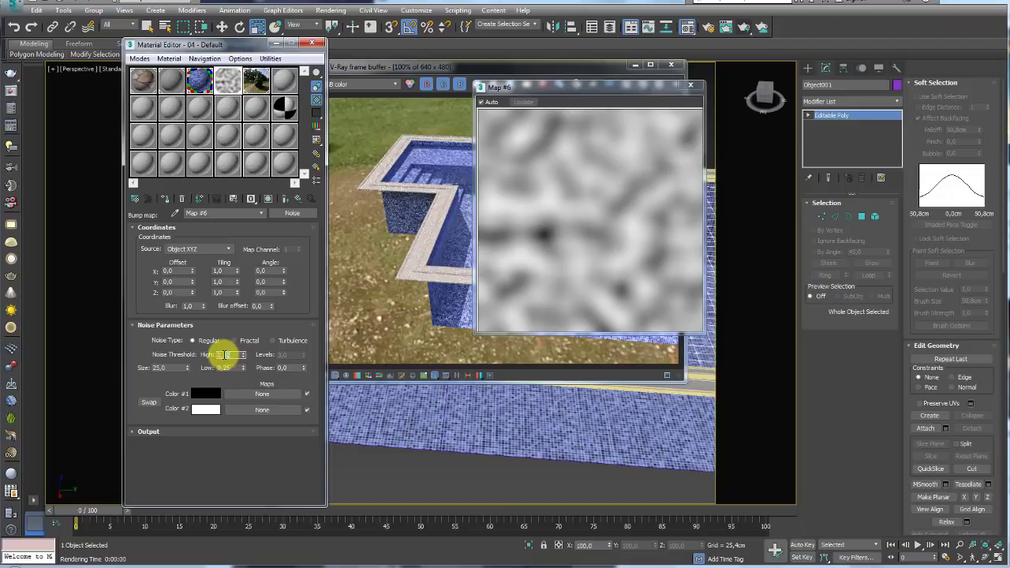
pyautogui.doubleClick(231, 354)
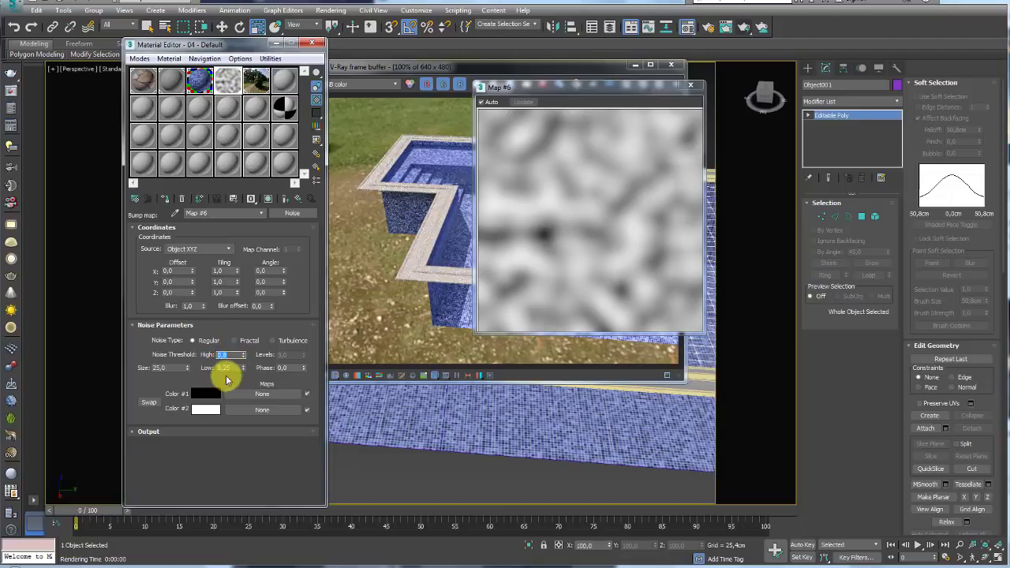
# Make Noise Color #2 dark grey and set the noise size to 3,0
pyautogui.click(205, 408)
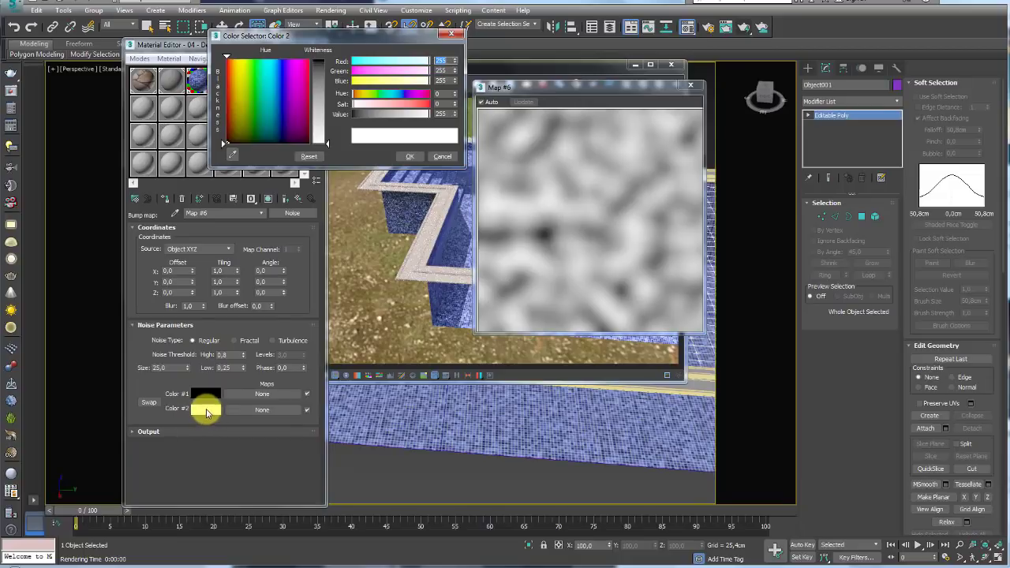
pyautogui.moveTo(327, 144); pyautogui.dragTo(326, 69)
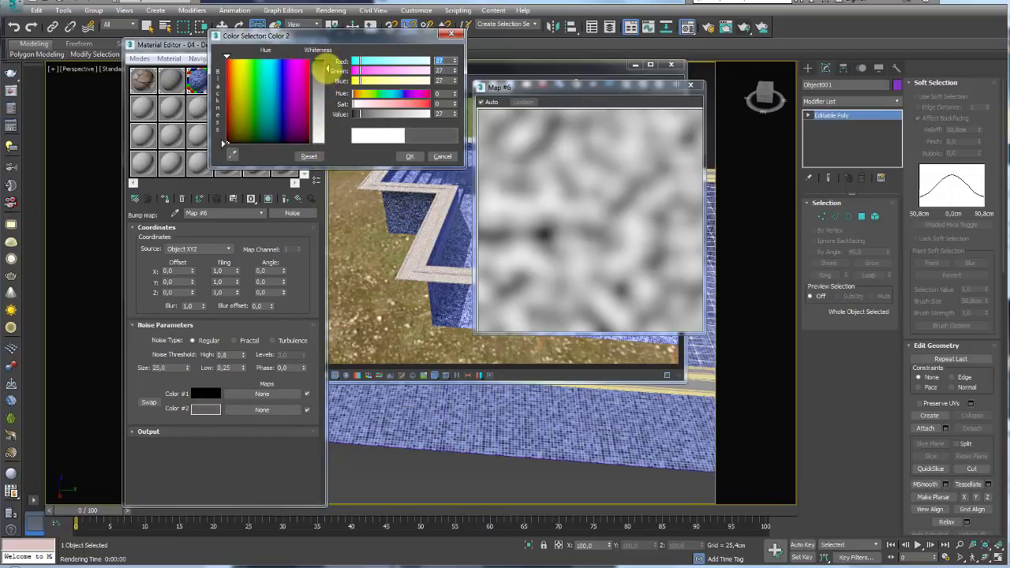
pyautogui.click(404, 153)
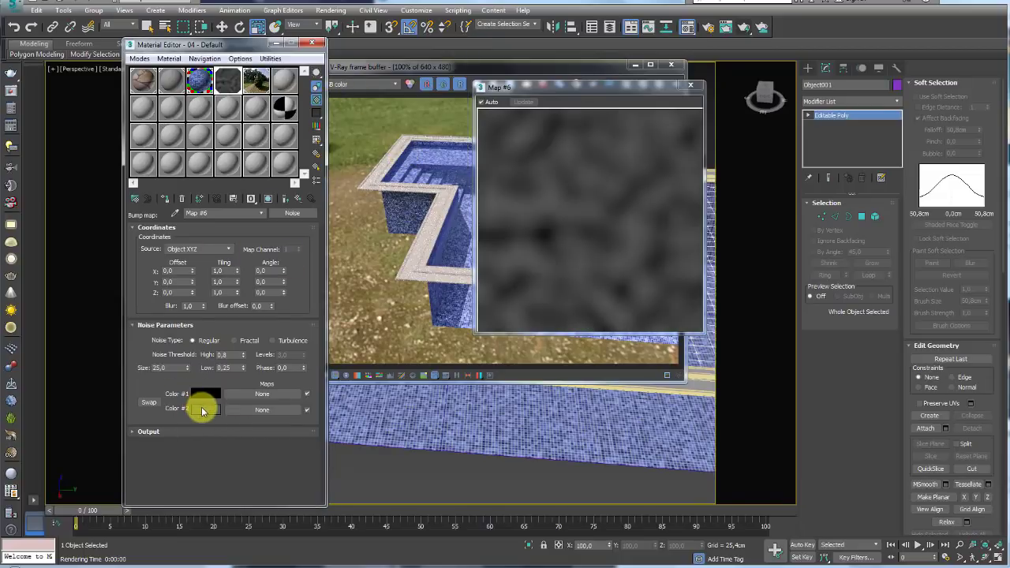
pyautogui.click(204, 409)
pyautogui.click(410, 156)
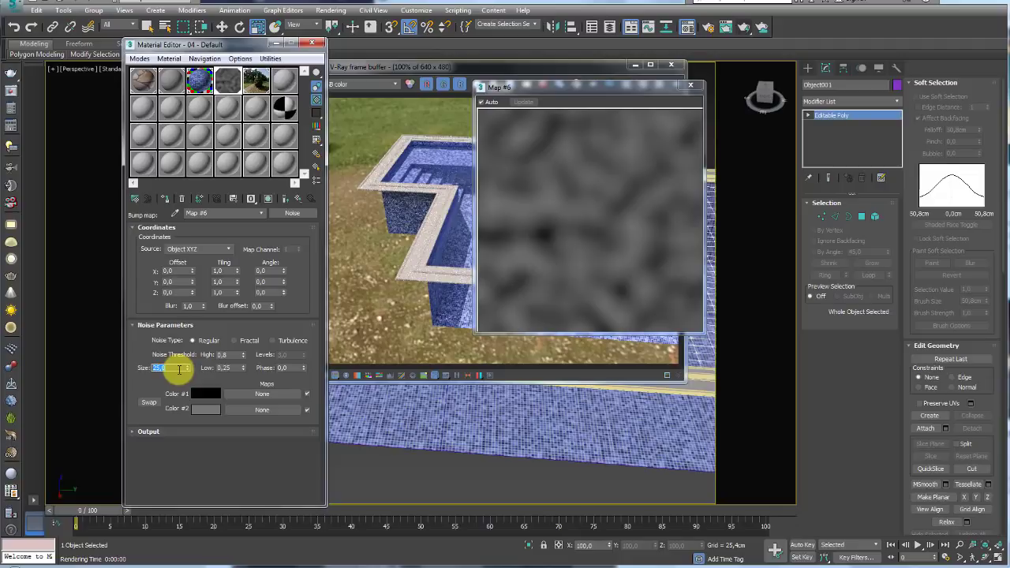
pyautogui.write('51')
pyautogui.press('Return')
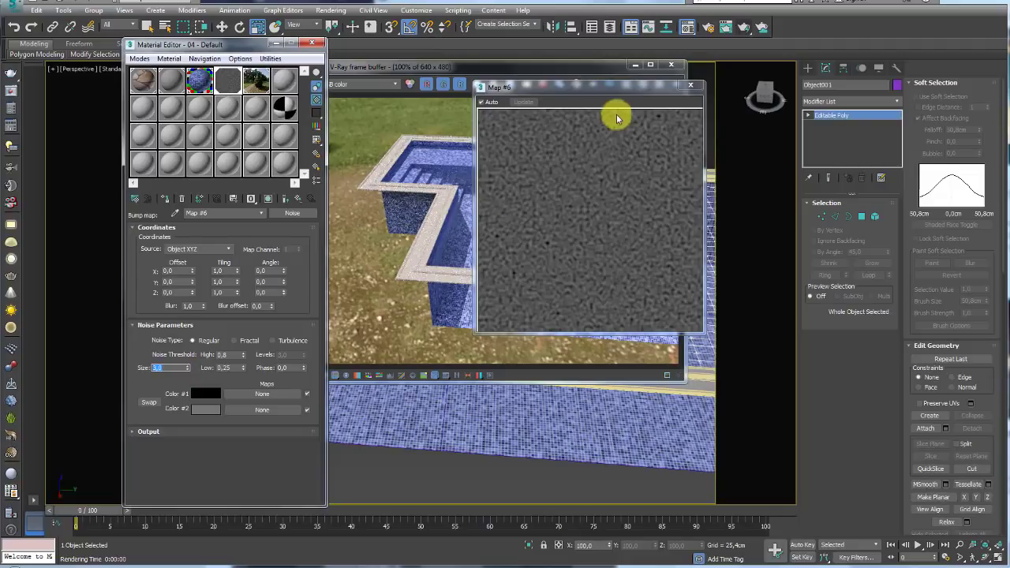
pyautogui.click(690, 87)
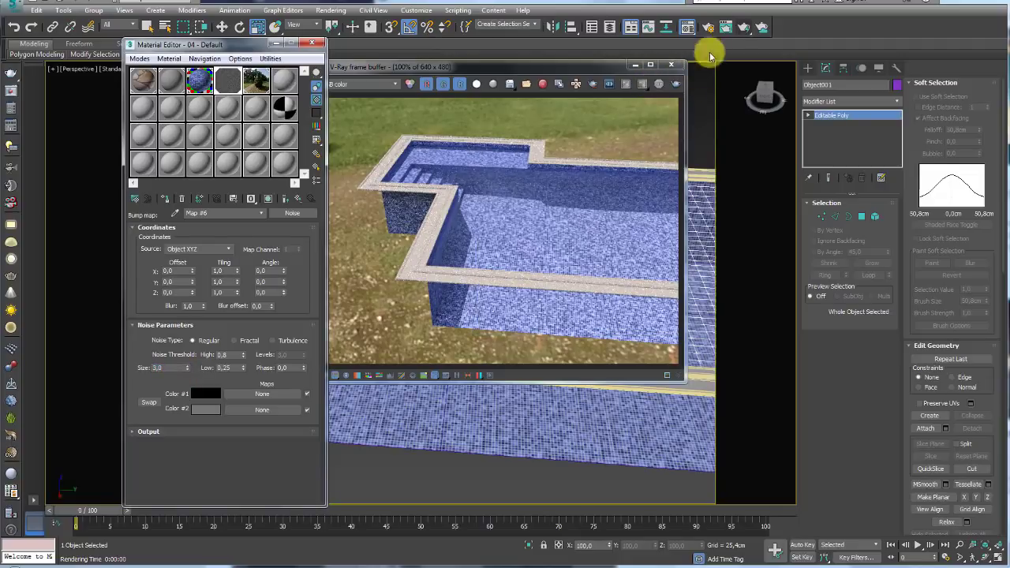
# Cancel a test render, then set the water material's refraction colour to black
pyautogui.click(744, 27)
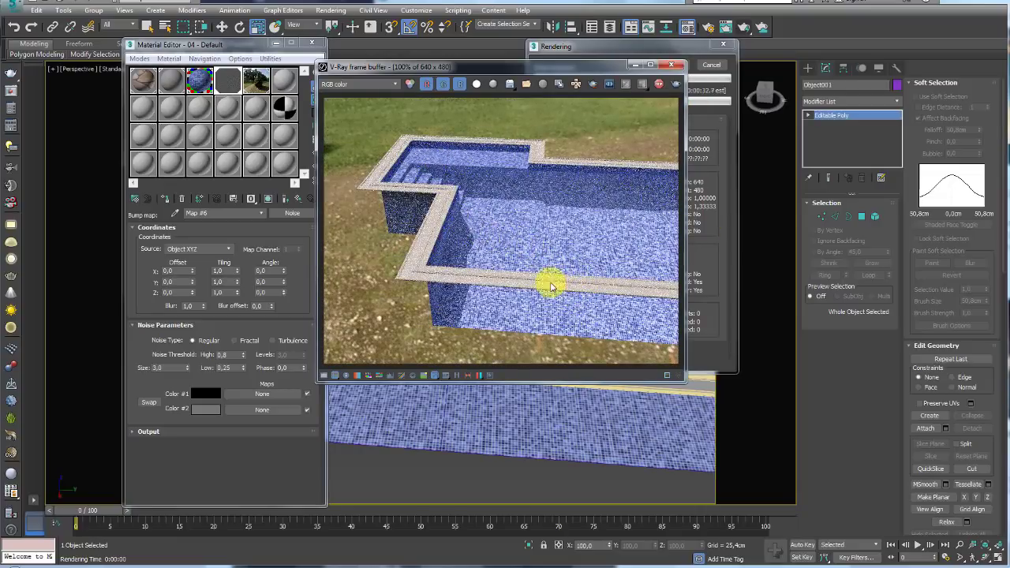
pyautogui.click(710, 69)
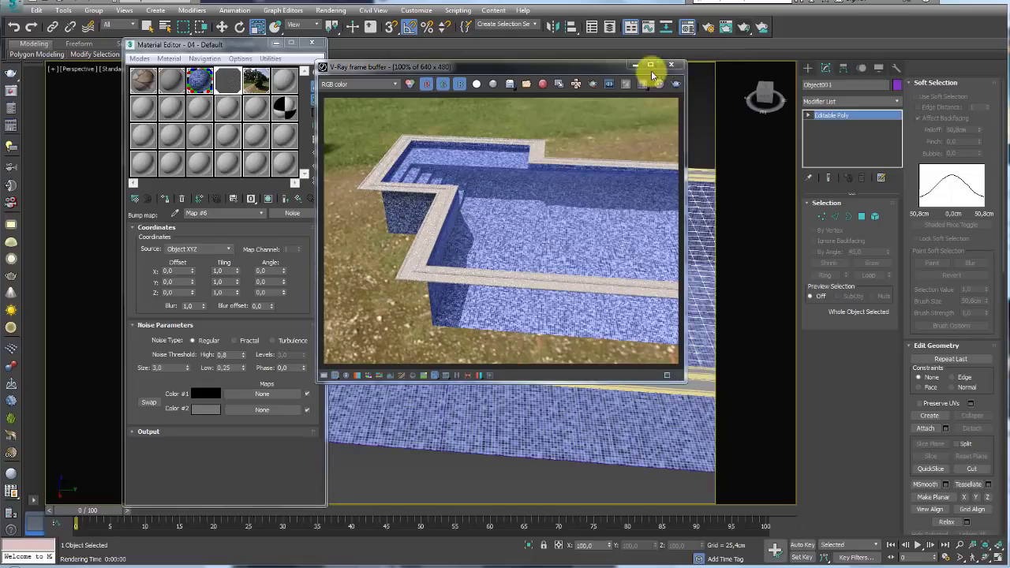
pyautogui.click(670, 65)
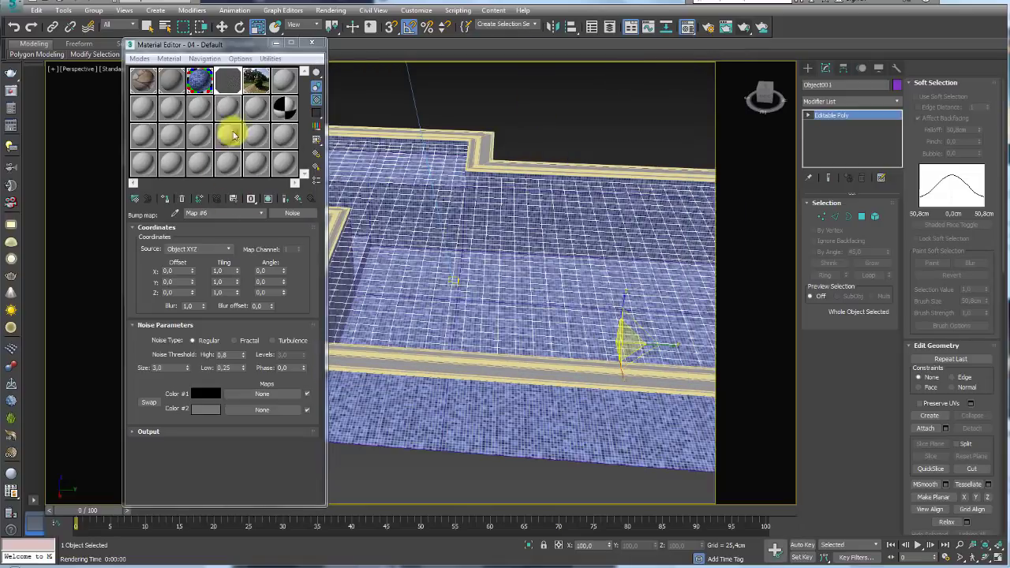
pyautogui.click(294, 198)
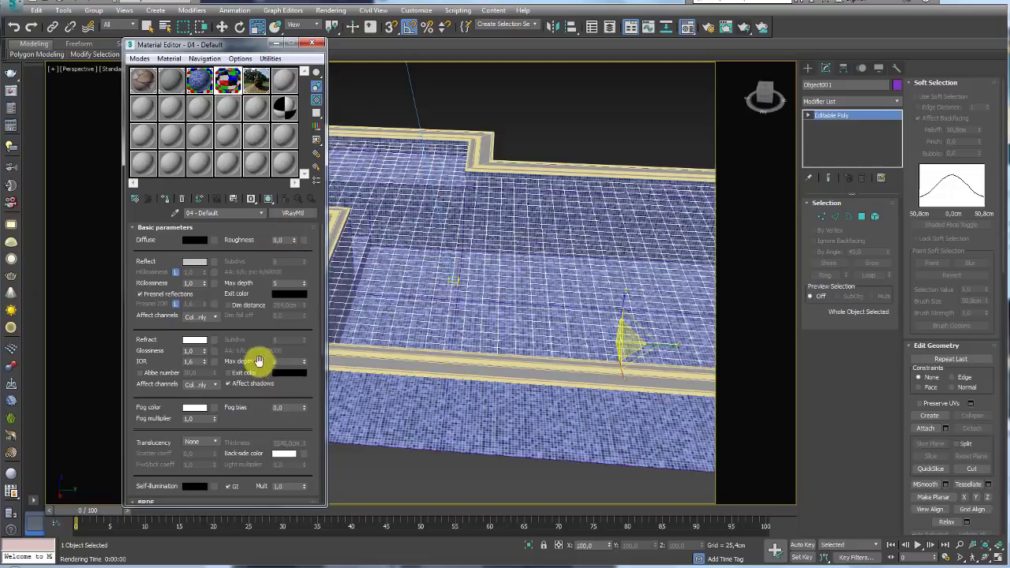
pyautogui.scroll(-1, 163, 323)
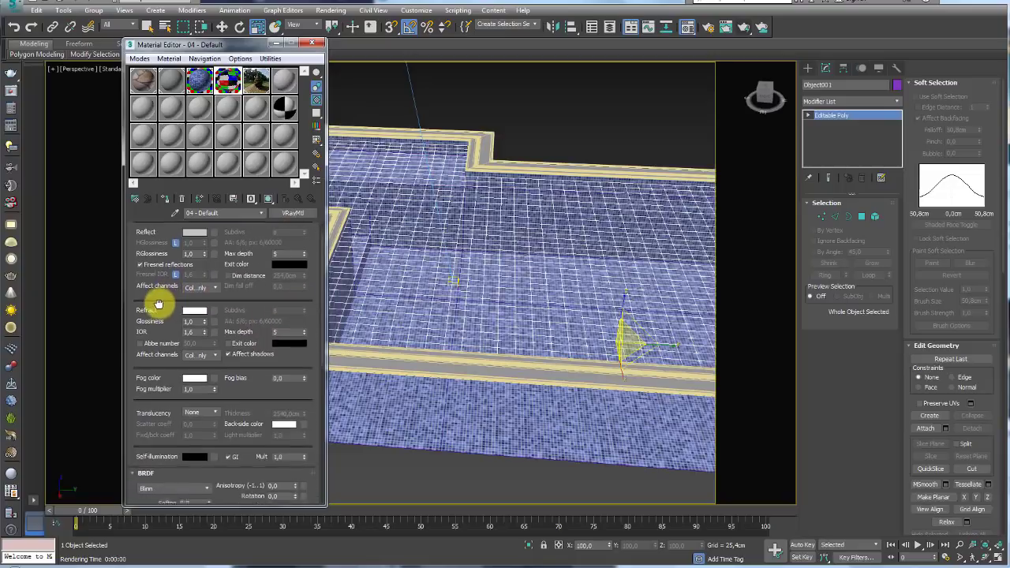
pyautogui.scroll(-1, 158, 304)
pyautogui.click(195, 302)
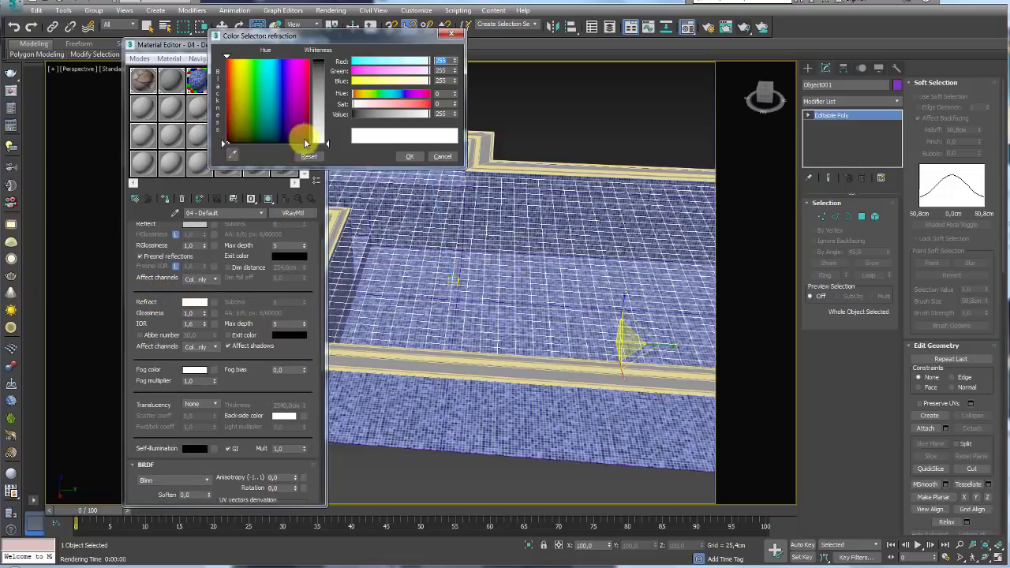
pyautogui.moveTo(323, 142); pyautogui.dragTo(330, 61)
pyautogui.click(409, 156)
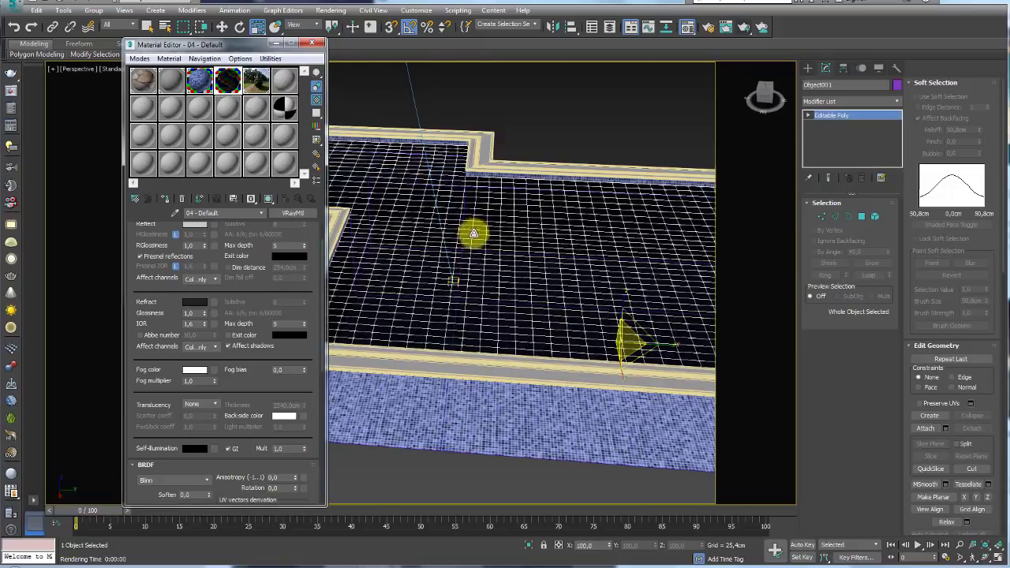
# Re-render the scene and scroll to the Maps rollout showing Bump Map #6 at 30
pyautogui.click(744, 27)
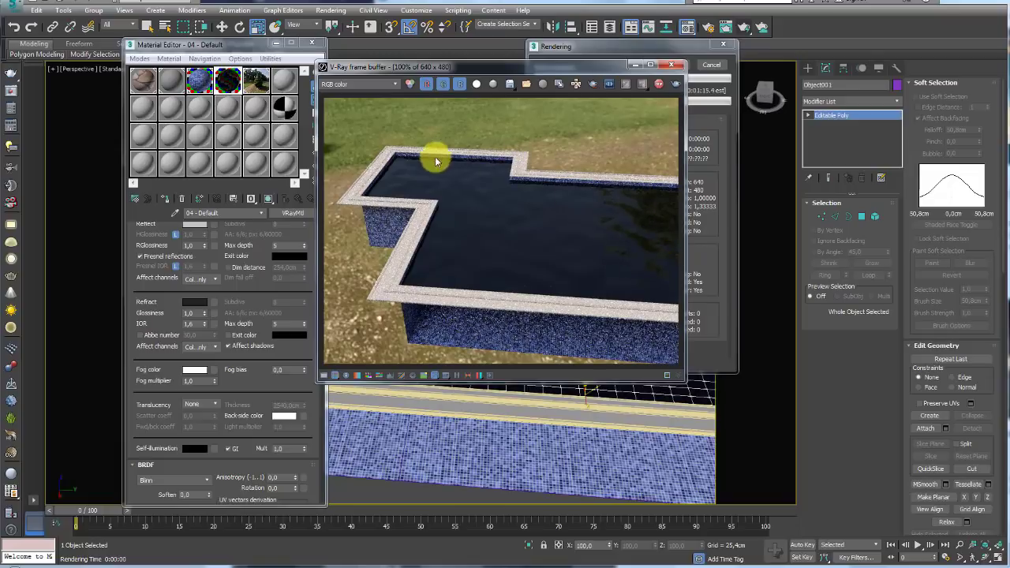
pyautogui.click(711, 67)
pyautogui.click(709, 68)
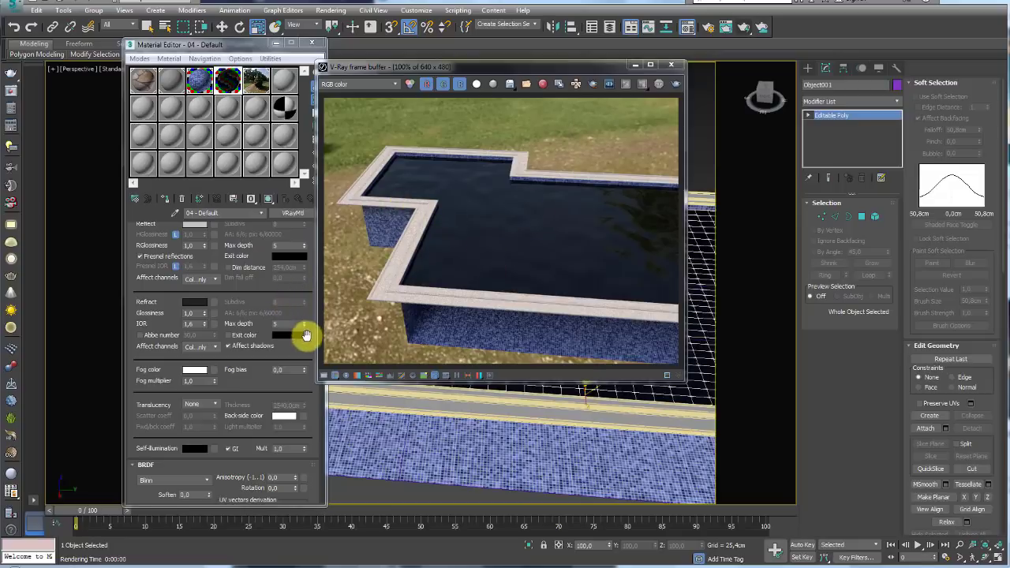
pyautogui.moveTo(307, 336); pyautogui.dragTo(307, 63)
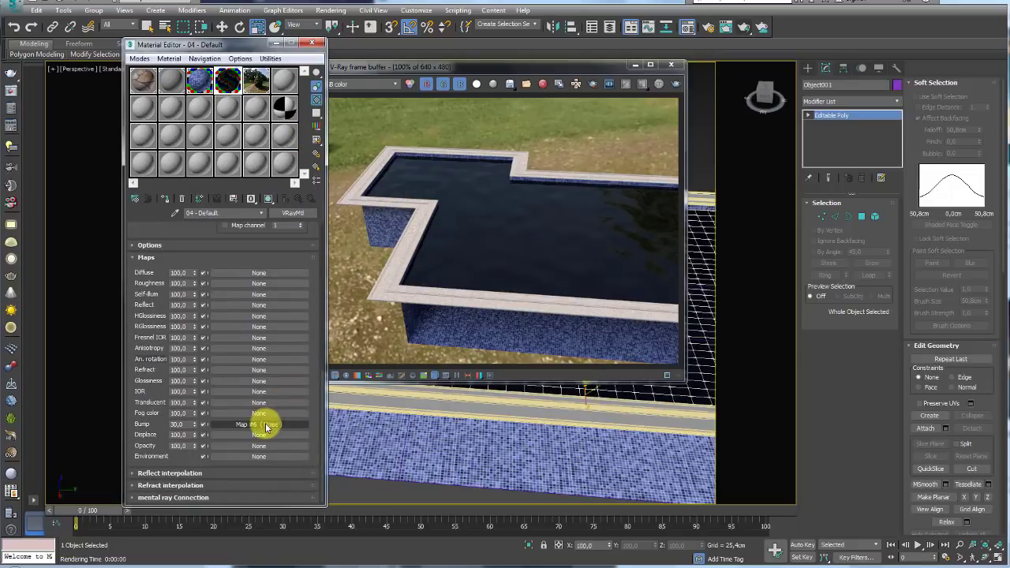
# Open the water's Noise bump map and set its size to 30
pyautogui.click(266, 426)
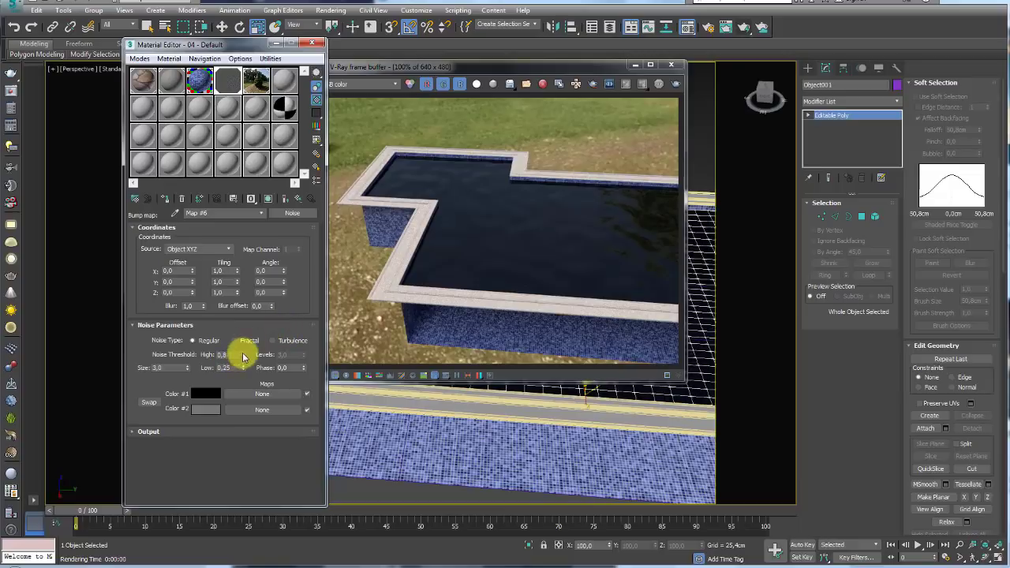
pyautogui.doubleClick(227, 81)
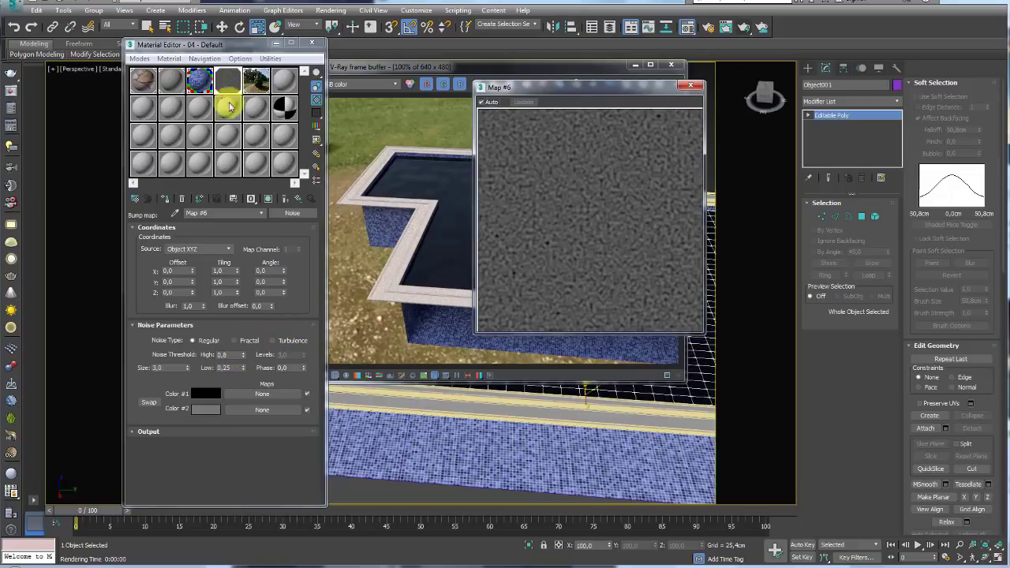
pyautogui.doubleClick(157, 368)
pyautogui.write('30')
pyautogui.press('Return')
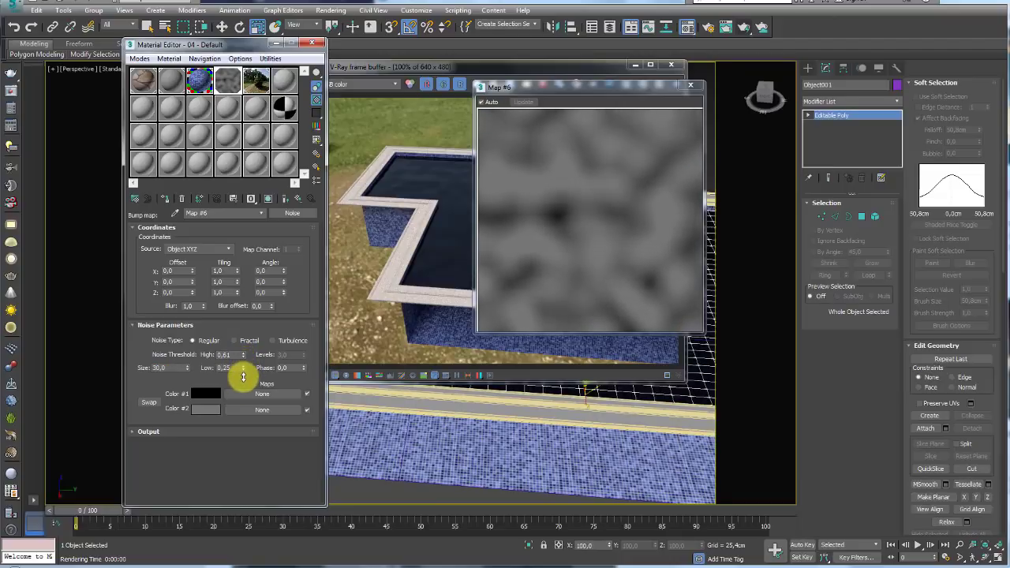
# Lighten the noise's Color #2, reduce the size to 2, and render the pool
pyautogui.click(206, 407)
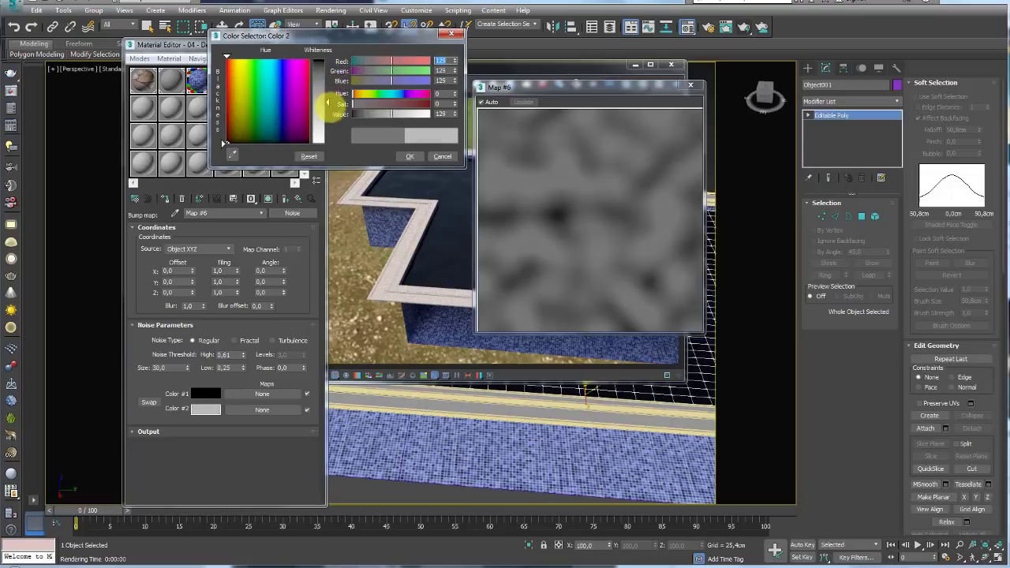
pyautogui.moveTo(328, 103)
pyautogui.mouseDown()
pyautogui.moveTo(329, 116)
pyautogui.moveTo(326, 102)
pyautogui.mouseUp()
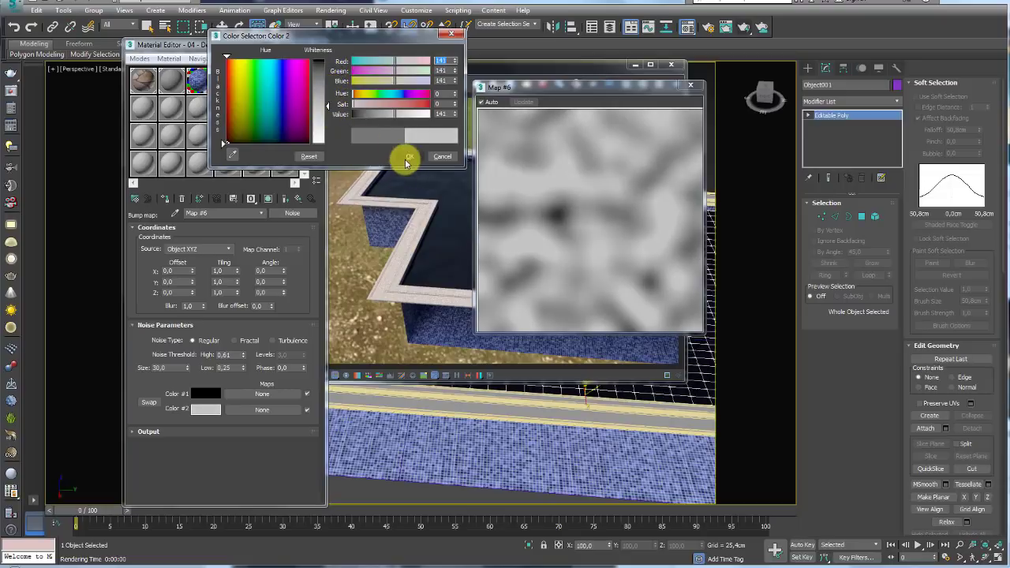
pyautogui.click(409, 156)
pyautogui.doubleClick(168, 368)
pyautogui.write('2')
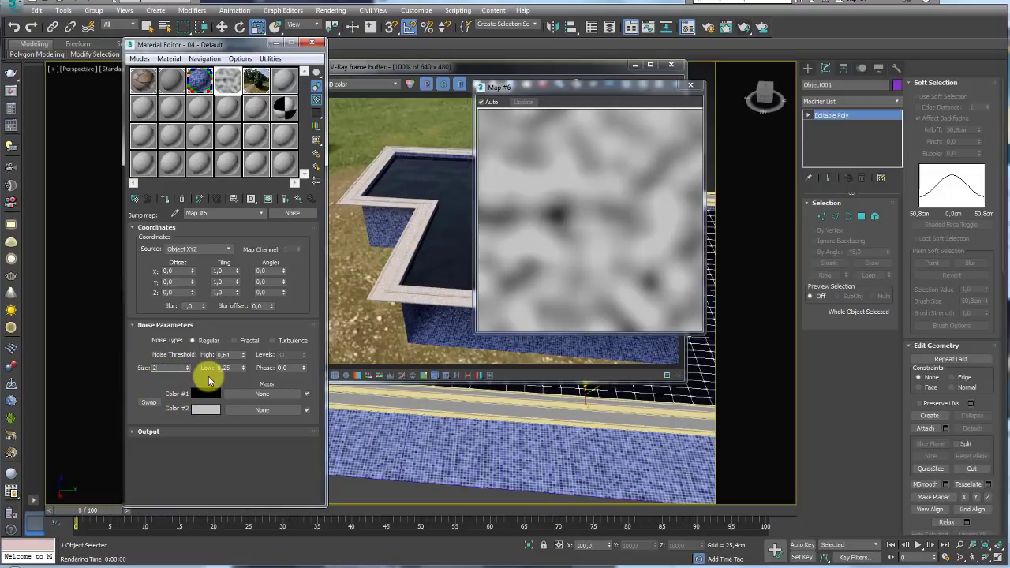
pyautogui.press('Return')
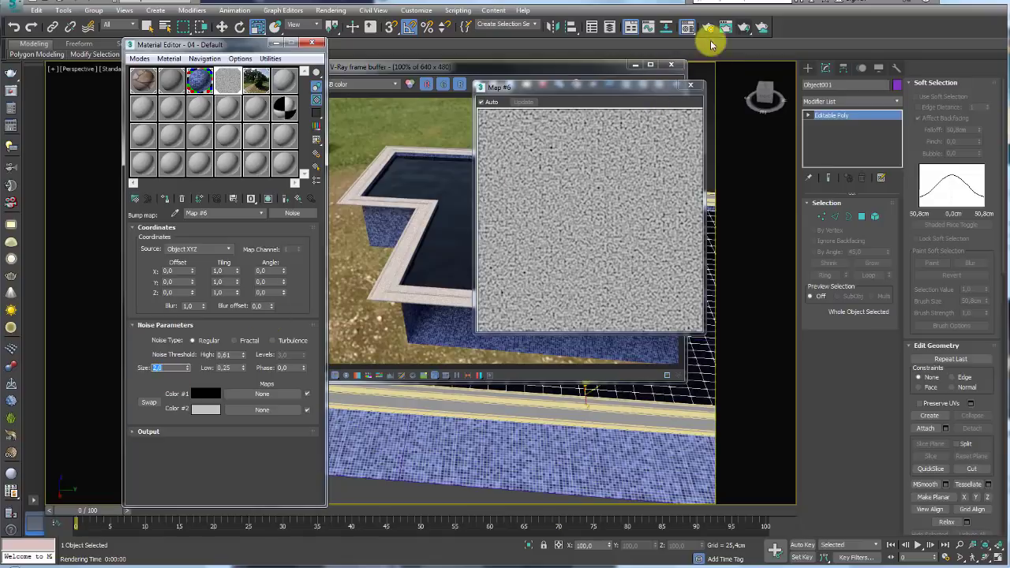
pyautogui.click(744, 28)
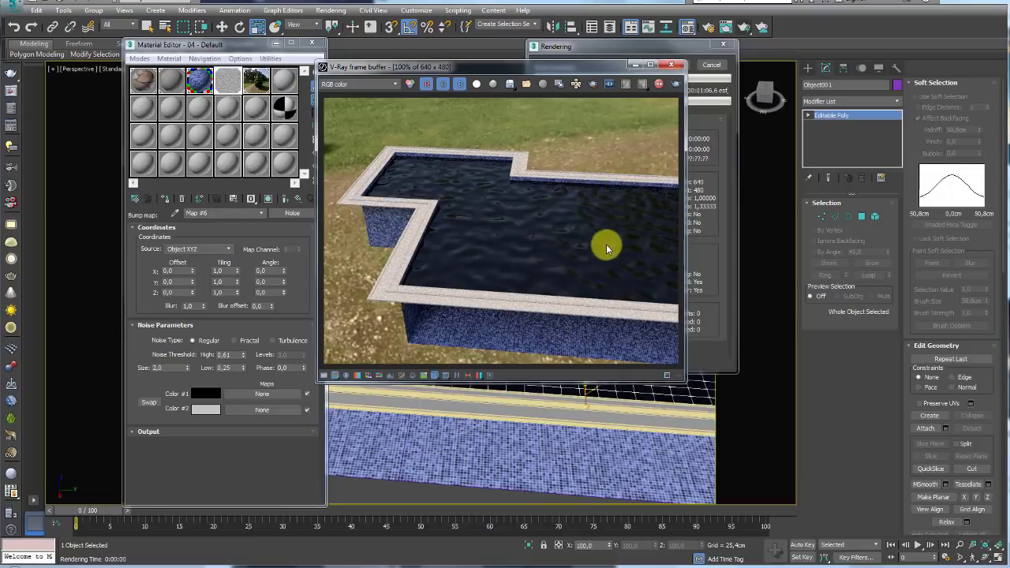
# Switch the noise type to Fractal and re-render the pool
pyautogui.click(240, 341)
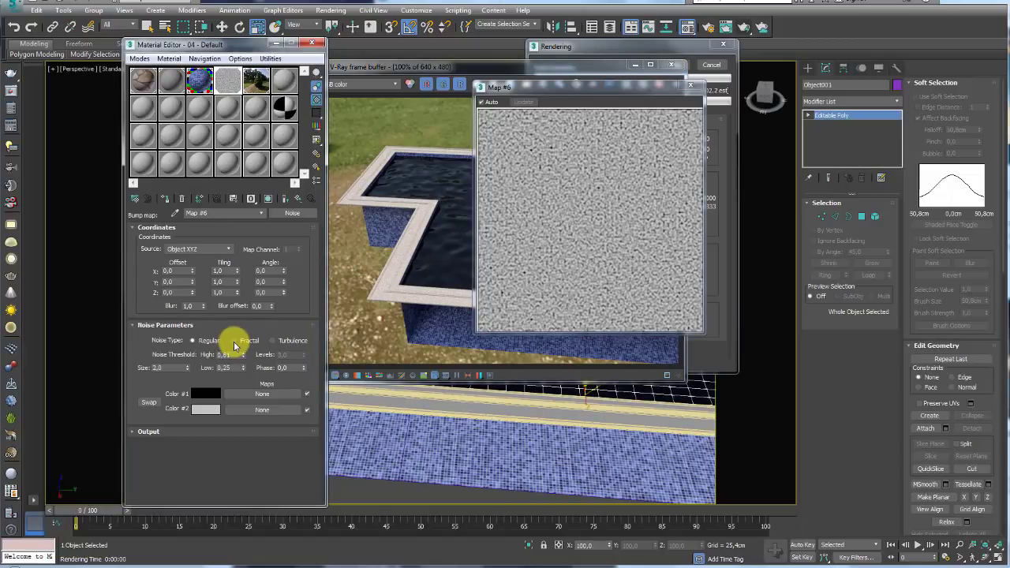
pyautogui.click(712, 66)
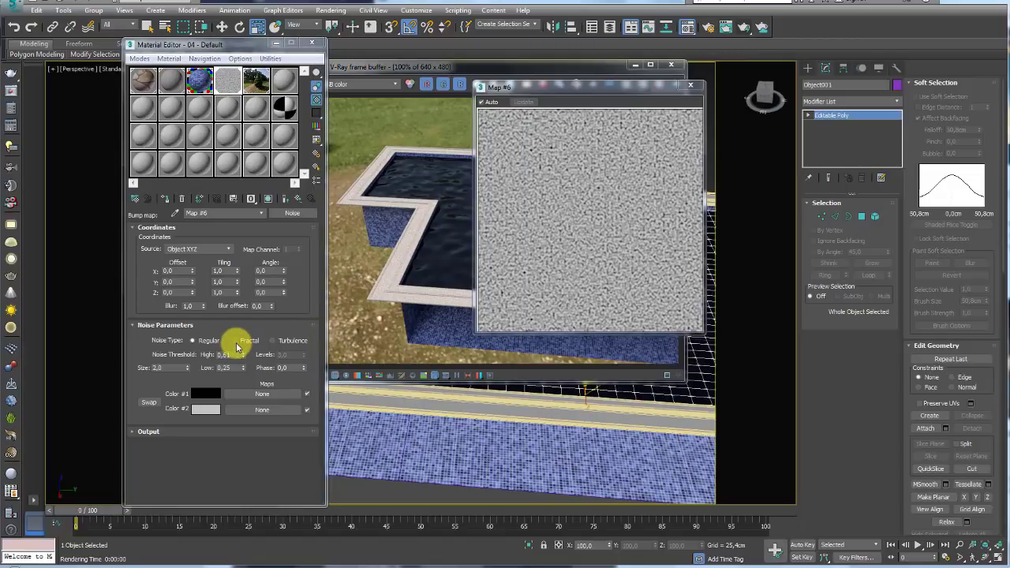
pyautogui.click(234, 341)
pyautogui.click(690, 85)
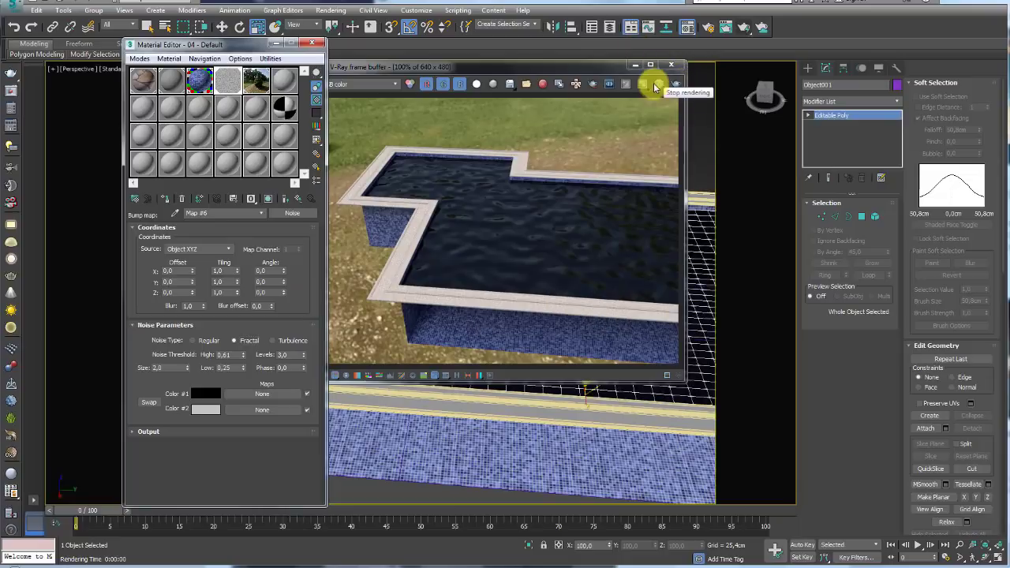
pyautogui.click(674, 85)
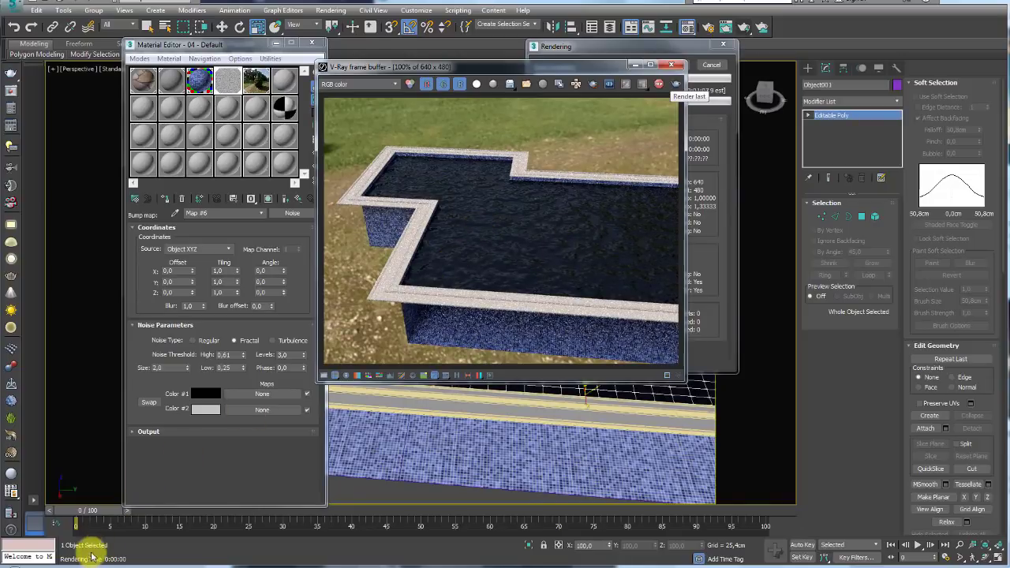
pyautogui.click(47, 564)
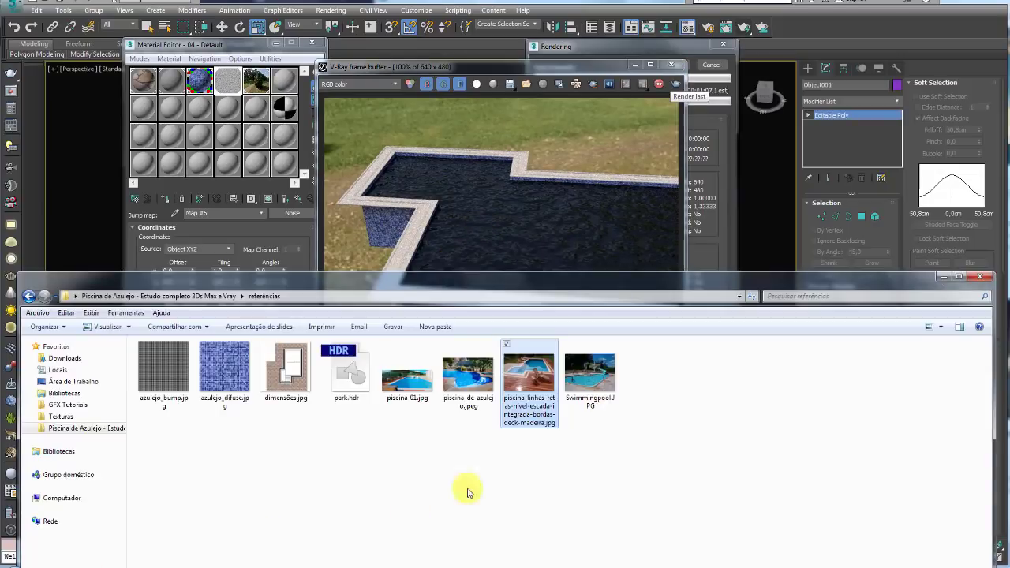
pyautogui.doubleClick(593, 409)
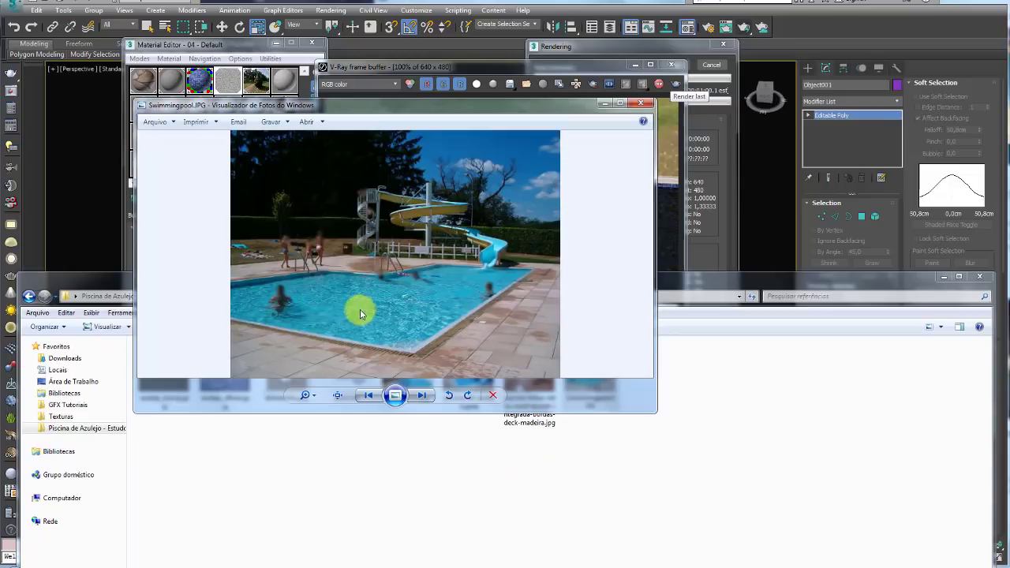
pyautogui.scroll(2, 360, 313)
pyautogui.scroll(2, 377, 331)
pyautogui.scroll(2, 377, 295)
pyautogui.scroll(-1, 205, 258)
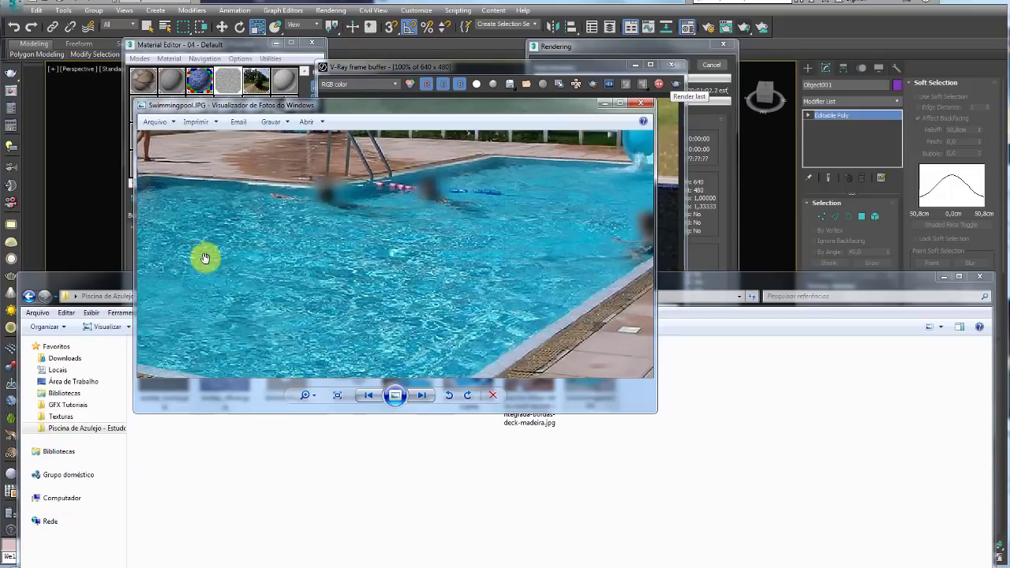
pyautogui.click(644, 105)
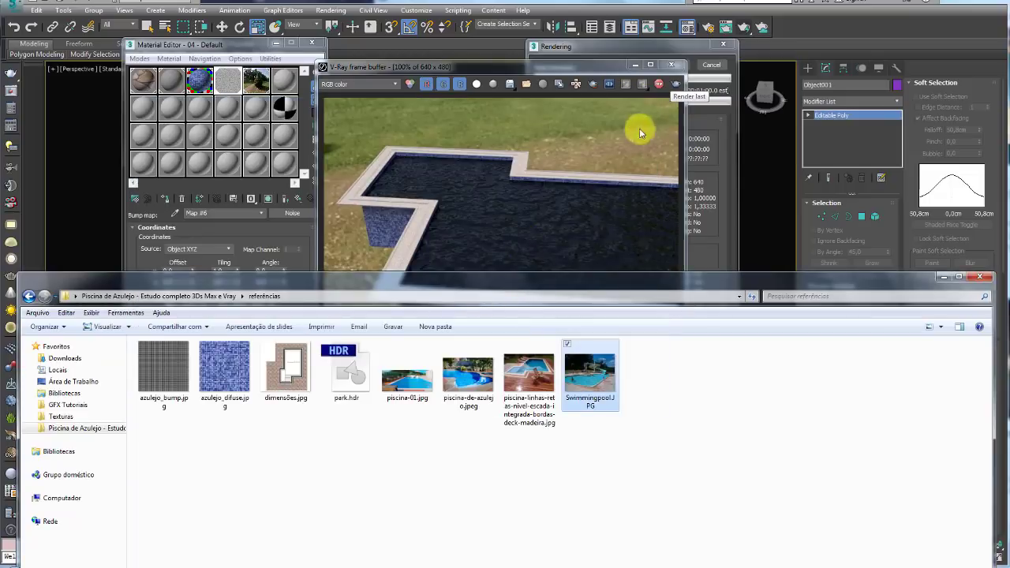
pyautogui.click(713, 66)
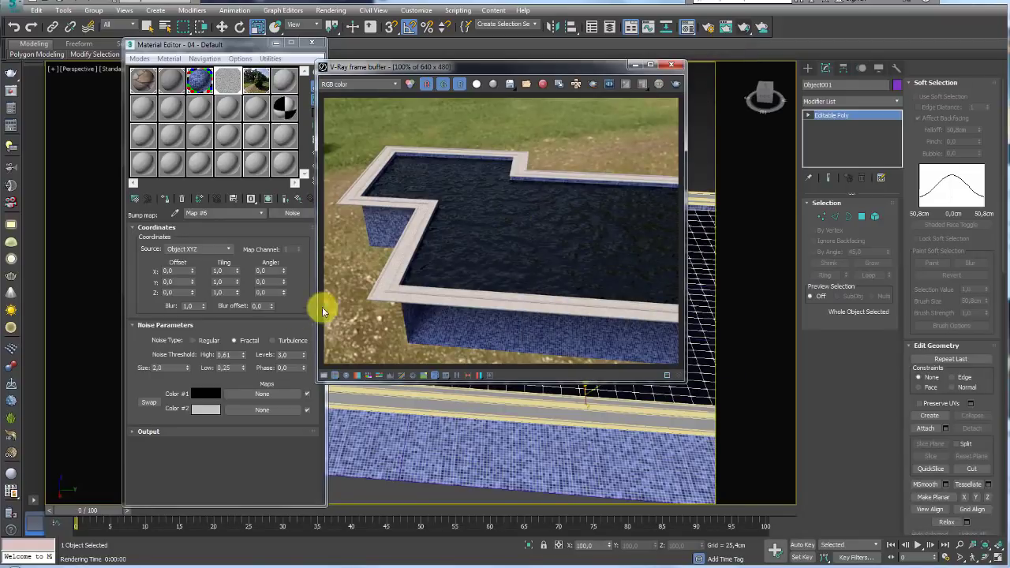
# Set the noise back to Regular, re-render the pool, and close both render windows
pyautogui.click(198, 341)
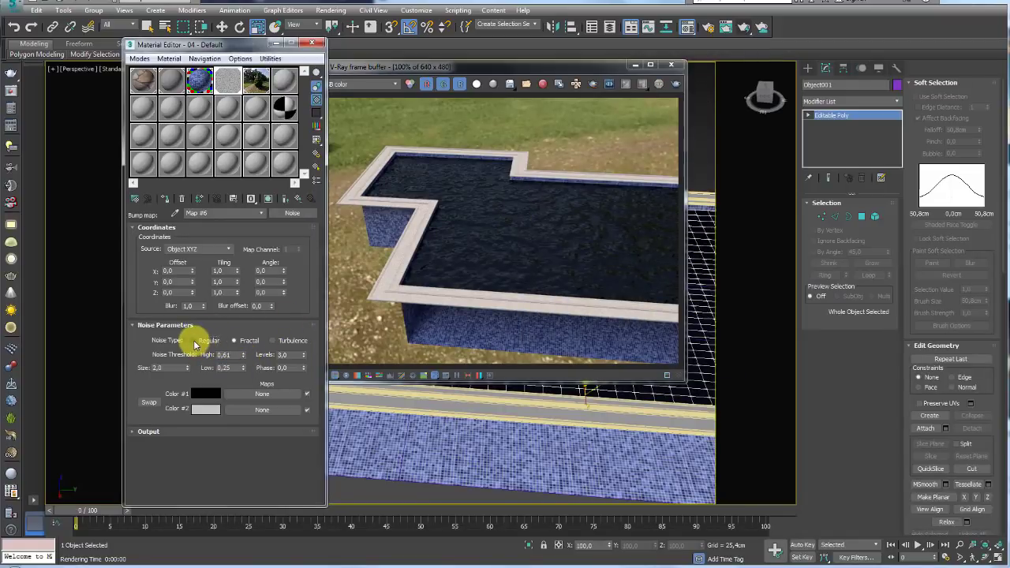
pyautogui.click(673, 85)
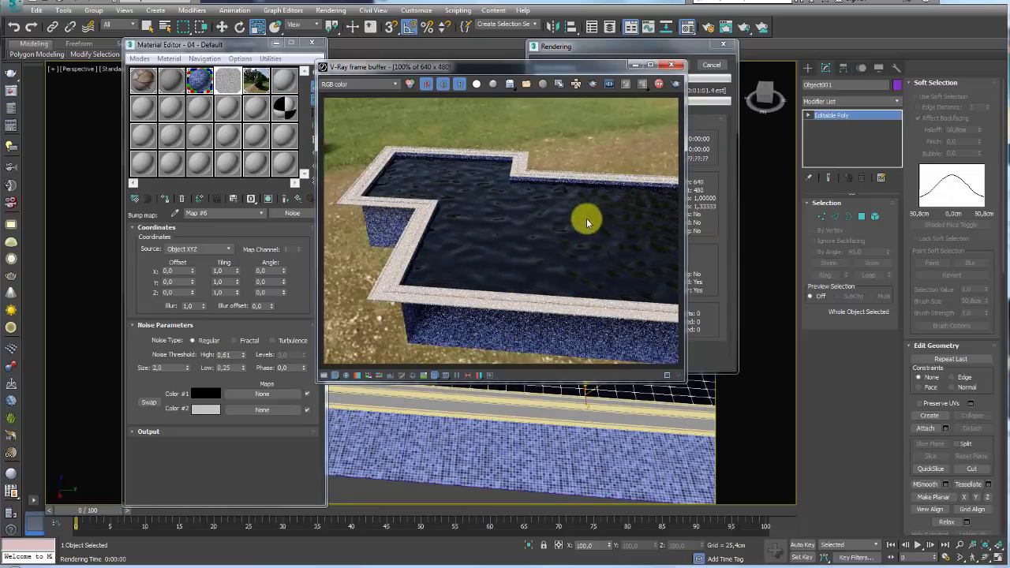
pyautogui.click(706, 72)
pyautogui.click(670, 64)
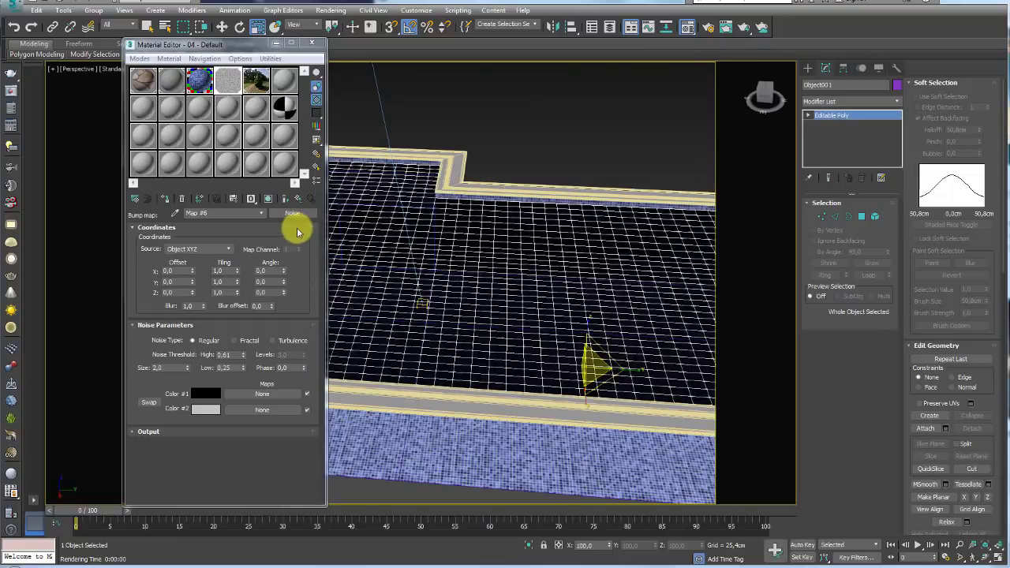
# Set the water material's refraction colour to pure white
pyautogui.click(298, 197)
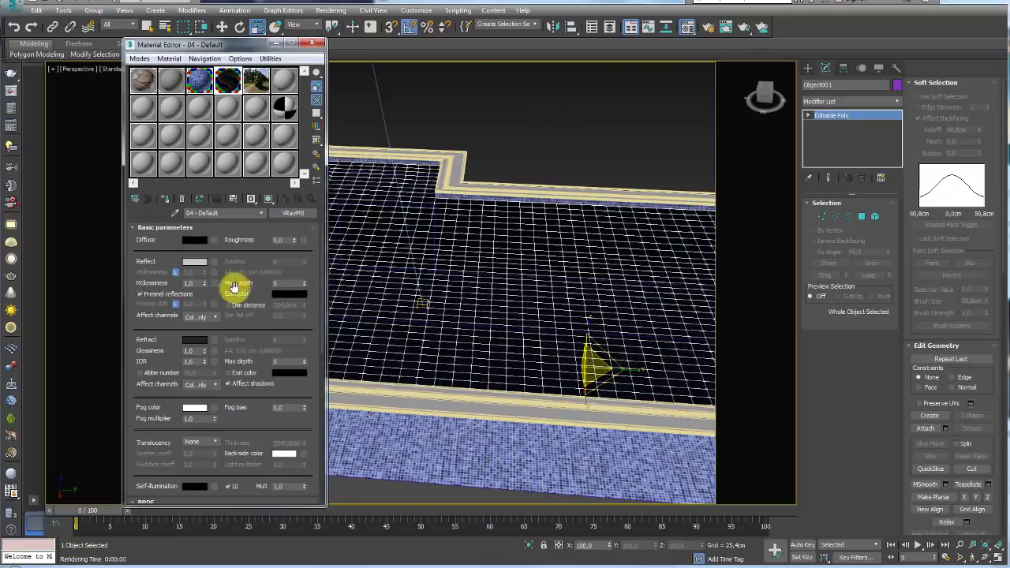
pyautogui.click(194, 340)
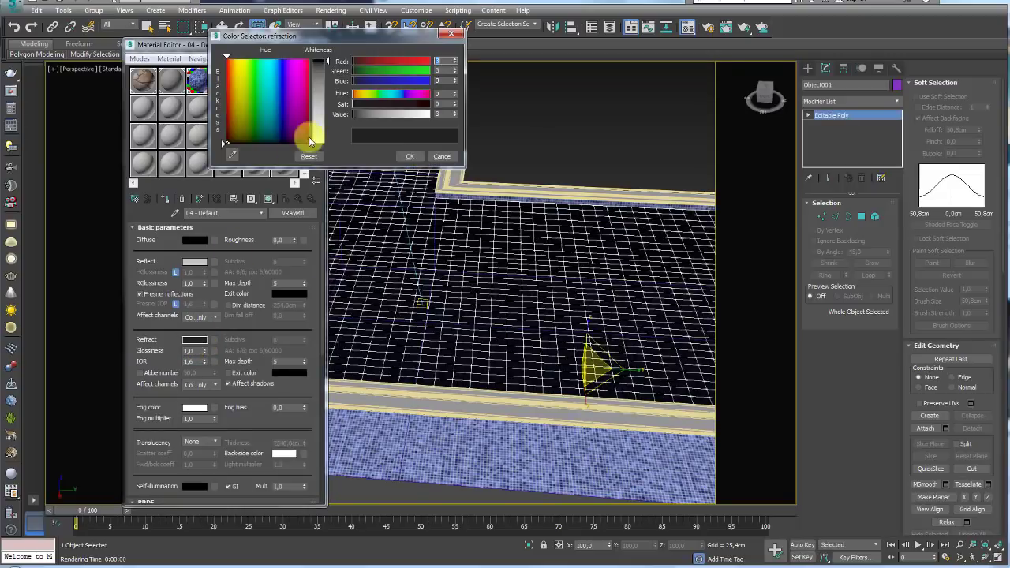
pyautogui.moveTo(330, 115); pyautogui.dragTo(328, 145)
pyautogui.click(406, 156)
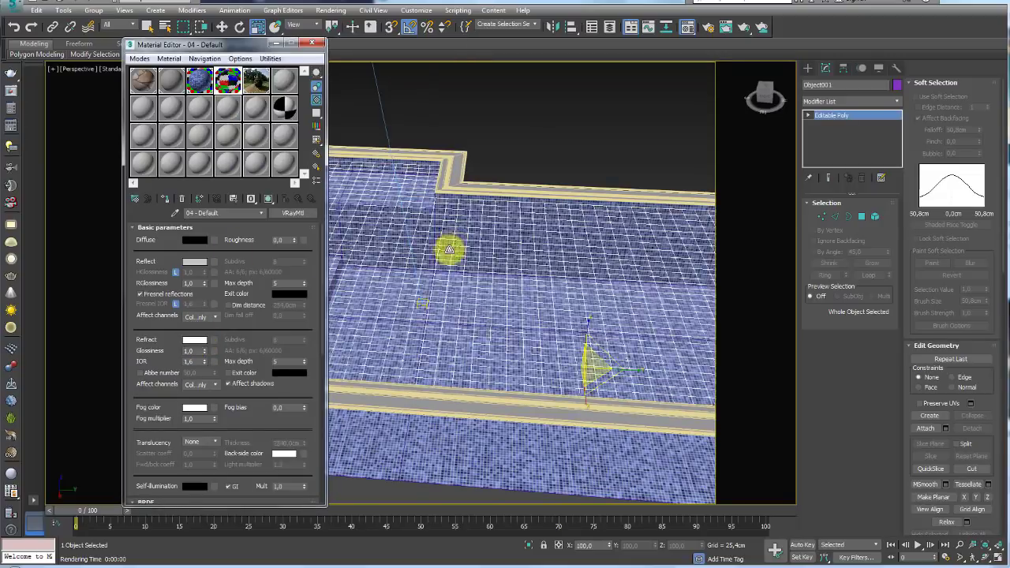
# Reframe the Perspective view on the pool and sun, selecting the sun light
pyautogui.moveTo(449, 248)
pyautogui.keyDown('alt'); pyautogui.mouseDown(button='middle')
pyautogui.moveTo(571, 287)
pyautogui.moveTo(531, 287)
pyautogui.mouseUp(button='middle'); pyautogui.keyUp('alt')
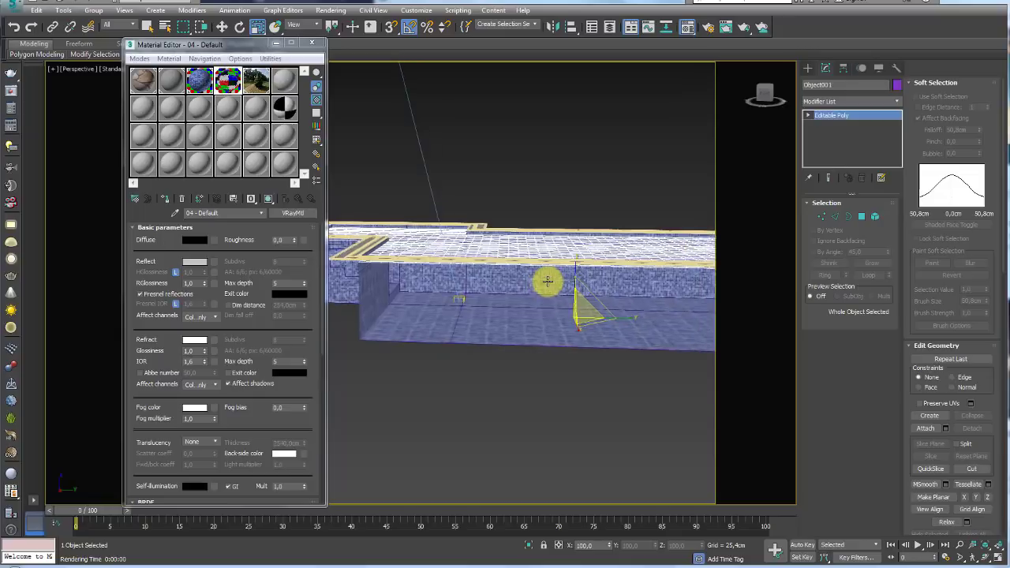
pyautogui.scroll(-3, 529, 268)
pyautogui.moveTo(525, 252); pyautogui.dragTo(504, 305, button='middle')
pyautogui.scroll(-3, 503, 305)
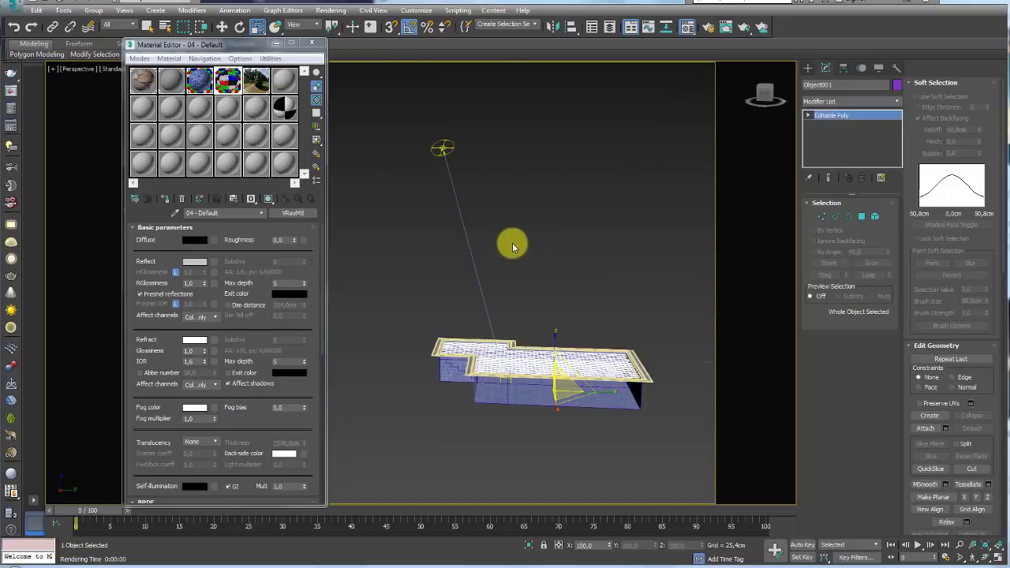
pyautogui.moveTo(498, 211); pyautogui.dragTo(437, 126)
pyautogui.scroll(3, 545, 399)
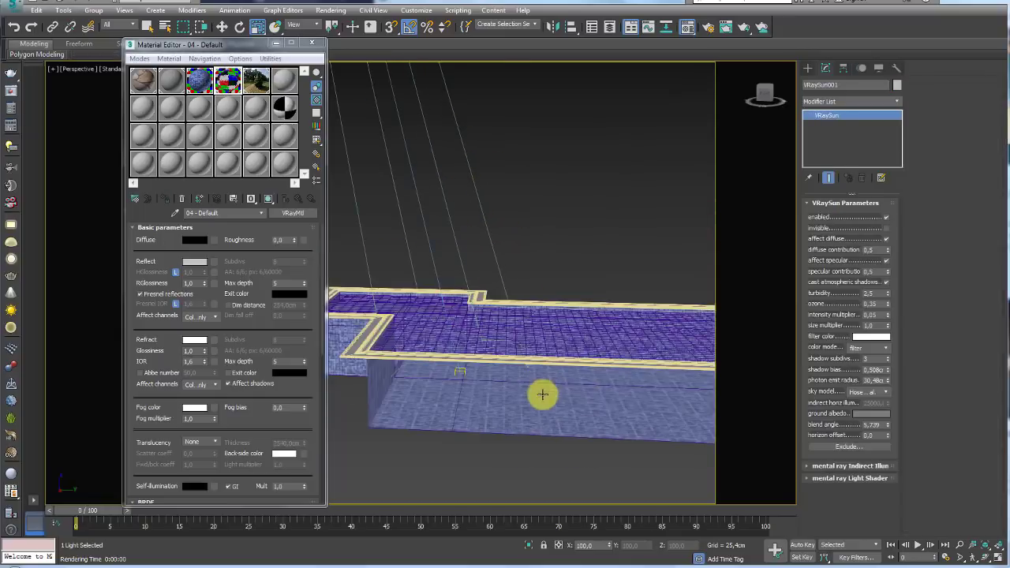
pyautogui.scroll(2, 541, 396)
pyautogui.scroll(2, 537, 396)
pyautogui.scroll(2, 550, 388)
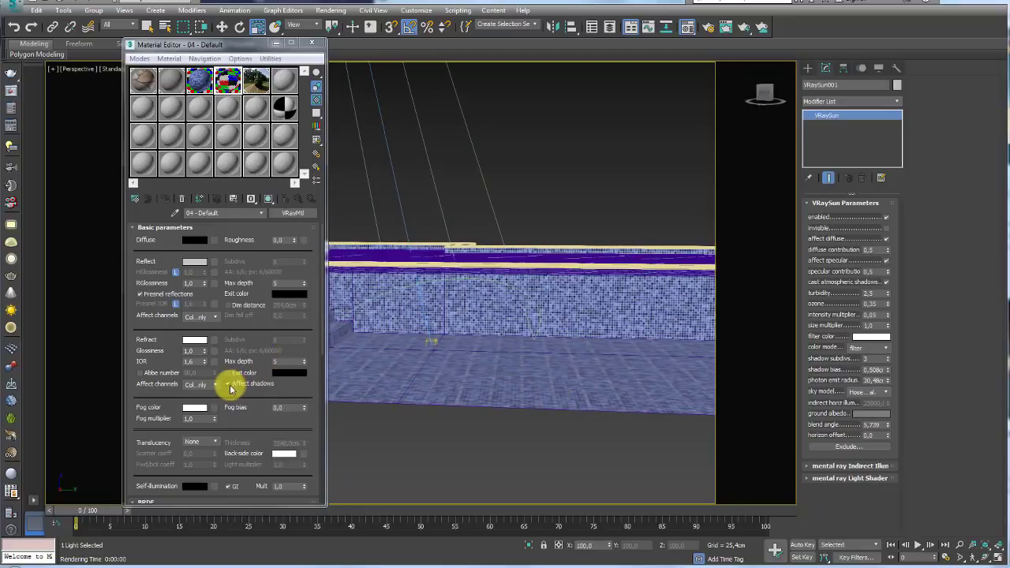
pyautogui.click(228, 383)
pyautogui.click(229, 82)
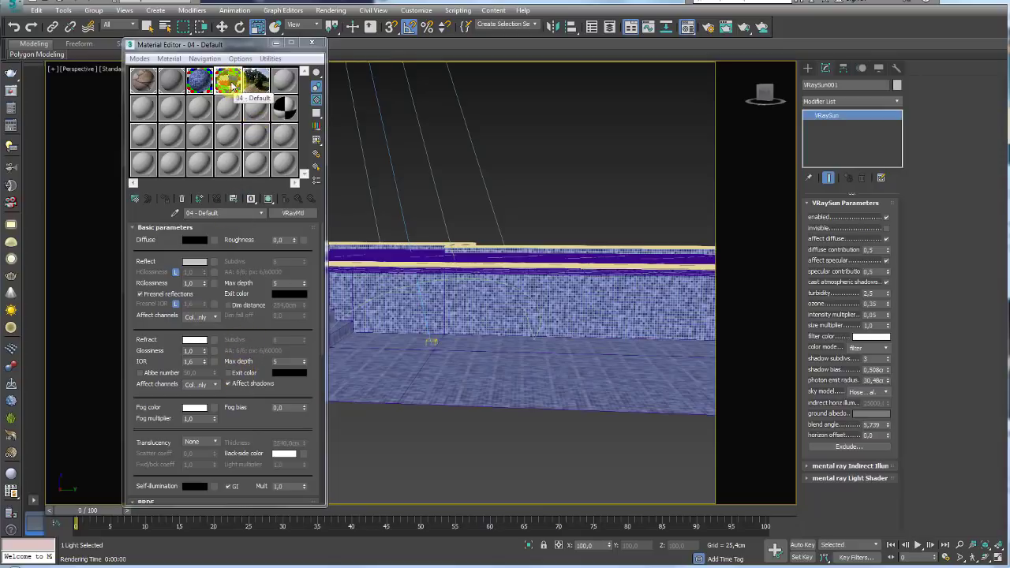
pyautogui.click(256, 374)
# Orbit to show more of the pool, test-render it, then close the render windows
pyautogui.keyDown('alt'); pyautogui.moveTo(444, 340); pyautogui.dragTo(619, 135, button='middle'); pyautogui.keyUp('alt')
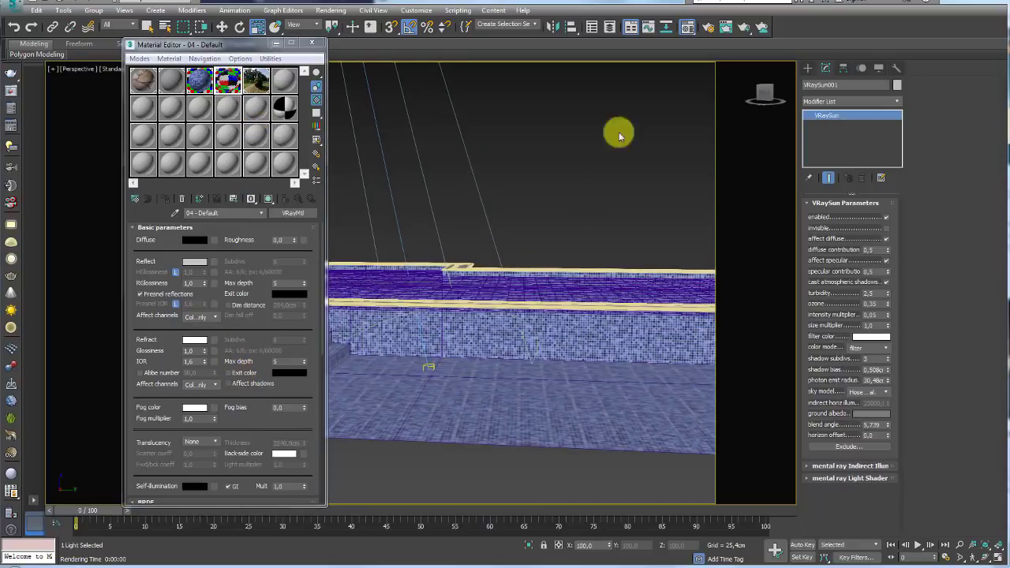
pyautogui.click(742, 25)
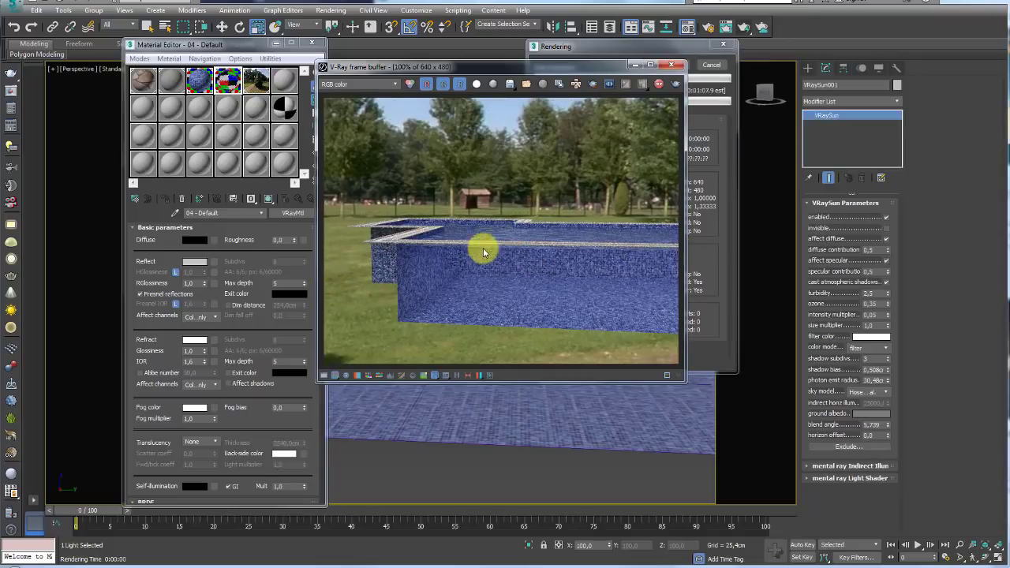
pyautogui.click(714, 69)
pyautogui.click(716, 64)
pyautogui.click(671, 65)
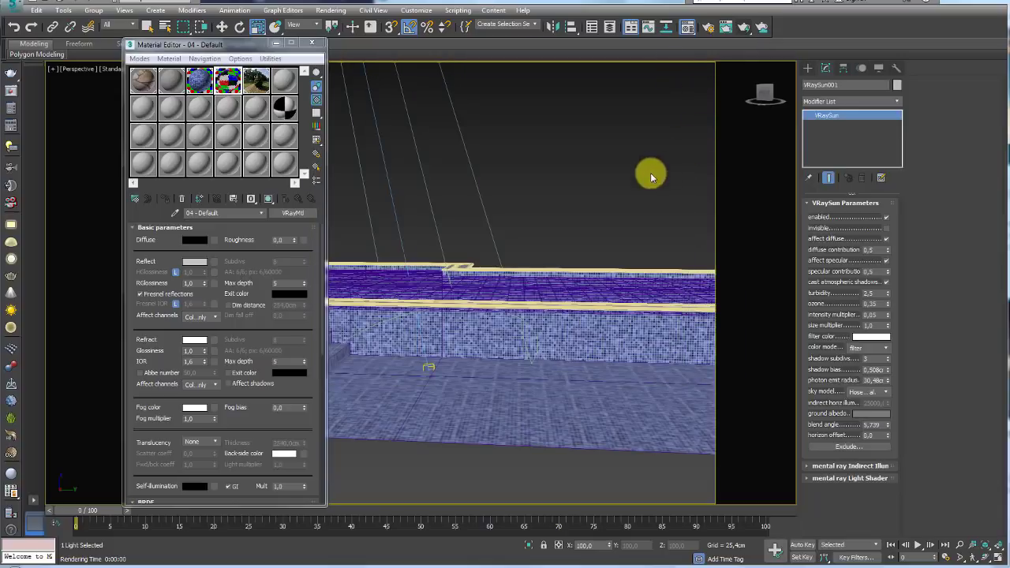
pyautogui.scroll(2, 652, 177)
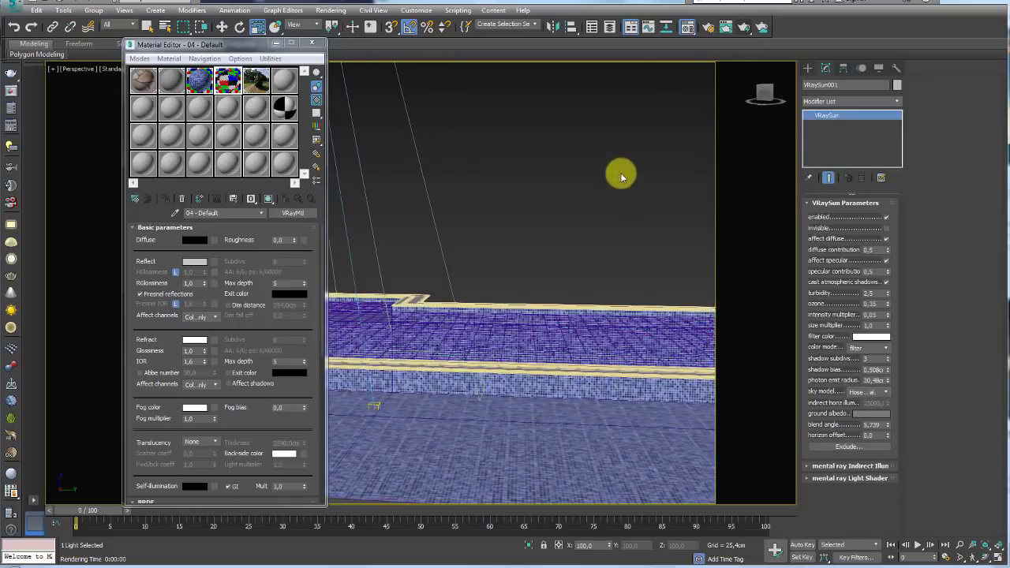
# In V-Ray's GI settings, enable Caustics with Max photons set to 20
pyautogui.click(707, 28)
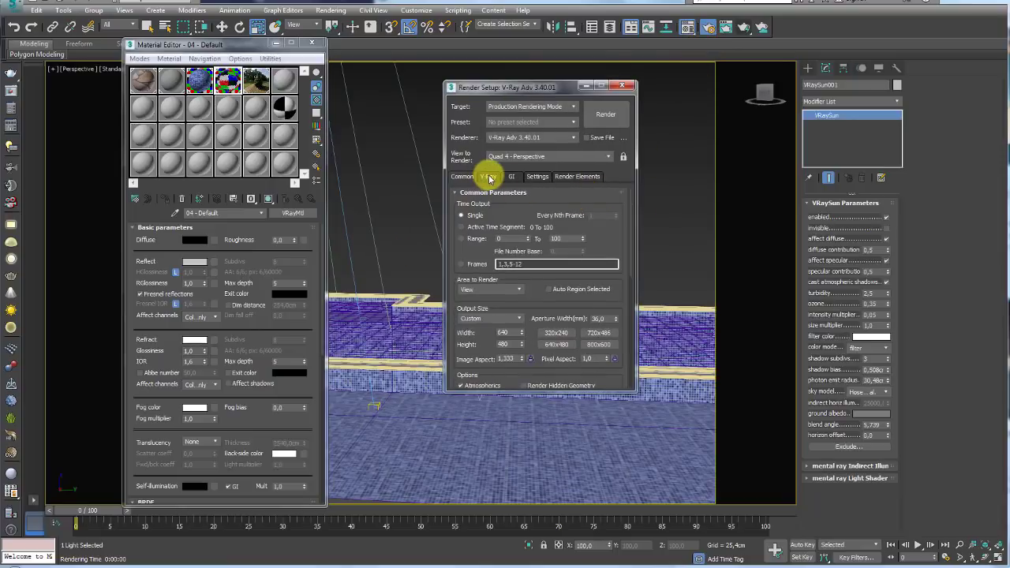
pyautogui.click(494, 175)
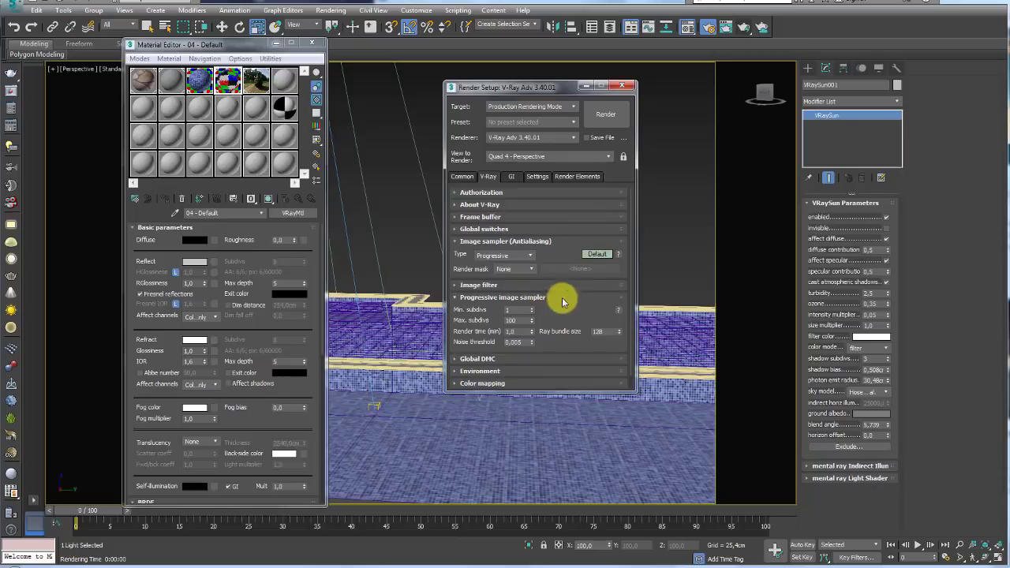
pyautogui.scroll(-1, 562, 301)
pyautogui.click(512, 176)
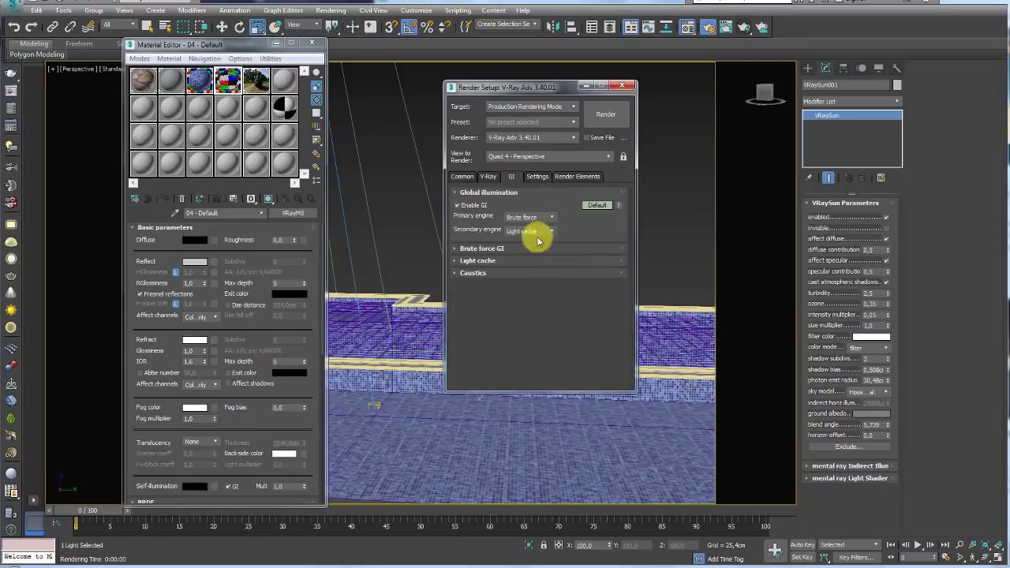
pyautogui.click(470, 274)
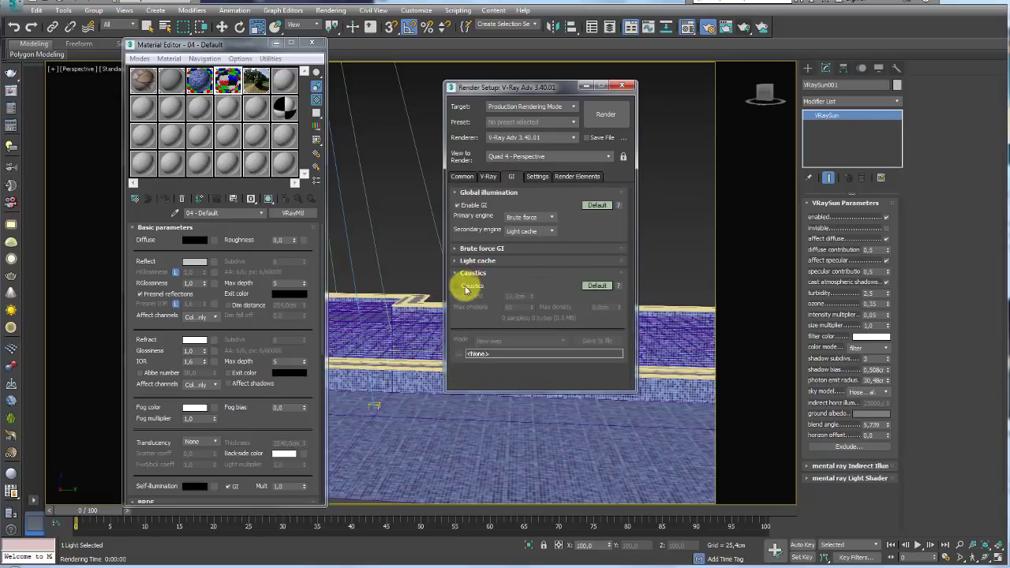
pyautogui.click(458, 286)
pyautogui.doubleClick(514, 306)
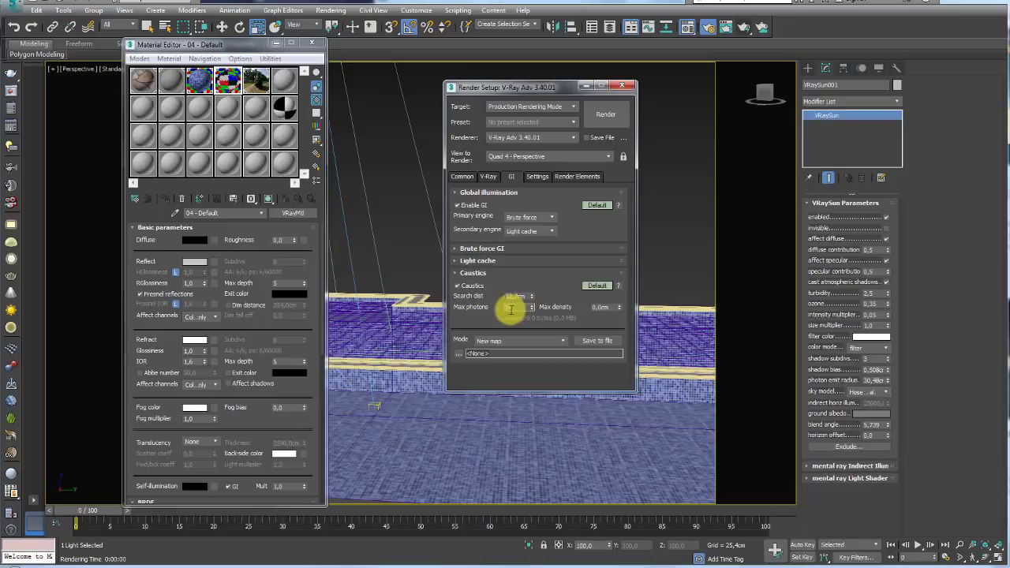
pyautogui.write('20')
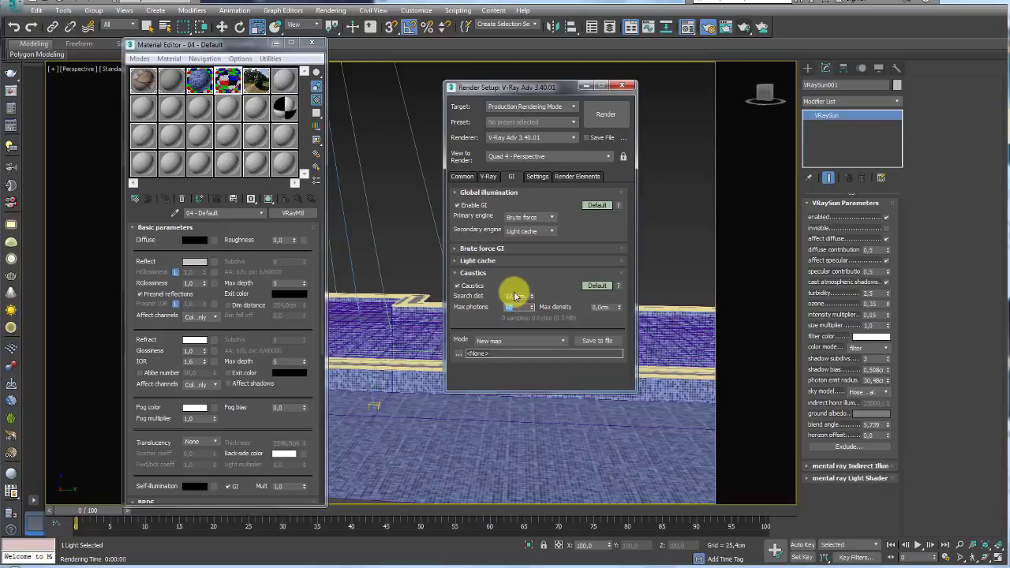
pyautogui.press('Return')
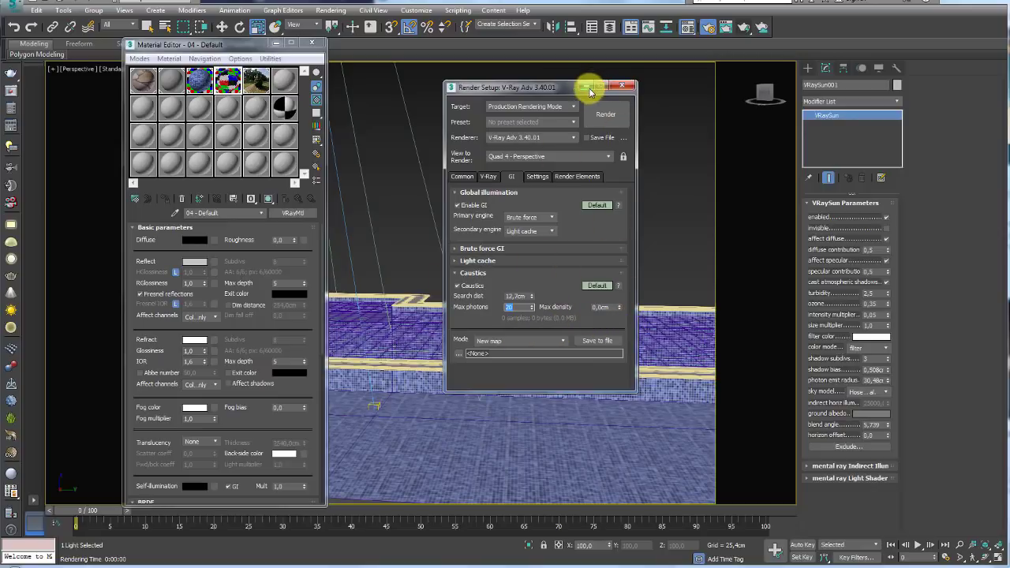
# Render the pool with caustics, then stop the render and close the result
pyautogui.click(606, 115)
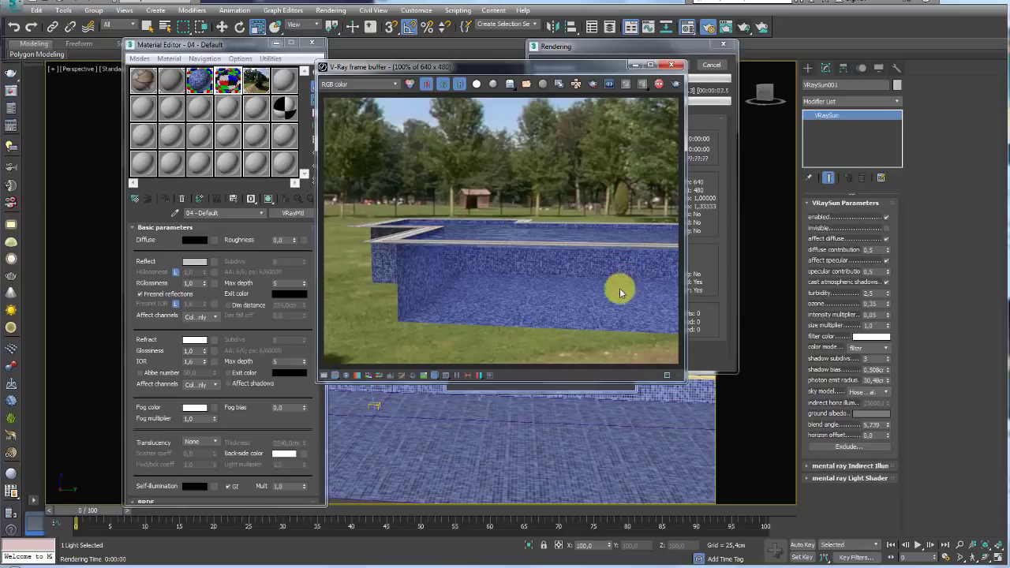
pyautogui.click(631, 53)
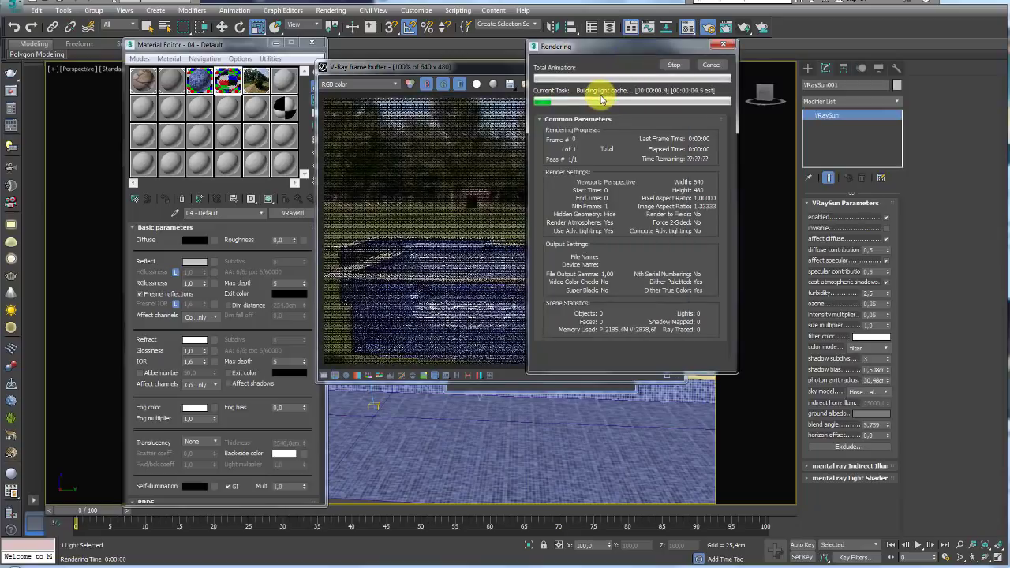
pyautogui.moveTo(602, 50); pyautogui.dragTo(734, 57)
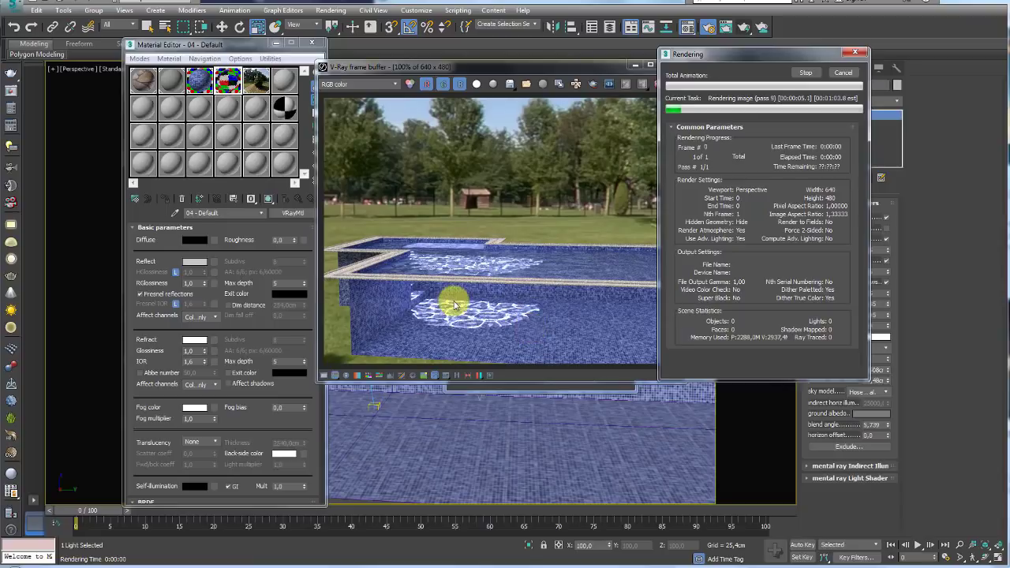
pyautogui.click(842, 71)
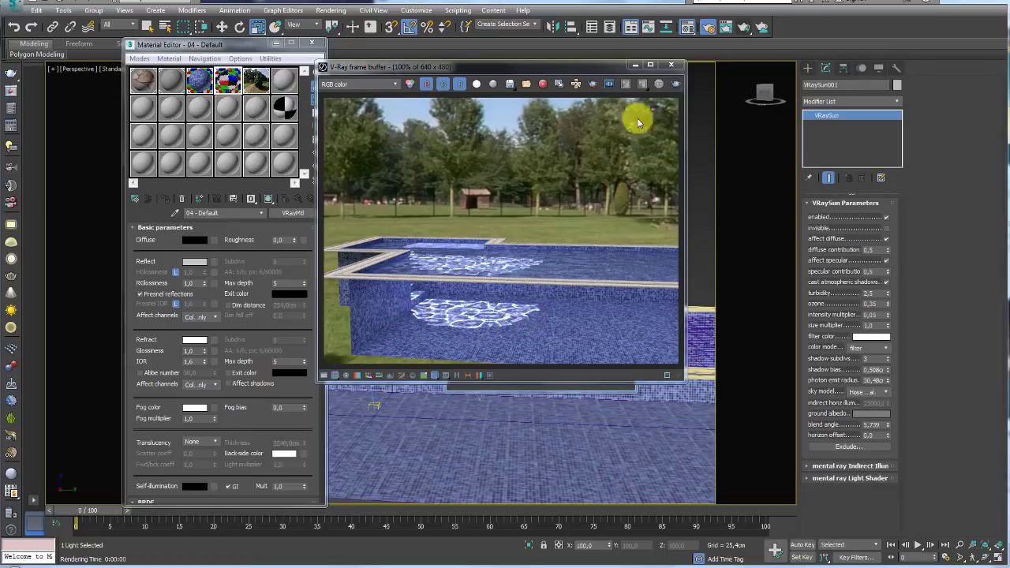
pyautogui.click(671, 64)
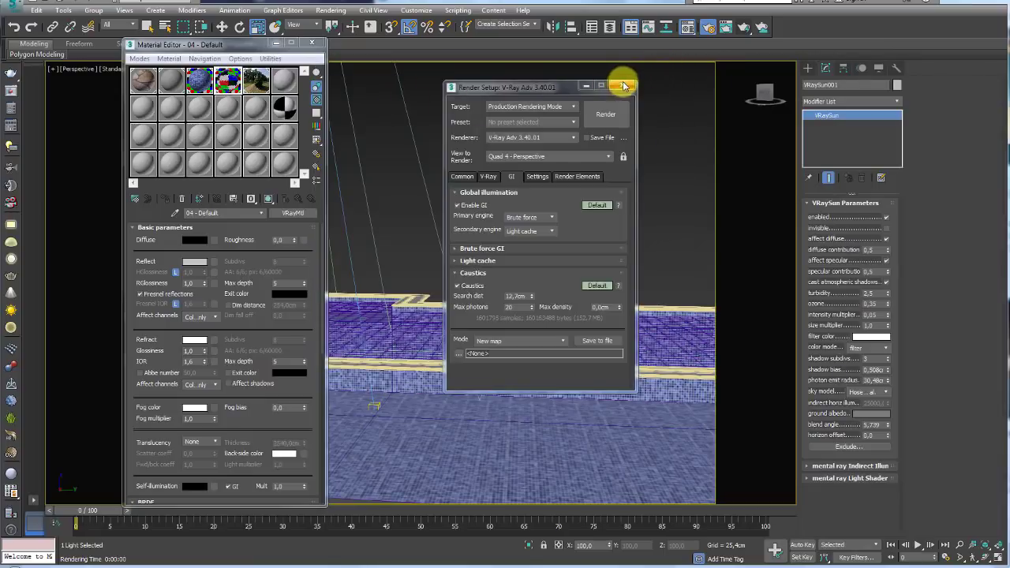
# Close Render Setup and the Material Editor and select the VRaySun above the pool
pyautogui.click(622, 86)
pyautogui.click(311, 44)
pyautogui.scroll(-5, 407, 158)
pyautogui.moveTo(420, 191)
pyautogui.keyDown('alt'); pyautogui.mouseDown(button='middle')
pyautogui.moveTo(444, 250)
pyautogui.moveTo(358, 137)
pyautogui.mouseUp(button='middle'); pyautogui.keyUp('alt')
pyautogui.moveTo(446, 200); pyautogui.dragTo(335, 118)
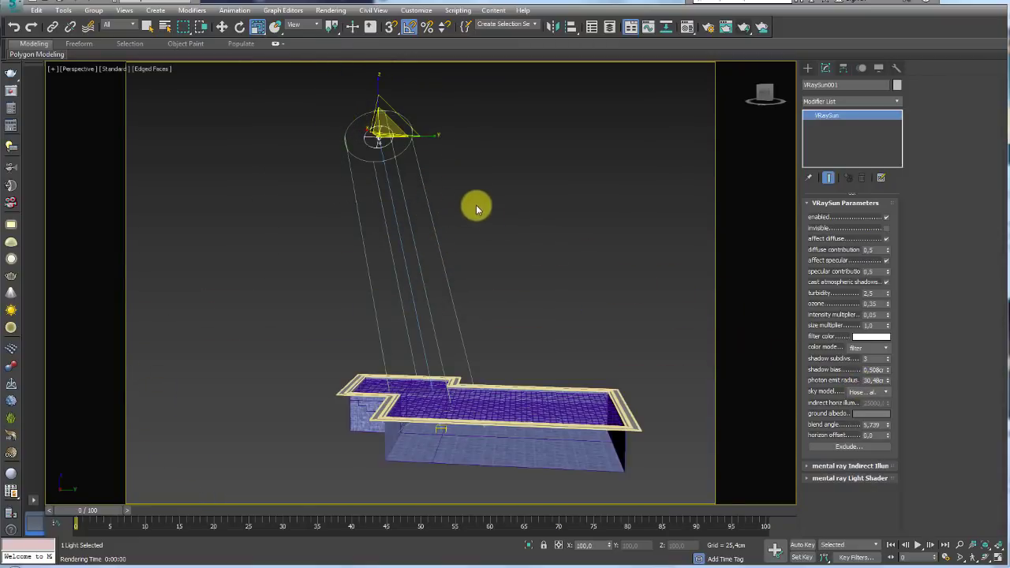
pyautogui.keyDown('alt'); pyautogui.moveTo(476, 206); pyautogui.dragTo(469, 212, button='middle'); pyautogui.keyUp('alt')
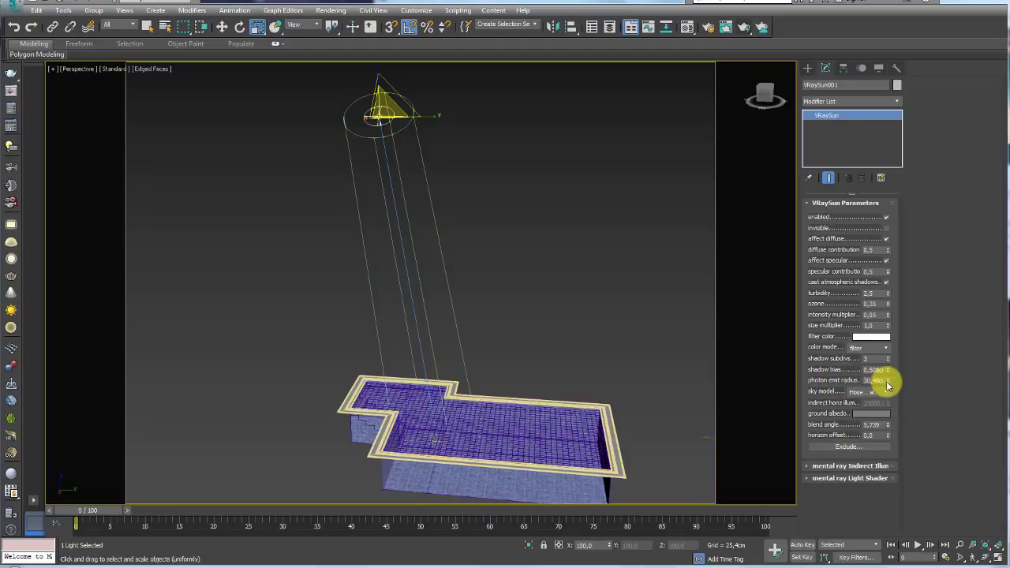
# Raise the sun's photon emit radius to about 157.58 and render the pool again
pyautogui.moveTo(888, 383); pyautogui.dragTo(853, 162)
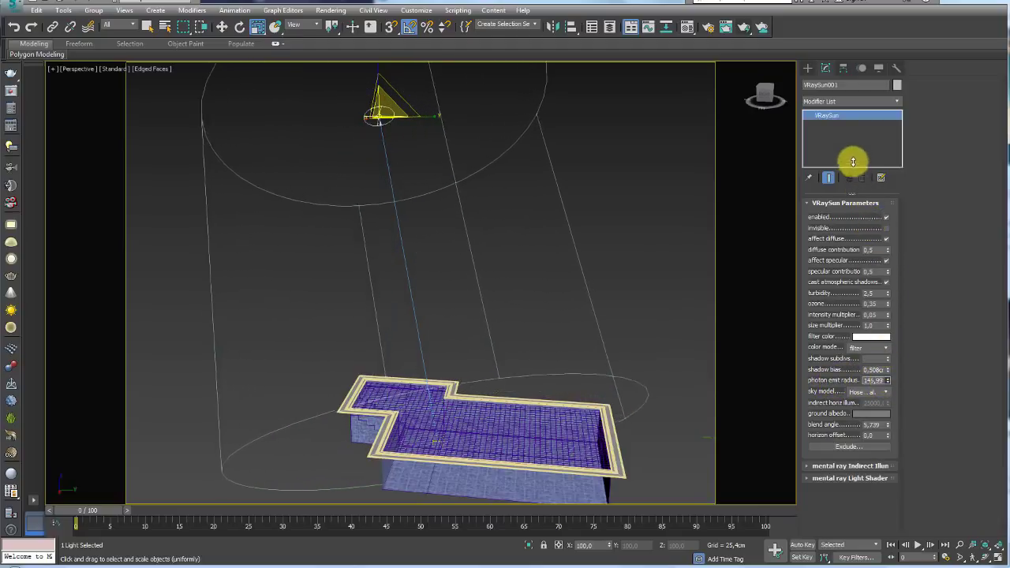
pyautogui.moveTo(581, 242)
pyautogui.keyDown('alt'); pyautogui.mouseDown(button='middle')
pyautogui.moveTo(447, 355)
pyautogui.moveTo(480, 354)
pyautogui.moveTo(424, 333)
pyautogui.moveTo(492, 361)
pyautogui.moveTo(449, 327)
pyautogui.moveTo(465, 329)
pyautogui.moveTo(476, 309)
pyautogui.mouseUp(button='middle'); pyautogui.keyUp('alt')
pyautogui.scroll(3, 516, 374)
pyautogui.scroll(3, 512, 374)
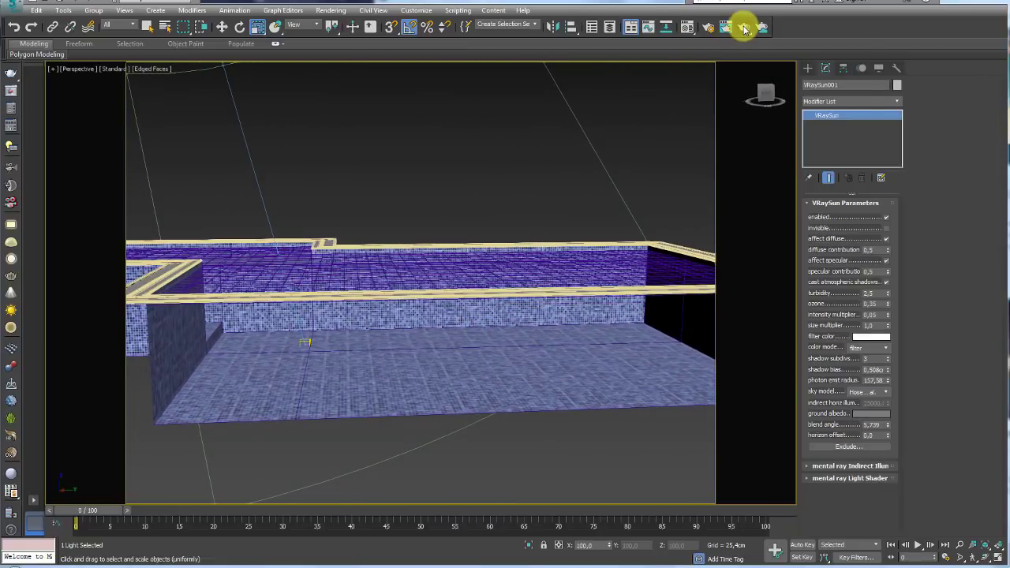
pyautogui.click(744, 29)
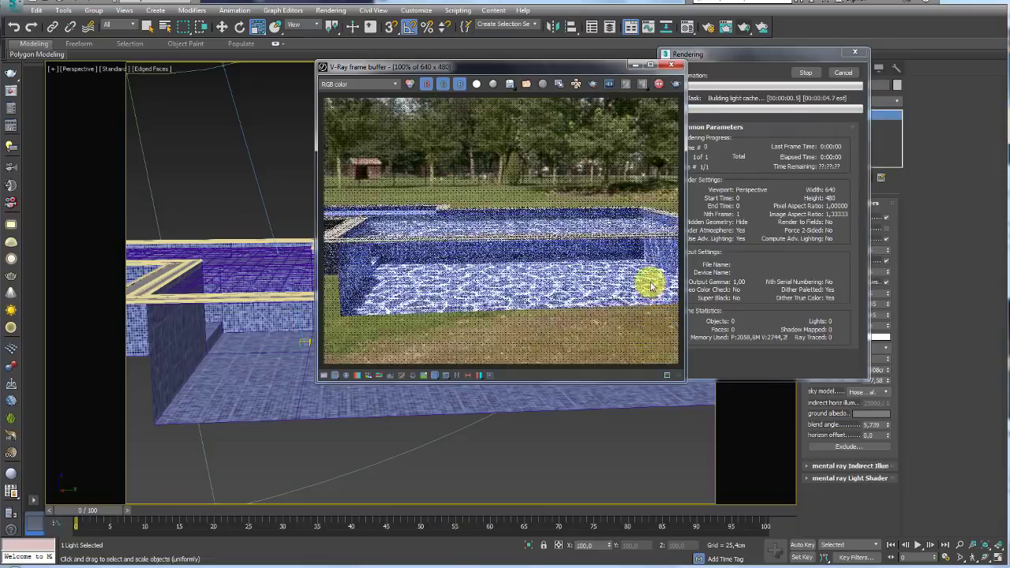
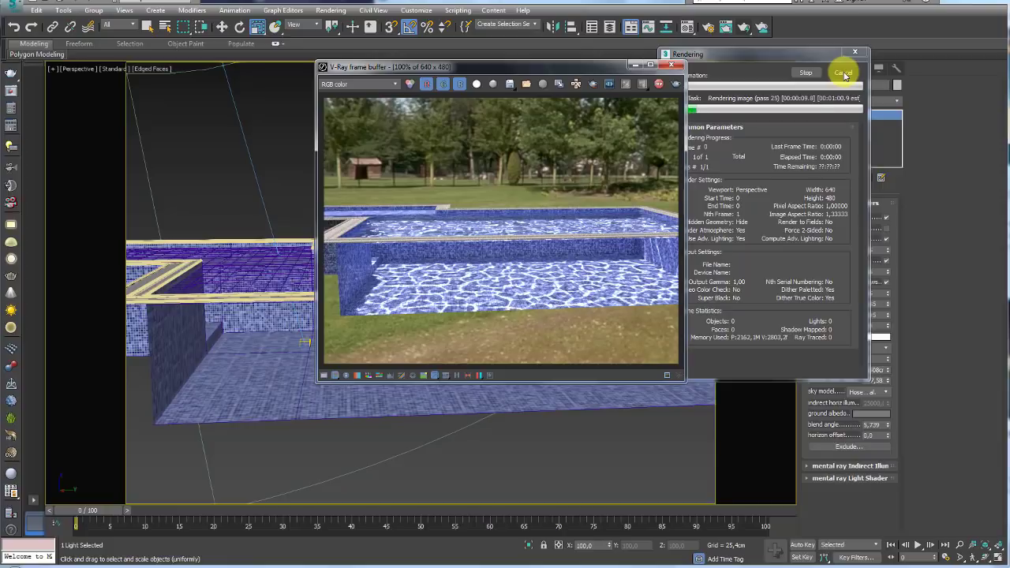
# Cancel the test render and close the V-Ray frame buffer
pyautogui.click(843, 73)
pyautogui.click(672, 64)
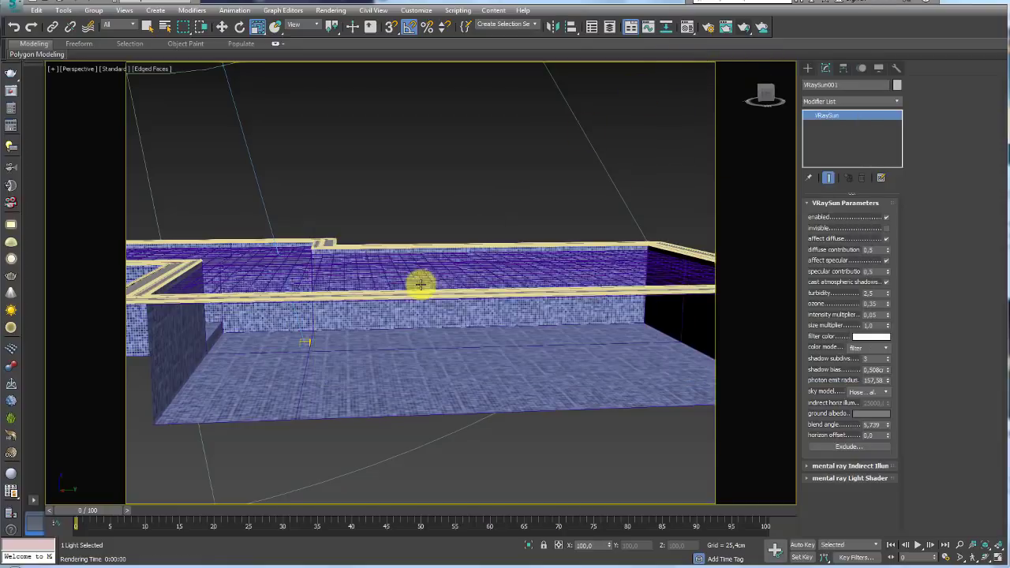
pyautogui.scroll(-3, 419, 286)
# Unhide the hidden front wall polygons of the fundo/agua pool object
pyautogui.click(418, 339)
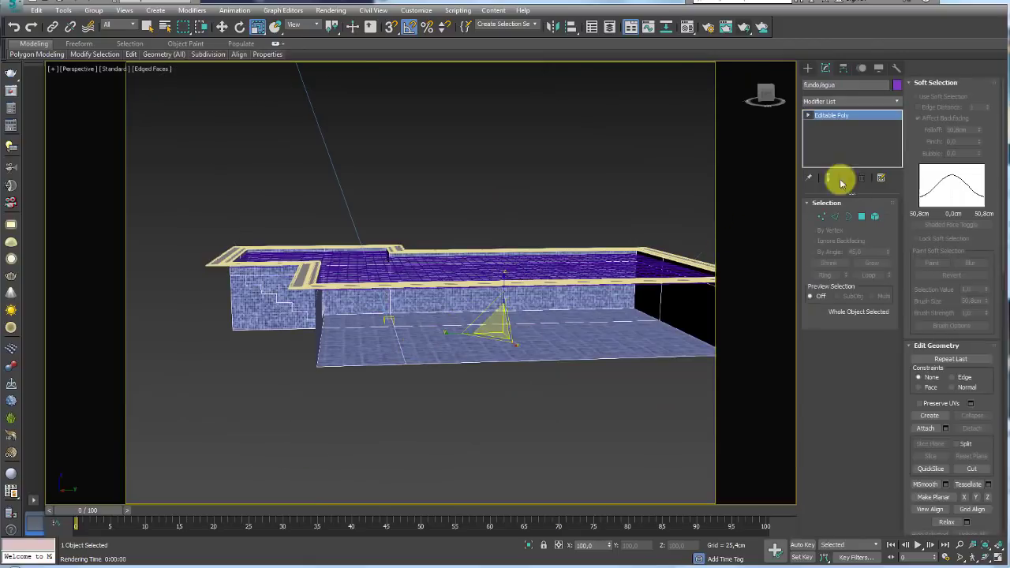
pyautogui.click(873, 218)
pyautogui.click(557, 344)
pyautogui.keyDown('alt'); pyautogui.moveTo(583, 367); pyautogui.dragTo(624, 378, button='middle'); pyautogui.keyUp('alt')
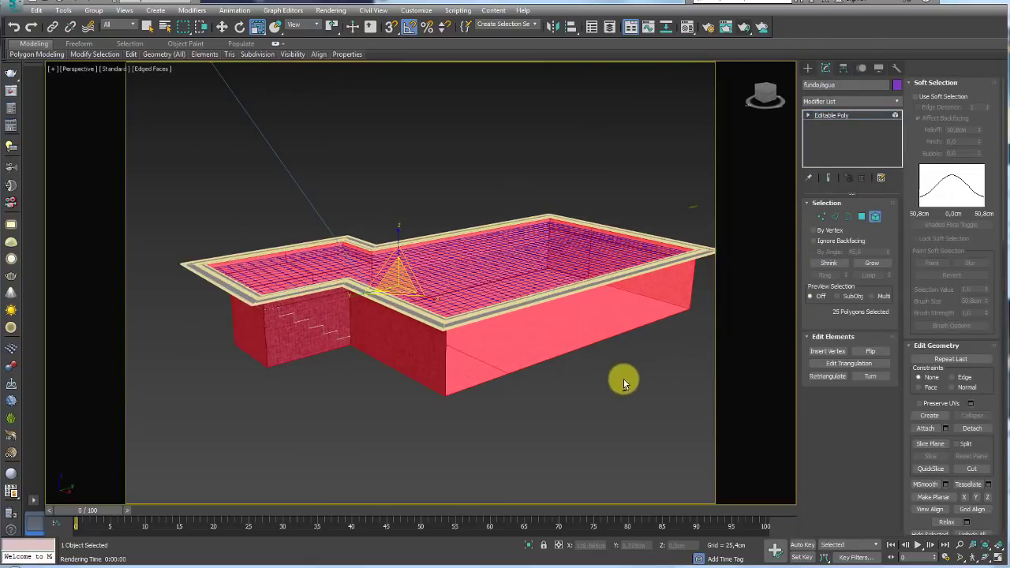
pyautogui.moveTo(999, 410); pyautogui.dragTo(985, 32)
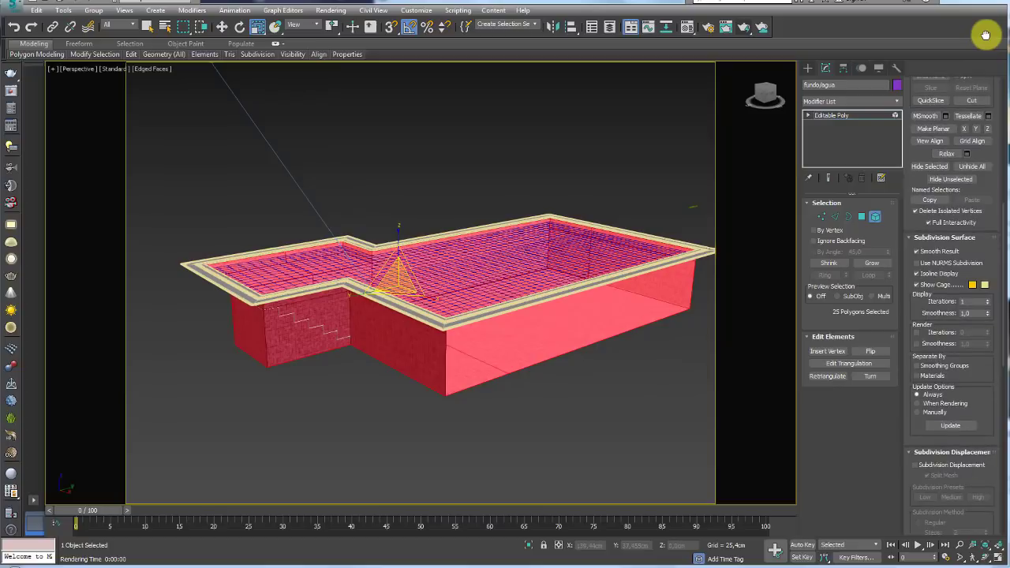
pyautogui.click(862, 216)
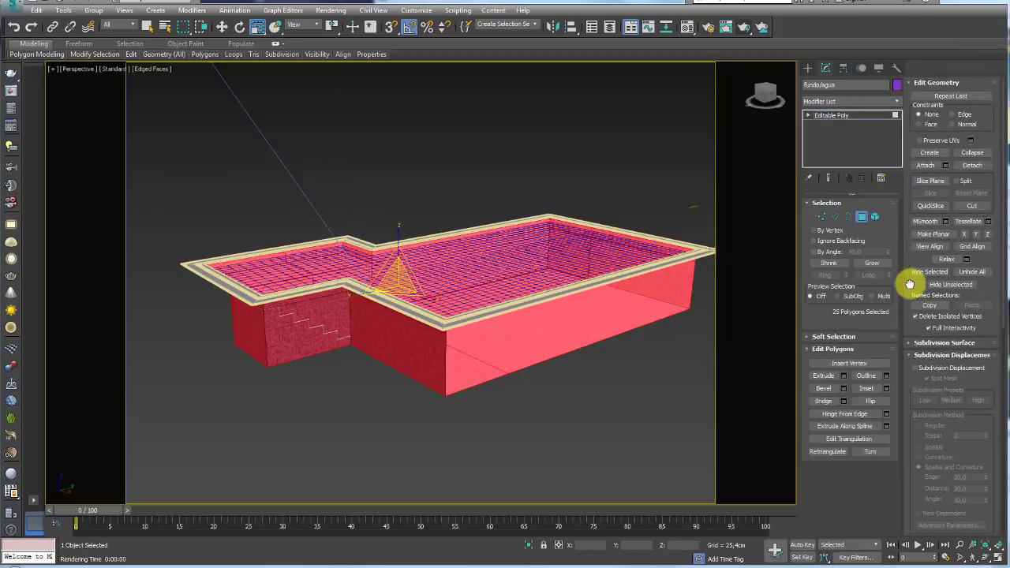
pyautogui.scroll(-1, 910, 295)
pyautogui.scroll(-1, 939, 276)
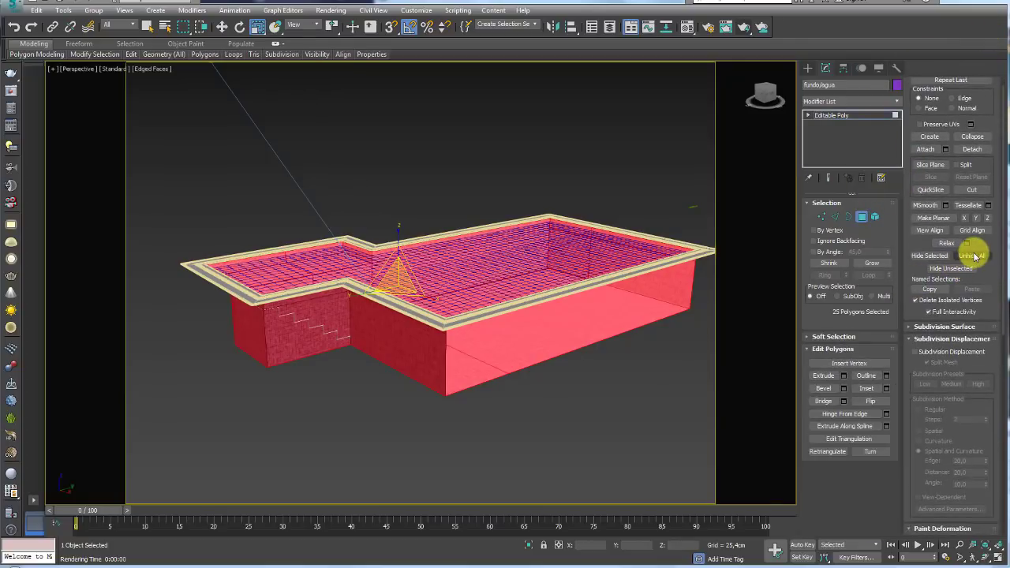
pyautogui.click(972, 256)
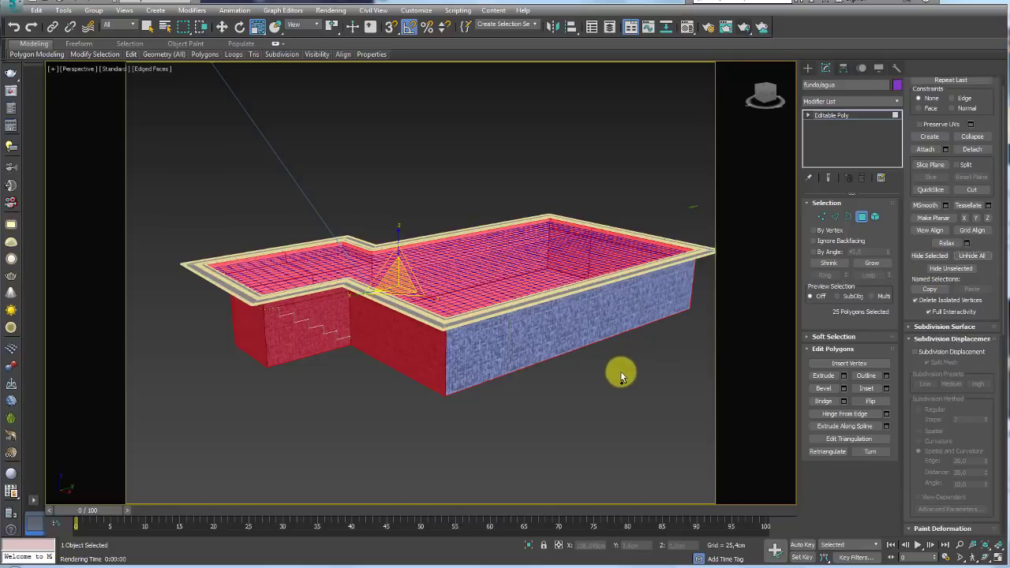
pyautogui.click(632, 378)
# Unhide all hidden scene objects, bringing back the stone paving
pyautogui.moveTo(637, 366)
pyautogui.keyDown('alt'); pyautogui.mouseDown(button='middle')
pyautogui.moveTo(663, 411)
pyautogui.moveTo(676, 376)
pyautogui.mouseUp(button='middle'); pyautogui.keyUp('alt')
pyautogui.rightClick(631, 365)
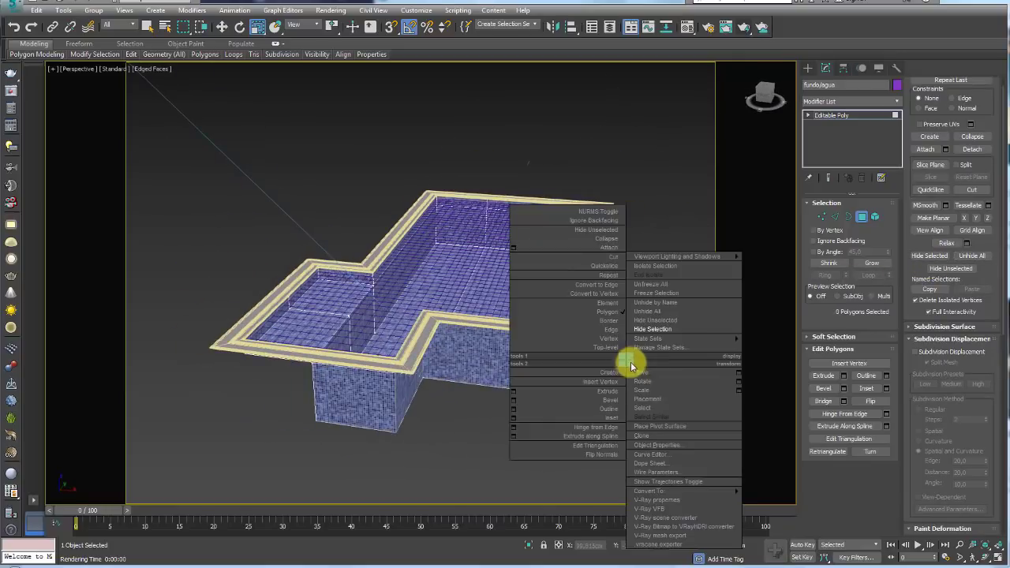
pyautogui.click(659, 312)
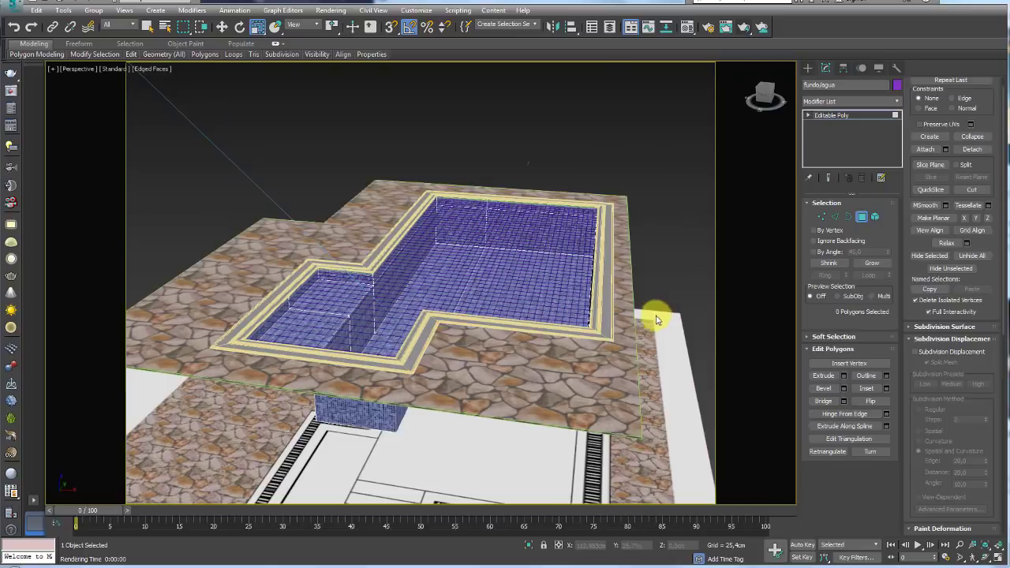
# Hide the lower deck and stone objects
pyautogui.moveTo(652, 315)
pyautogui.keyDown('alt'); pyautogui.mouseDown(button='middle')
pyautogui.moveTo(624, 339)
pyautogui.moveTo(615, 296)
pyautogui.mouseUp(button='middle'); pyautogui.keyUp('alt')
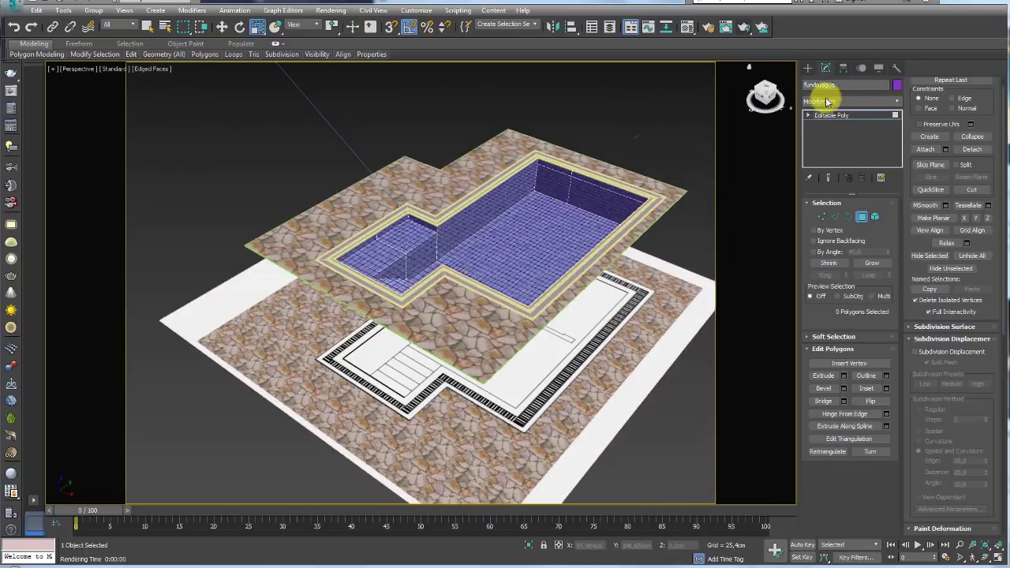
pyautogui.click(642, 293)
pyautogui.rightClick(656, 288)
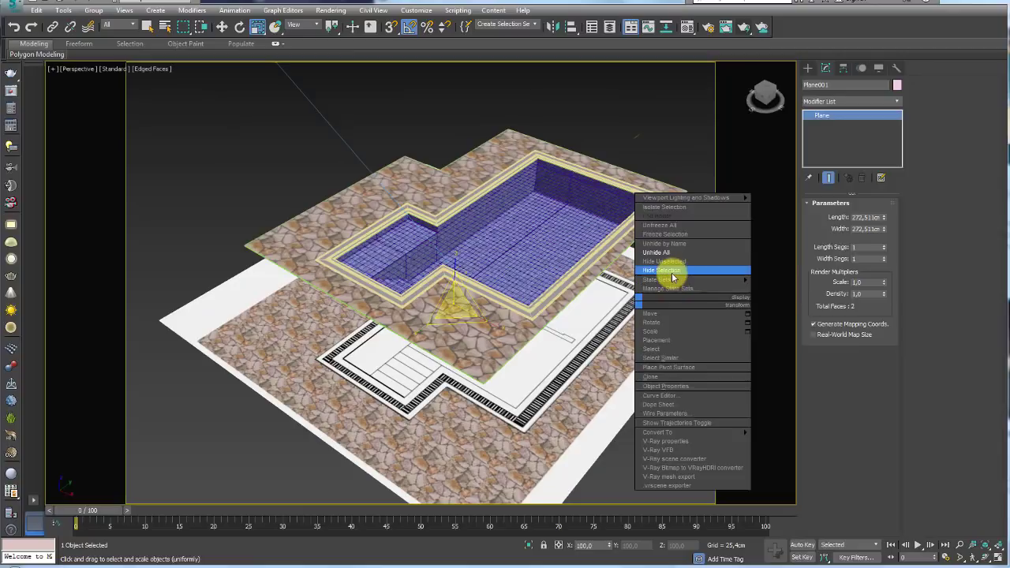
pyautogui.click(662, 269)
pyautogui.moveTo(605, 335)
pyautogui.keyDown('alt'); pyautogui.mouseDown(button='middle')
pyautogui.moveTo(568, 273)
pyautogui.moveTo(514, 329)
pyautogui.moveTo(534, 356)
pyautogui.moveTo(559, 343)
pyautogui.moveTo(692, 141)
pyautogui.moveTo(579, 277)
pyautogui.mouseUp(button='middle'); pyautogui.keyUp('alt')
# Zoom onto the pool, run a production render of it, then stop it
pyautogui.scroll(5, 511, 299)
pyautogui.click(743, 26)
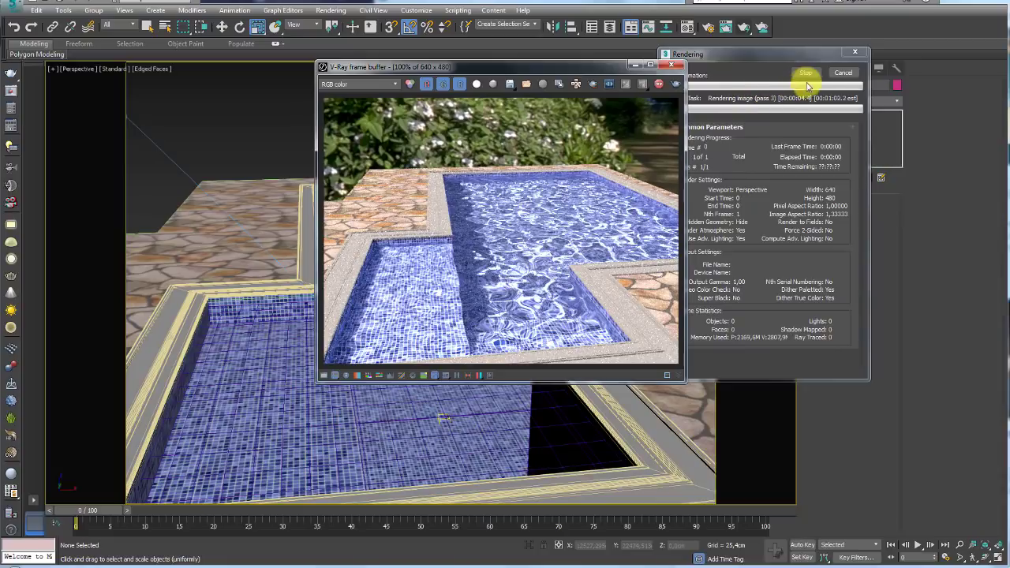
pyautogui.click(841, 74)
pyautogui.moveTo(604, 68); pyautogui.dragTo(567, 58)
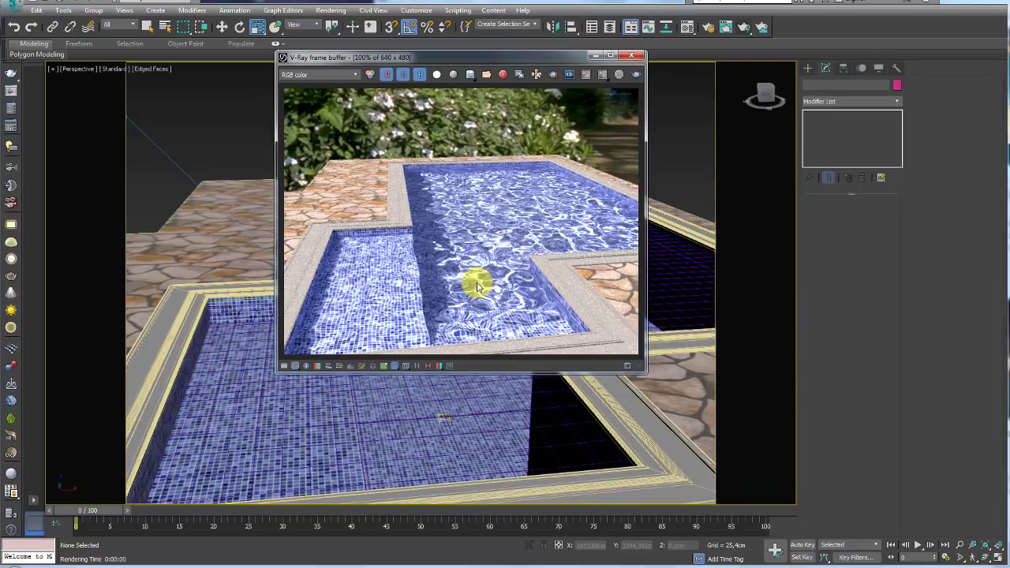
# Open the Material Editor and enlarge the 04 - Default water material preview
pyautogui.click(632, 56)
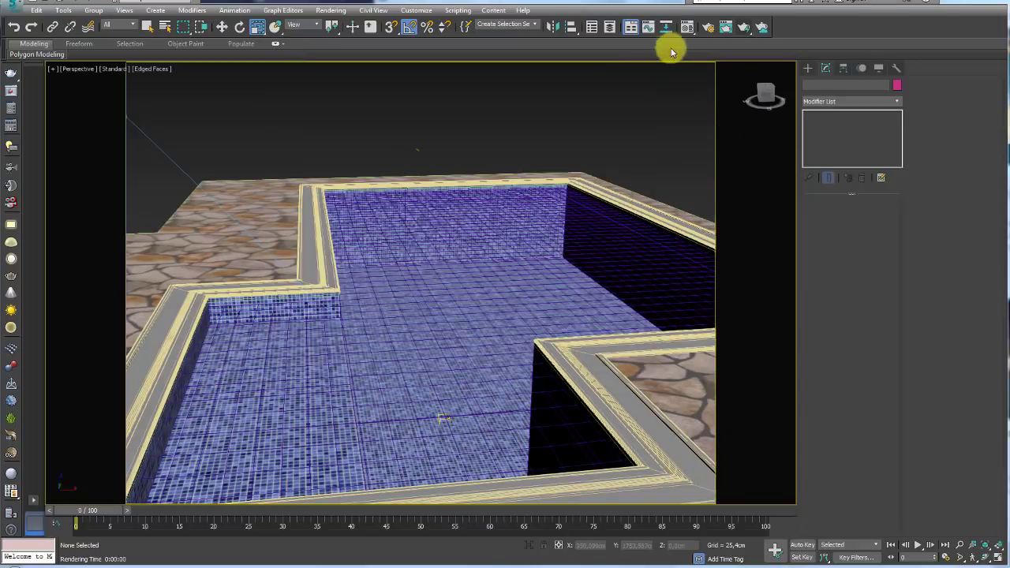
pyautogui.click(689, 29)
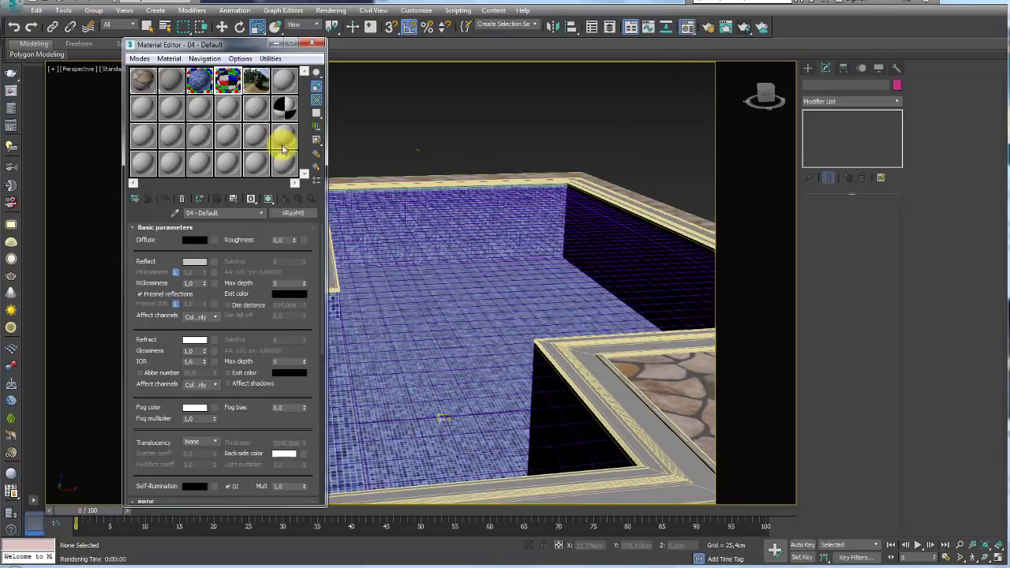
pyautogui.doubleClick(229, 81)
pyautogui.moveTo(577, 92); pyautogui.dragTo(569, 59)
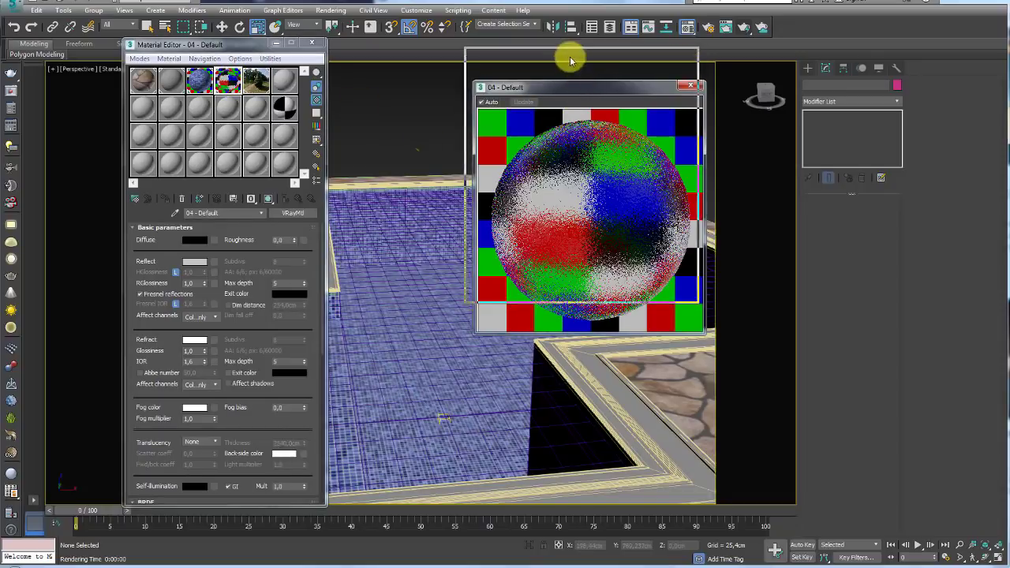
pyautogui.moveTo(316, 277)
pyautogui.mouseDown()
pyautogui.moveTo(315, 113)
pyautogui.moveTo(297, 214)
pyautogui.mouseUp()
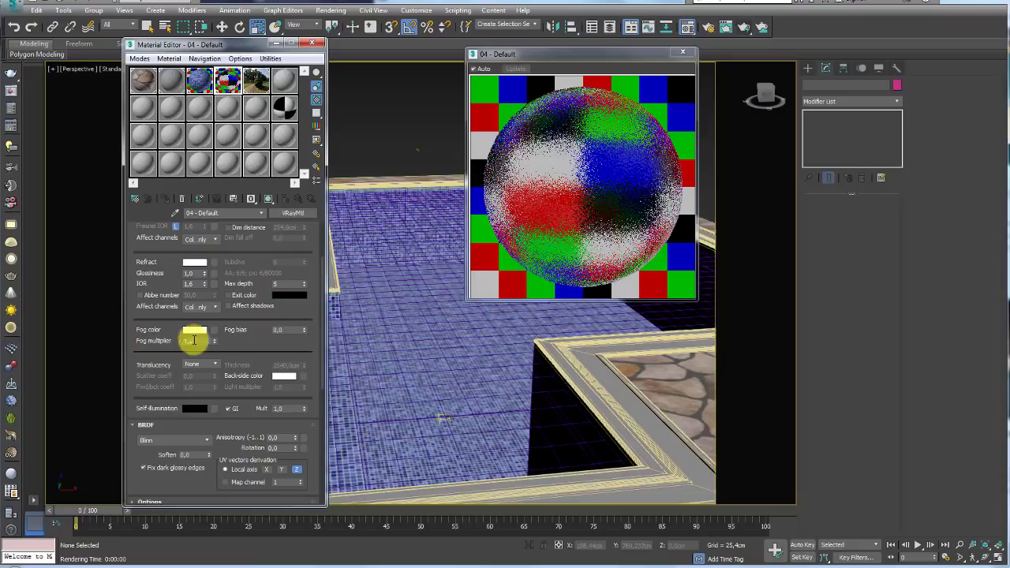
# Set the water's Refract colour to light blue (R89 G183 B255)
pyautogui.click(198, 332)
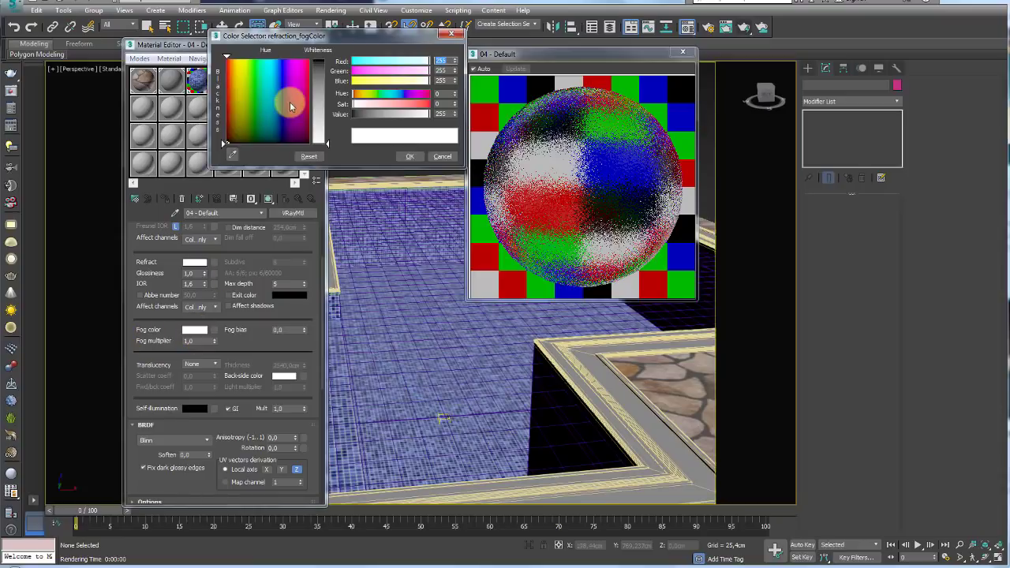
pyautogui.click(412, 159)
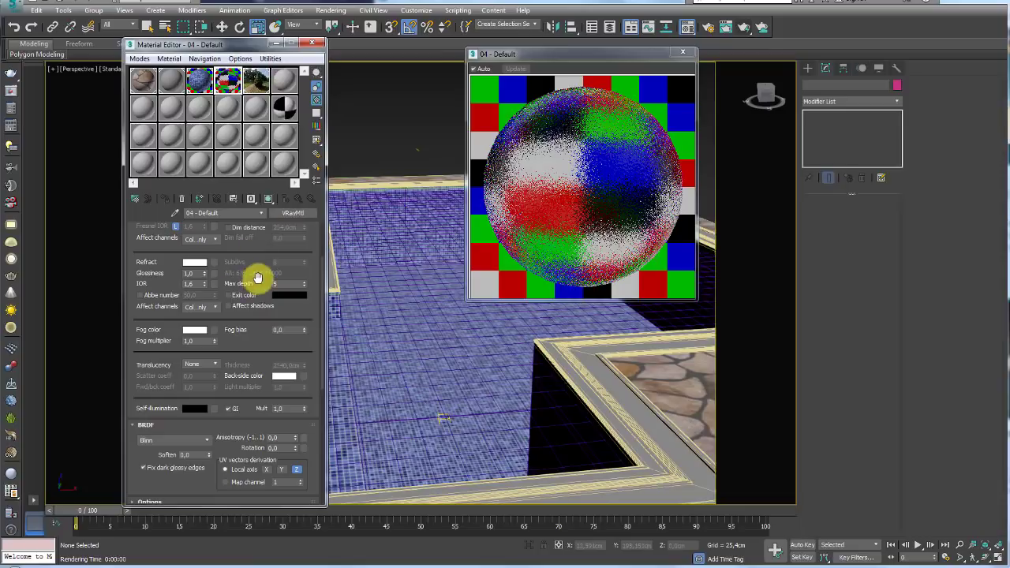
pyautogui.click(195, 263)
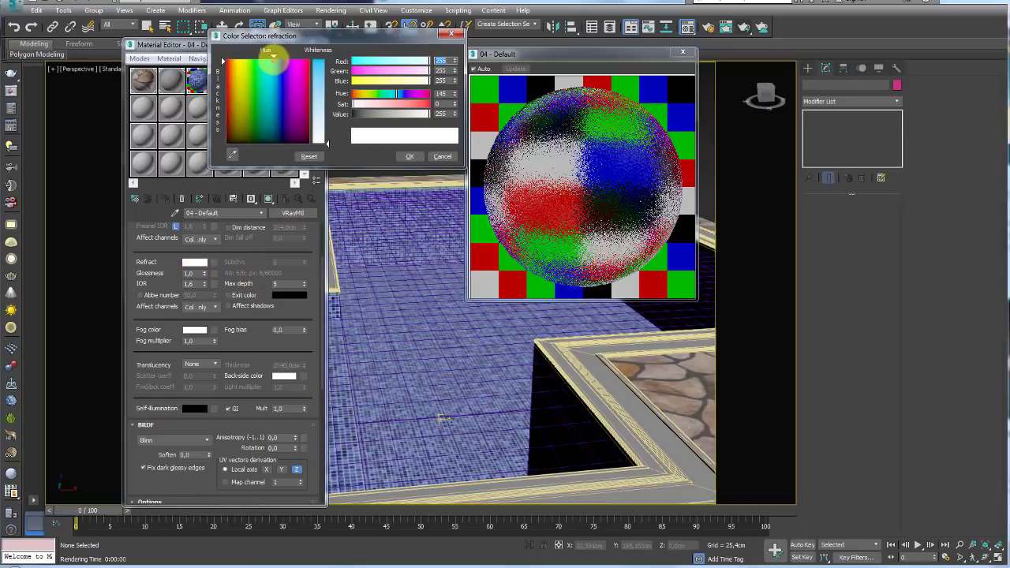
pyautogui.moveTo(326, 70); pyautogui.dragTo(328, 89)
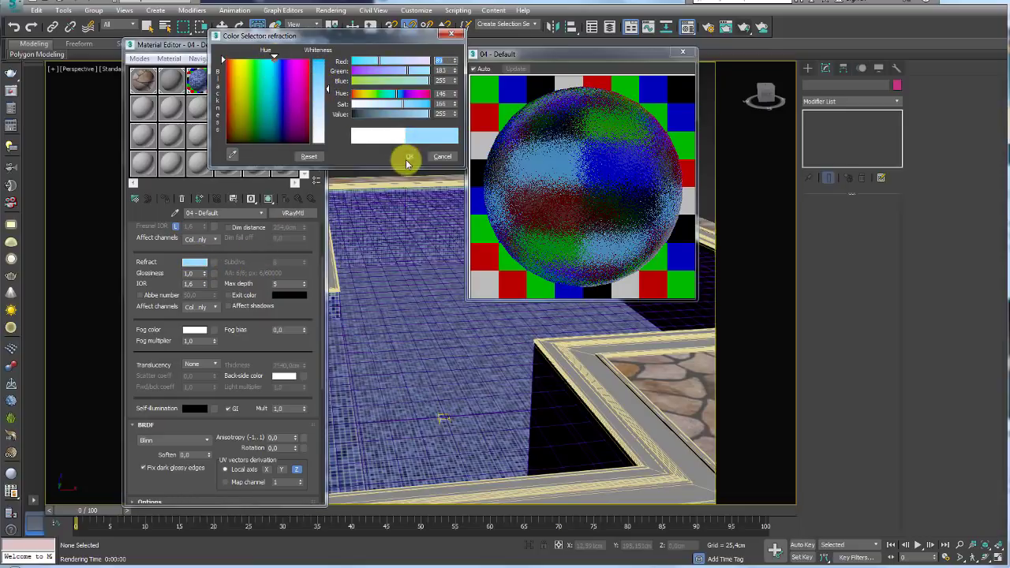
pyautogui.click(407, 157)
# Test-render the bluer pool water, close the windows, and show Standard Primitives
pyautogui.click(744, 28)
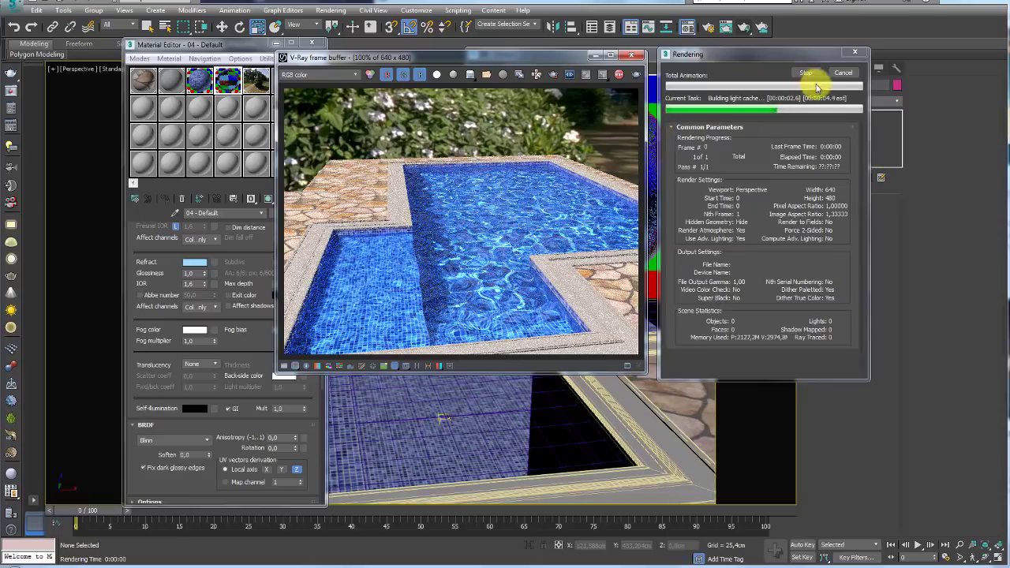
pyautogui.click(843, 73)
pyautogui.click(631, 54)
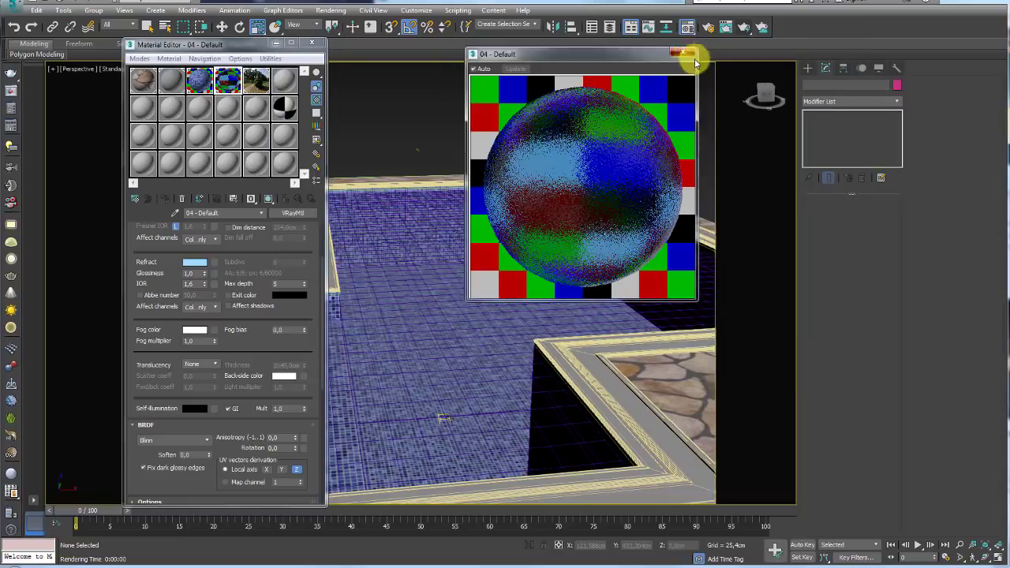
pyautogui.click(691, 56)
pyautogui.click(808, 68)
pyautogui.click(808, 84)
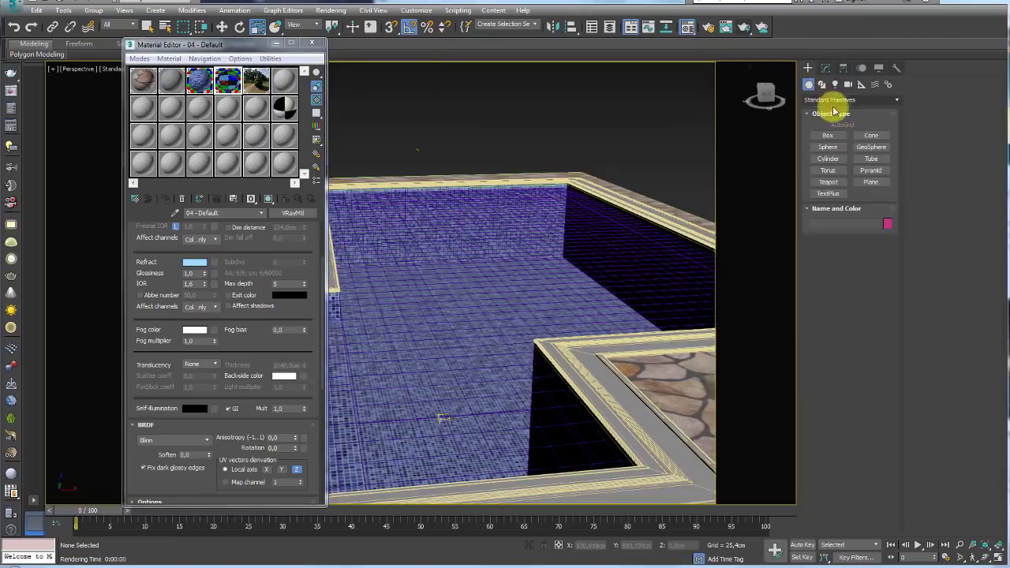
# Create a yellow-green teapot with 27 segments on the pool water
pyautogui.click(828, 182)
pyautogui.moveTo(491, 320); pyautogui.dragTo(517, 330)
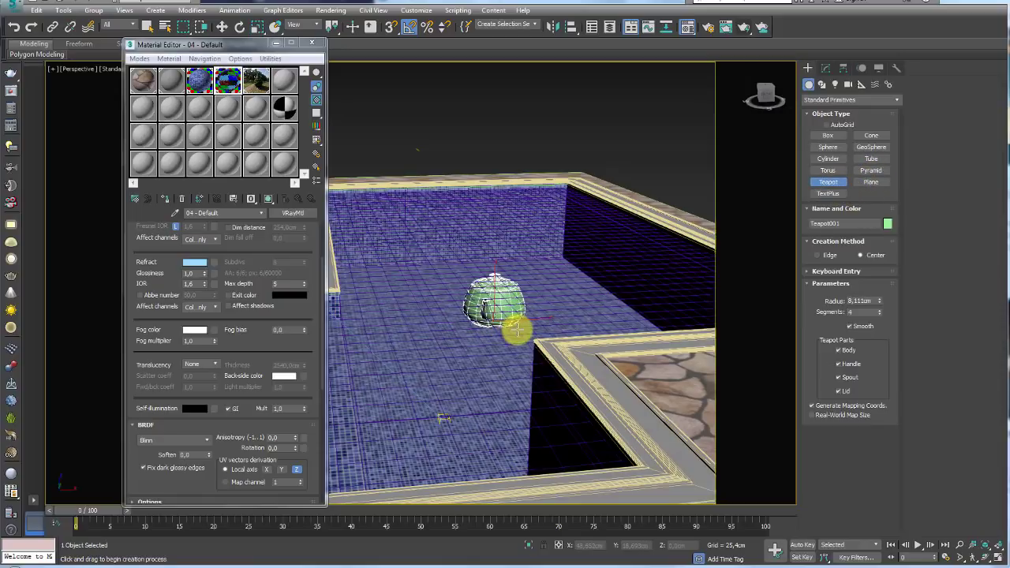
pyautogui.moveTo(879, 314); pyautogui.dragTo(877, 293)
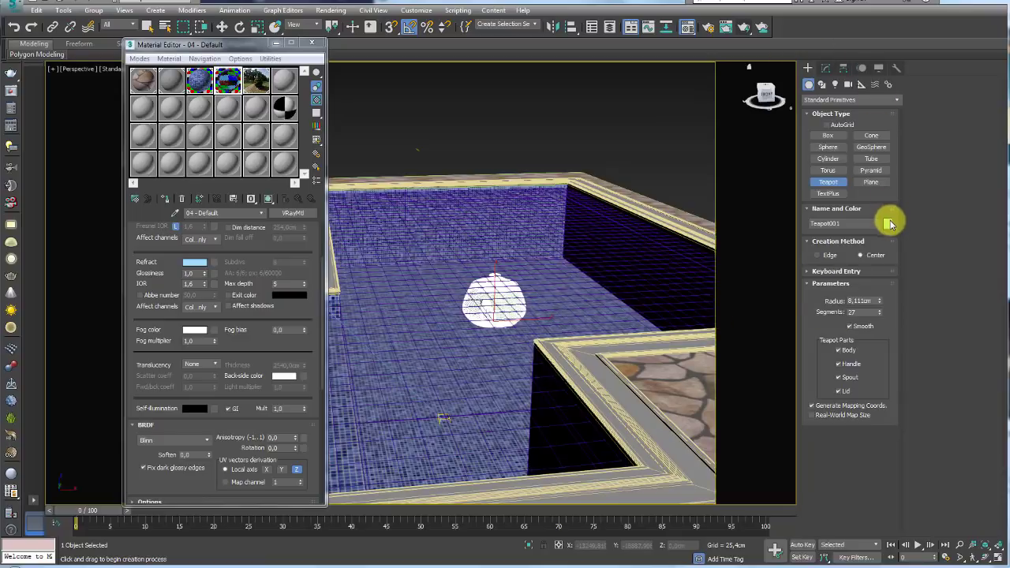
pyautogui.click(887, 223)
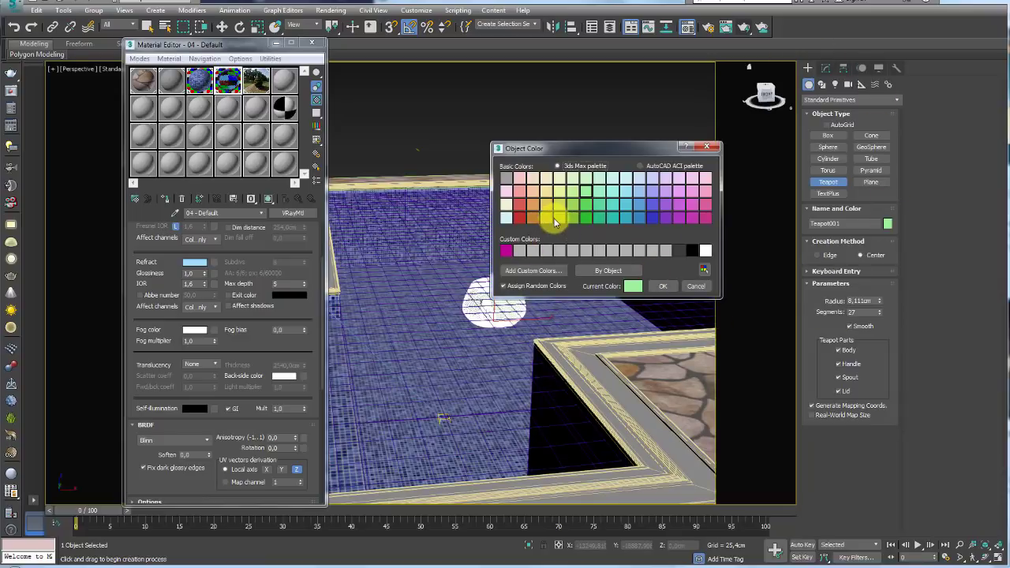
pyautogui.click(561, 216)
pyautogui.click(564, 219)
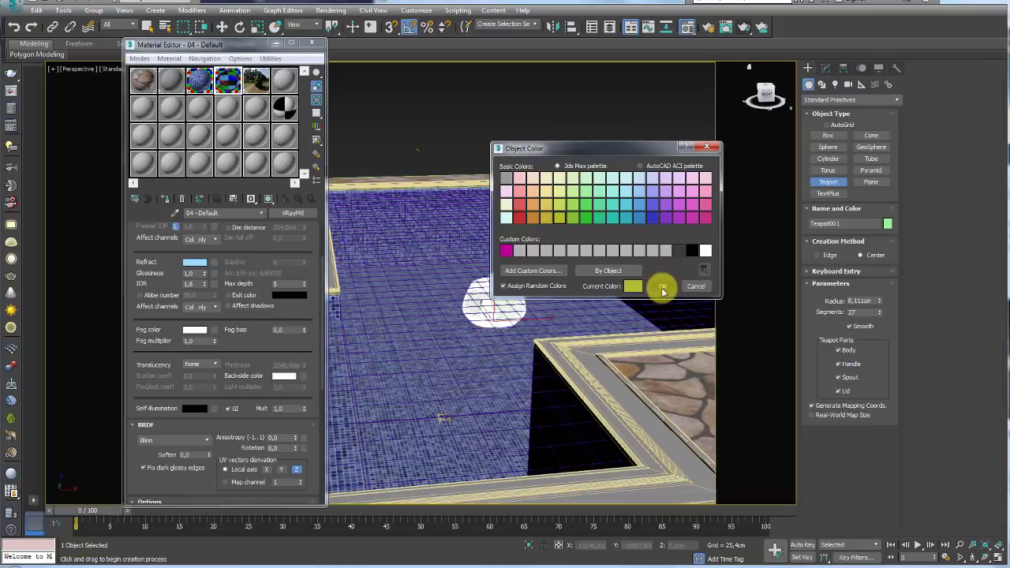
pyautogui.click(663, 286)
# Rotate the teapot, test-render the scene, and bring back the water material settings
pyautogui.press('e')
pyautogui.moveTo(490, 340); pyautogui.dragTo(450, 338)
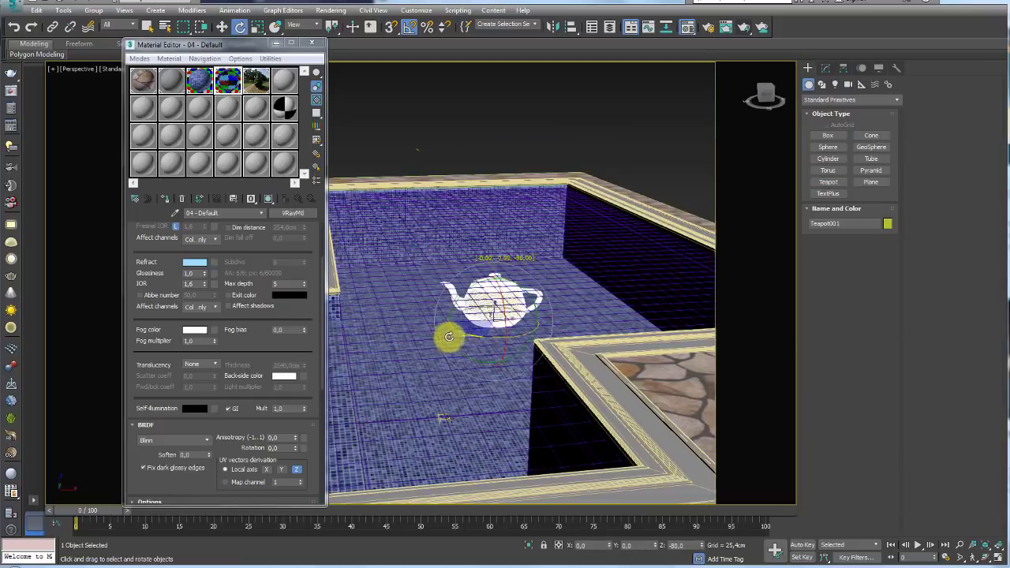
pyautogui.hotkey('shift', 'q')
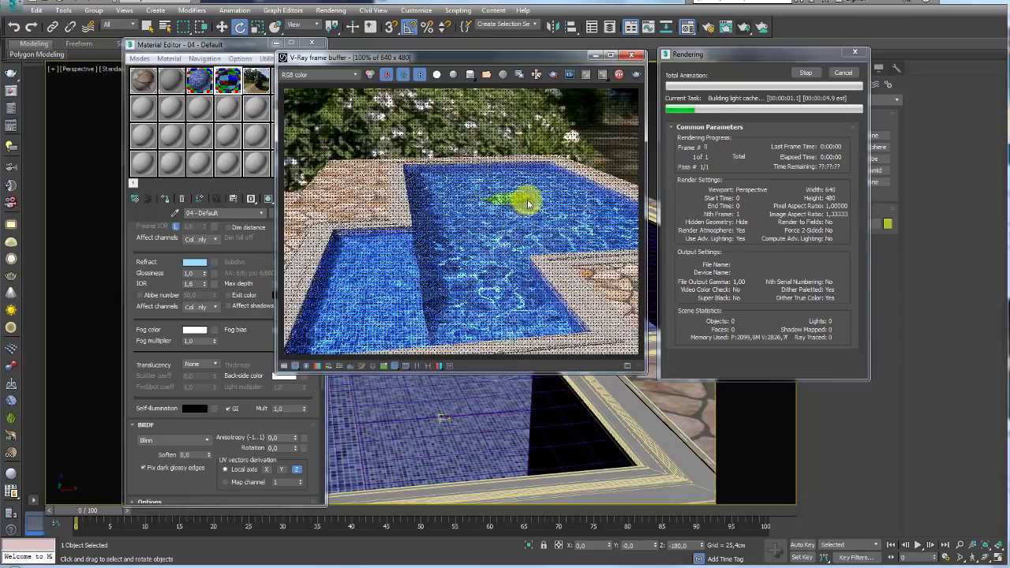
pyautogui.click(844, 72)
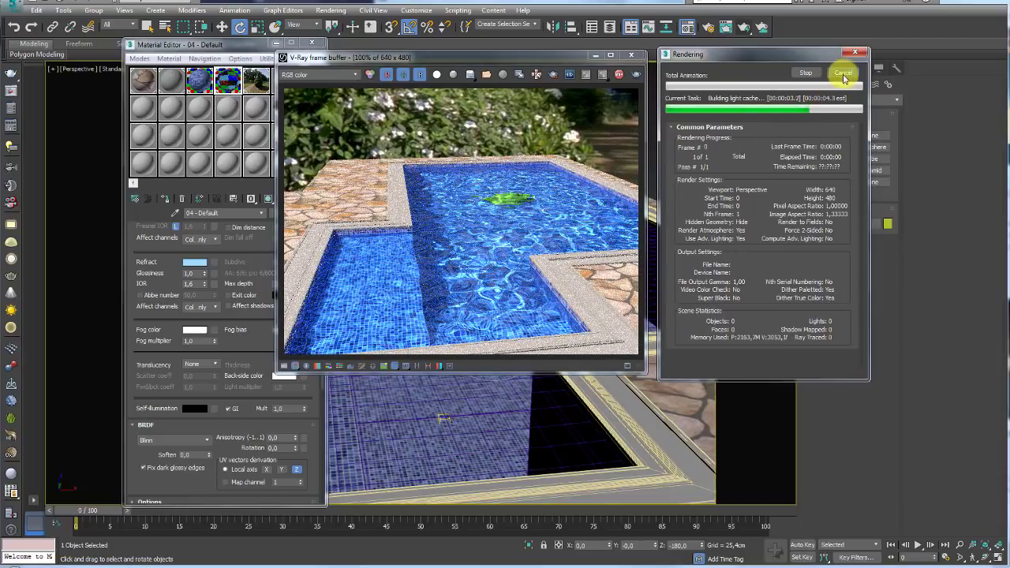
pyautogui.moveTo(245, 342); pyautogui.dragTo(198, 293)
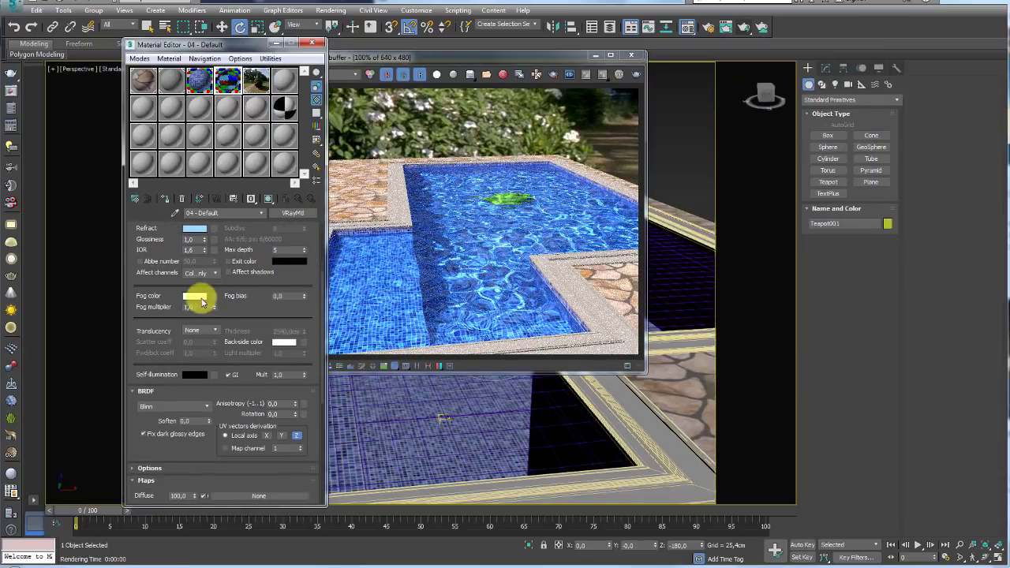
# Copy the light blue Refract colour onto Fog color and render the pool again
pyautogui.moveTo(198, 231); pyautogui.dragTo(198, 295)
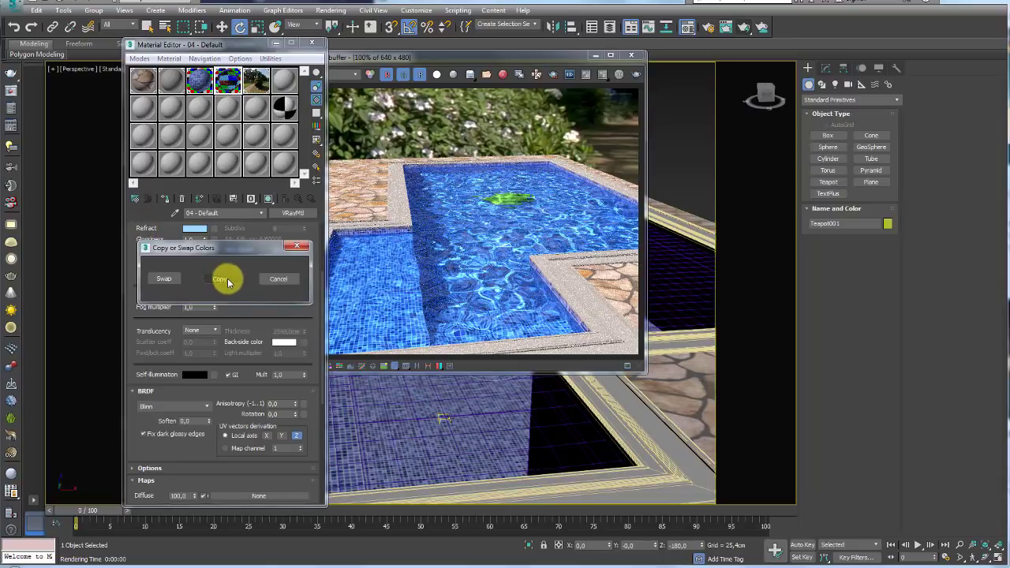
pyautogui.click(228, 278)
pyautogui.doubleClick(228, 80)
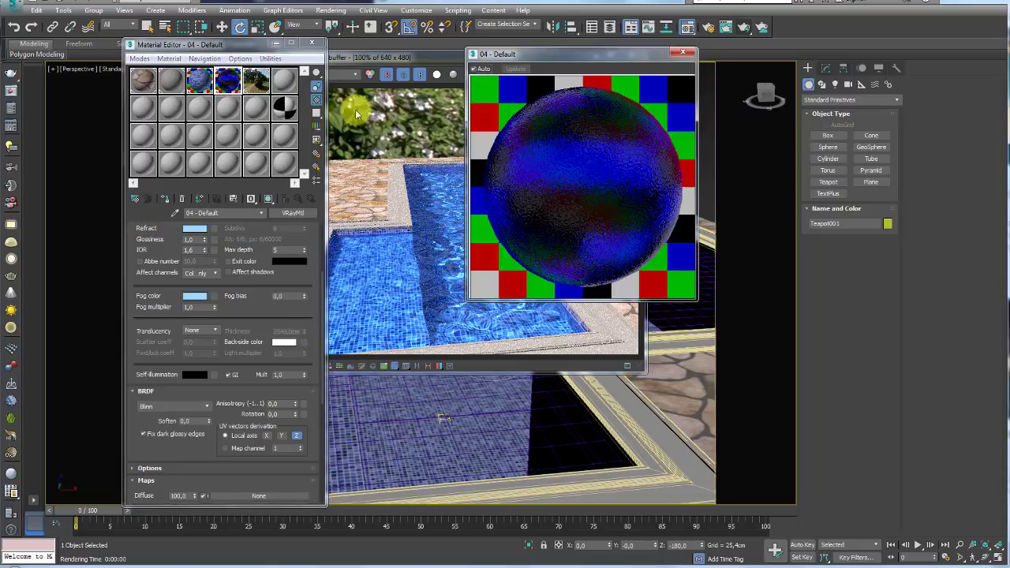
pyautogui.moveTo(631, 53); pyautogui.dragTo(765, 64)
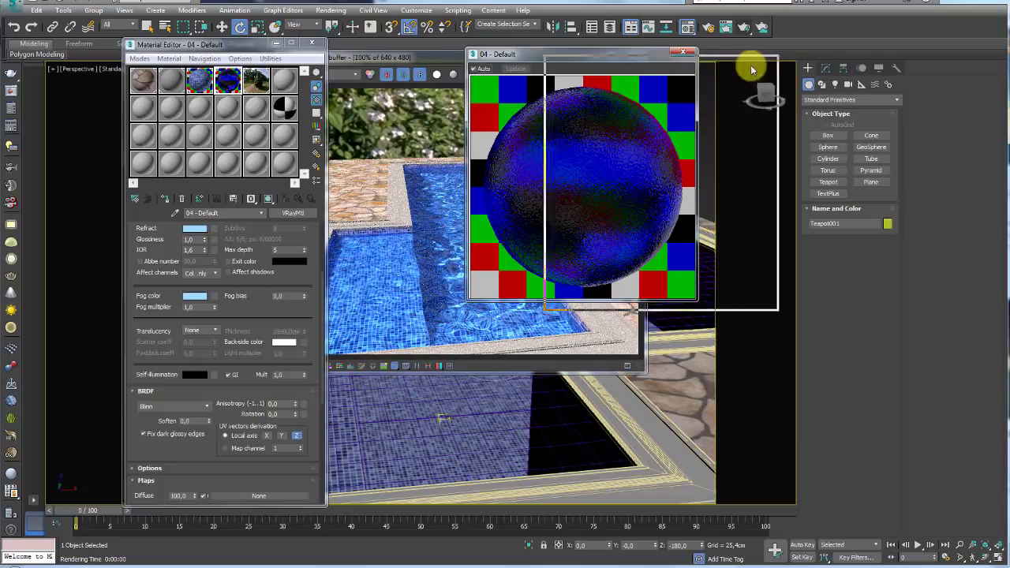
pyautogui.click(743, 30)
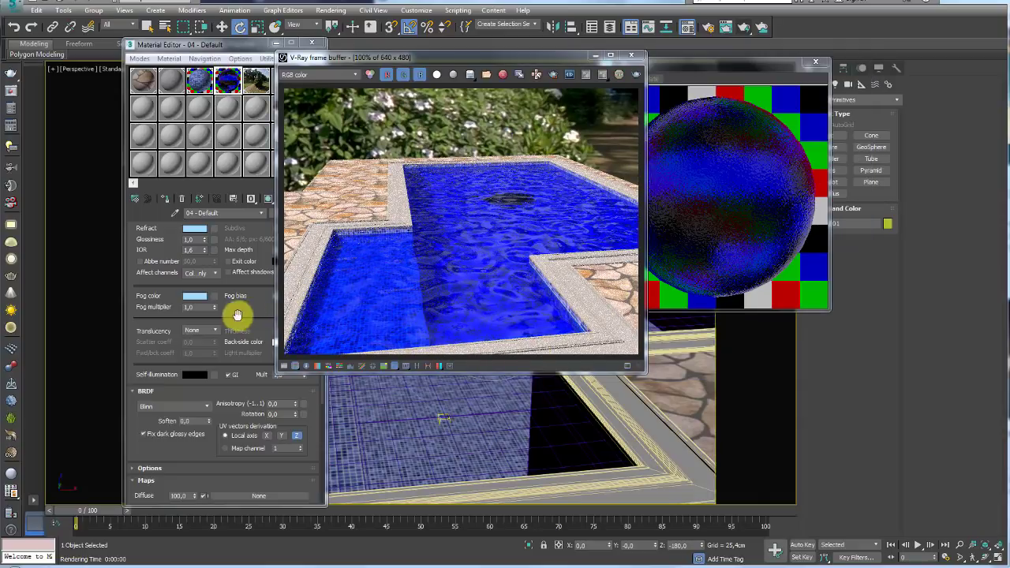
# Lighten the water's fog colour to pale blue and set Fog multiplier to 0,5
pyautogui.click(197, 296)
pyautogui.moveTo(328, 85); pyautogui.dragTo(327, 128)
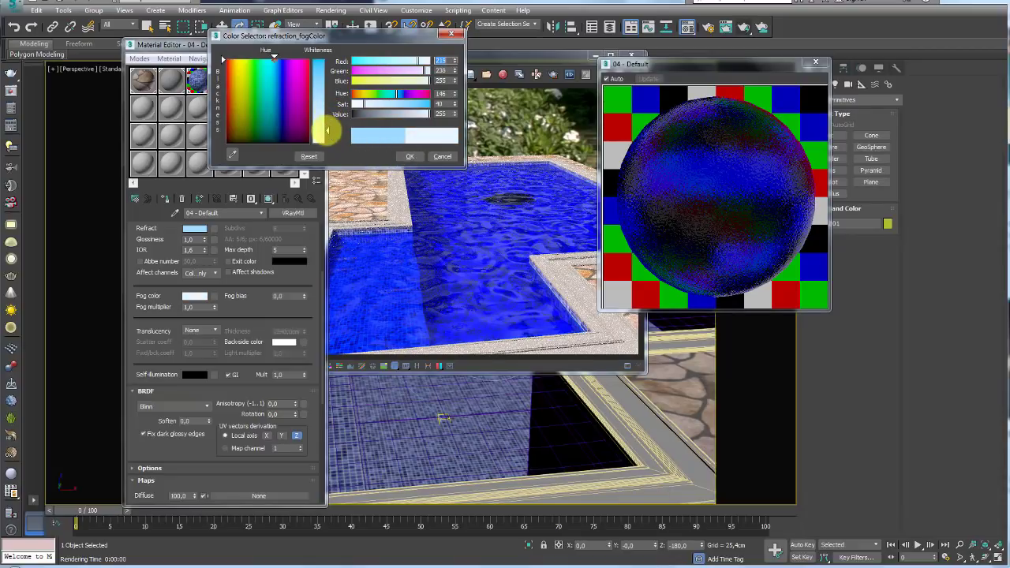
pyautogui.click(442, 156)
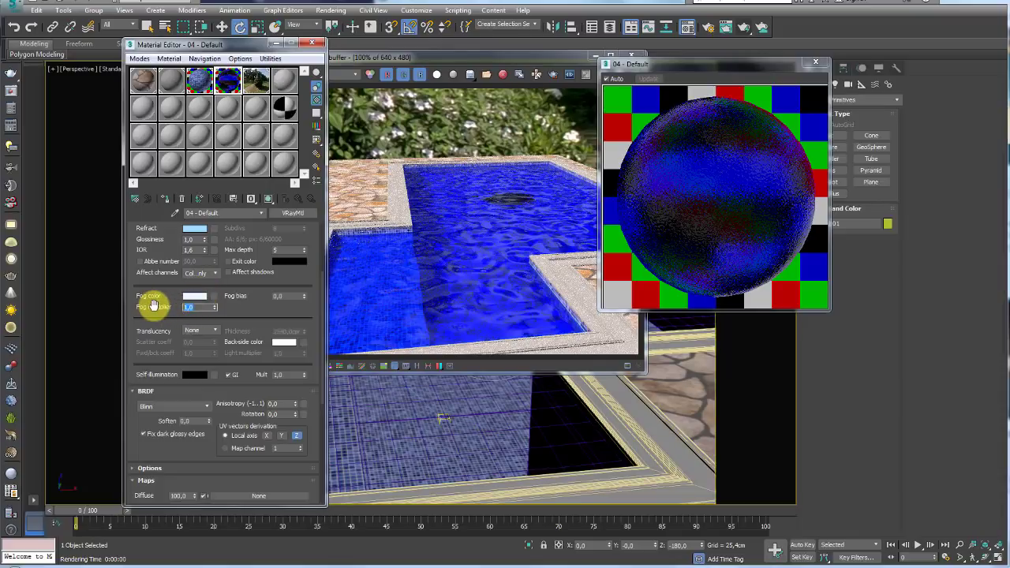
pyautogui.write('0,5')
pyautogui.press('Return')
pyautogui.click(292, 296)
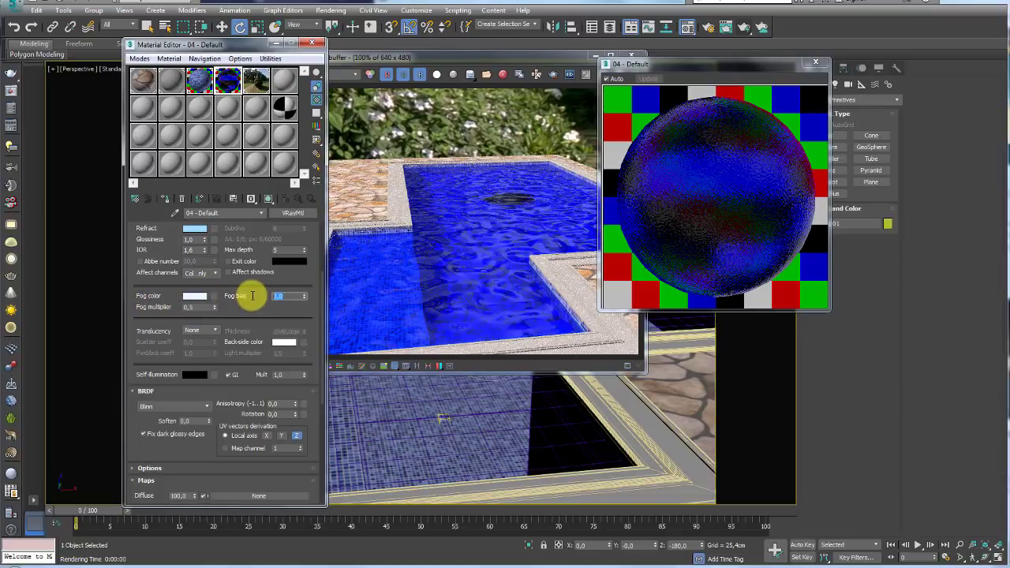
pyautogui.moveTo(300, 259); pyautogui.dragTo(301, 245)
# Test-render the pool, then close the render and enlarged preview windows
pyautogui.click(744, 25)
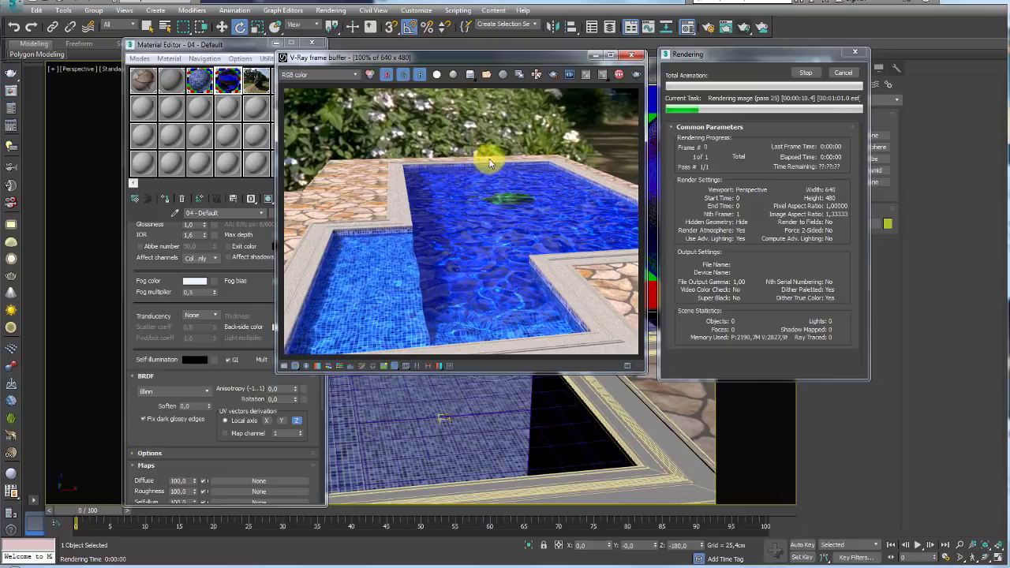
pyautogui.click(844, 73)
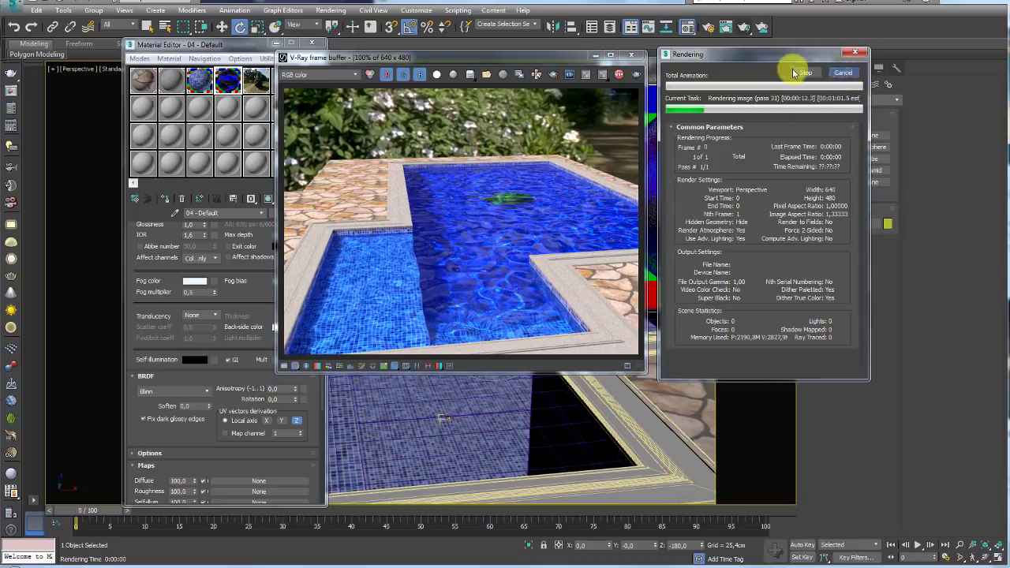
pyautogui.click(639, 56)
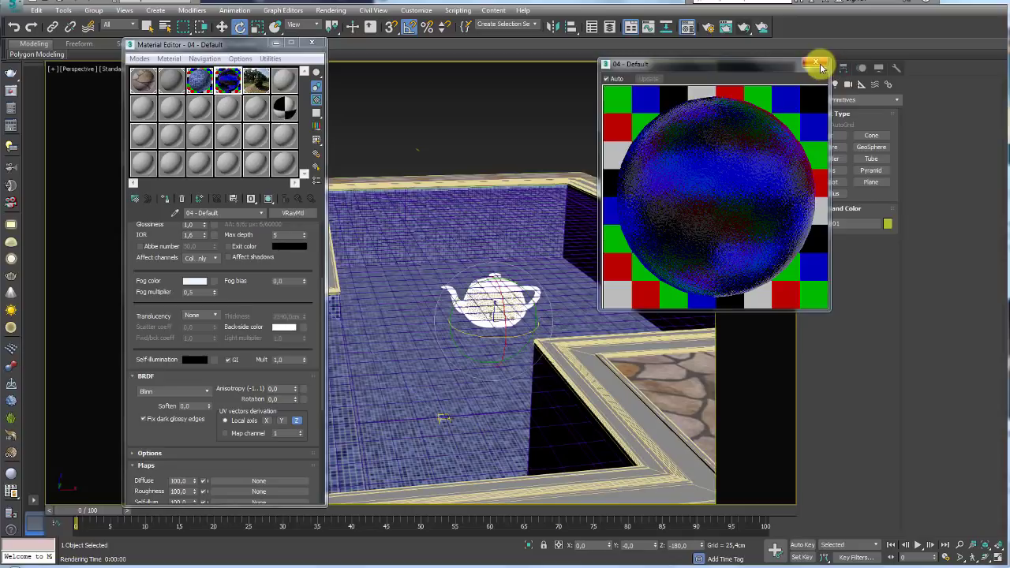
pyautogui.click(816, 62)
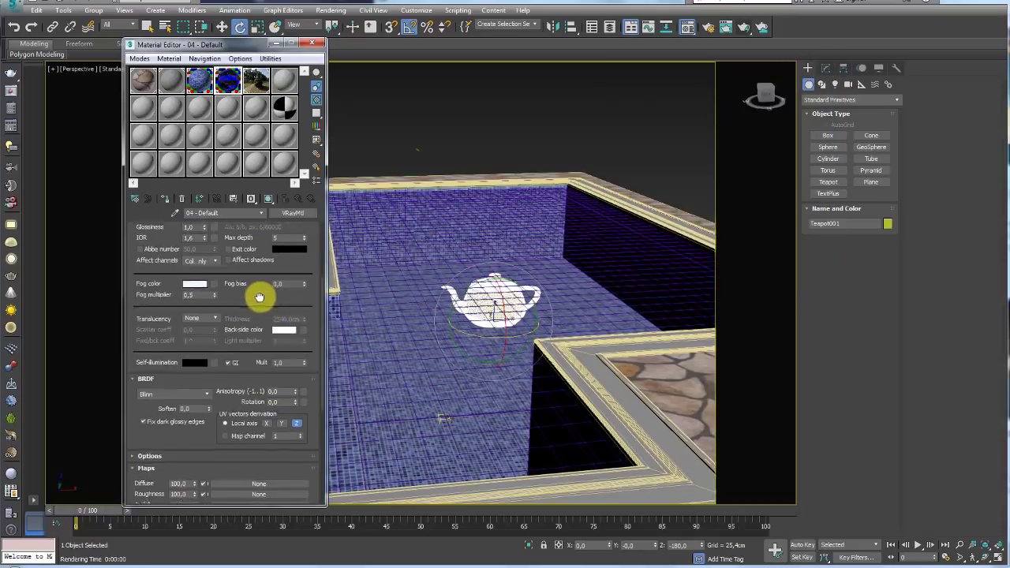
# Lower the Fog multiplier to 0,25 and close the Material Editor
pyautogui.moveTo(260, 295); pyautogui.dragTo(260, 344)
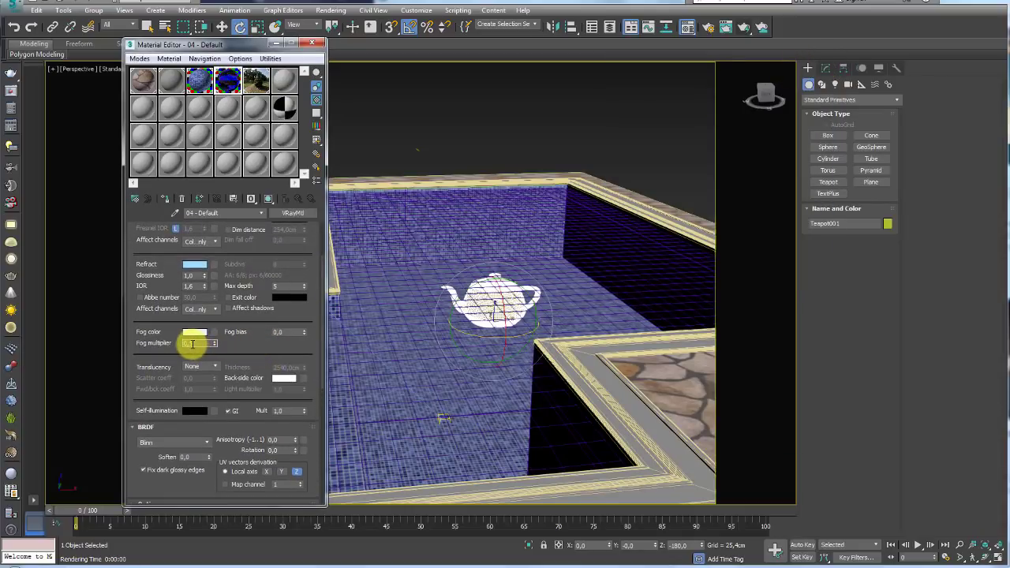
pyautogui.press('Return')
pyautogui.scroll(-2, 243, 332)
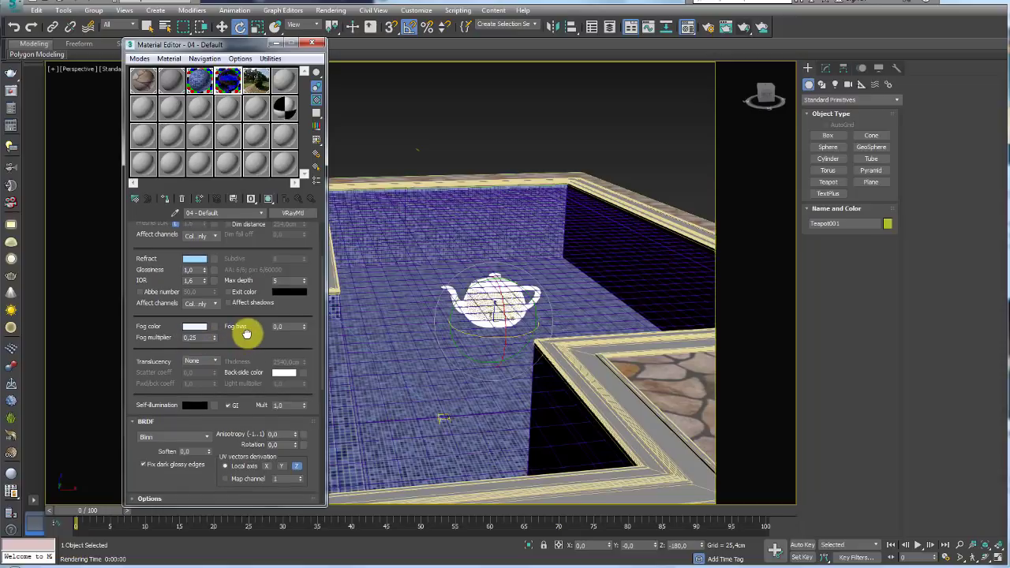
pyautogui.click(196, 323)
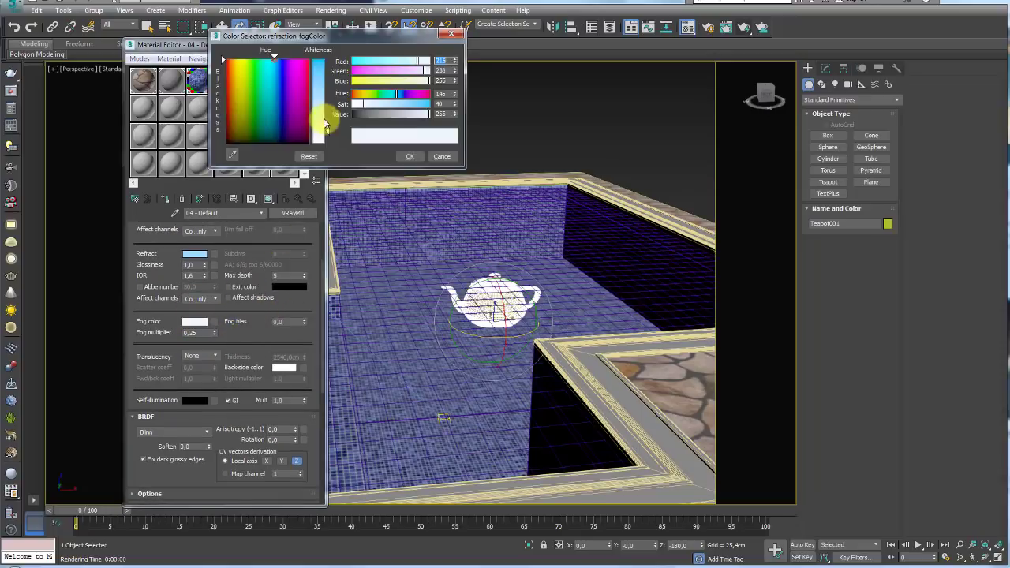
pyautogui.click(409, 157)
pyautogui.click(313, 44)
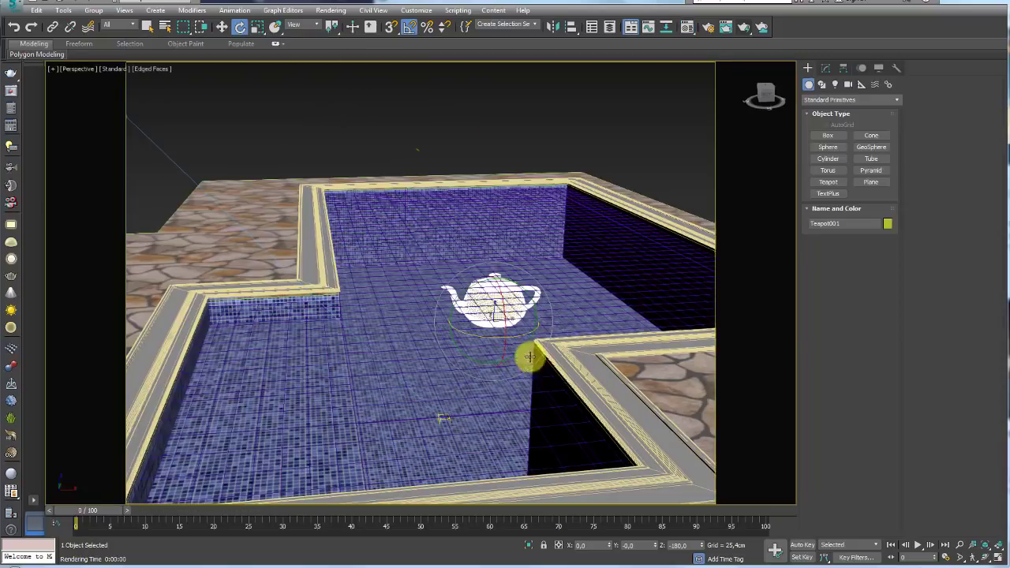
# Make the selected pool objects see-through with Alt+X
pyautogui.moveTo(512, 310)
pyautogui.keyDown('alt'); pyautogui.mouseDown(button='middle')
pyautogui.moveTo(573, 307)
pyautogui.moveTo(568, 299)
pyautogui.moveTo(552, 321)
pyautogui.moveTo(545, 374)
pyautogui.moveTo(525, 308)
pyautogui.moveTo(545, 310)
pyautogui.moveTo(528, 312)
pyautogui.mouseUp(button='middle'); pyautogui.keyUp('alt')
pyautogui.click(566, 303)
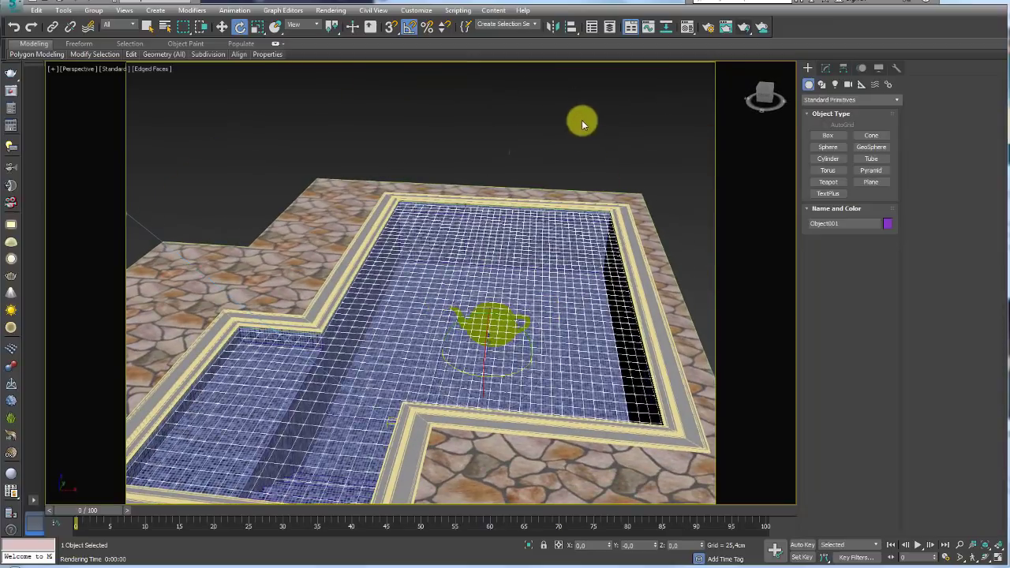
pyautogui.moveTo(577, 124)
pyautogui.mouseDown()
pyautogui.moveTo(513, 306)
pyautogui.moveTo(521, 299)
pyautogui.mouseUp()
pyautogui.hotkey('alt', 'x')
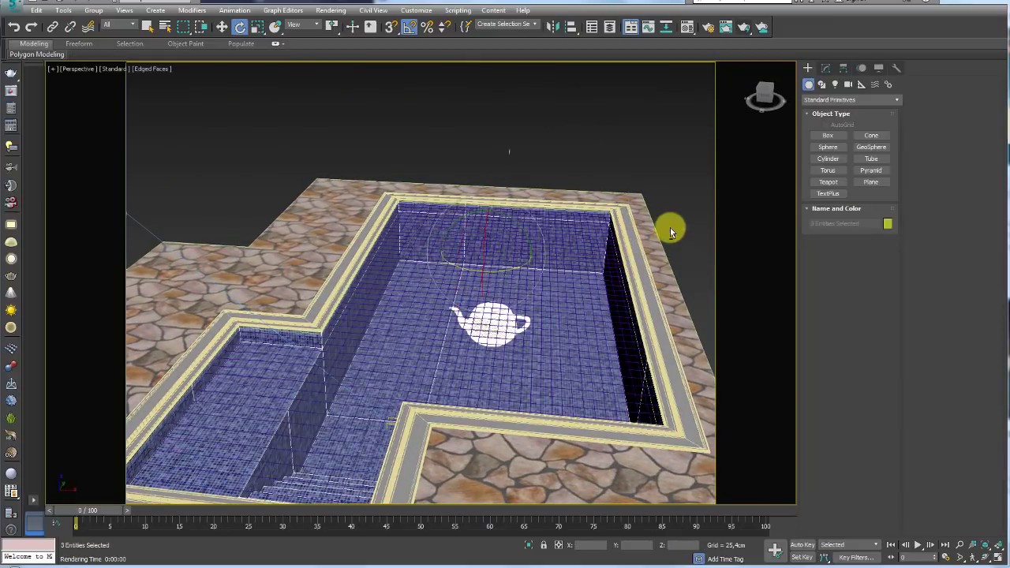
pyautogui.moveTo(607, 277)
pyautogui.keyDown('alt'); pyautogui.mouseDown(button='middle')
pyautogui.moveTo(523, 307)
pyautogui.moveTo(514, 276)
pyautogui.moveTo(527, 245)
pyautogui.moveTo(527, 273)
pyautogui.mouseUp(button='middle'); pyautogui.keyUp('alt')
# Lift the teapot off the pool floor to about 19.6 cm on Z
pyautogui.press('w')
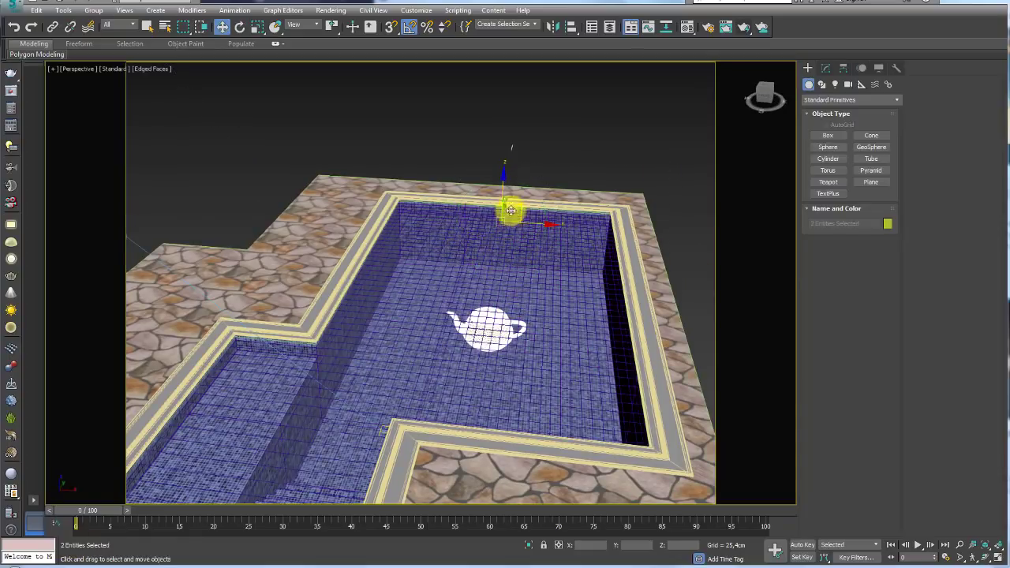
pyautogui.hotkey('ctrl', 'z')
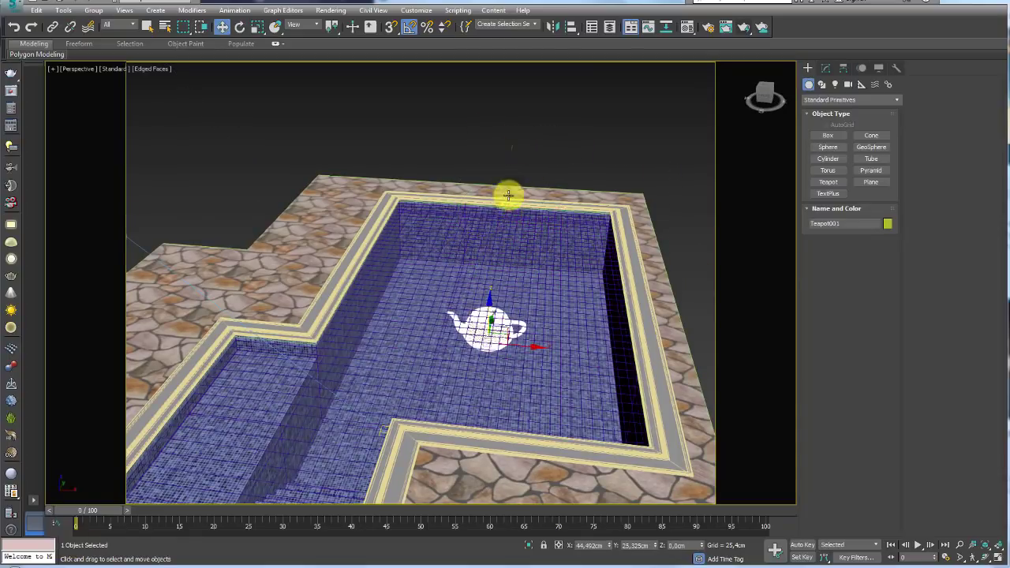
pyautogui.moveTo(489, 297); pyautogui.dragTo(489, 230)
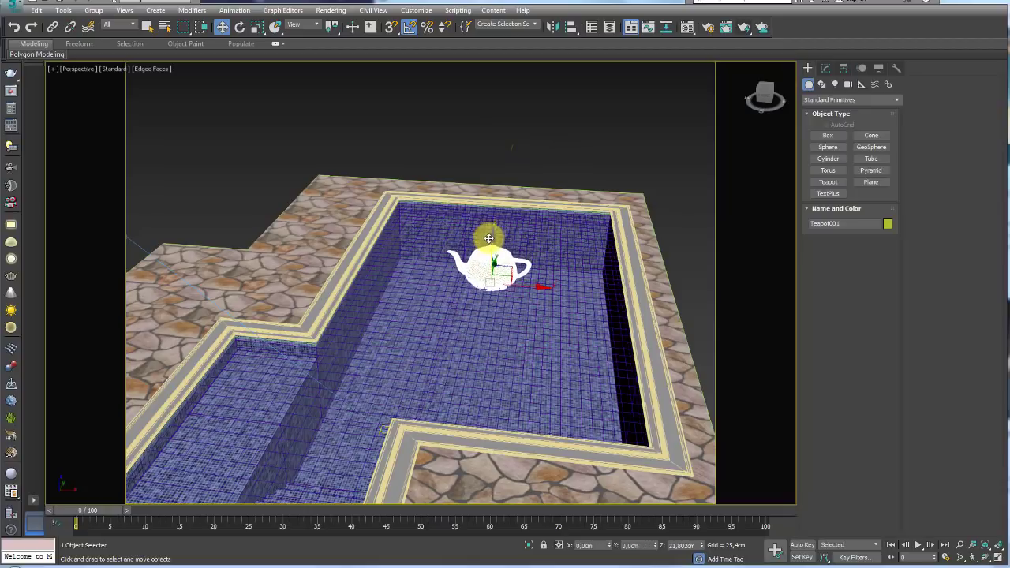
pyautogui.moveTo(488, 267)
pyautogui.keyDown('alt'); pyautogui.mouseDown(button='middle')
pyautogui.moveTo(471, 284)
pyautogui.moveTo(479, 316)
pyautogui.moveTo(487, 282)
pyautogui.moveTo(505, 268)
pyautogui.mouseUp(button='middle'); pyautogui.keyUp('alt')
pyautogui.scroll(5, 471, 284)
pyautogui.click(479, 308)
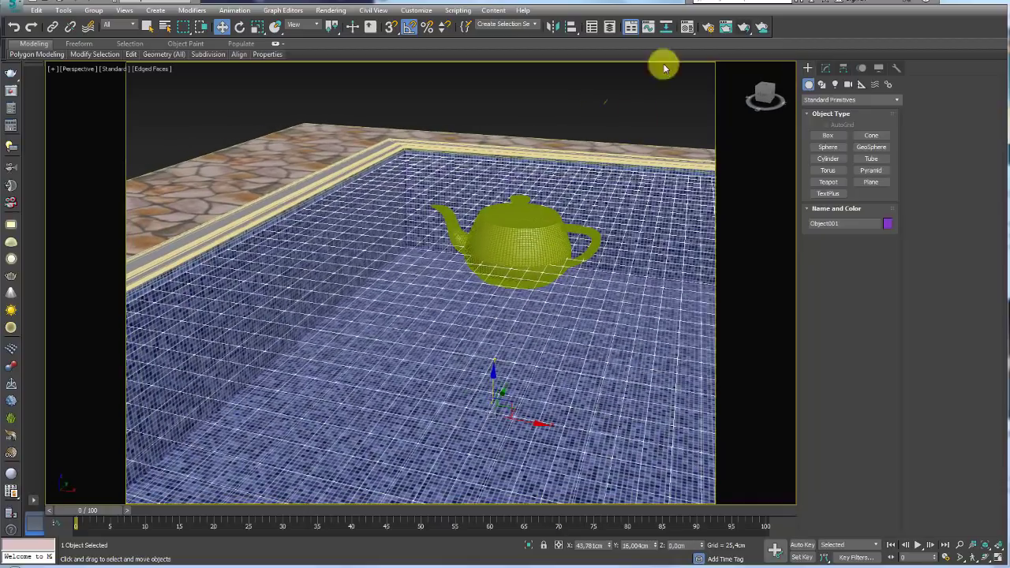
# Set the water's Refract colour to black (Value 0)
pyautogui.click(686, 27)
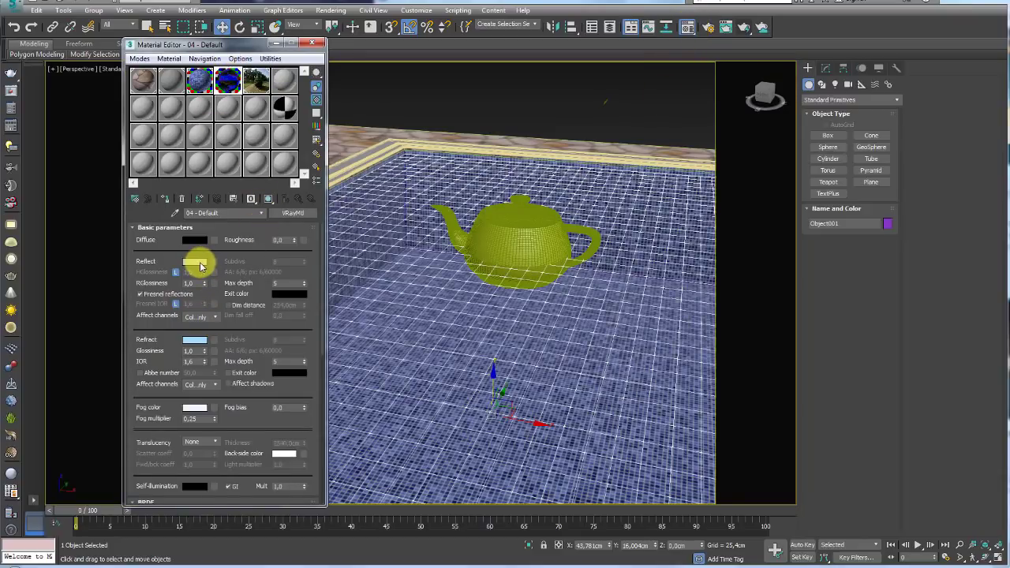
pyautogui.click(200, 267)
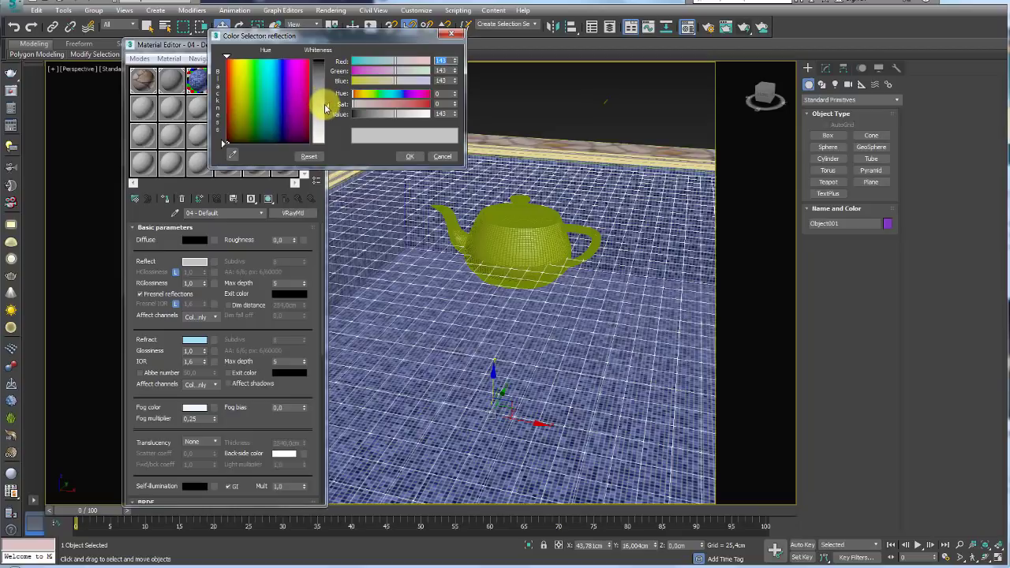
pyautogui.click(424, 159)
pyautogui.click(198, 340)
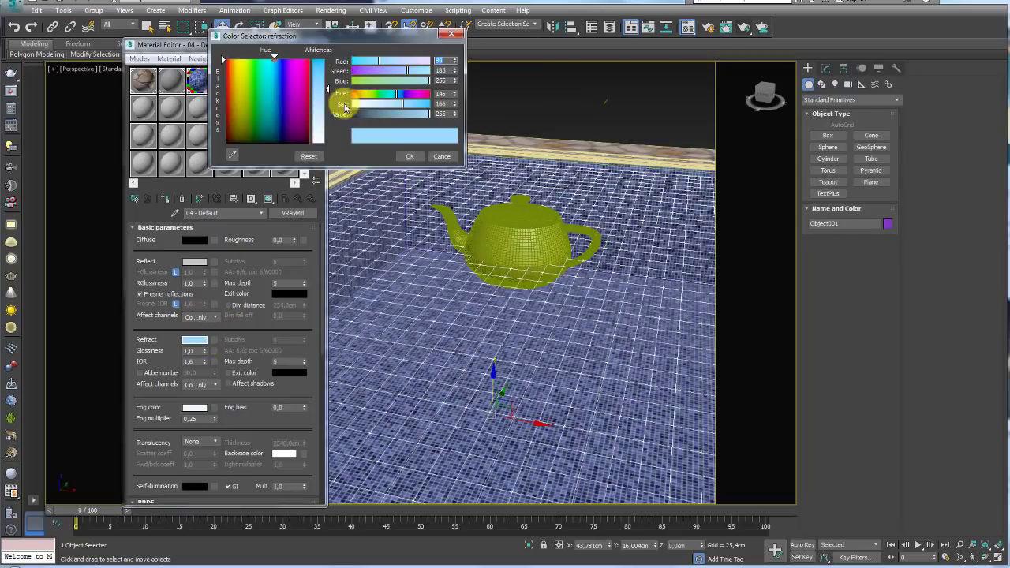
pyautogui.click(433, 156)
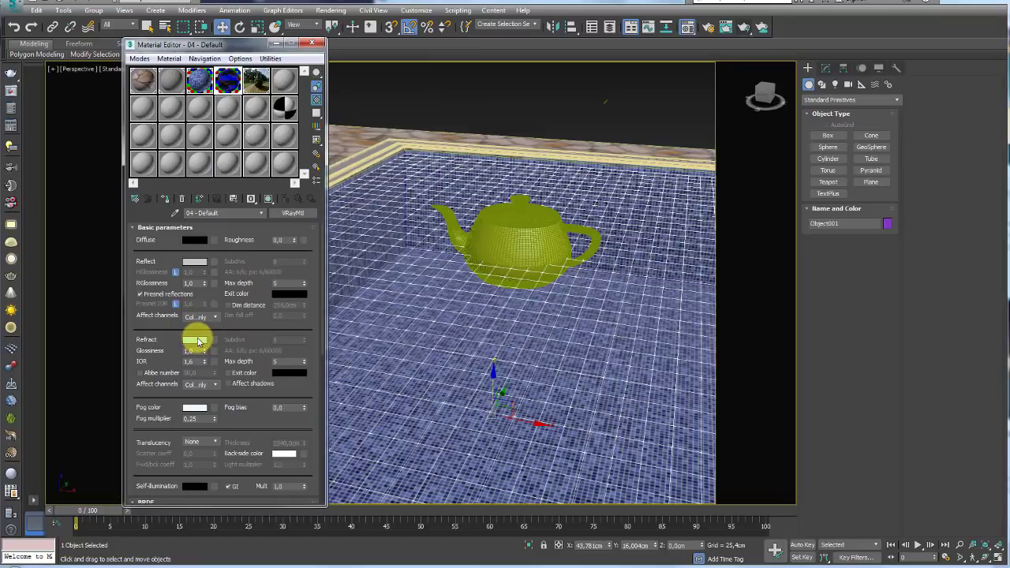
pyautogui.moveTo(220, 348); pyautogui.dragTo(194, 339)
pyautogui.click(194, 339)
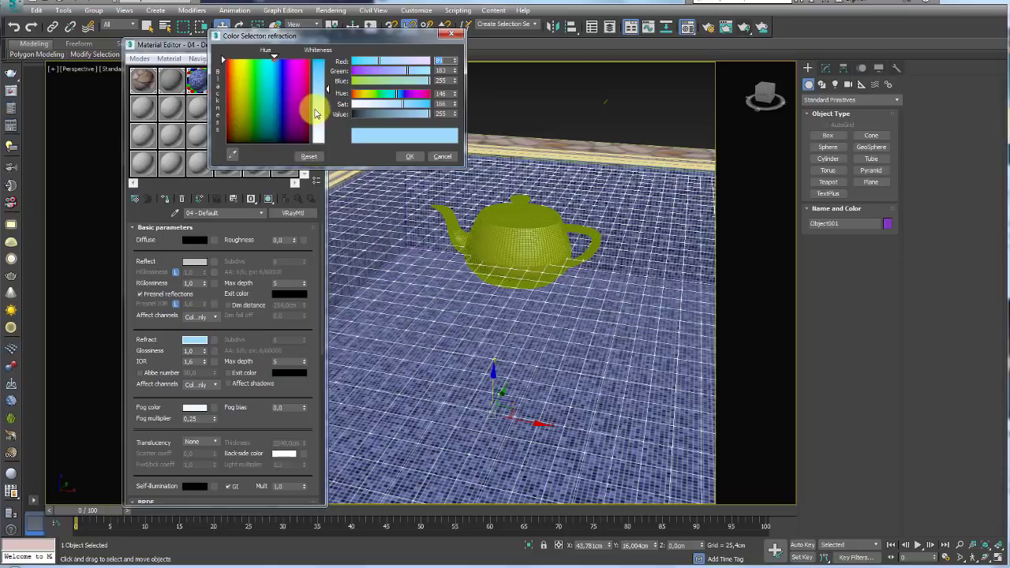
pyautogui.moveTo(350, 113); pyautogui.dragTo(323, 79)
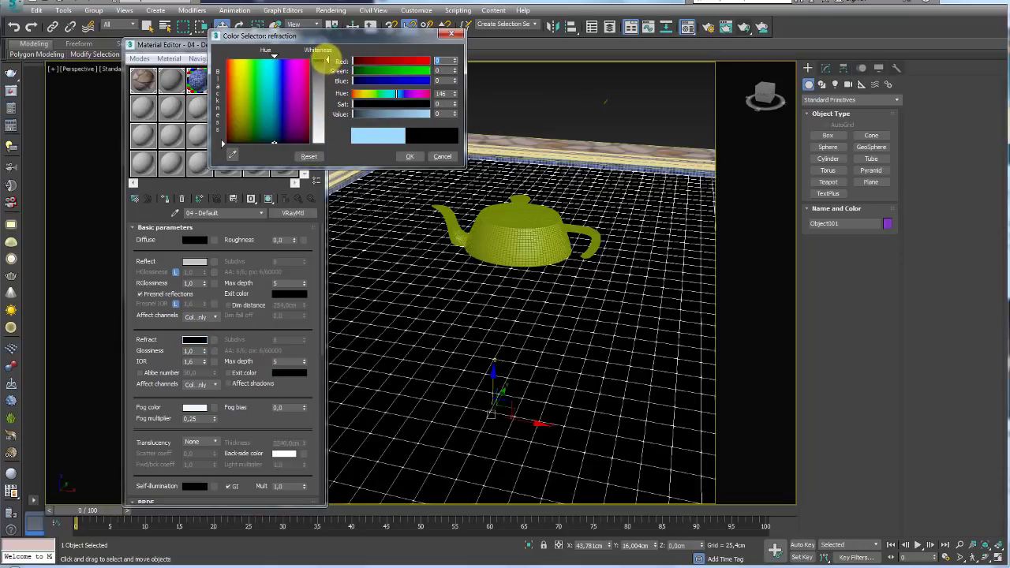
pyautogui.click(434, 162)
# Test-render the teapot over the dark rippled water, then close the render window
pyautogui.keyDown('alt'); pyautogui.moveTo(513, 225); pyautogui.dragTo(564, 210, button='middle'); pyautogui.keyUp('alt')
pyautogui.click(746, 28)
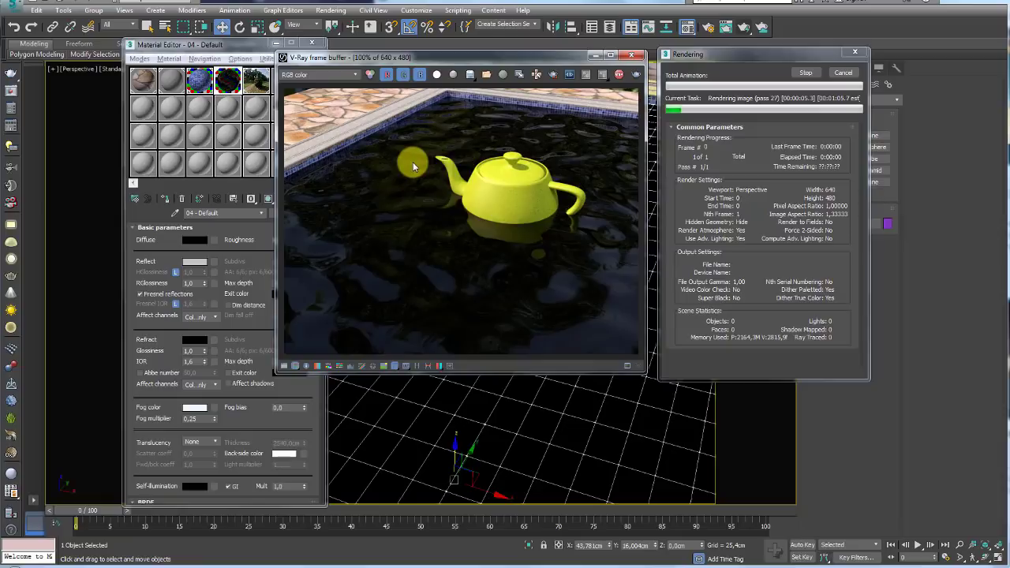
pyautogui.click(843, 72)
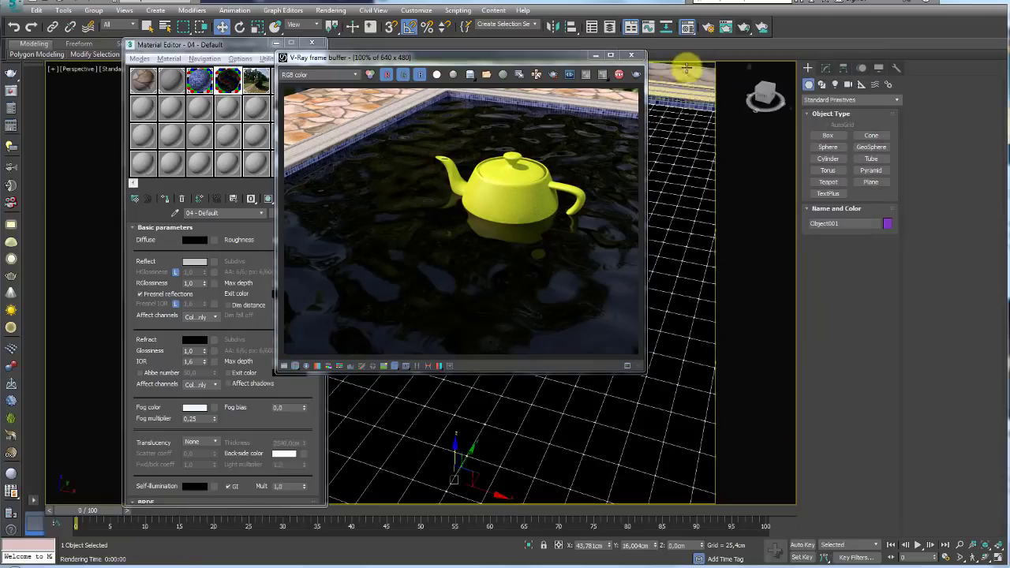
pyautogui.click(631, 55)
# Show the Geometric/Deformable category of Space Warps in the Create panel
pyautogui.scroll(-3, 629, 274)
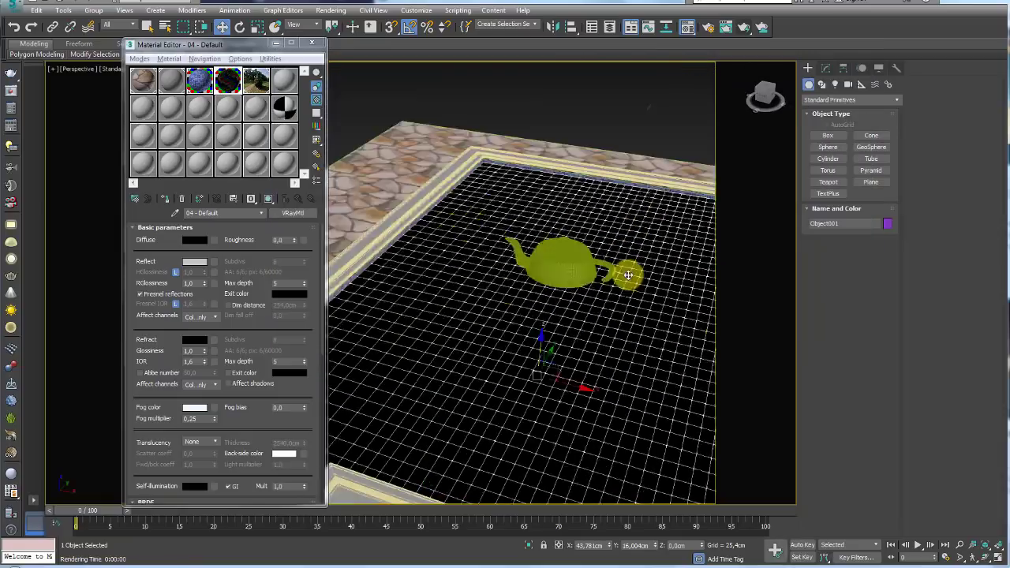
pyautogui.scroll(-3, 628, 275)
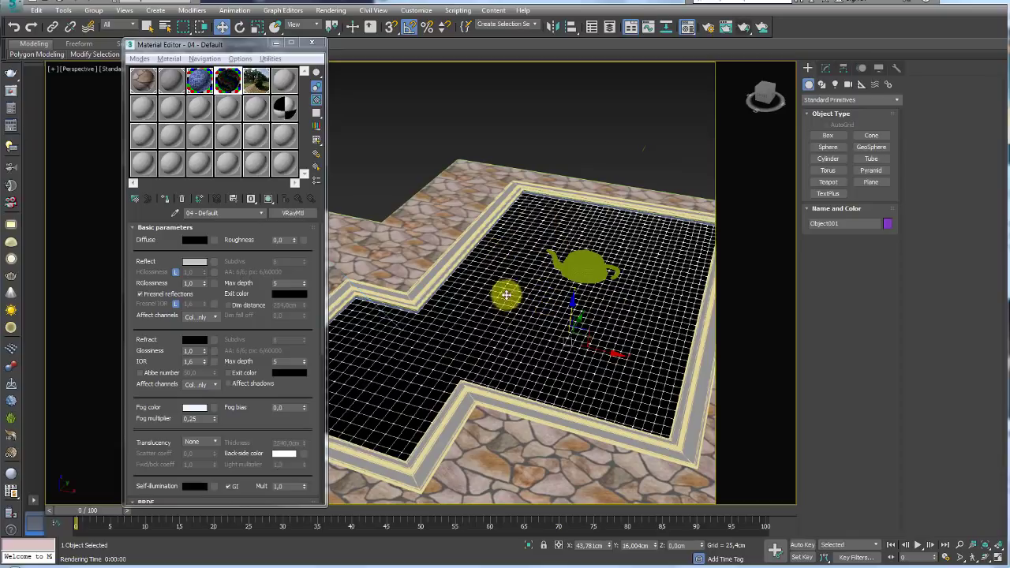
pyautogui.keyDown('alt'); pyautogui.moveTo(653, 272); pyautogui.dragTo(607, 268, button='middle'); pyautogui.keyUp('alt')
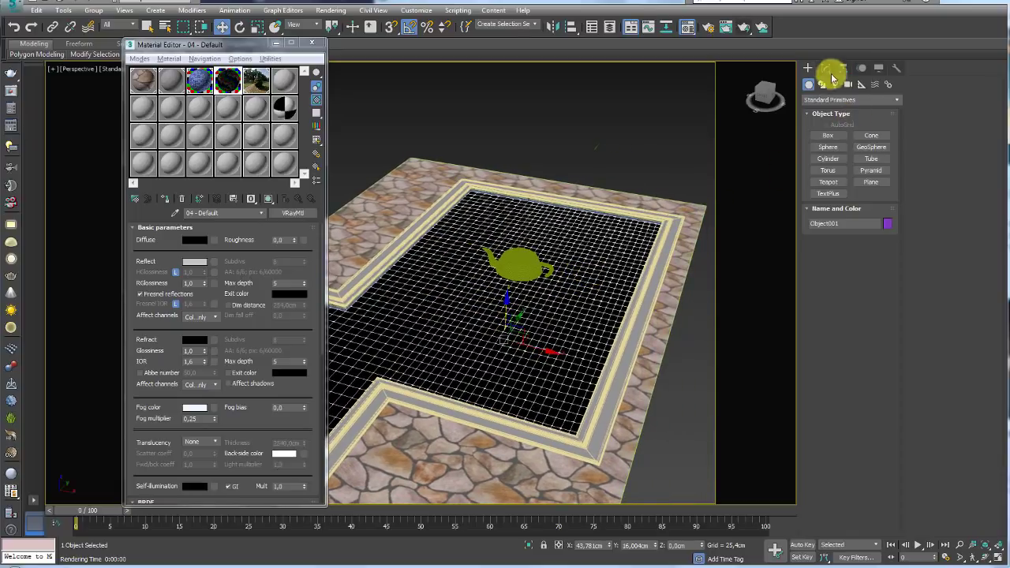
pyautogui.click(828, 71)
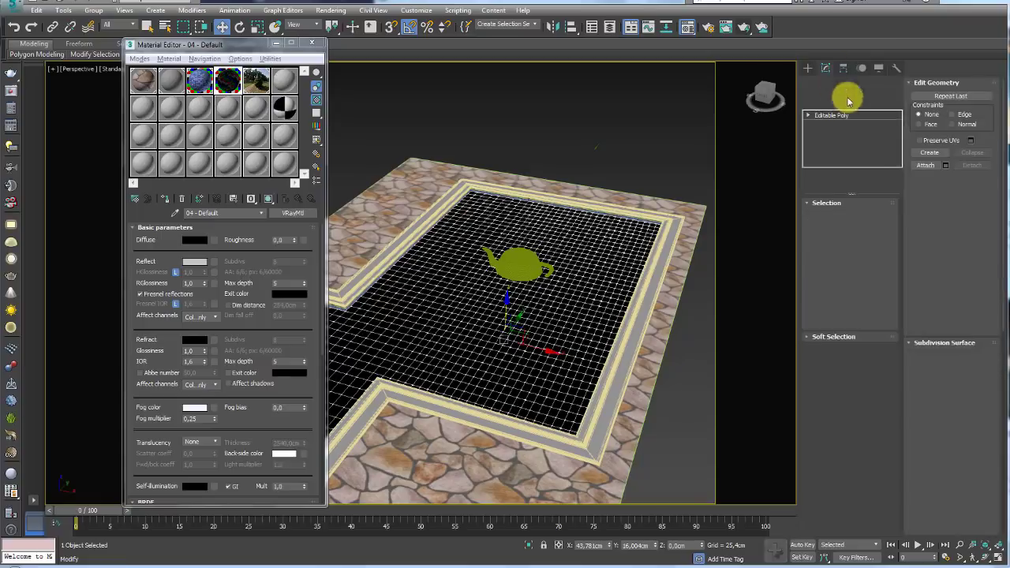
pyautogui.click(808, 69)
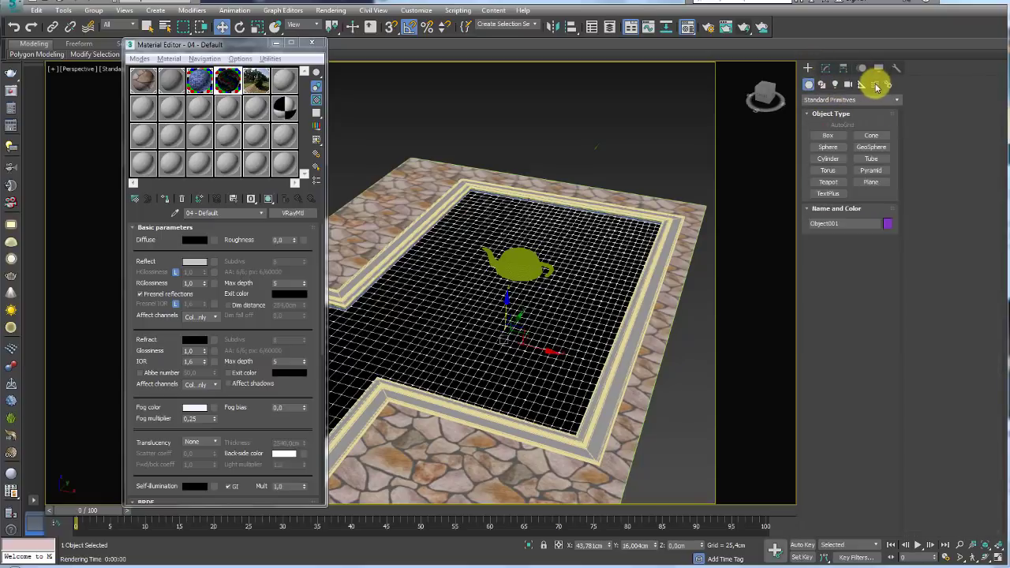
pyautogui.click(876, 85)
pyautogui.press('z')
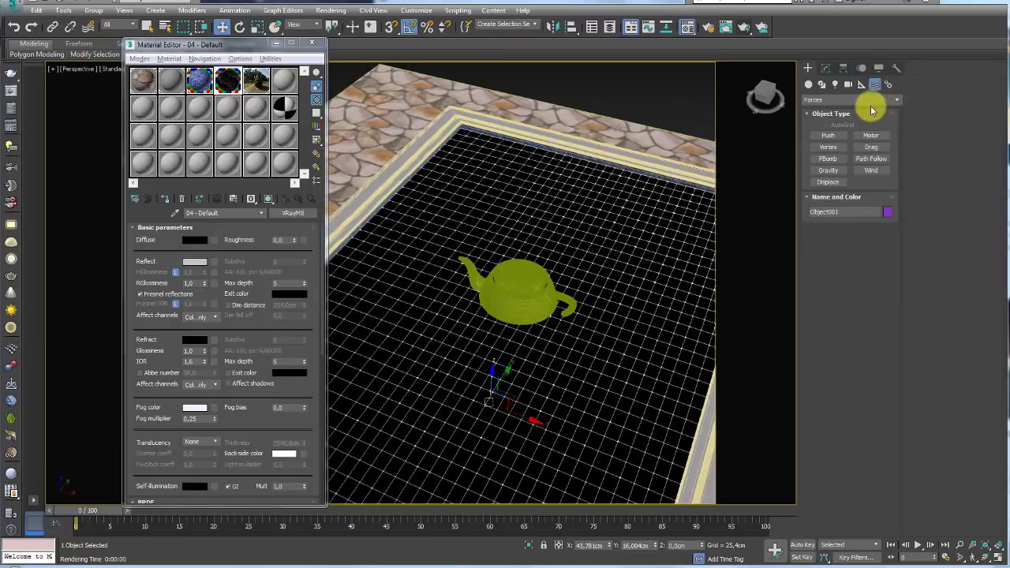
pyautogui.click(860, 100)
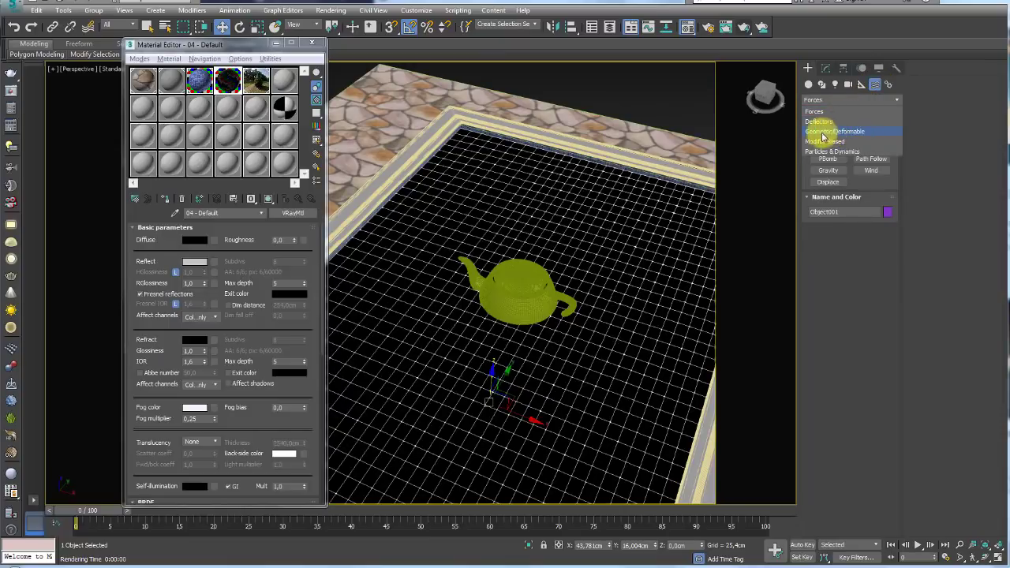
pyautogui.click(851, 132)
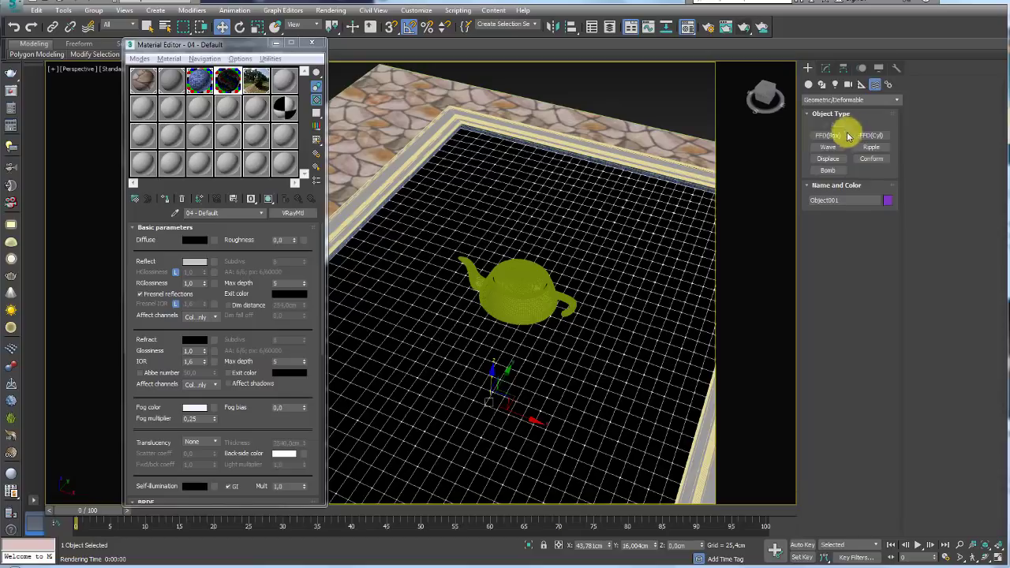
# Draw a Wave space warp over the pool
pyautogui.moveTo(630, 254)
pyautogui.keyDown('alt'); pyautogui.mouseDown(button='middle')
pyautogui.moveTo(575, 266)
pyautogui.moveTo(616, 225)
pyautogui.mouseUp(button='middle'); pyautogui.keyUp('alt')
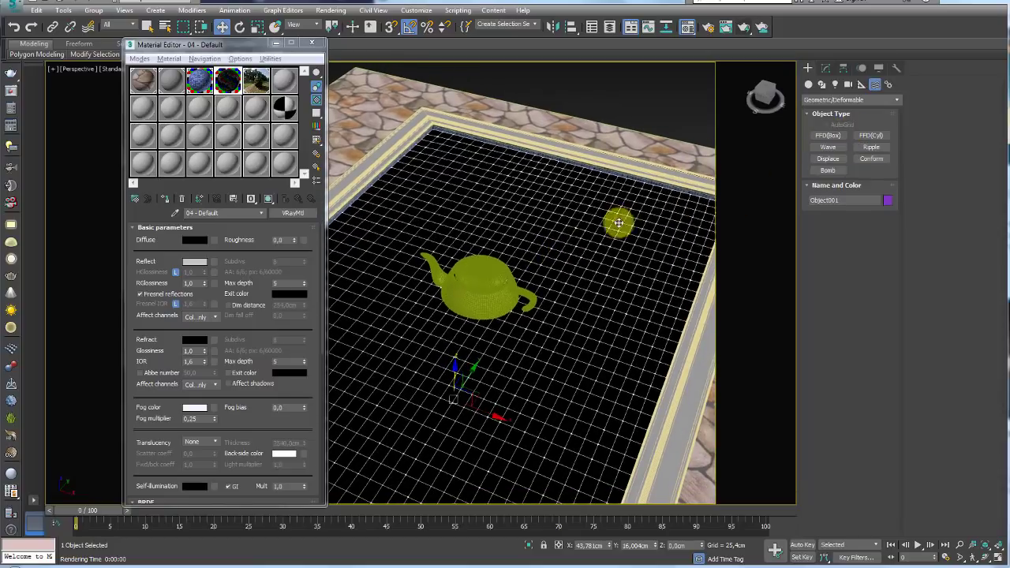
pyautogui.click(827, 147)
pyautogui.moveTo(593, 276); pyautogui.dragTo(651, 344)
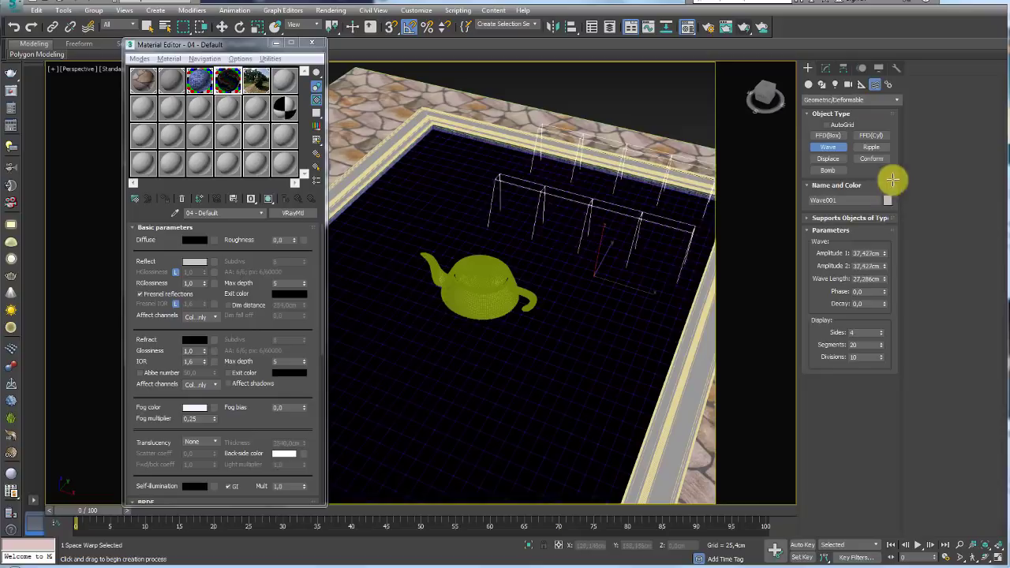
# Cancel the Wave and draw a Ripple space warp beside the pool instead
pyautogui.rightClick(681, 202)
pyautogui.click(871, 146)
pyautogui.scroll(-5, 538, 203)
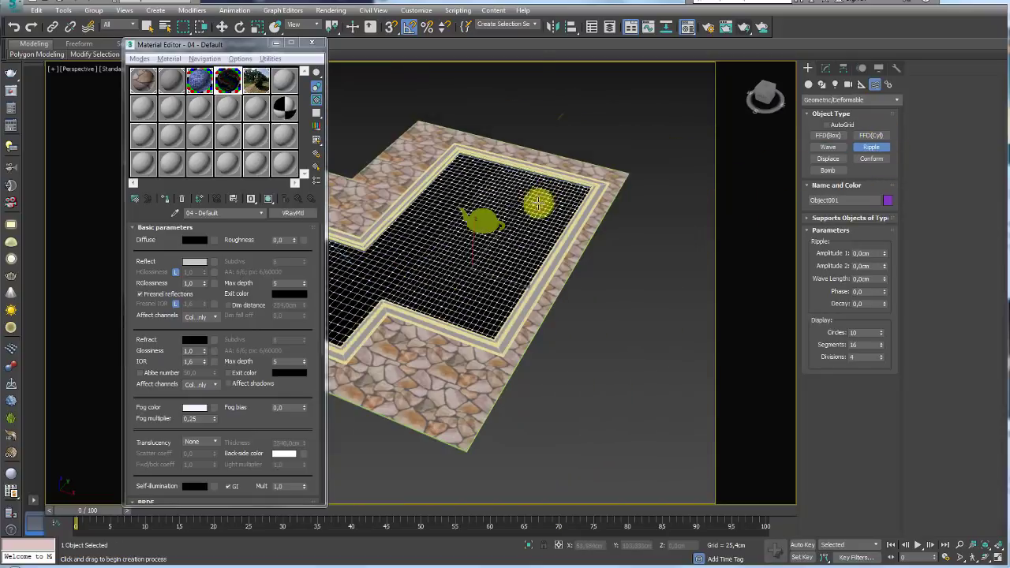
pyautogui.moveTo(628, 287); pyautogui.dragTo(650, 308)
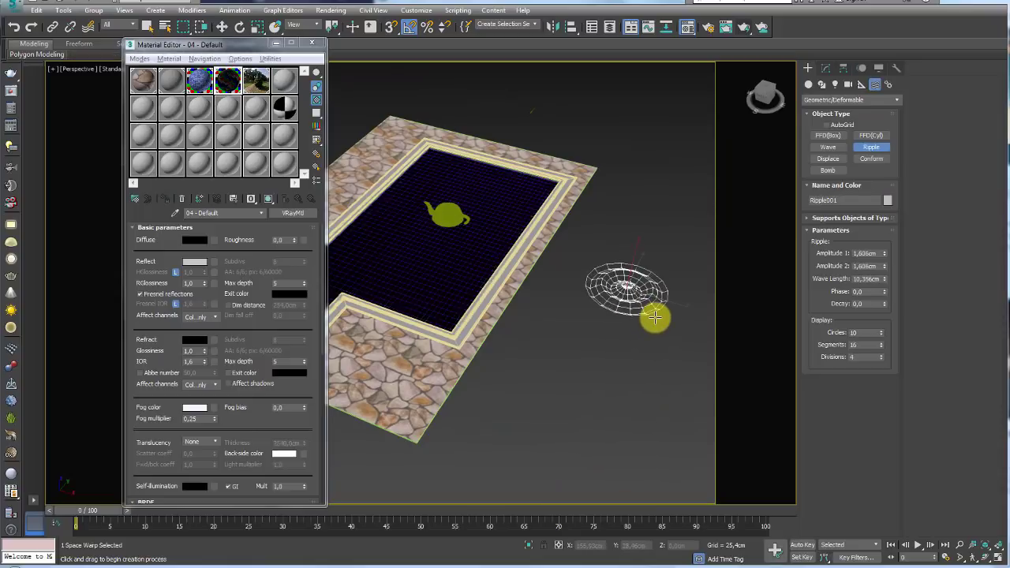
pyautogui.click(656, 318)
pyautogui.press('w')
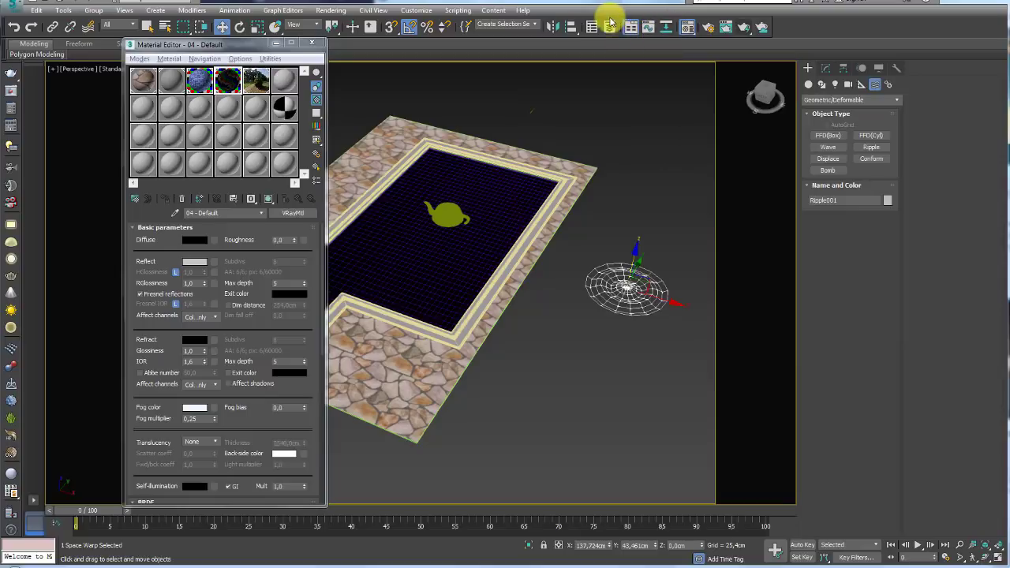
# Align the Ripple001 to the teapot, move it to the teapot's base, and close the Material Editor
pyautogui.click(571, 28)
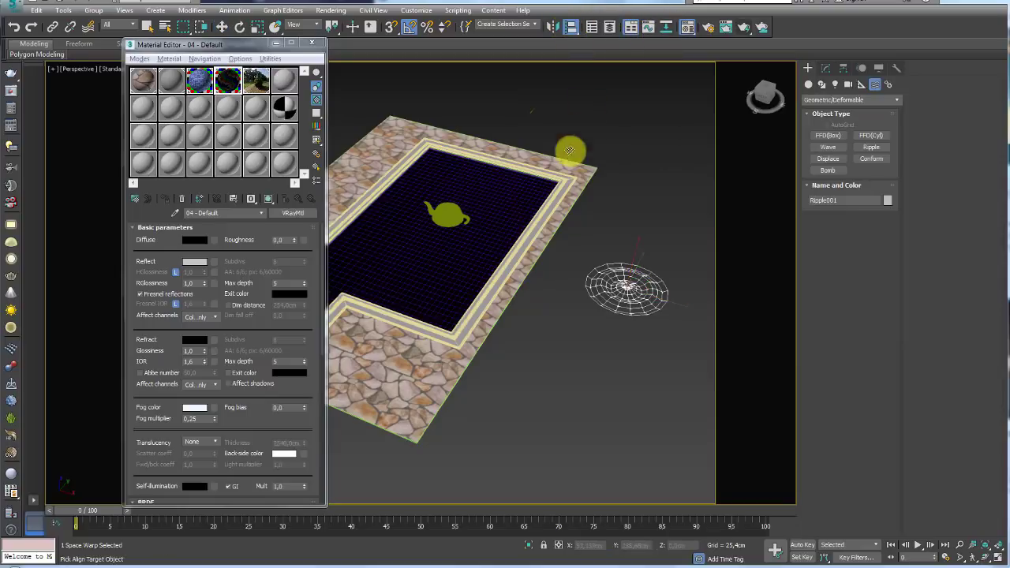
pyautogui.click(454, 213)
pyautogui.click(509, 372)
pyautogui.moveTo(509, 372)
pyautogui.keyDown('alt'); pyautogui.mouseDown(button='middle')
pyautogui.moveTo(515, 268)
pyautogui.moveTo(480, 214)
pyautogui.mouseUp(button='middle'); pyautogui.keyUp('alt')
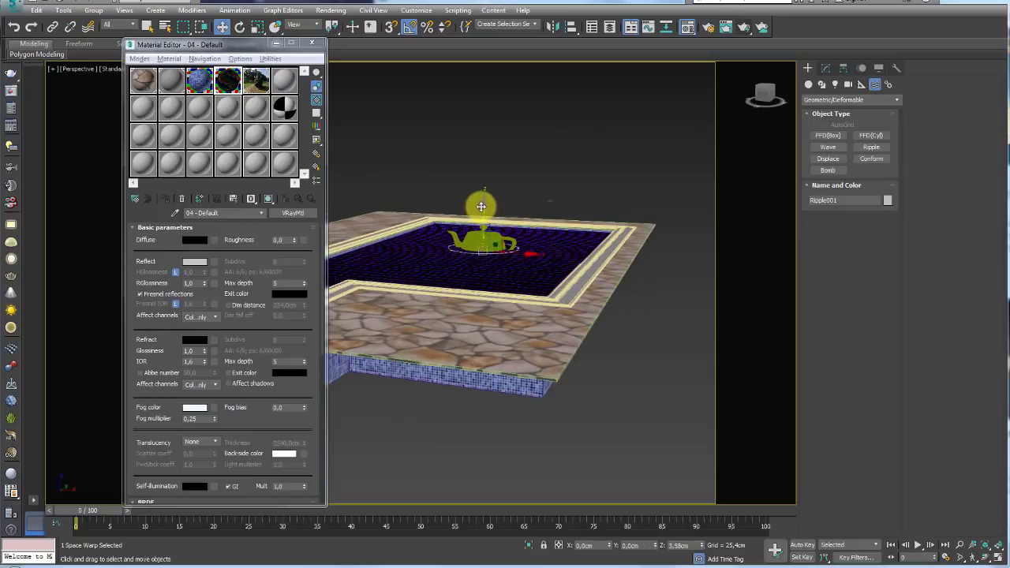
pyautogui.moveTo(479, 207); pyautogui.dragTo(482, 201)
pyautogui.keyDown('alt'); pyautogui.moveTo(482, 201); pyautogui.dragTo(485, 242, button='middle'); pyautogui.keyUp('alt')
pyautogui.scroll(3, 485, 243)
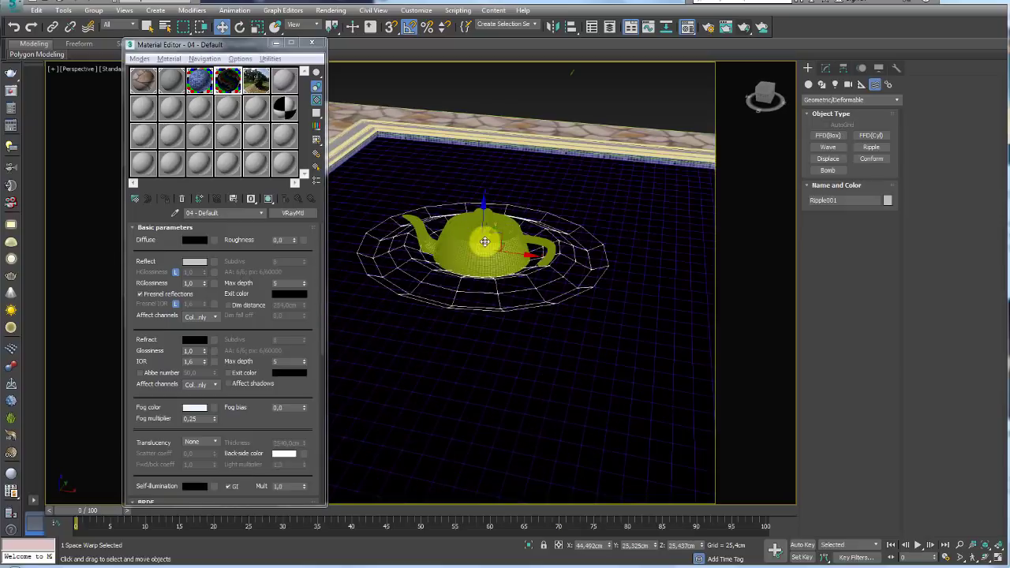
pyautogui.click(312, 43)
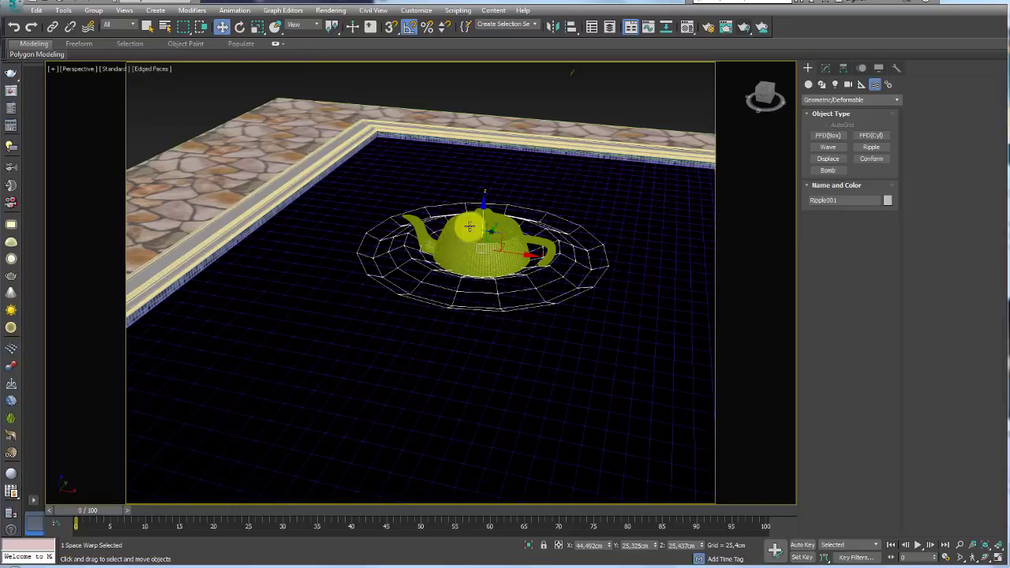
# Move the teapot back to its original spot in the pool
pyautogui.click(53, 27)
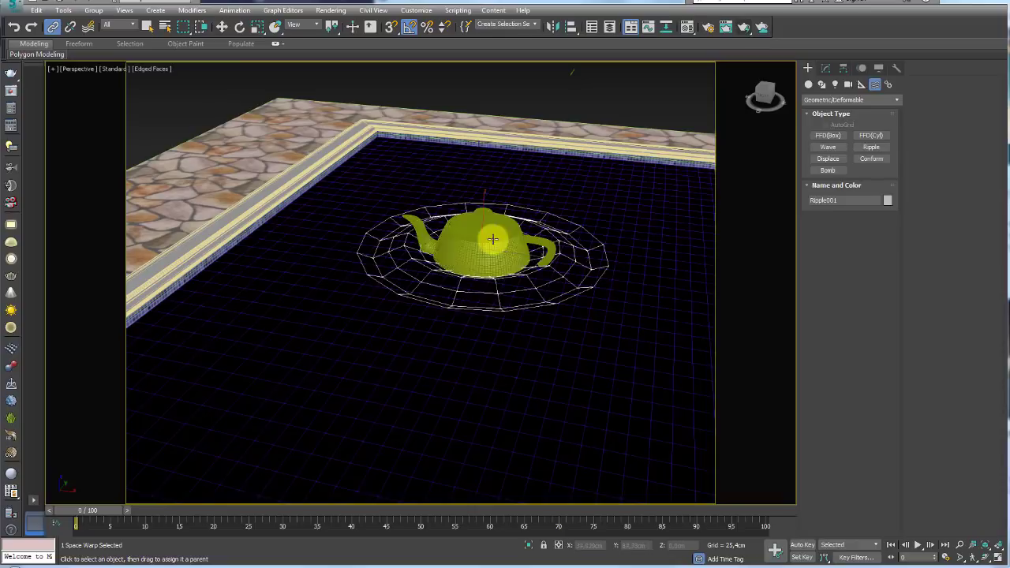
pyautogui.press('w')
pyautogui.click(497, 243)
pyautogui.moveTo(496, 268)
pyautogui.mouseDown()
pyautogui.moveTo(541, 126)
pyautogui.moveTo(523, 214)
pyautogui.mouseUp()
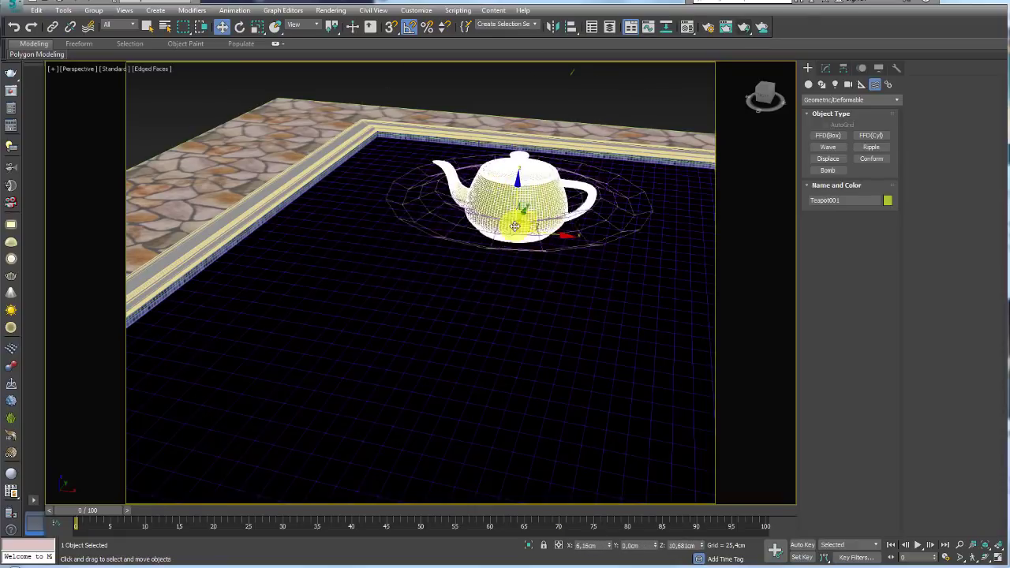
pyautogui.moveTo(563, 263)
pyautogui.keyDown('alt'); pyautogui.mouseDown(button='middle')
pyautogui.moveTo(573, 285)
pyautogui.moveTo(557, 261)
pyautogui.mouseUp(button='middle'); pyautogui.keyUp('alt')
pyautogui.click(563, 271)
# Bind the gridded water plane to the Ripple001 gizmo, then select the warp
pyautogui.click(563, 251)
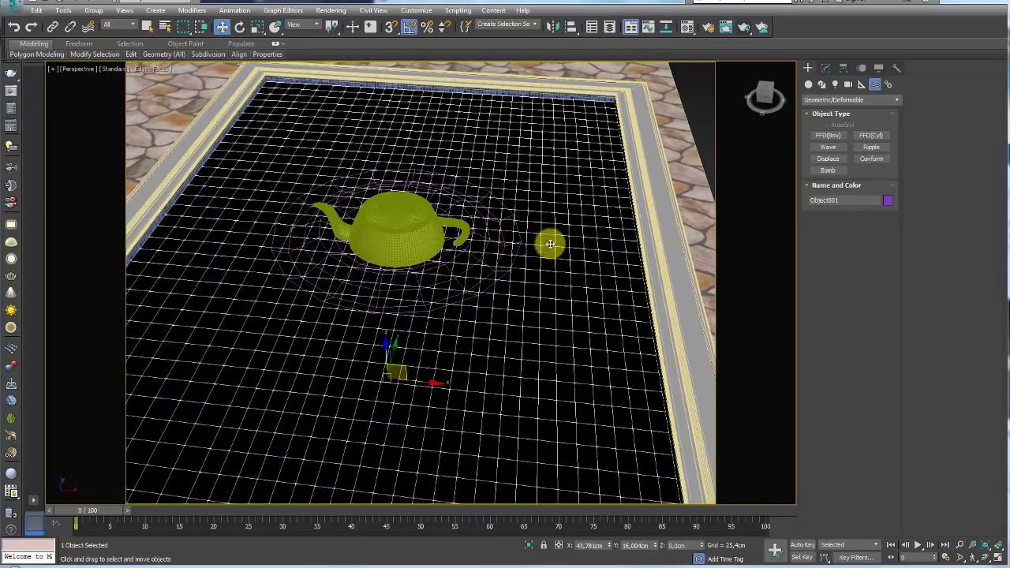
pyautogui.keyDown('alt'); pyautogui.moveTo(551, 243); pyautogui.dragTo(573, 239, button='middle'); pyautogui.keyUp('alt')
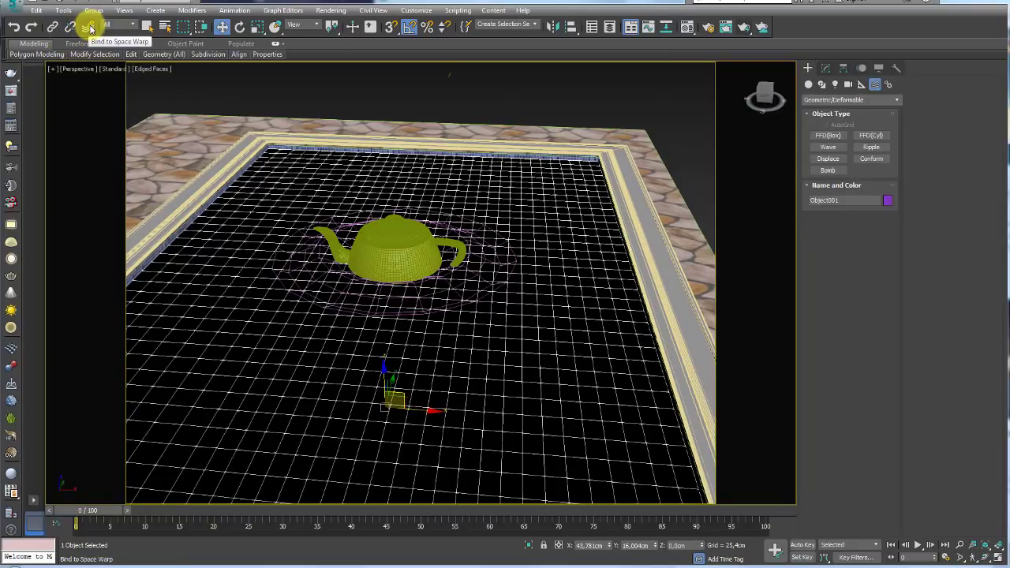
pyautogui.click(90, 28)
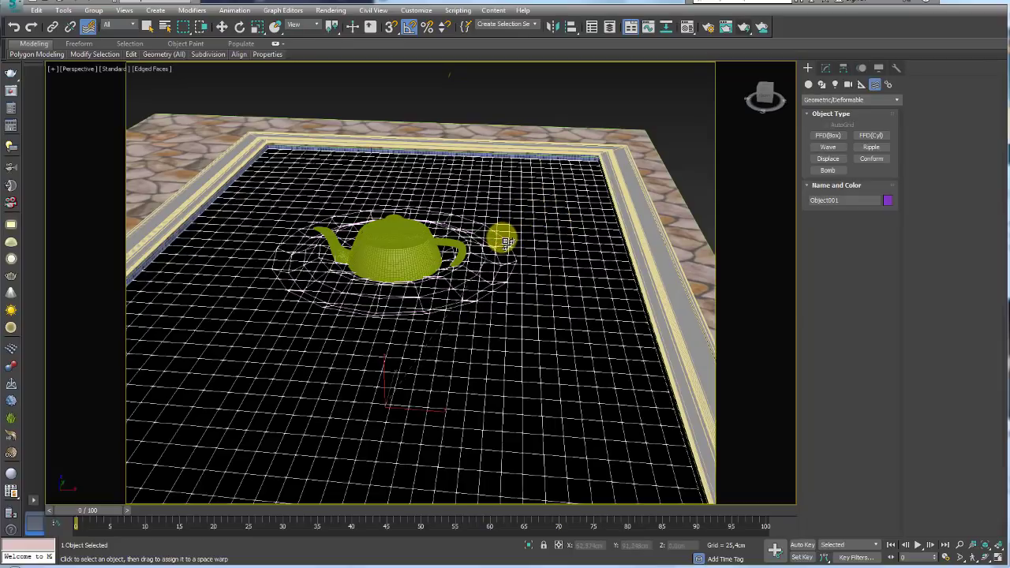
pyautogui.moveTo(505, 242); pyautogui.dragTo(539, 248)
pyautogui.moveTo(539, 247)
pyautogui.keyDown('alt'); pyautogui.mouseDown(button='middle')
pyautogui.moveTo(506, 262)
pyautogui.moveTo(528, 269)
pyautogui.mouseUp(button='middle'); pyautogui.keyUp('alt')
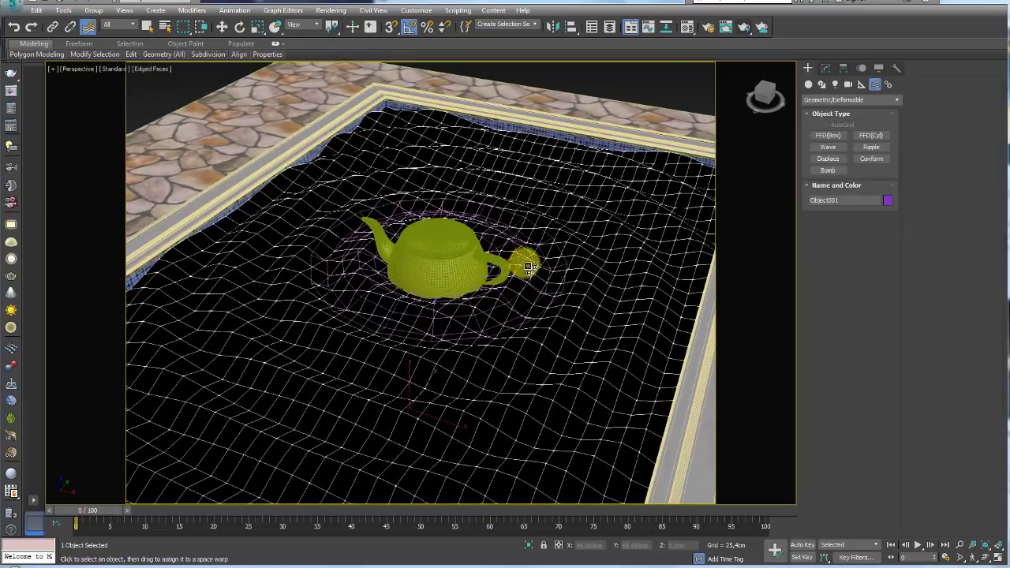
pyautogui.click(522, 260)
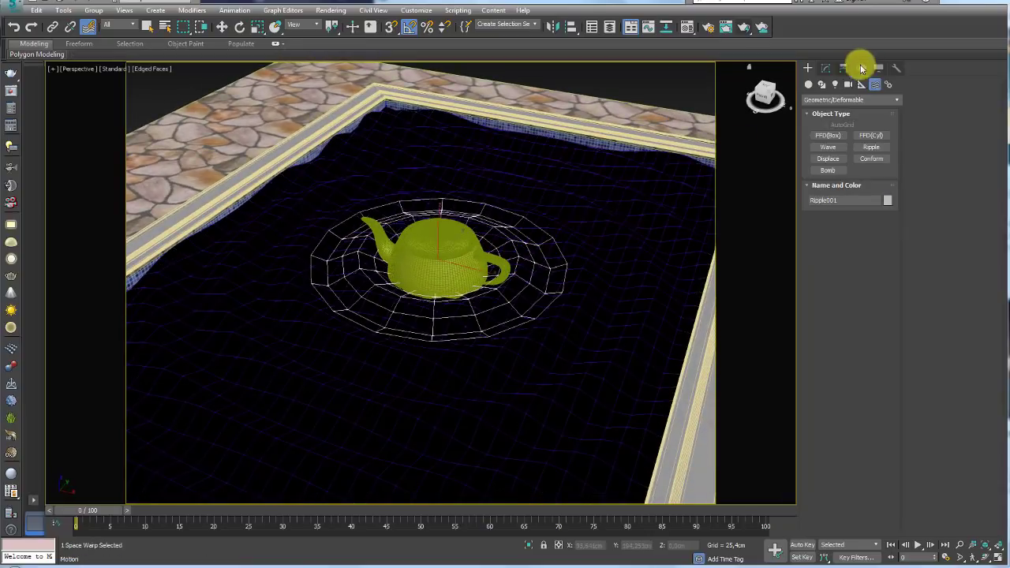
# Lower the ripple amplitudes to 0.232 and 0.385 cm and scale the gizmo down around the teapot
pyautogui.click(825, 68)
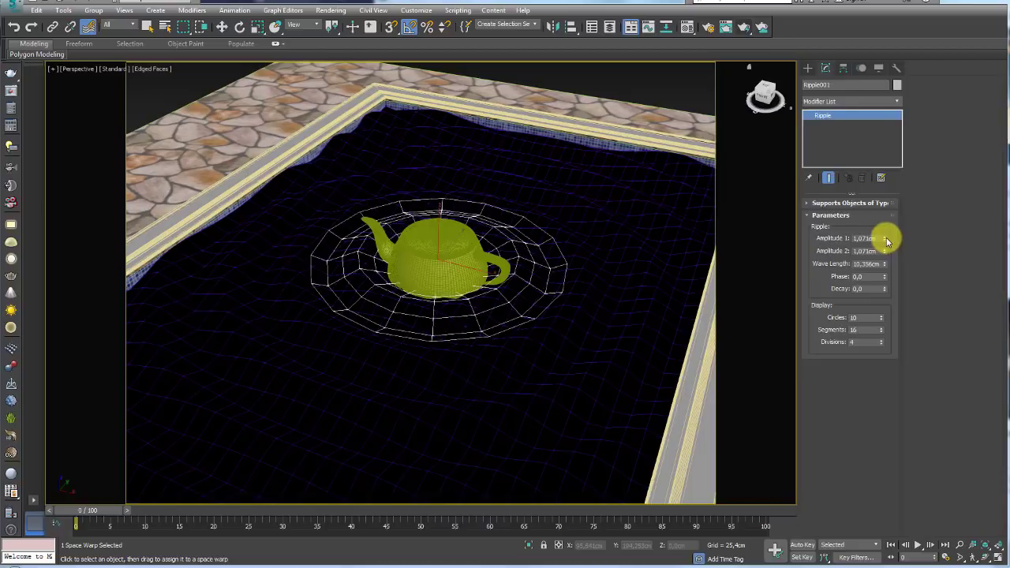
pyautogui.moveTo(885, 241); pyautogui.dragTo(884, 267)
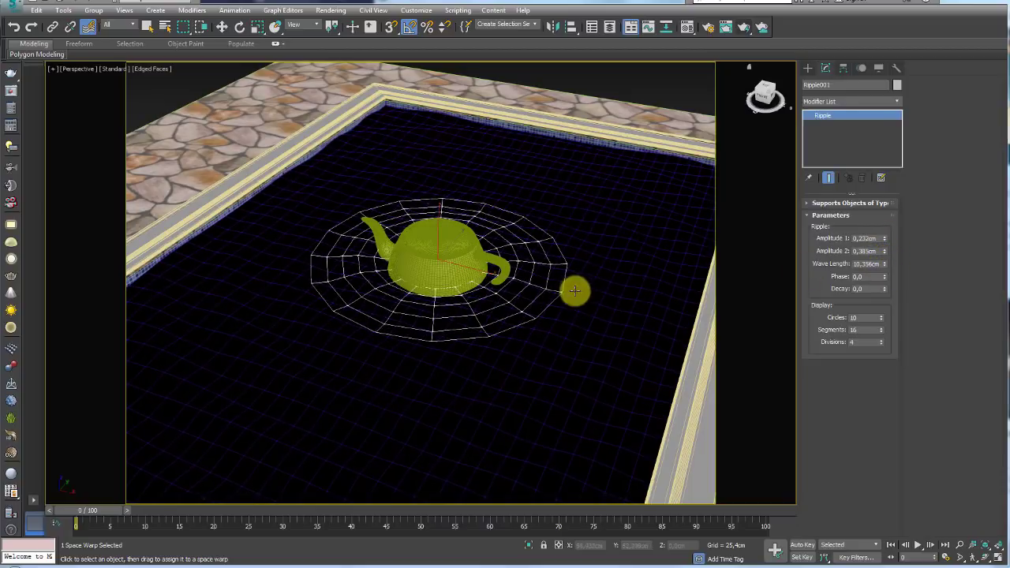
pyautogui.press('r')
pyautogui.moveTo(466, 272)
pyautogui.mouseDown()
pyautogui.moveTo(463, 313)
pyautogui.moveTo(464, 303)
pyautogui.mouseUp()
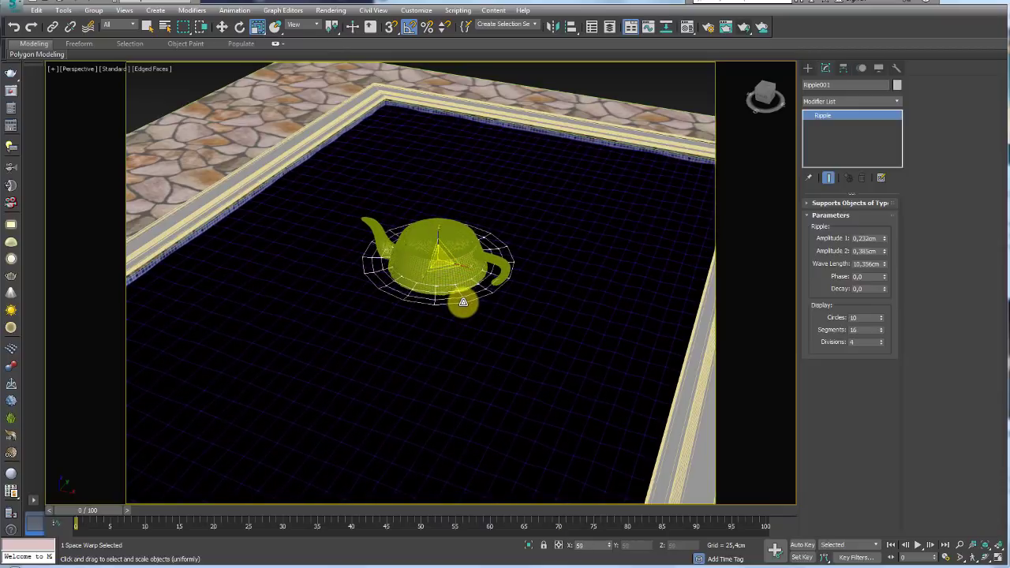
# Start a production test render of the teapot in rippled water, then cancel and close it
pyautogui.keyDown('alt'); pyautogui.moveTo(463, 302); pyautogui.dragTo(451, 271, button='middle'); pyautogui.keyUp('alt')
pyautogui.scroll(3, 450, 279)
pyautogui.scroll(2, 517, 308)
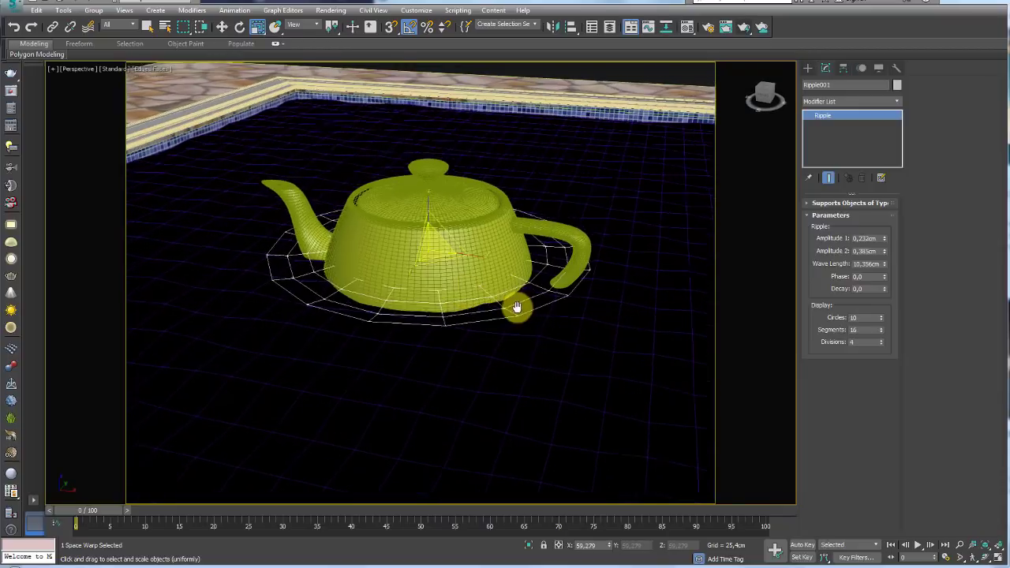
pyautogui.keyDown('alt'); pyautogui.moveTo(517, 307); pyautogui.dragTo(553, 301, button='middle'); pyautogui.keyUp('alt')
pyautogui.click(745, 29)
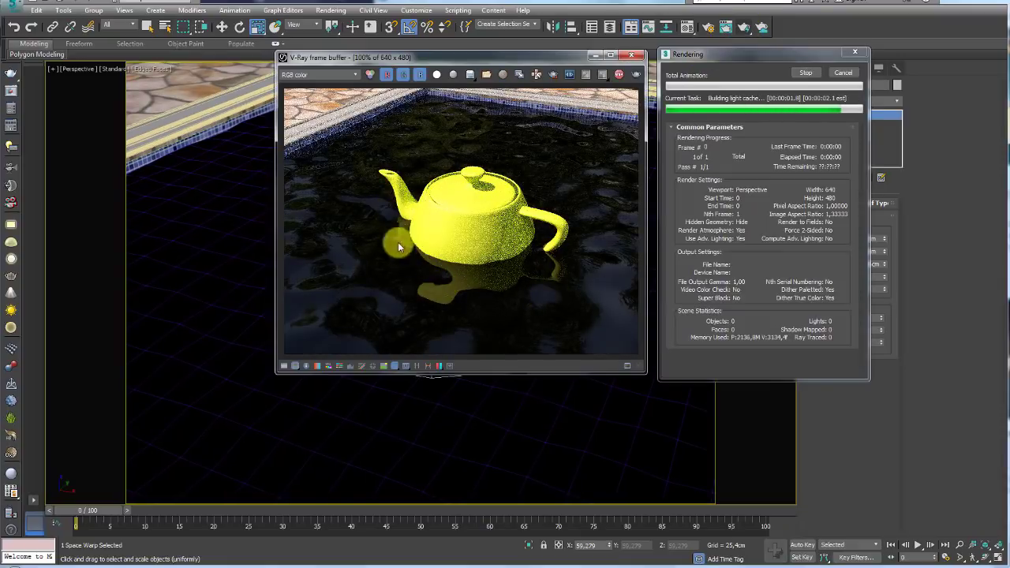
pyautogui.click(844, 73)
pyautogui.click(631, 54)
pyautogui.scroll(-5, 599, 189)
pyautogui.scroll(5, 609, 228)
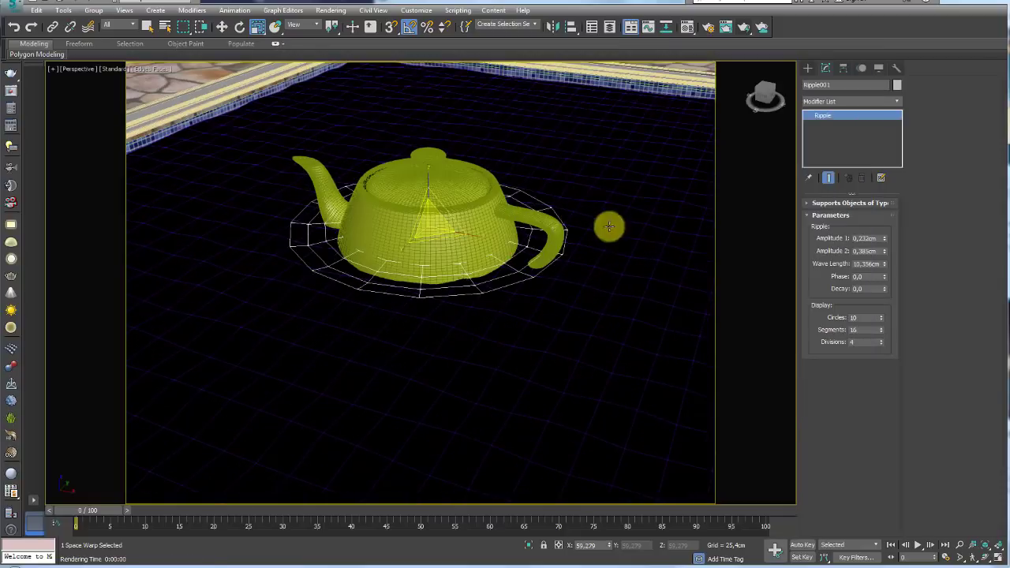
# Tweak the ripple's wave length and divisions, and shrink the gizmo tightly around the teapot
pyautogui.moveTo(884, 269); pyautogui.dragTo(886, 244)
pyautogui.moveTo(880, 317); pyautogui.dragTo(877, 342)
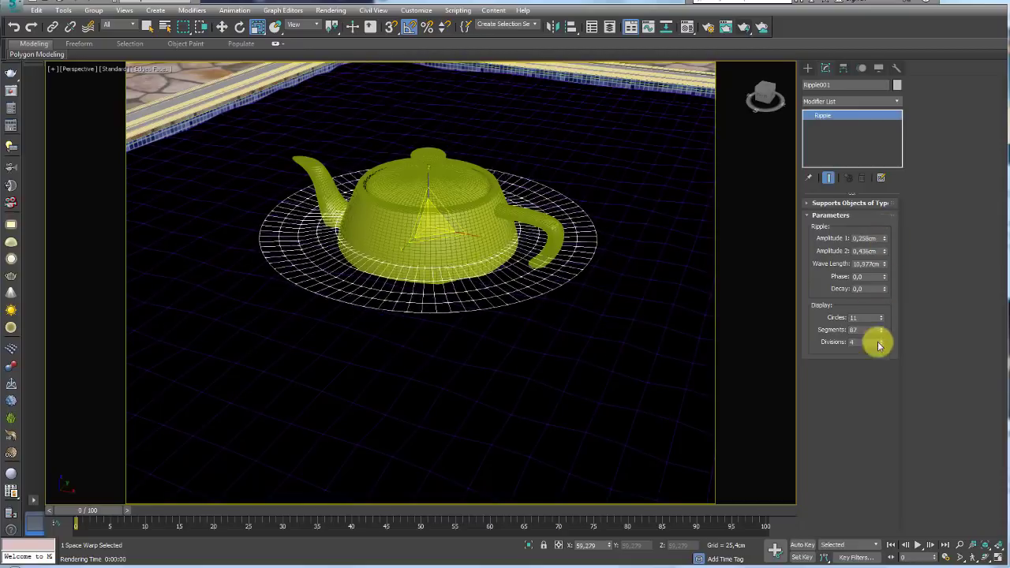
pyautogui.click(880, 344)
pyautogui.moveTo(884, 263); pyautogui.dragTo(886, 248)
pyautogui.scroll(-3, 626, 226)
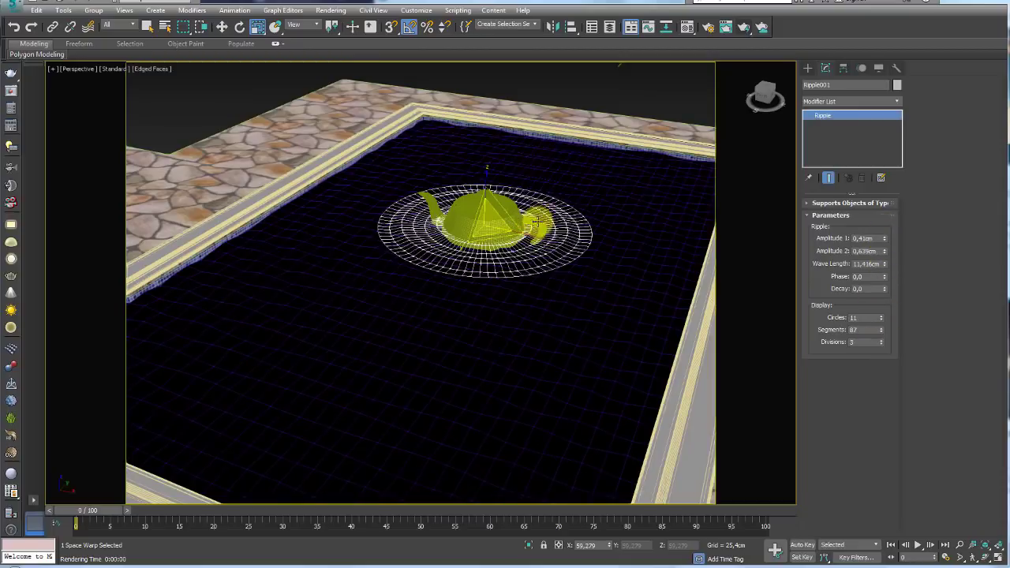
pyautogui.scroll(2, 568, 239)
pyautogui.scroll(1, 569, 239)
pyautogui.moveTo(481, 248); pyautogui.dragTo(514, 266)
pyautogui.moveTo(513, 266)
pyautogui.keyDown('alt'); pyautogui.mouseDown(button='middle')
pyautogui.moveTo(513, 219)
pyautogui.moveTo(726, 242)
pyautogui.mouseUp(button='middle'); pyautogui.keyUp('alt')
pyautogui.scroll(2, 513, 248)
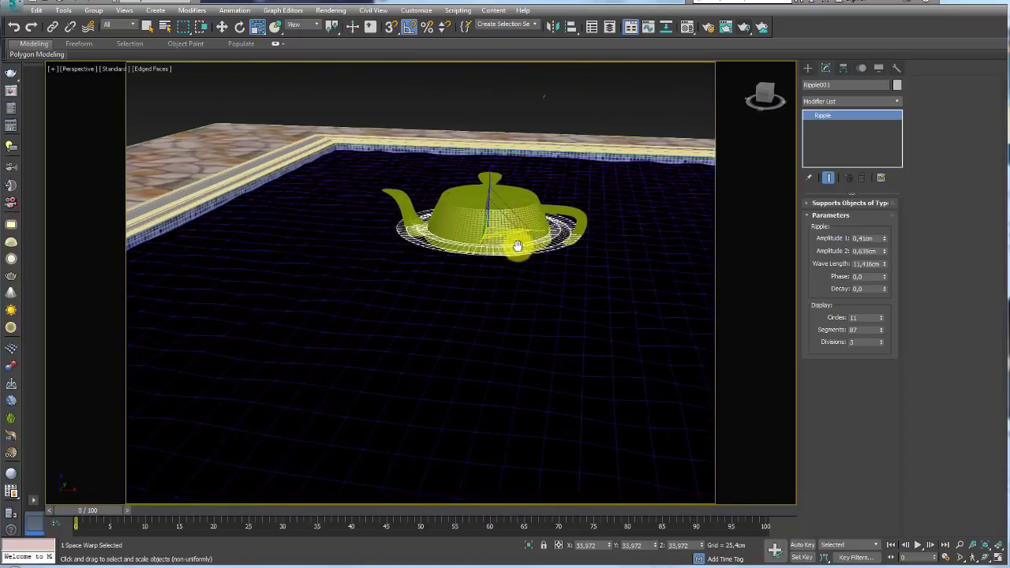
pyautogui.scroll(1, 528, 260)
pyautogui.scroll(2, 616, 254)
# Raise both ripple amplitudes to 1,071 cm and the wave length to 13,014 cm
pyautogui.moveTo(882, 251); pyautogui.dragTo(885, 246)
pyautogui.moveTo(883, 237); pyautogui.dragTo(883, 227)
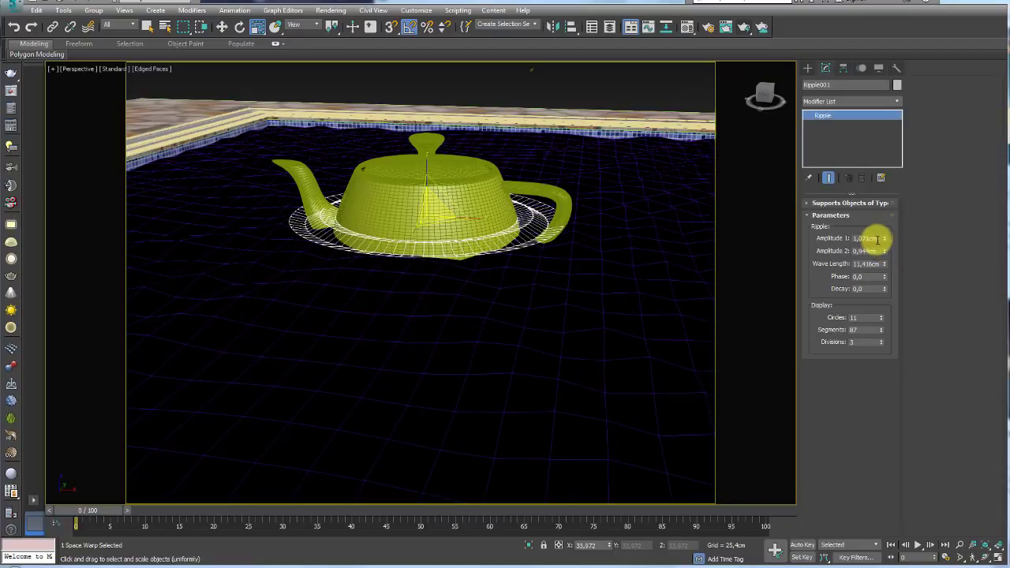
pyautogui.doubleClick(856, 251)
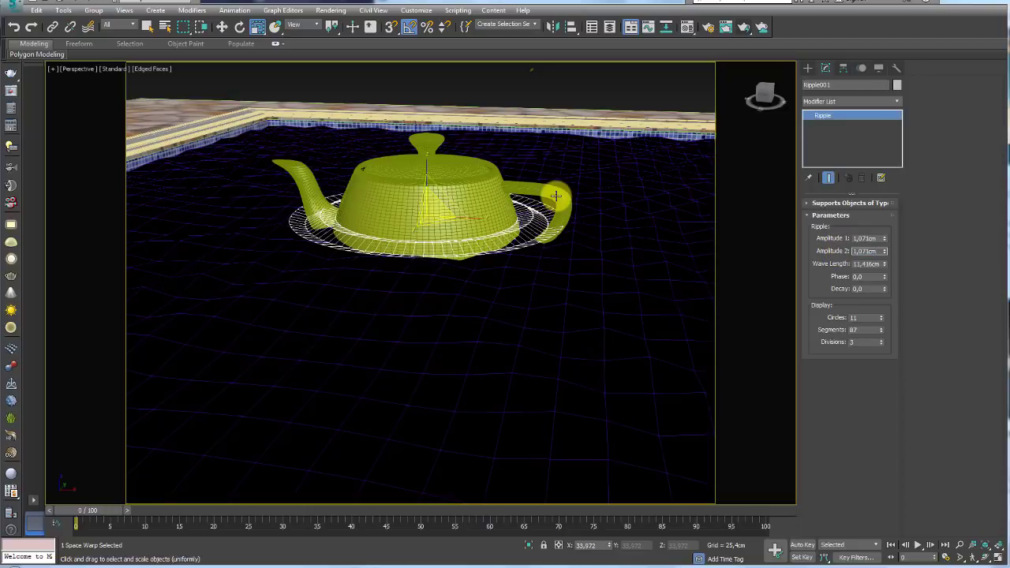
pyautogui.doubleClick(868, 250)
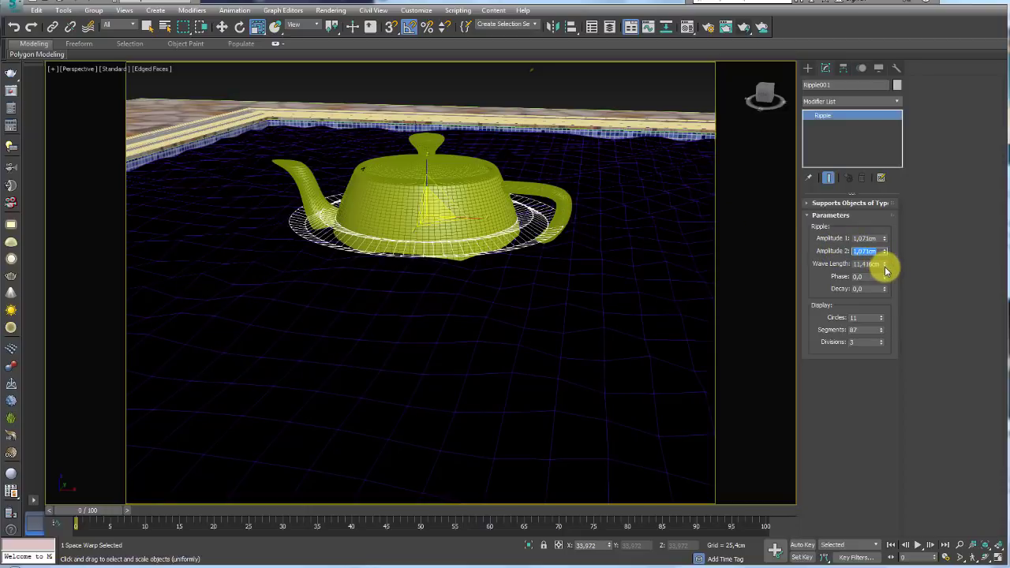
pyautogui.moveTo(885, 267); pyautogui.dragTo(886, 261)
pyautogui.moveTo(495, 230)
pyautogui.keyDown('alt'); pyautogui.mouseDown(button='middle')
pyautogui.moveTo(480, 240)
pyautogui.moveTo(575, 273)
pyautogui.moveTo(629, 140)
pyautogui.mouseUp(button='middle'); pyautogui.keyUp('alt')
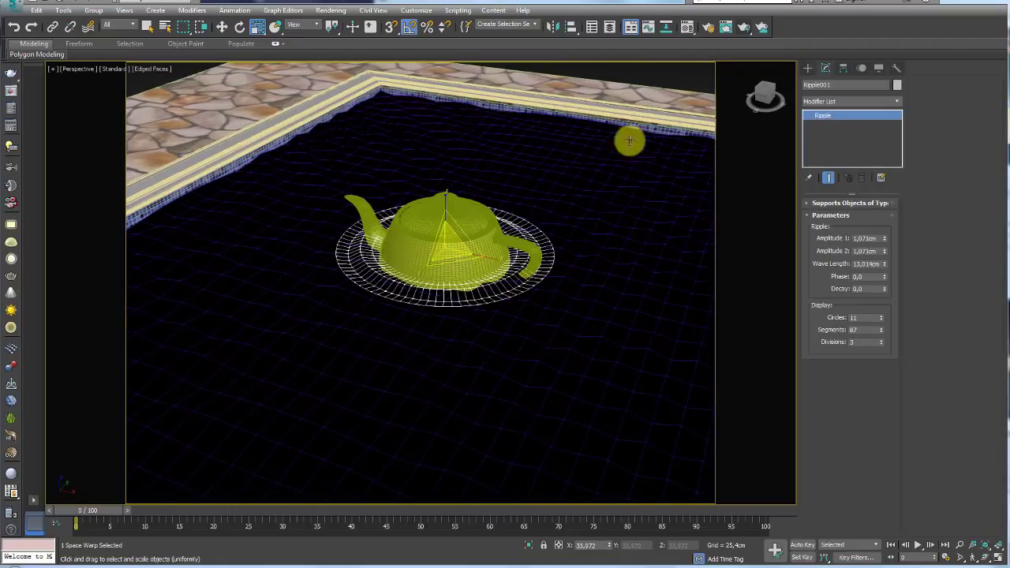
# Test-render the scene to preview the stronger ripples, then close the render windows
pyautogui.click(742, 29)
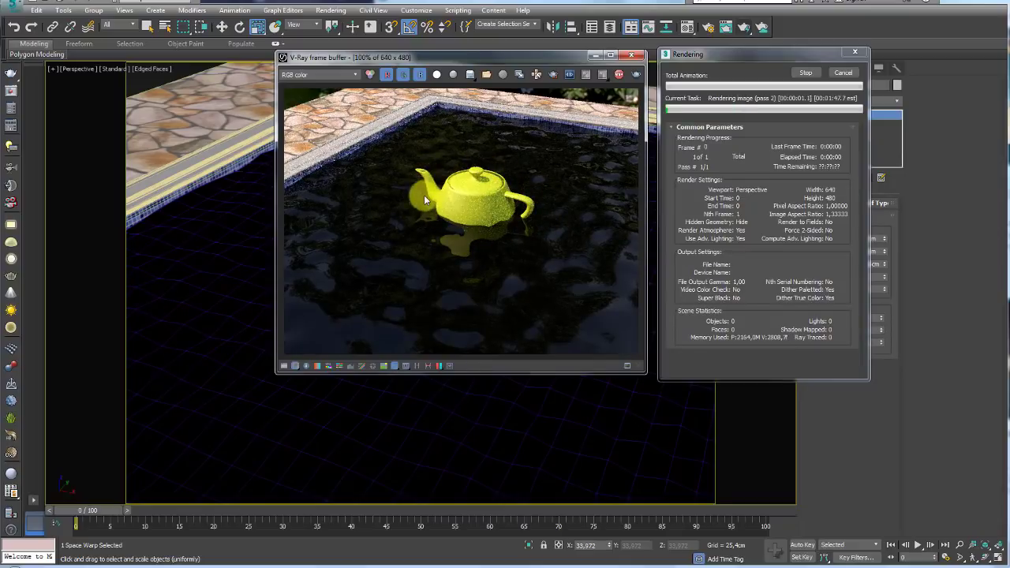
pyautogui.click(848, 72)
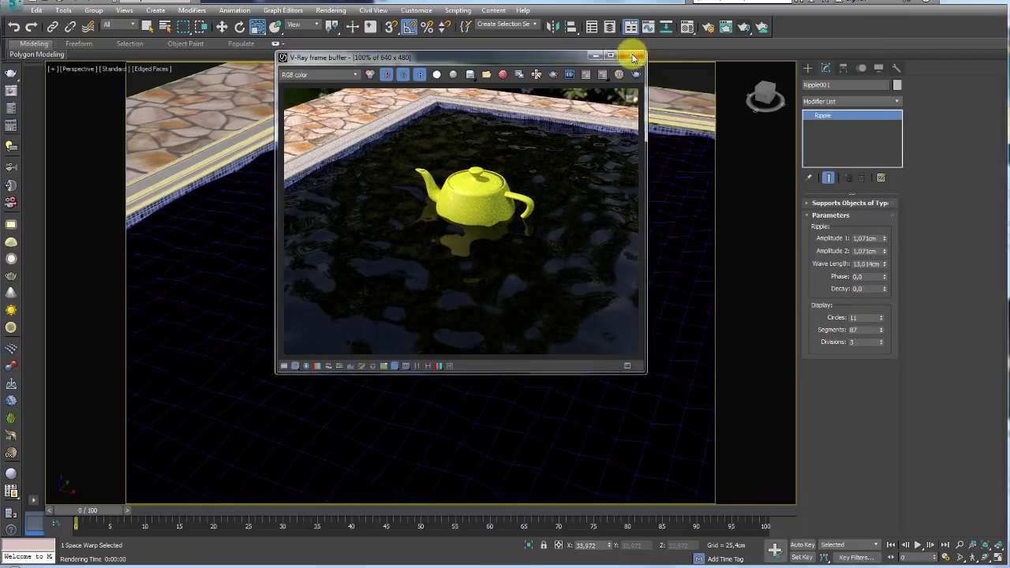
pyautogui.click(631, 55)
# Move the teapot to a new position across the water
pyautogui.click(463, 290)
pyautogui.press('w')
pyautogui.moveTo(463, 278)
pyautogui.mouseDown()
pyautogui.moveTo(649, 247)
pyautogui.moveTo(555, 228)
pyautogui.moveTo(463, 335)
pyautogui.moveTo(426, 297)
pyautogui.moveTo(481, 295)
pyautogui.moveTo(473, 339)
pyautogui.moveTo(453, 307)
pyautogui.moveTo(488, 221)
pyautogui.mouseUp()
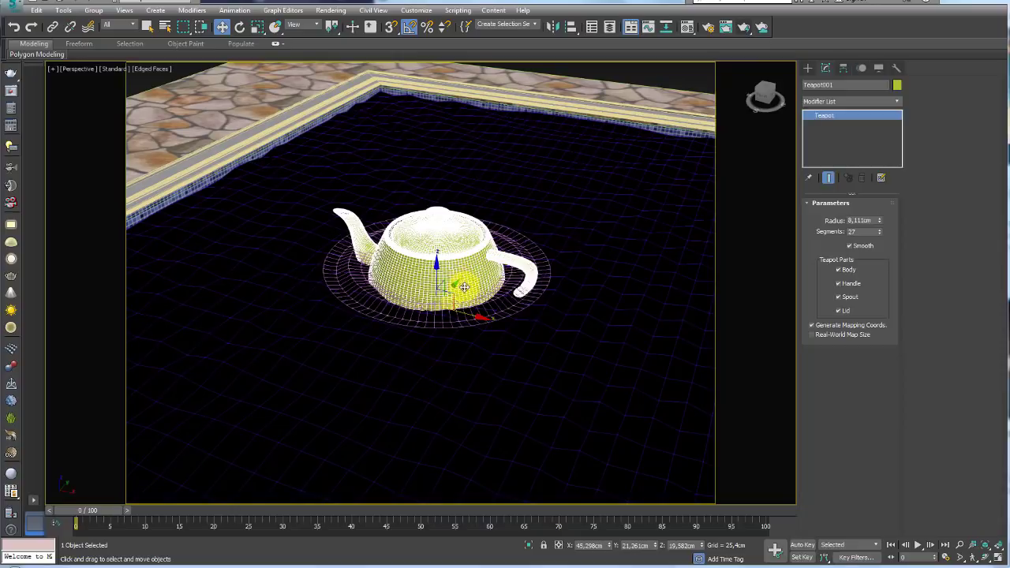
# Nudge the teapot, then tessellate the whole water mesh in Element mode to 5888 polygons
pyautogui.moveTo(461, 303)
pyautogui.mouseDown()
pyautogui.moveTo(523, 266)
pyautogui.moveTo(501, 239)
pyautogui.moveTo(422, 271)
pyautogui.moveTo(425, 335)
pyautogui.moveTo(483, 290)
pyautogui.mouseUp()
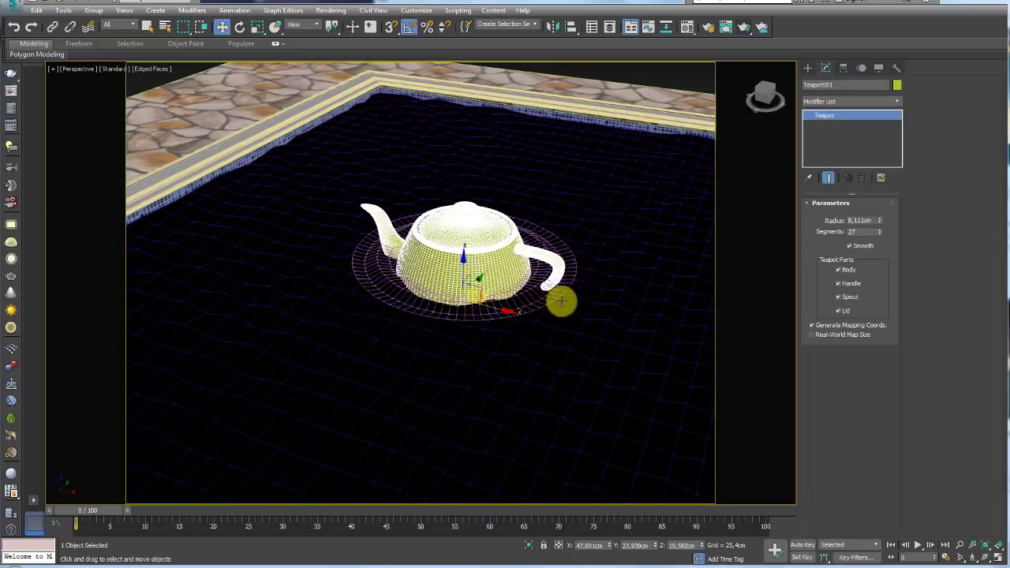
pyautogui.scroll(-5, 560, 300)
pyautogui.click(530, 356)
pyautogui.scroll(4, 521, 359)
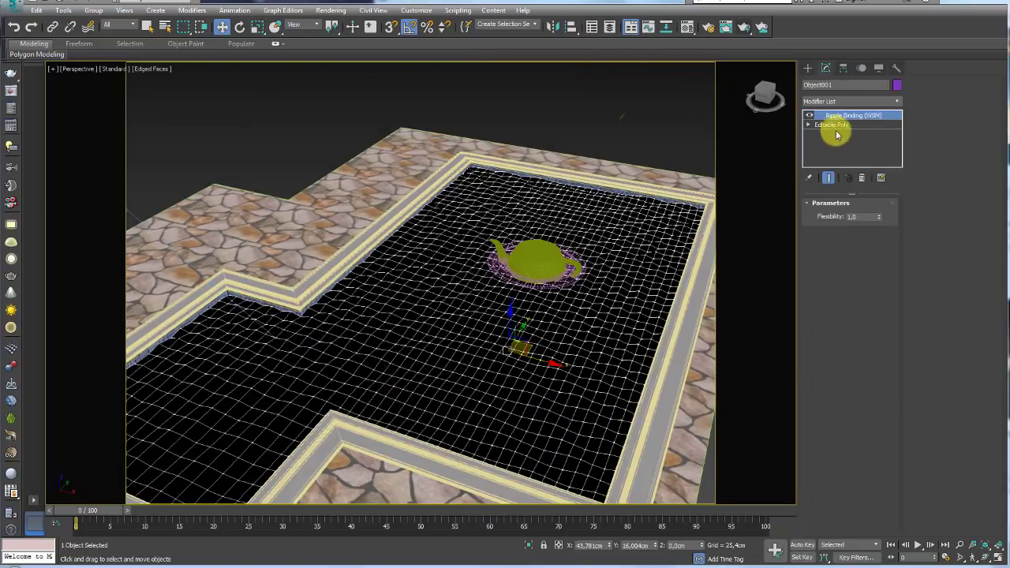
pyautogui.click(830, 125)
pyautogui.click(874, 216)
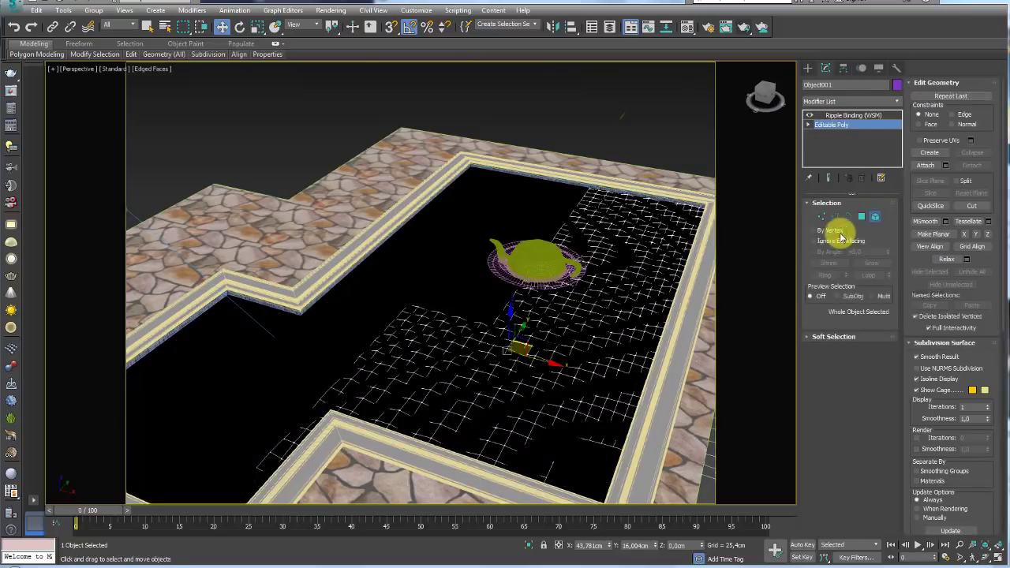
pyautogui.click(653, 302)
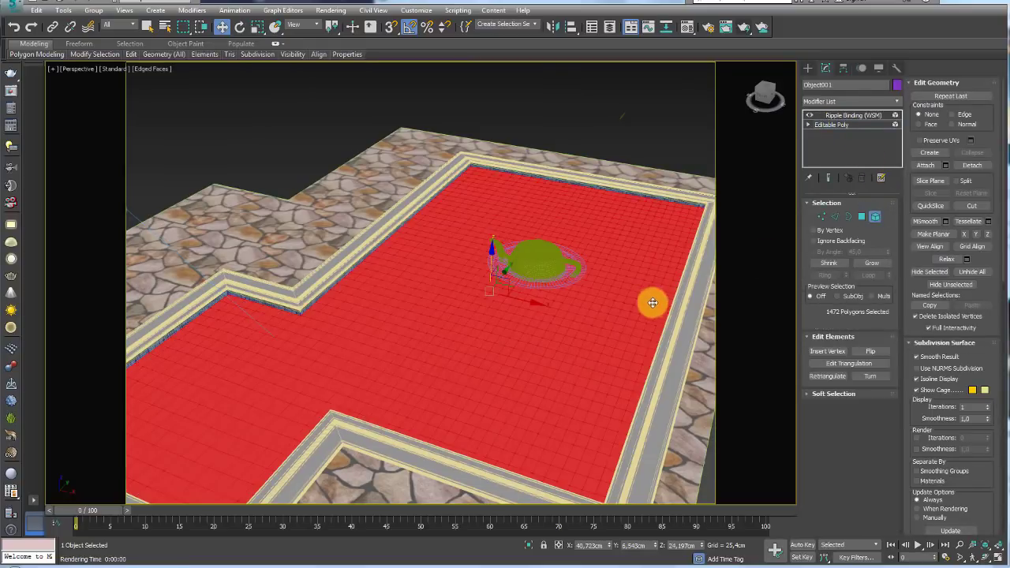
pyautogui.click(974, 223)
# Return to the Ripple Binding and start a test render, then cancel and close it
pyautogui.moveTo(546, 328); pyautogui.dragTo(531, 296, button='middle')
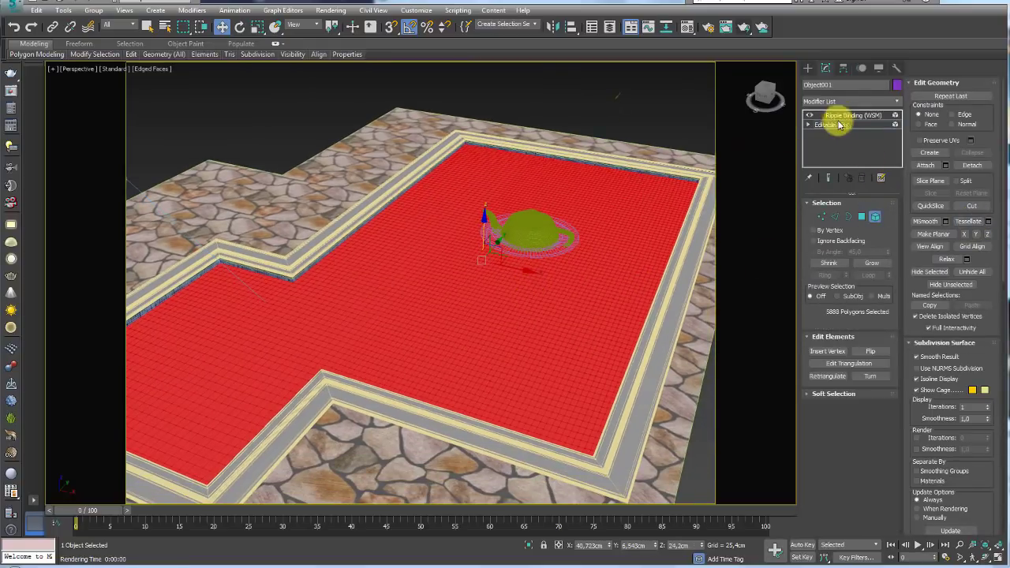
pyautogui.click(721, 153)
pyautogui.click(852, 115)
pyautogui.scroll(5, 555, 249)
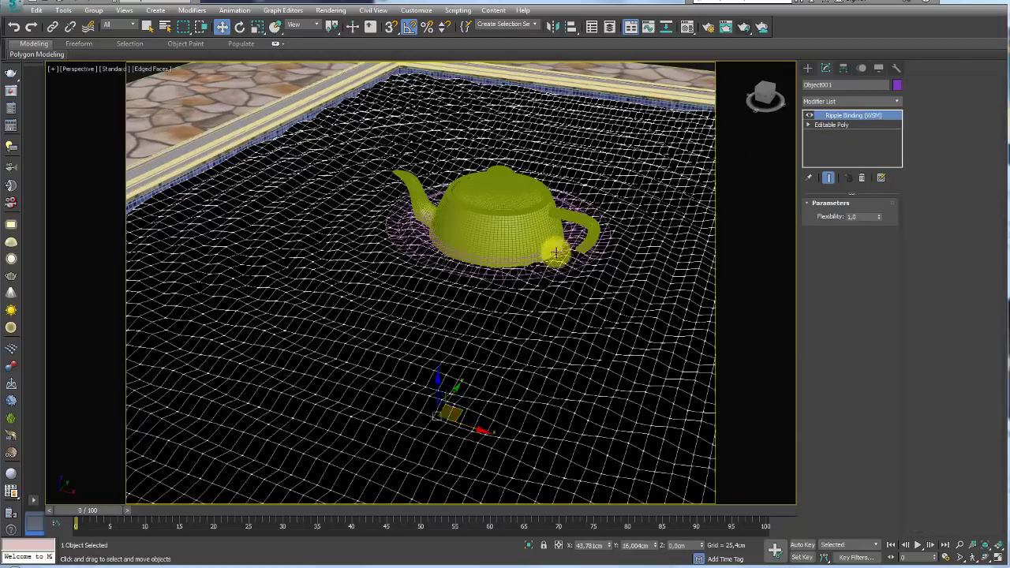
pyautogui.click(743, 26)
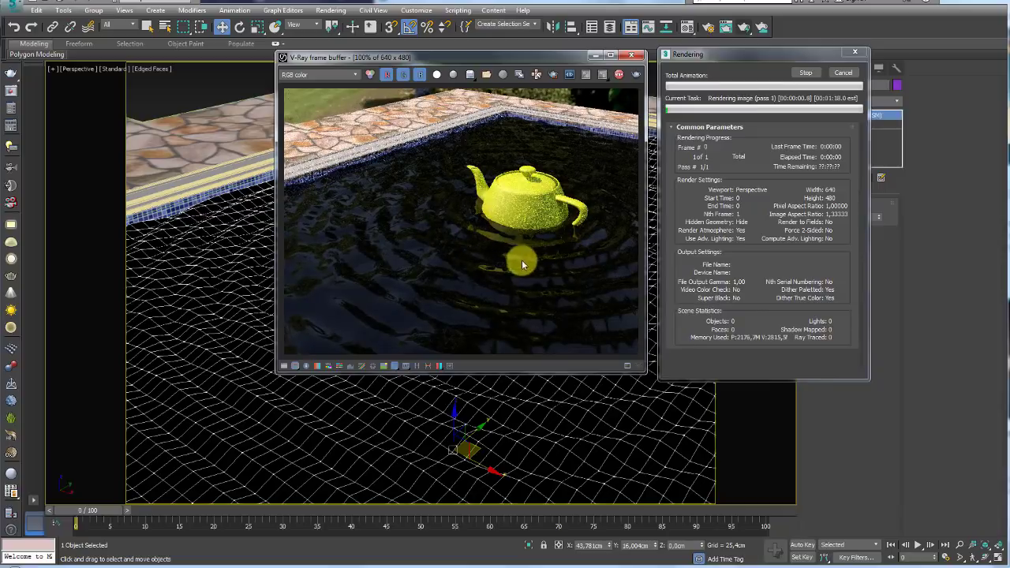
pyautogui.click(842, 72)
pyautogui.click(632, 55)
# Paste the light-blue colour into the water VRayMtl's Refract swatch and confirm it
pyautogui.click(687, 28)
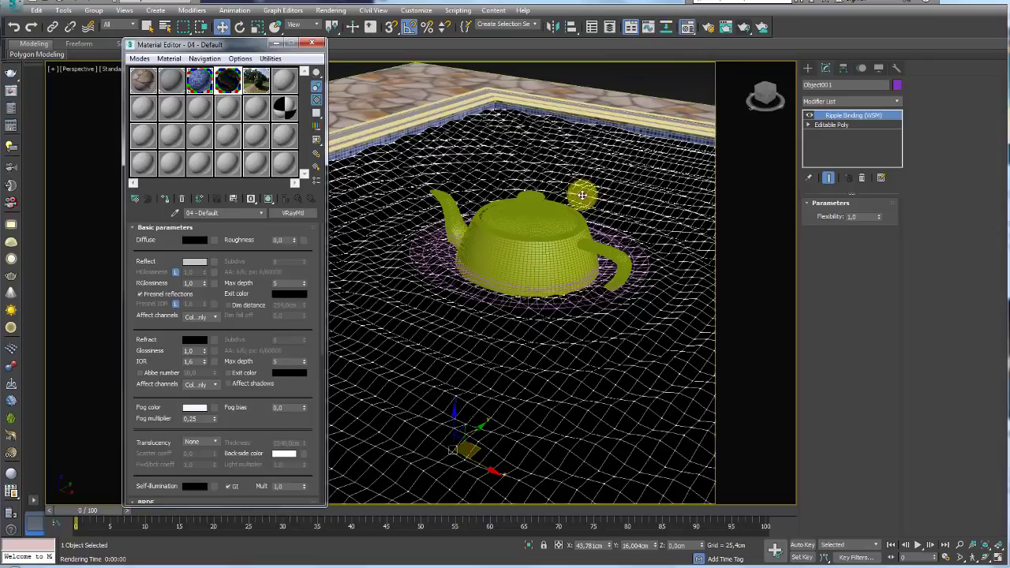
pyautogui.moveTo(314, 284); pyautogui.dragTo(309, 233)
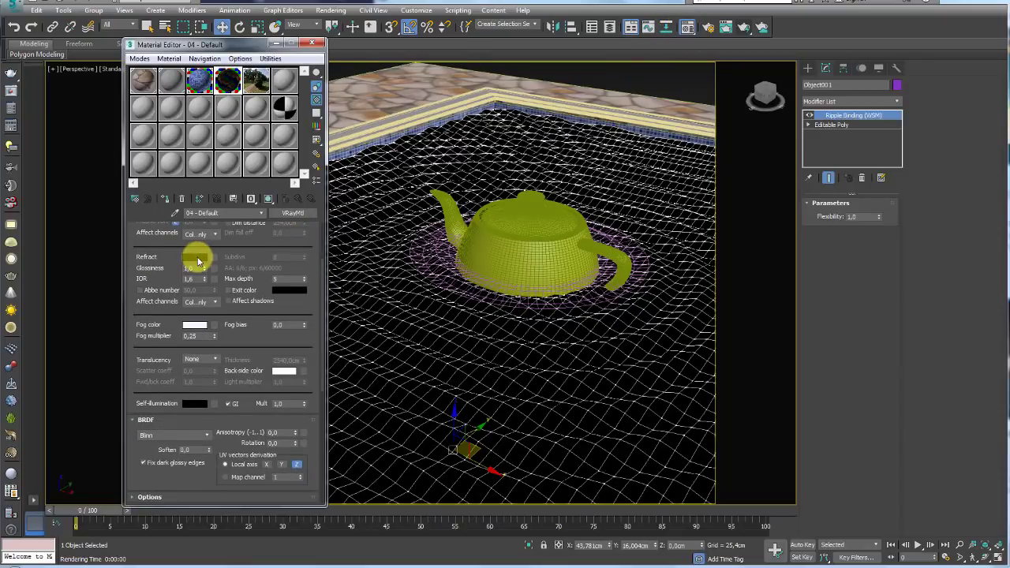
pyautogui.click(197, 261)
pyautogui.click(438, 158)
pyautogui.rightClick(189, 262)
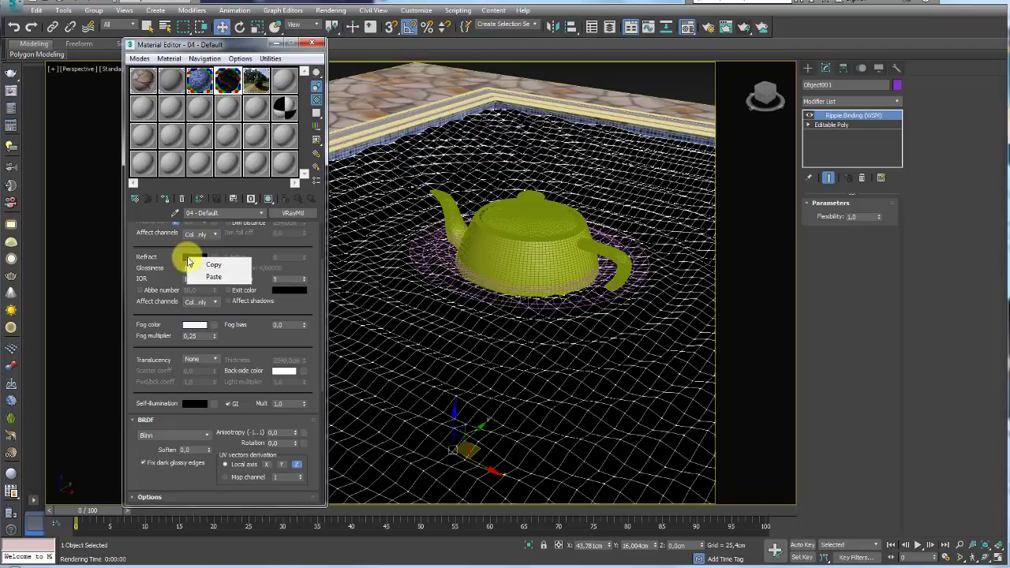
pyautogui.click(215, 278)
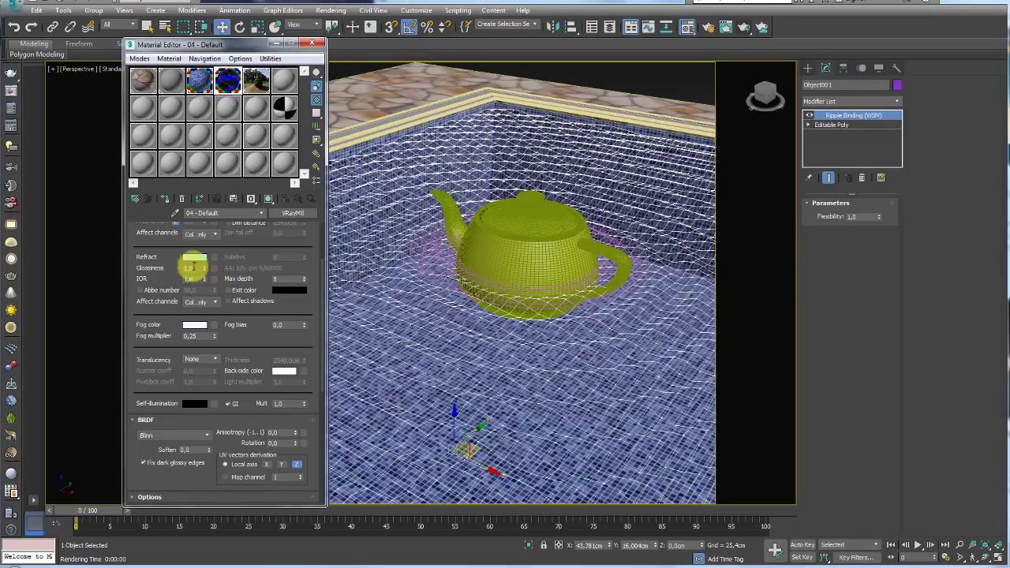
pyautogui.click(195, 257)
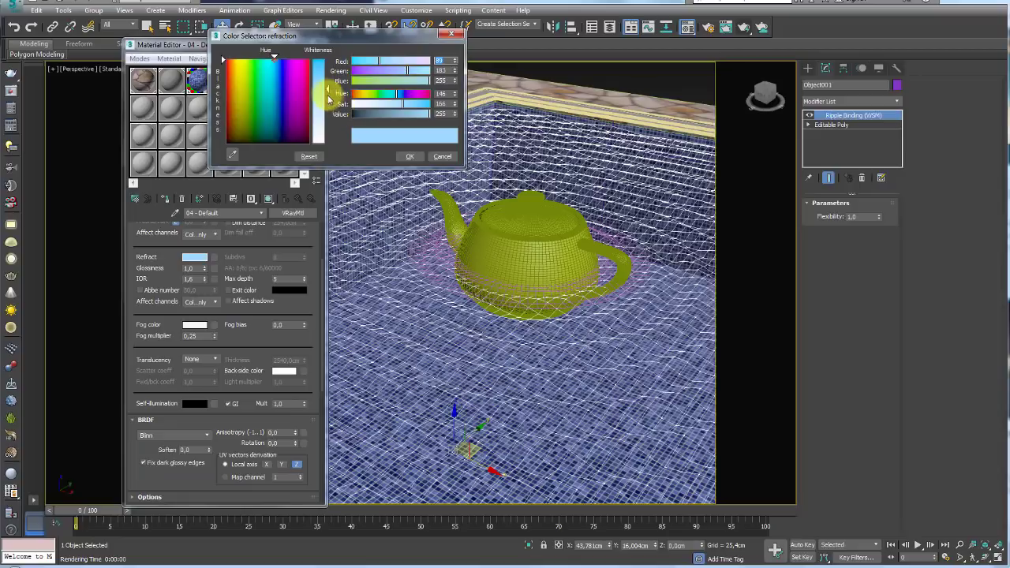
pyautogui.click(409, 156)
# Close the Material Editor and orbit the view around the pool
pyautogui.scroll(-5, 468, 180)
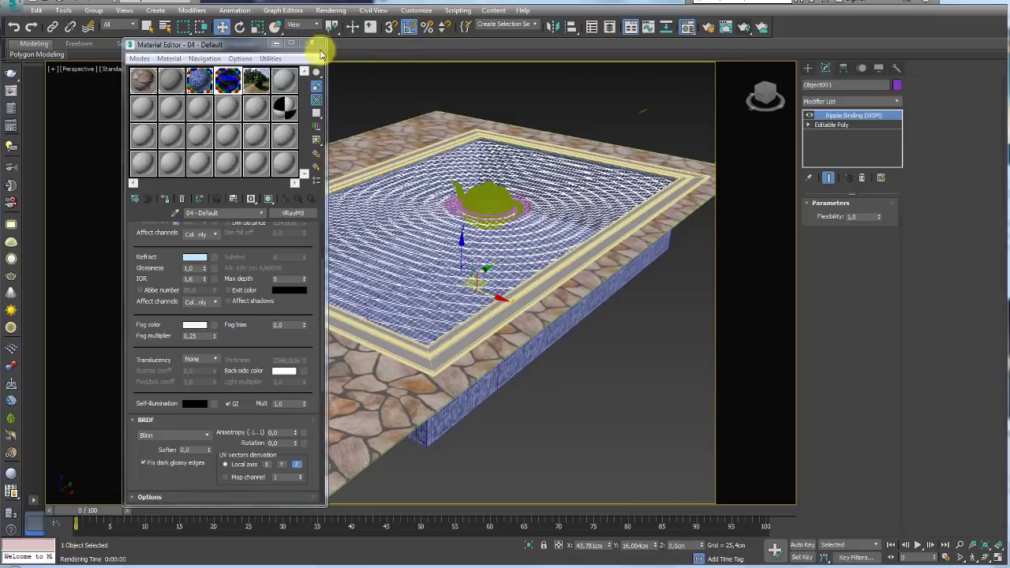
pyautogui.click(313, 43)
pyautogui.keyDown('alt'); pyautogui.moveTo(412, 284); pyautogui.dragTo(473, 282, button='middle'); pyautogui.keyUp('alt')
pyautogui.scroll(3, 577, 334)
pyautogui.scroll(2, 534, 307)
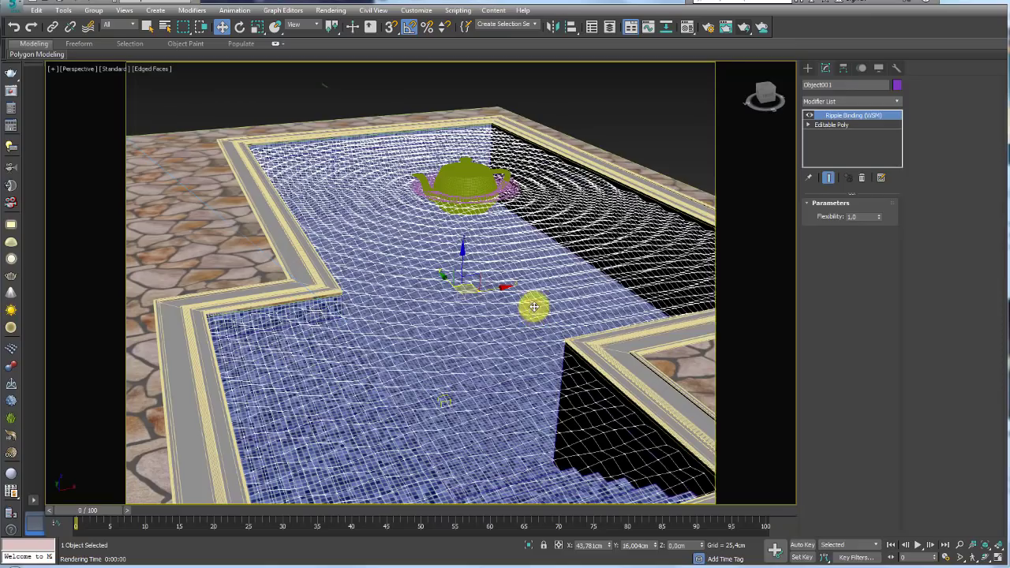
pyautogui.keyDown('alt'); pyautogui.moveTo(534, 306); pyautogui.dragTo(559, 243, button='middle'); pyautogui.keyUp('alt')
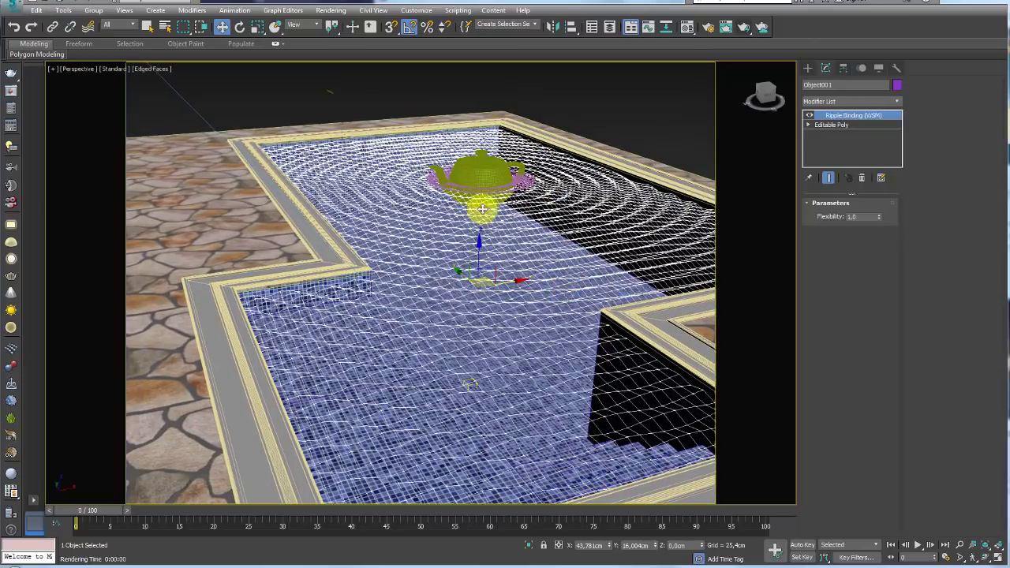
pyautogui.click(744, 27)
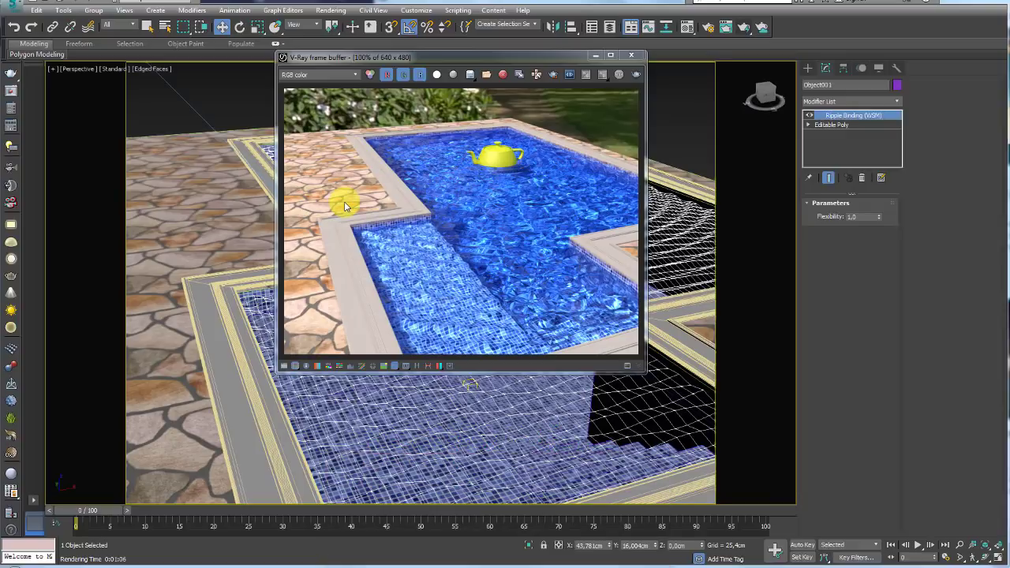
pyautogui.click(632, 54)
pyautogui.scroll(4, 588, 286)
pyautogui.scroll(-5, 589, 286)
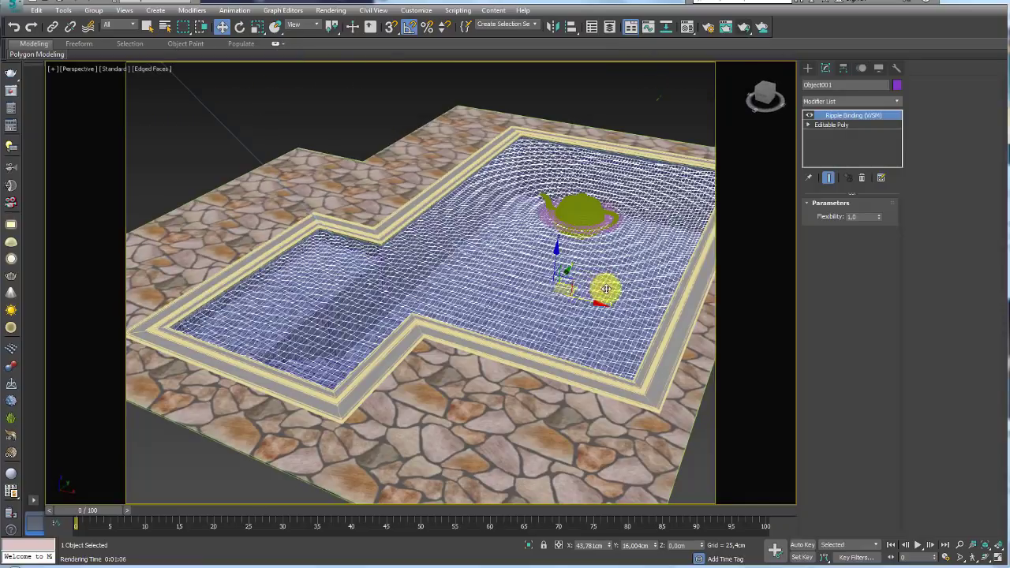
pyautogui.scroll(2, 526, 309)
pyautogui.keyDown('alt'); pyautogui.moveTo(526, 309); pyautogui.dragTo(480, 318, button='middle'); pyautogui.keyUp('alt')
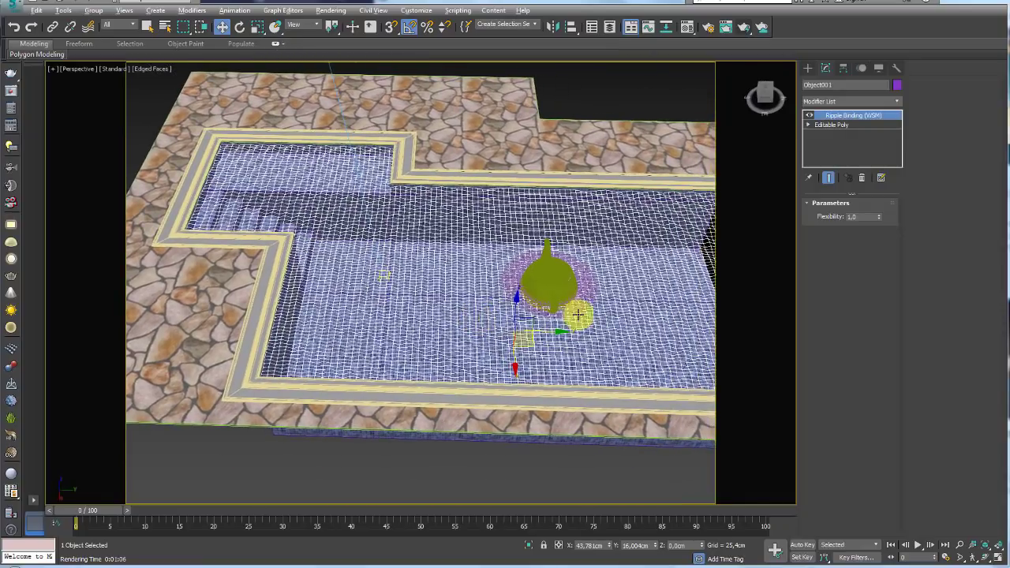
pyautogui.keyDown('alt'); pyautogui.moveTo(579, 314); pyautogui.dragTo(508, 303, button='middle'); pyautogui.keyUp('alt')
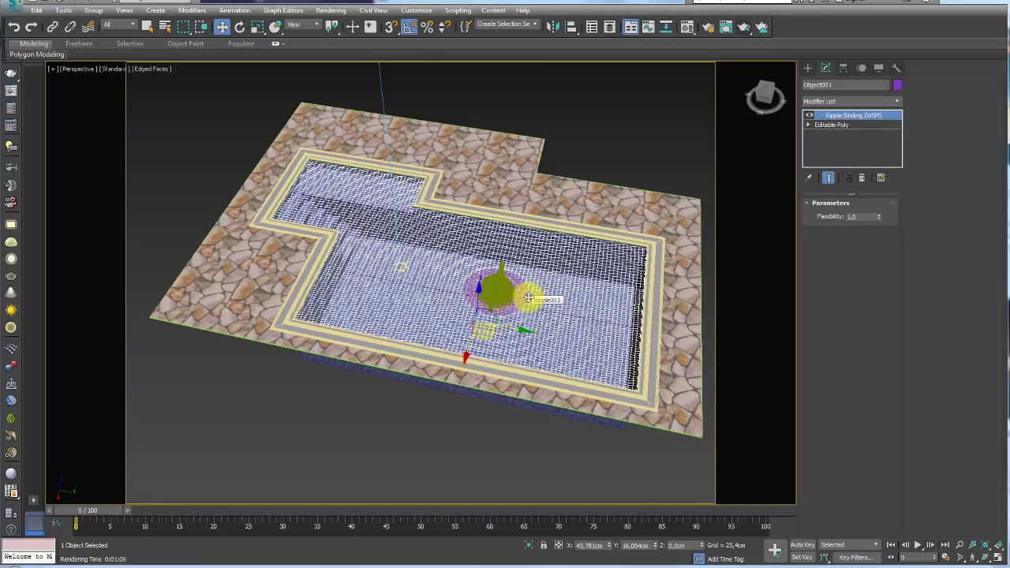
pyautogui.scroll(3, 528, 298)
pyautogui.scroll(-3, 524, 298)
pyautogui.moveTo(520, 300)
pyautogui.keyDown('alt'); pyautogui.mouseDown(button='middle')
pyautogui.moveTo(484, 309)
pyautogui.moveTo(509, 327)
pyautogui.mouseUp(button='middle'); pyautogui.keyUp('alt')
pyautogui.scroll(2, 477, 310)
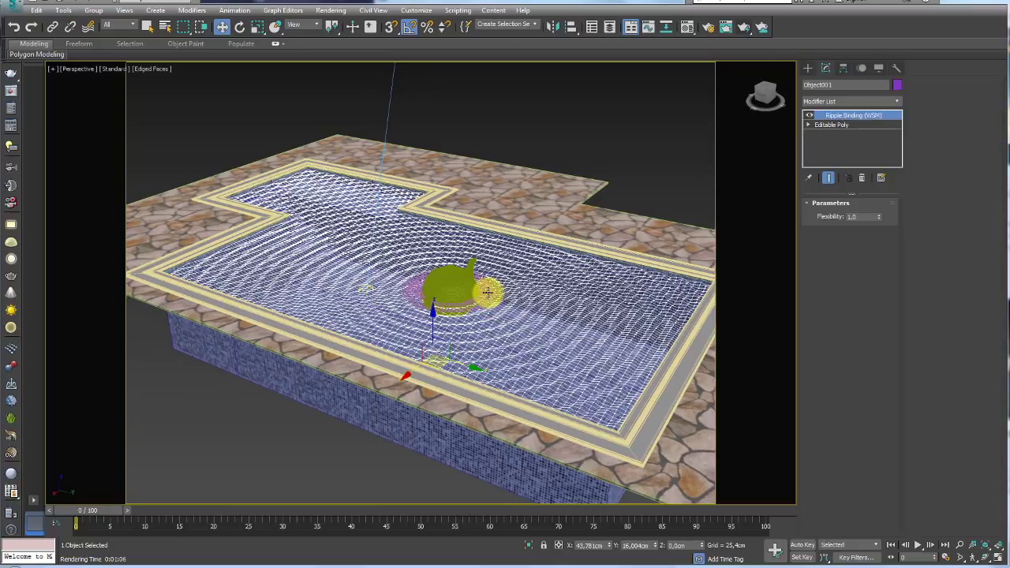
pyautogui.moveTo(499, 315)
pyautogui.keyDown('alt'); pyautogui.mouseDown(button='middle')
pyautogui.moveTo(479, 327)
pyautogui.moveTo(488, 339)
pyautogui.mouseUp(button='middle'); pyautogui.keyUp('alt')
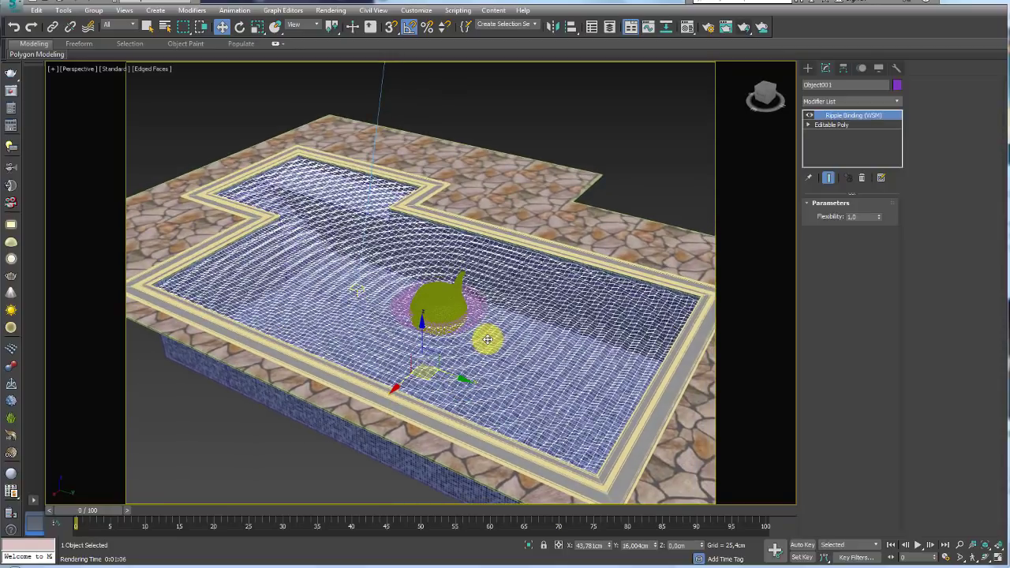